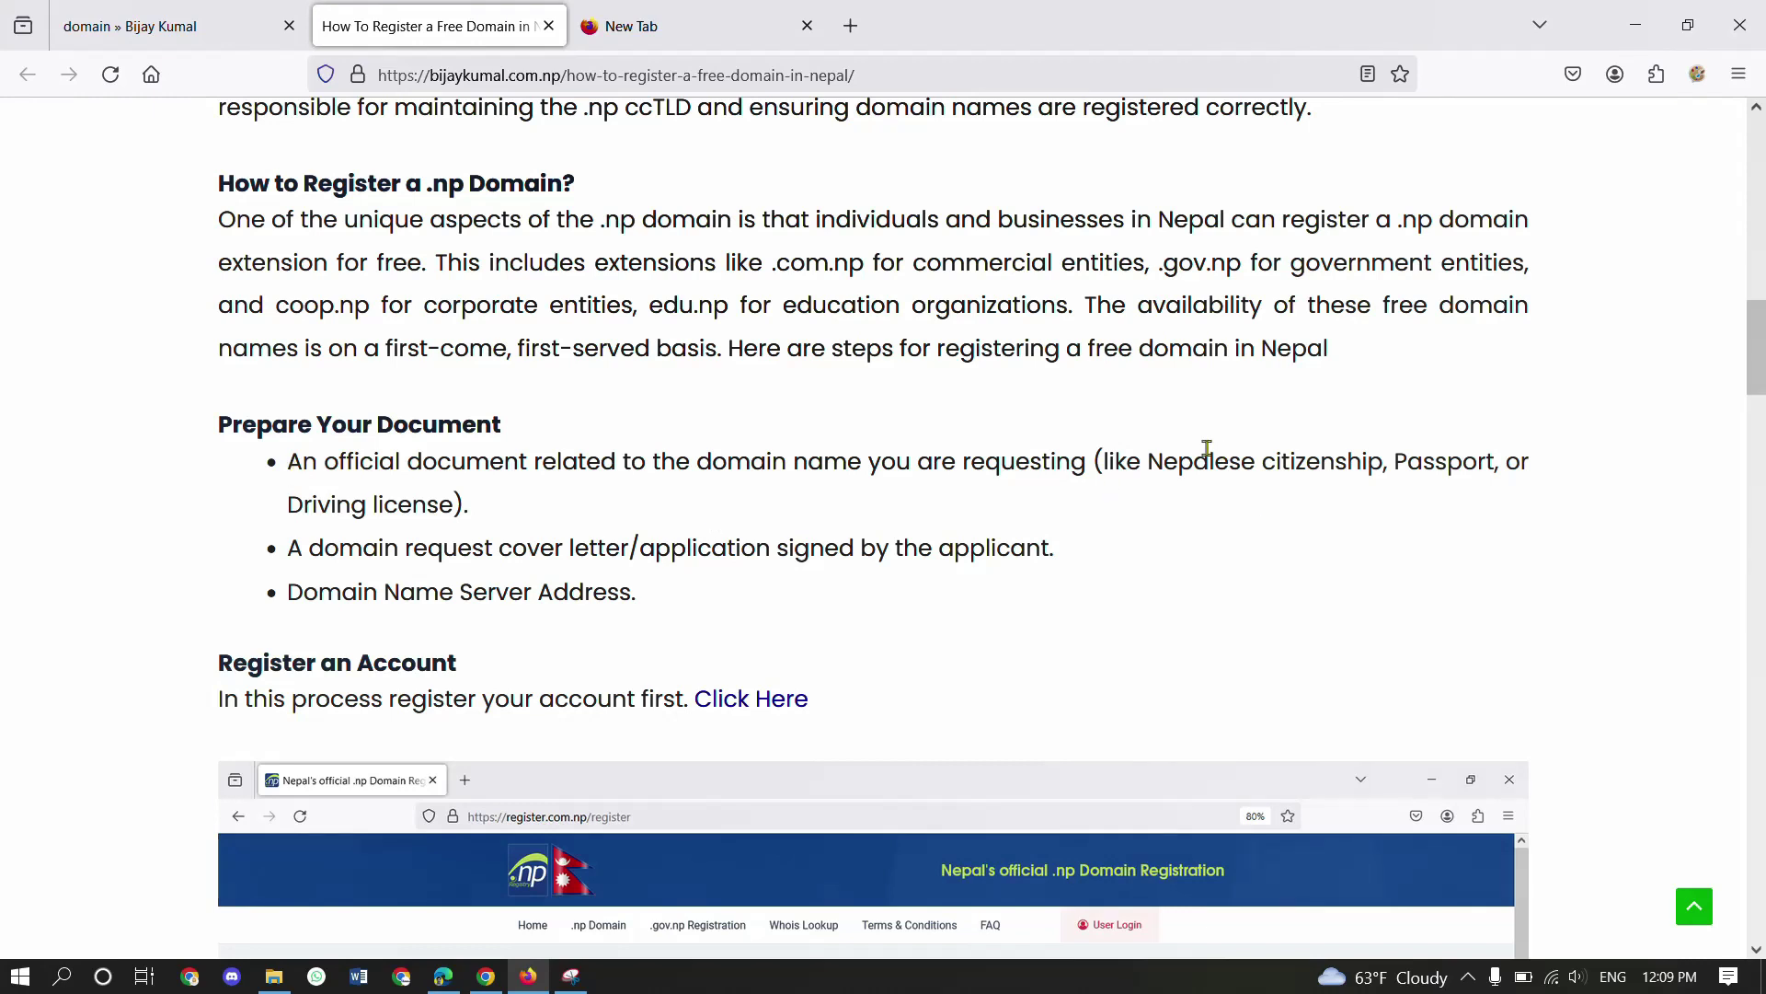
left_click_drag(1148, 457, 1366, 463)
left_click(1418, 454)
left_click_drag(268, 500, 465, 532)
left_click(463, 530)
left_click_drag(522, 554, 608, 549)
left_click(609, 544)
left_click_drag(388, 596, 473, 597)
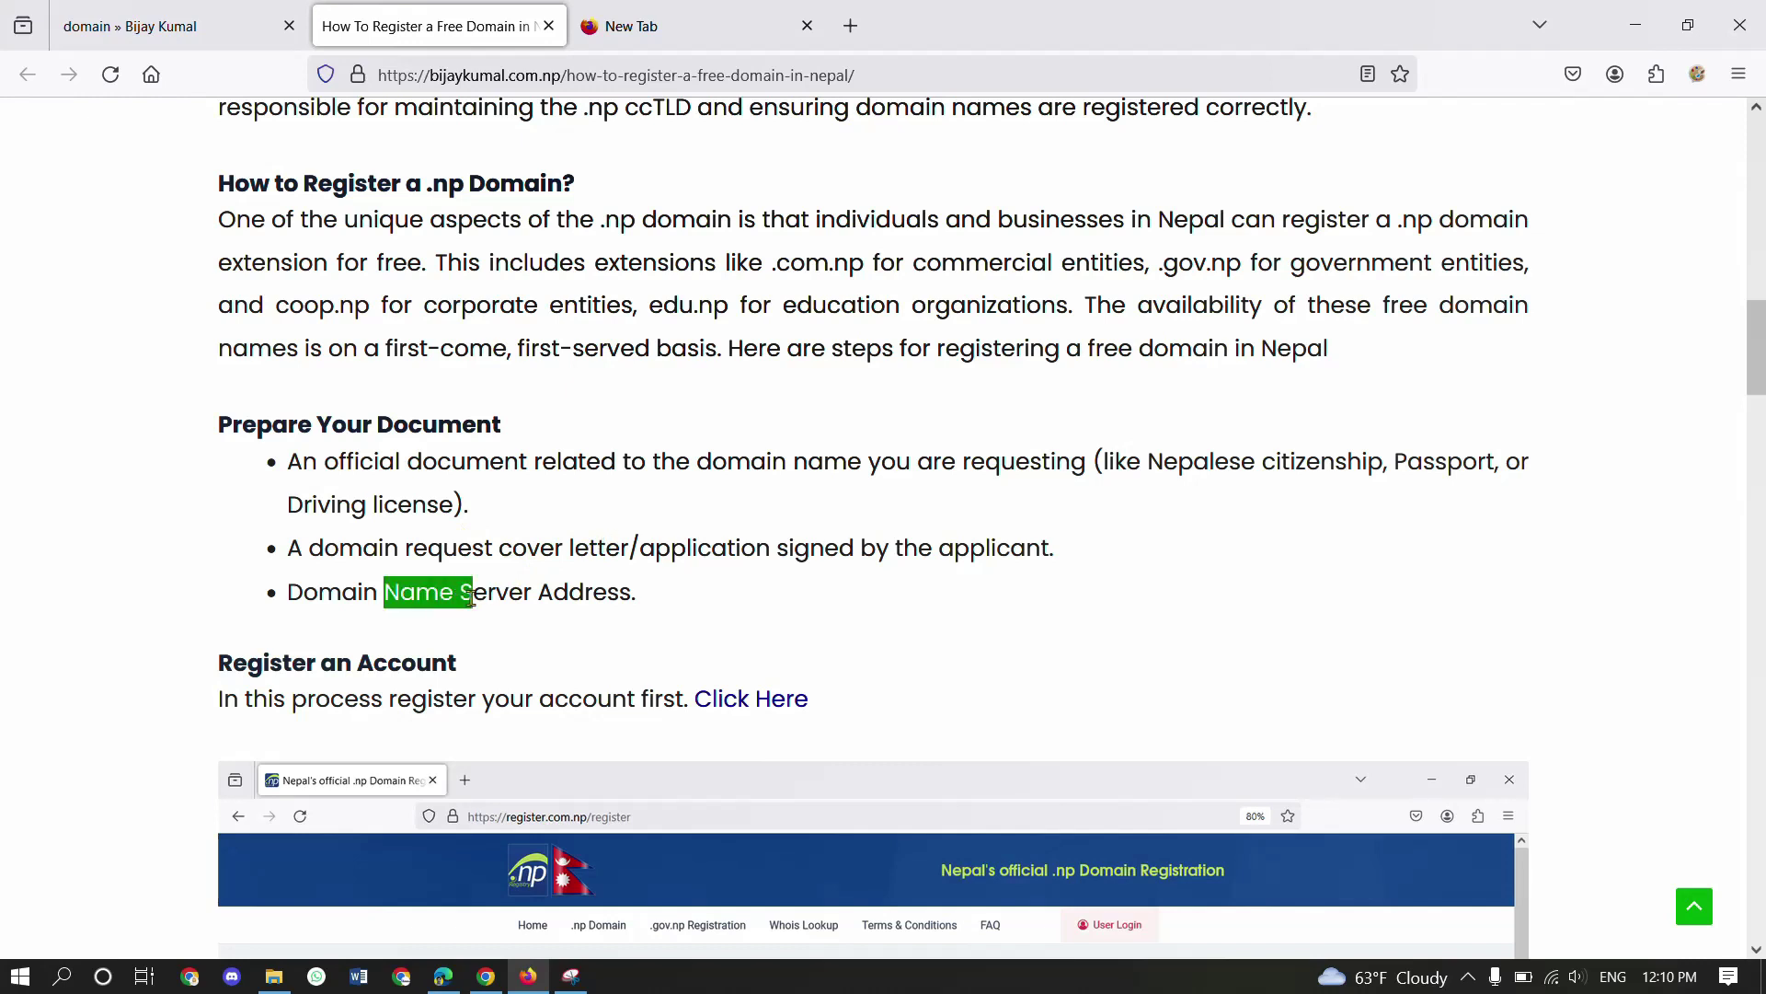
left_click(472, 598)
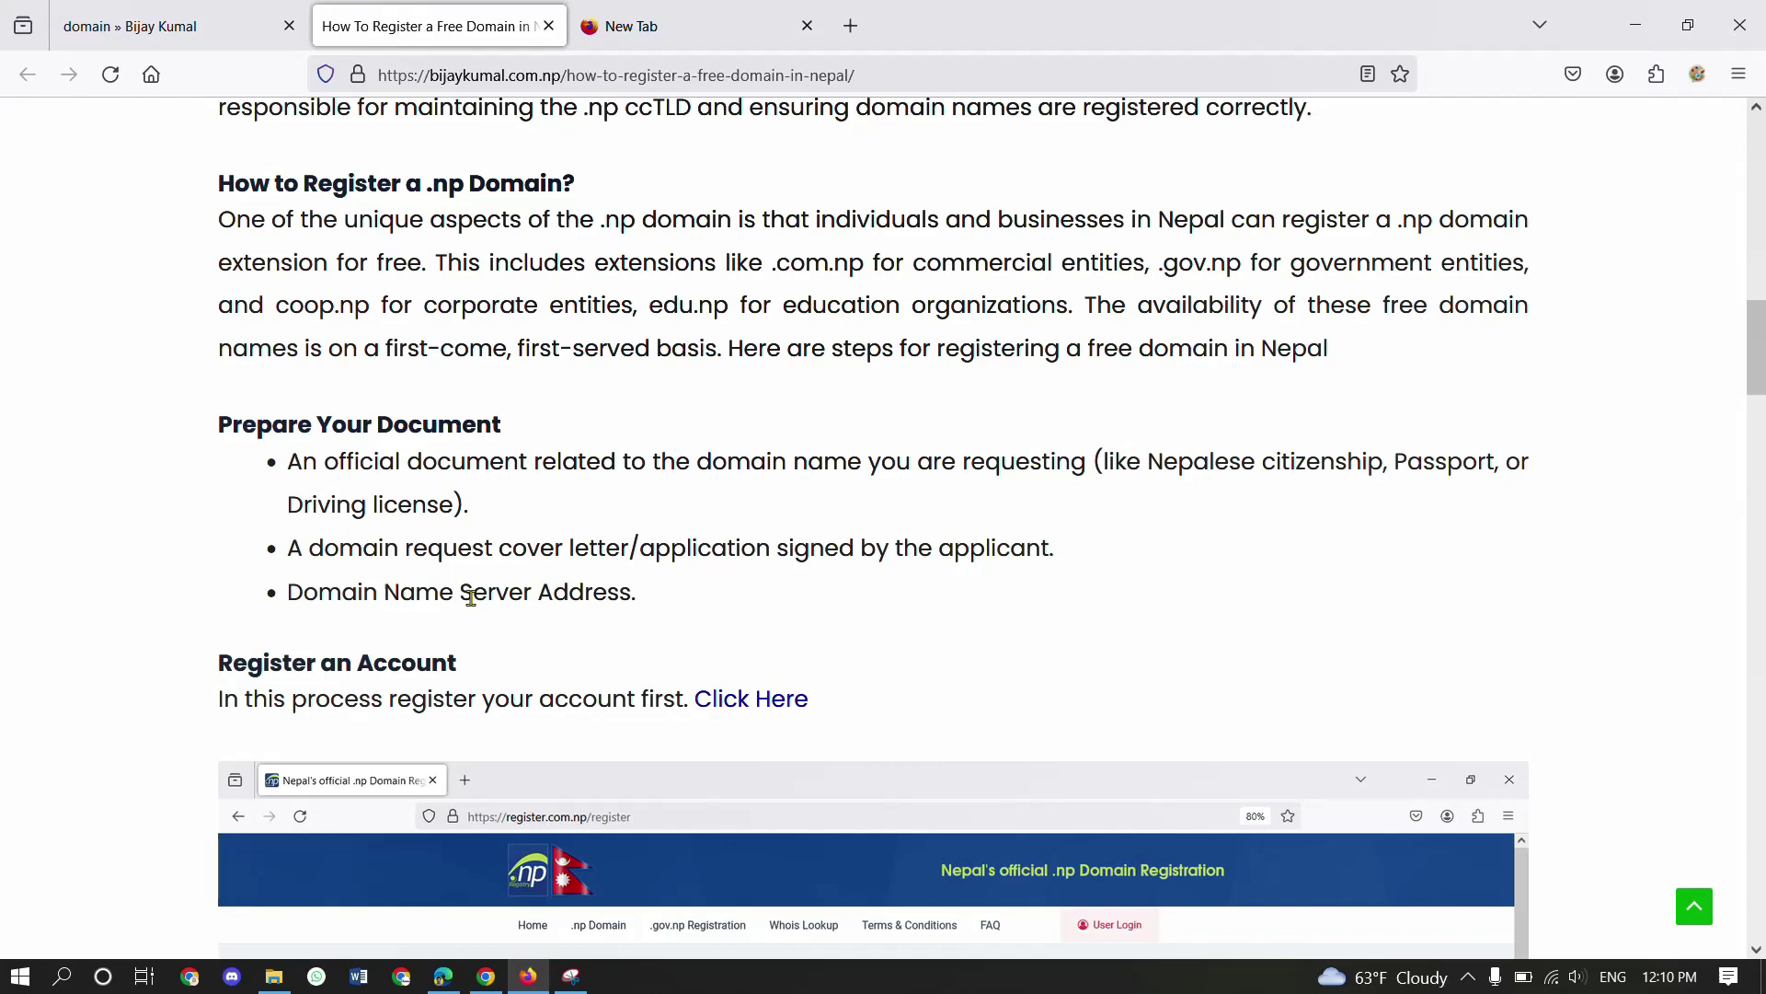
scroll(471, 598, "down", 4)
scroll(662, 635, "down", 3)
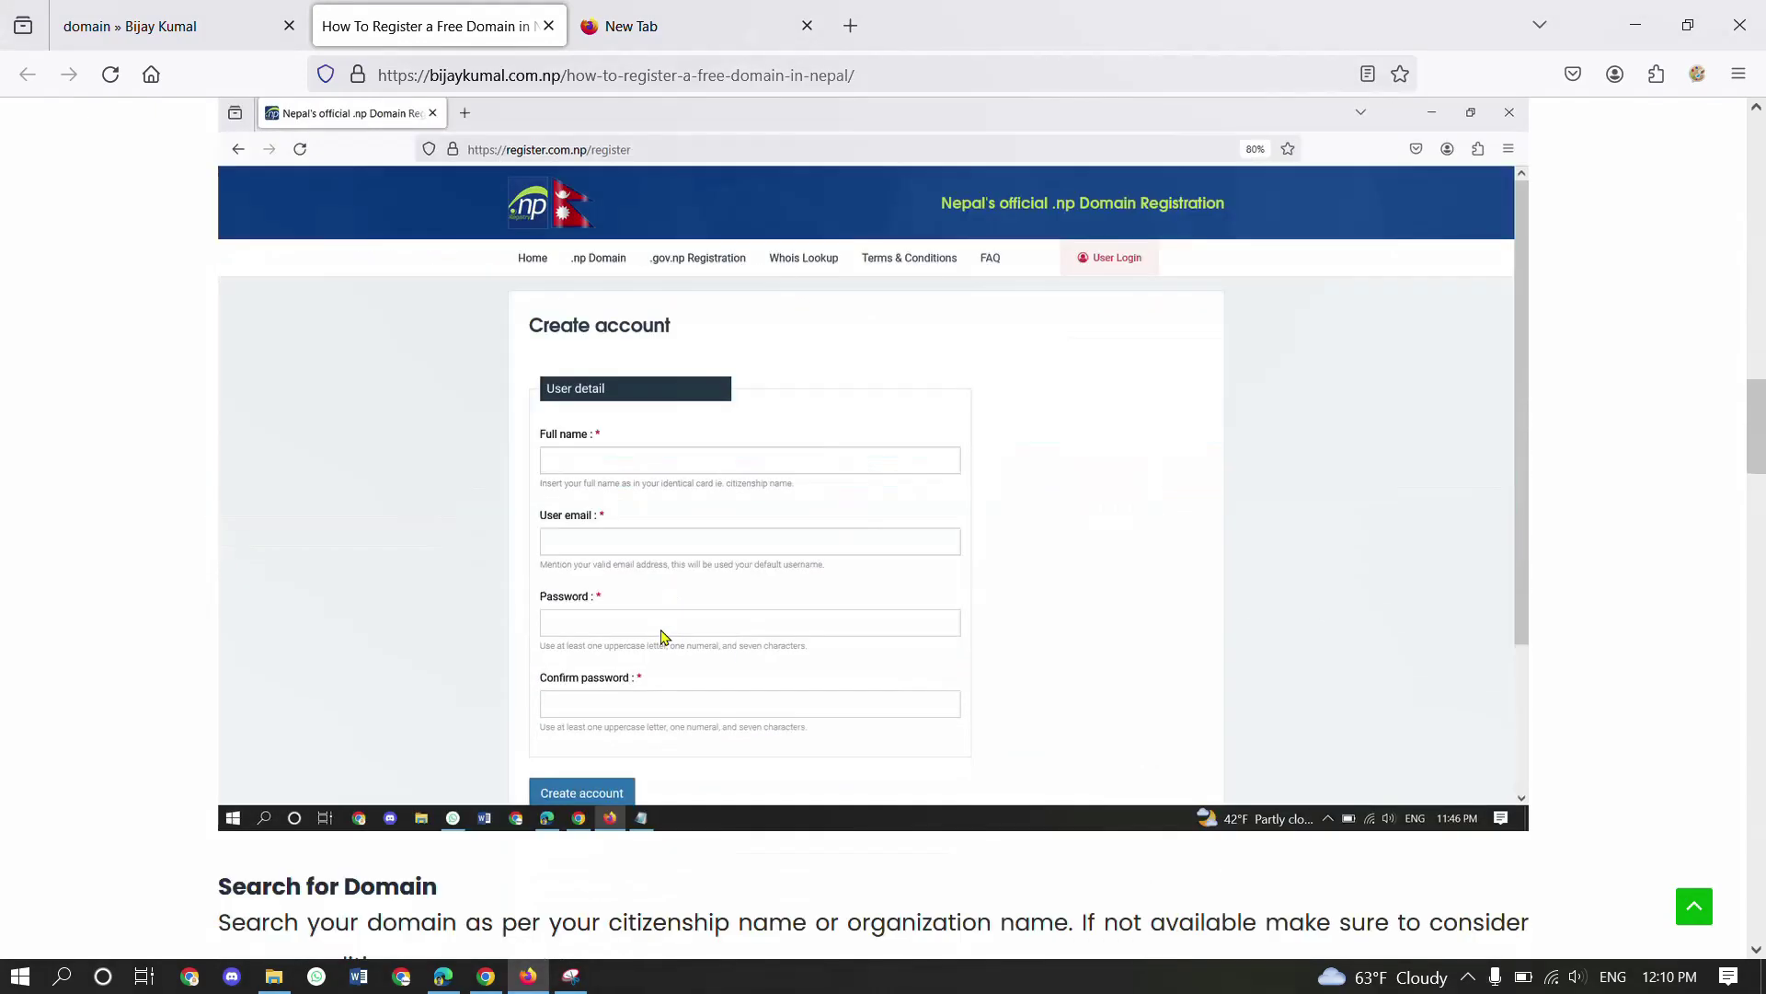
scroll(662, 634, "down", 10)
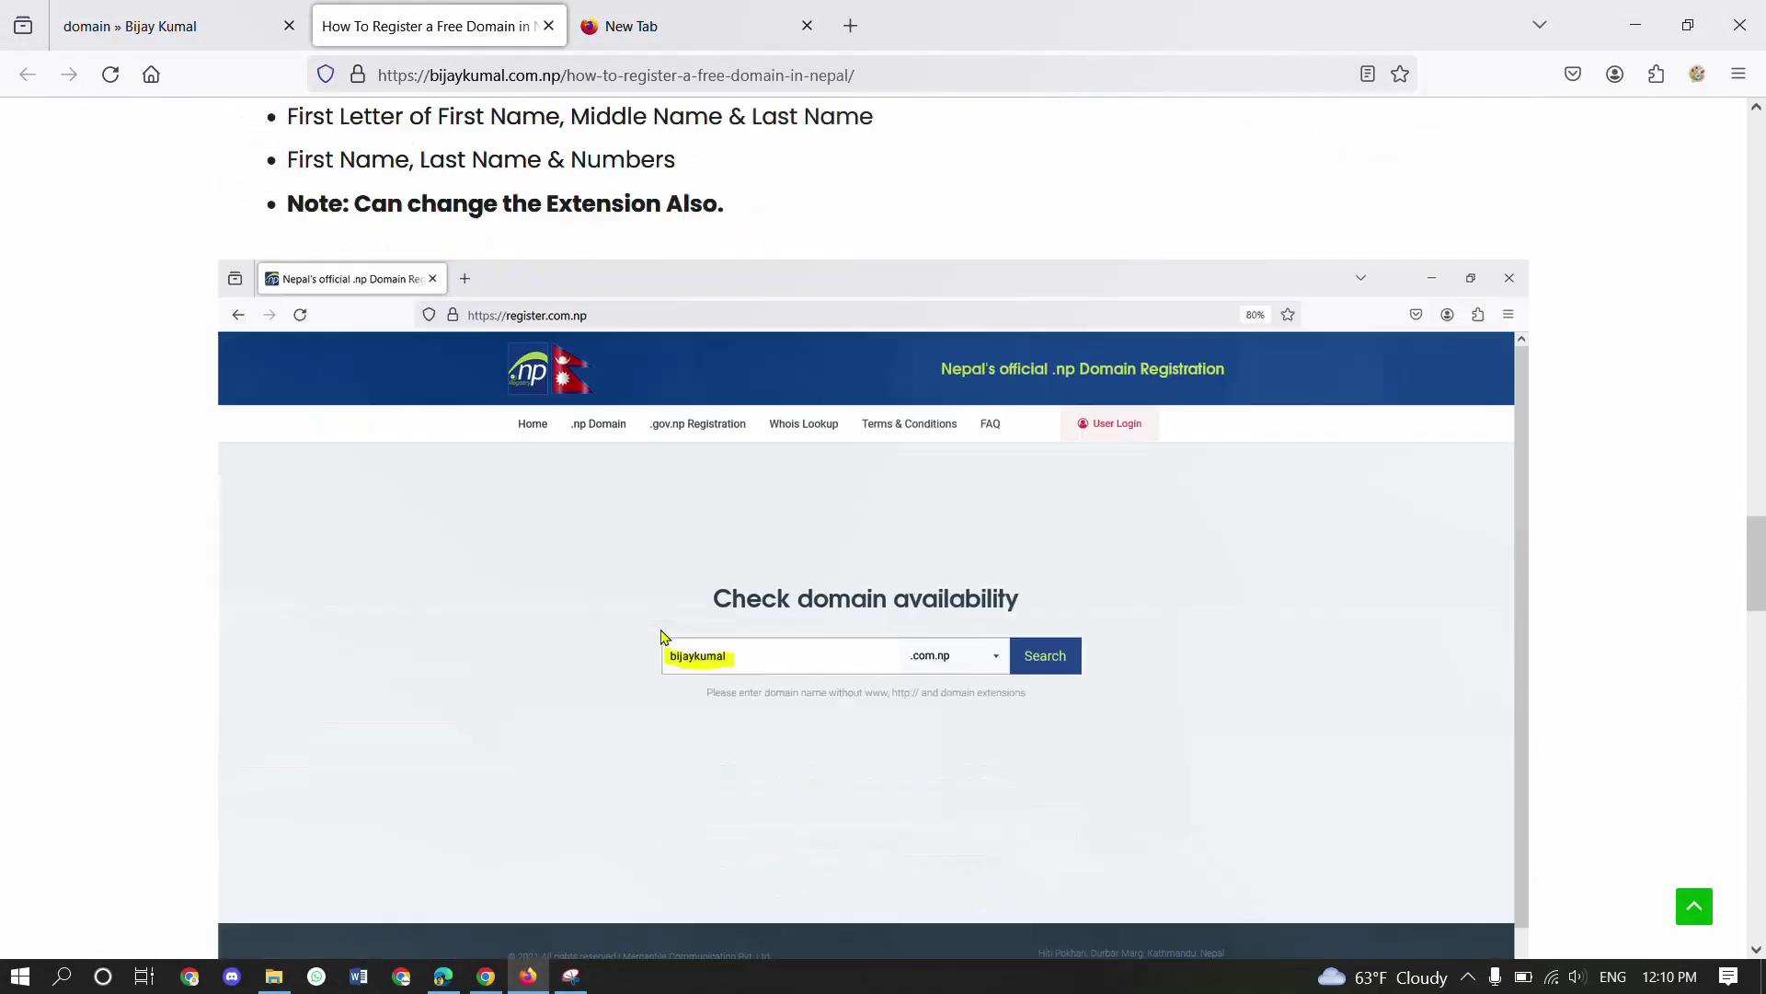
scroll(663, 635, "down", 10)
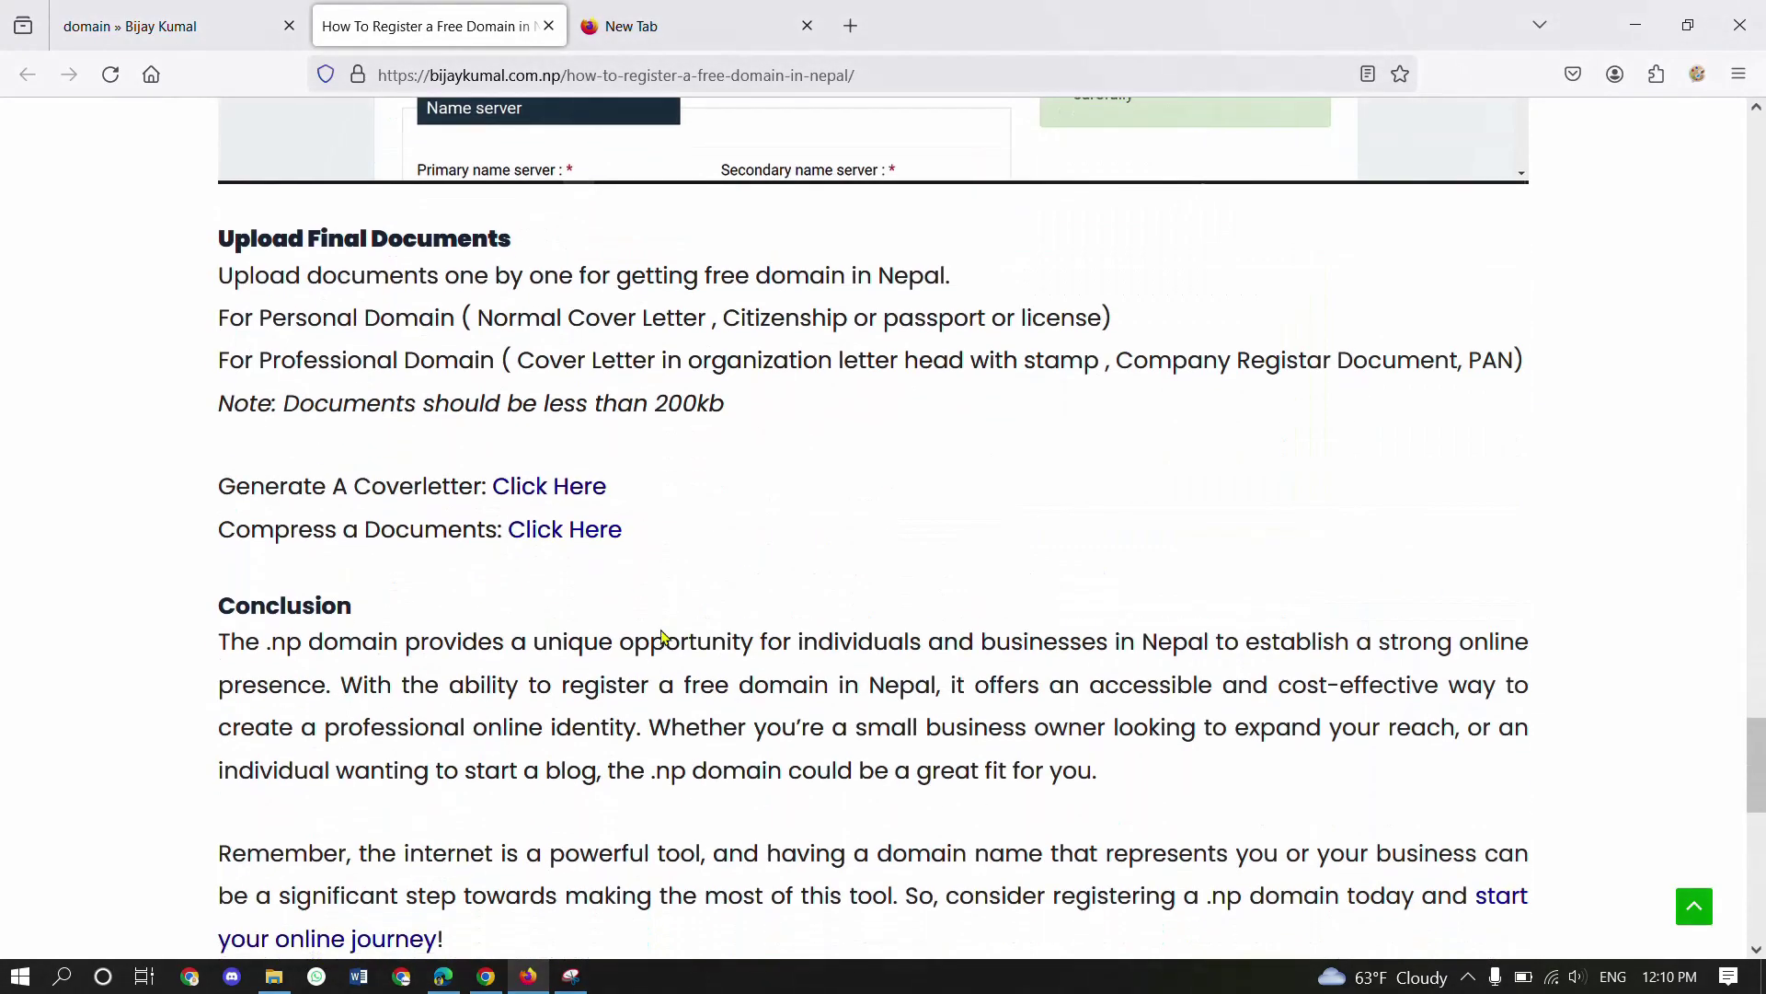
scroll(662, 635, "down", 5)
scroll(734, 583, "up", 7)
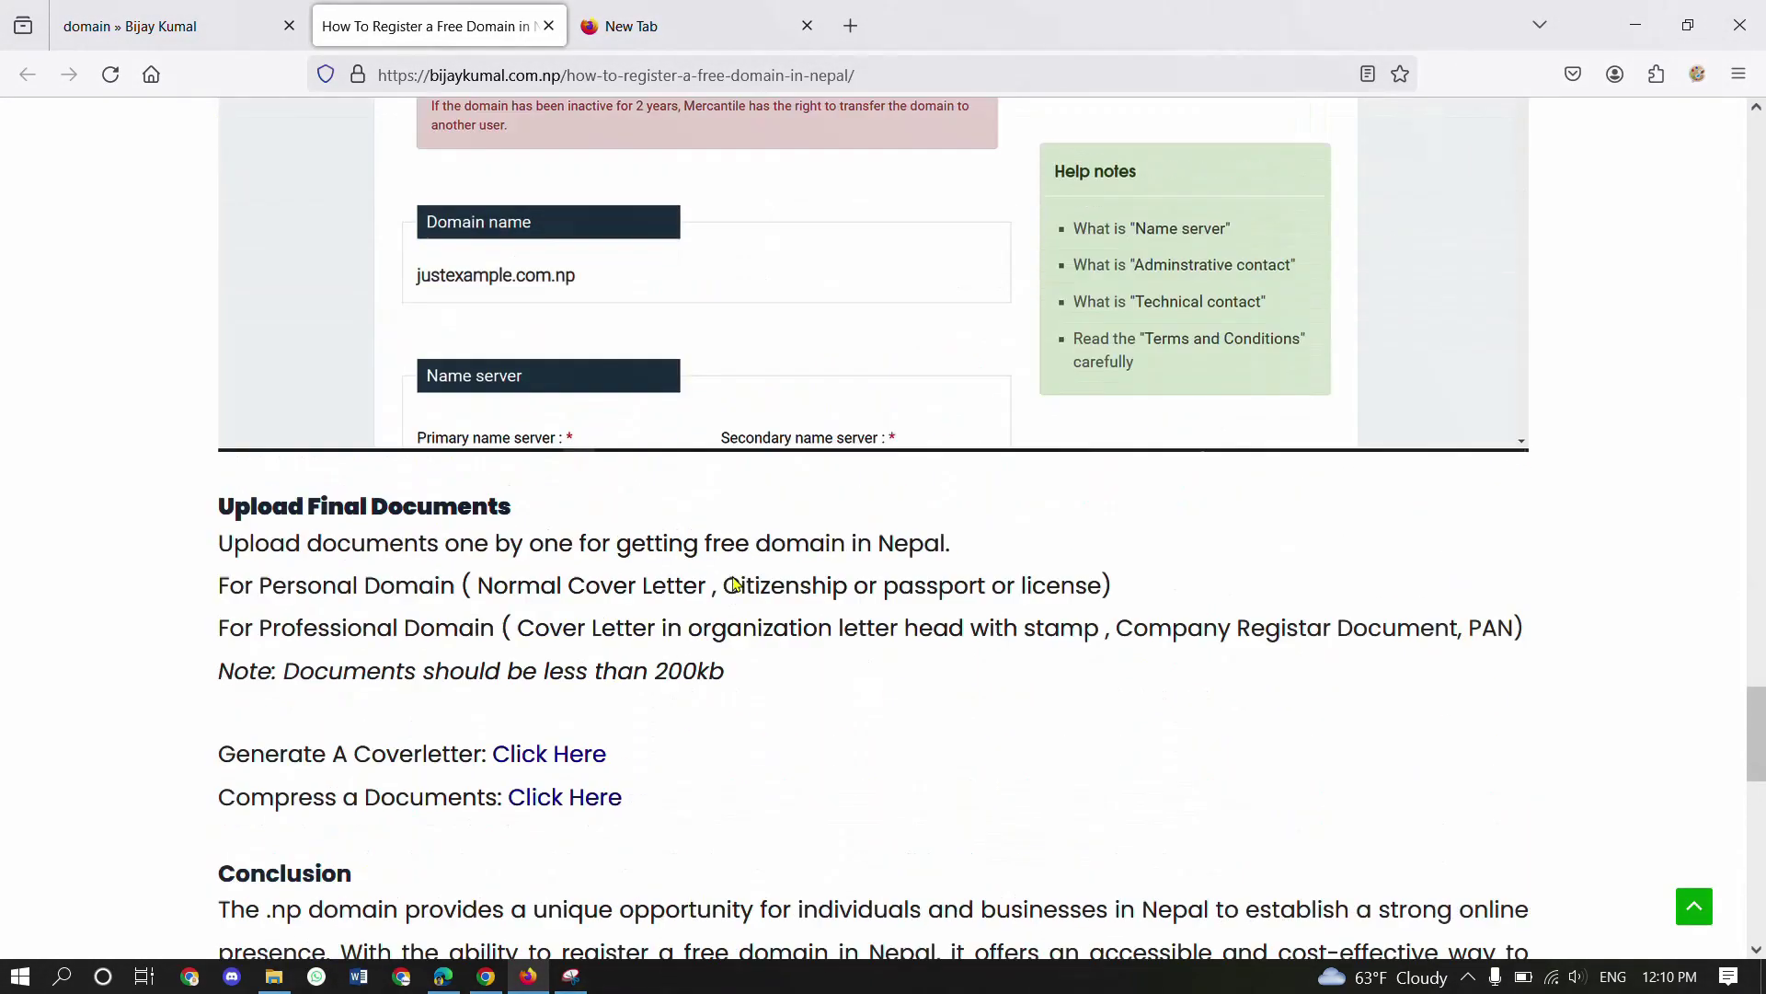
scroll(733, 584, "up", 15)
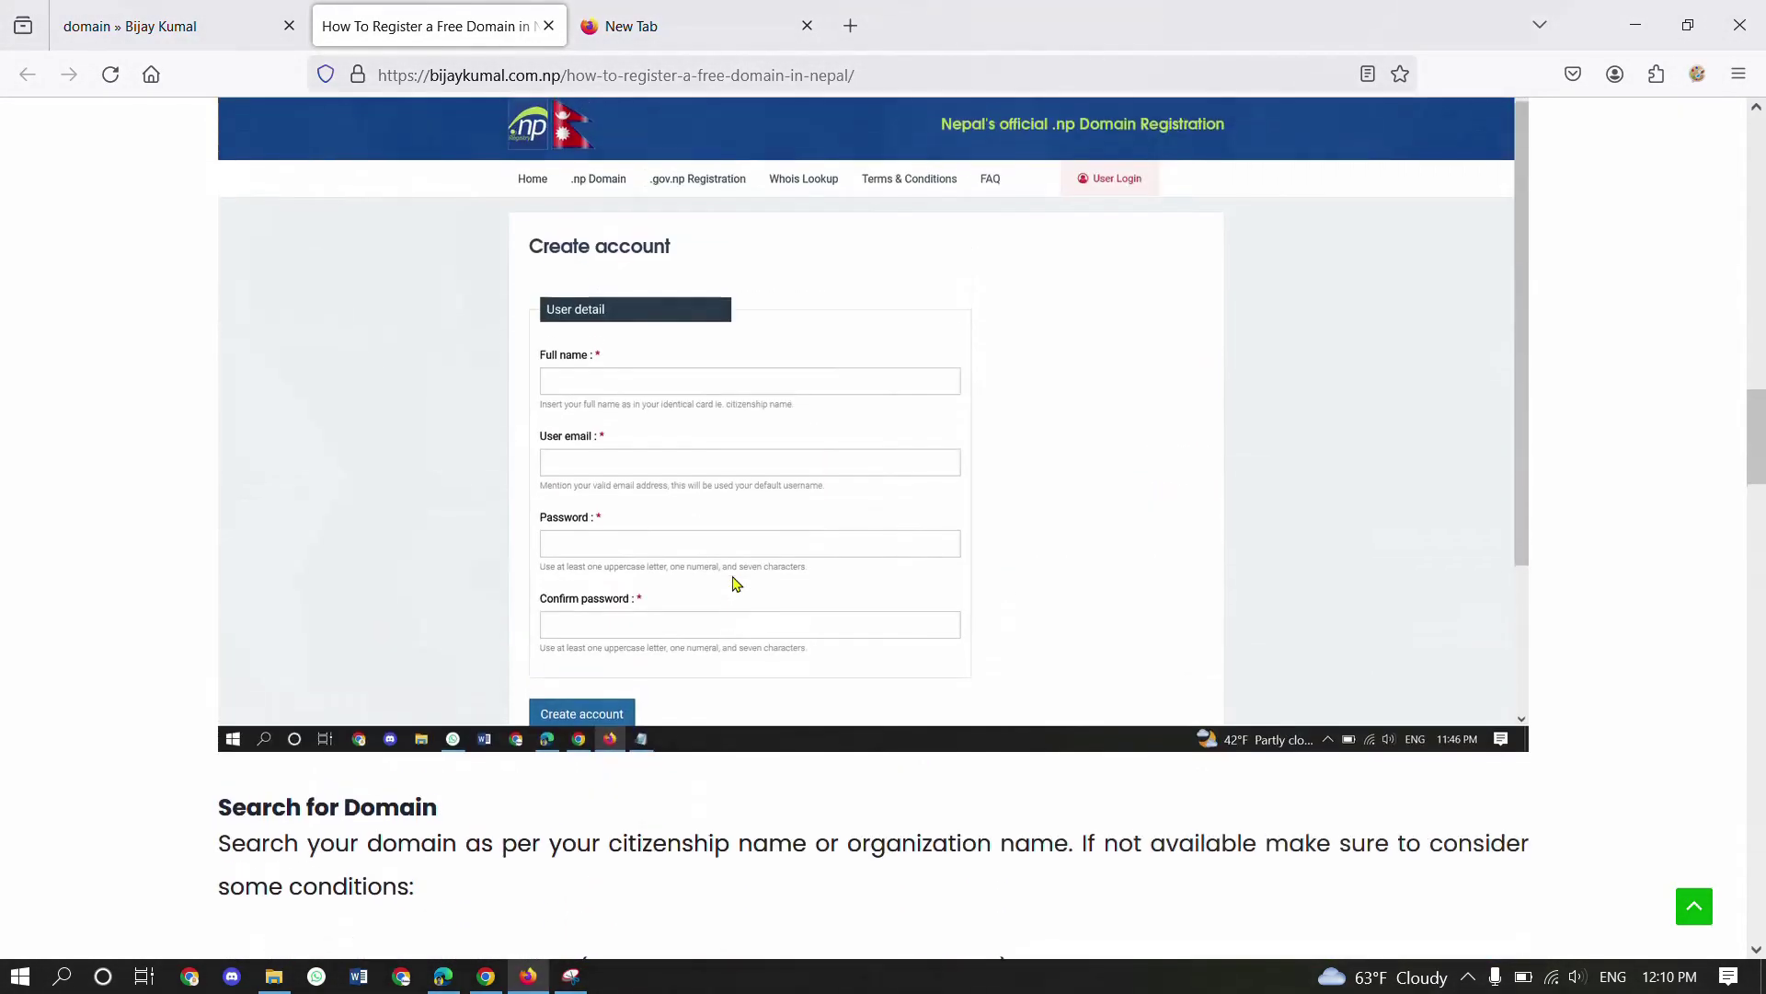
scroll(734, 584, "up", 5)
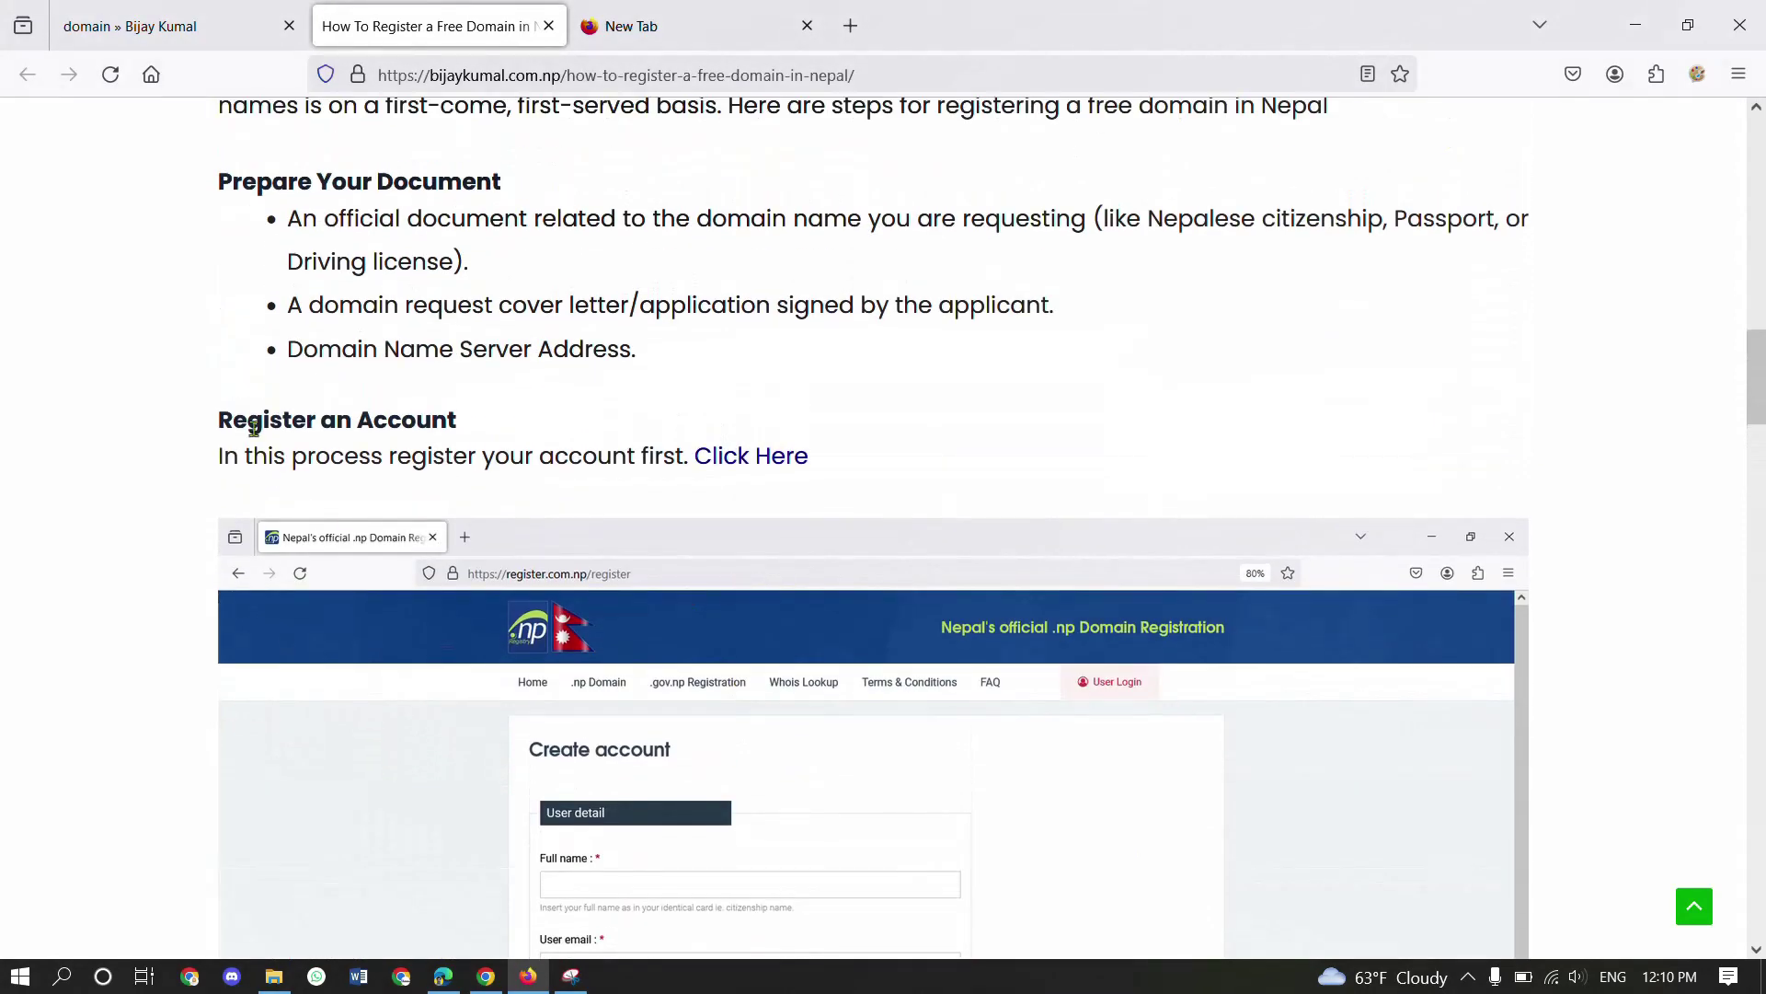
left_click_drag(254, 426, 395, 422)
- Register a new register.com.np user account through User Login > Create user, declining to save the password
left_click(395, 422)
left_click(750, 456)
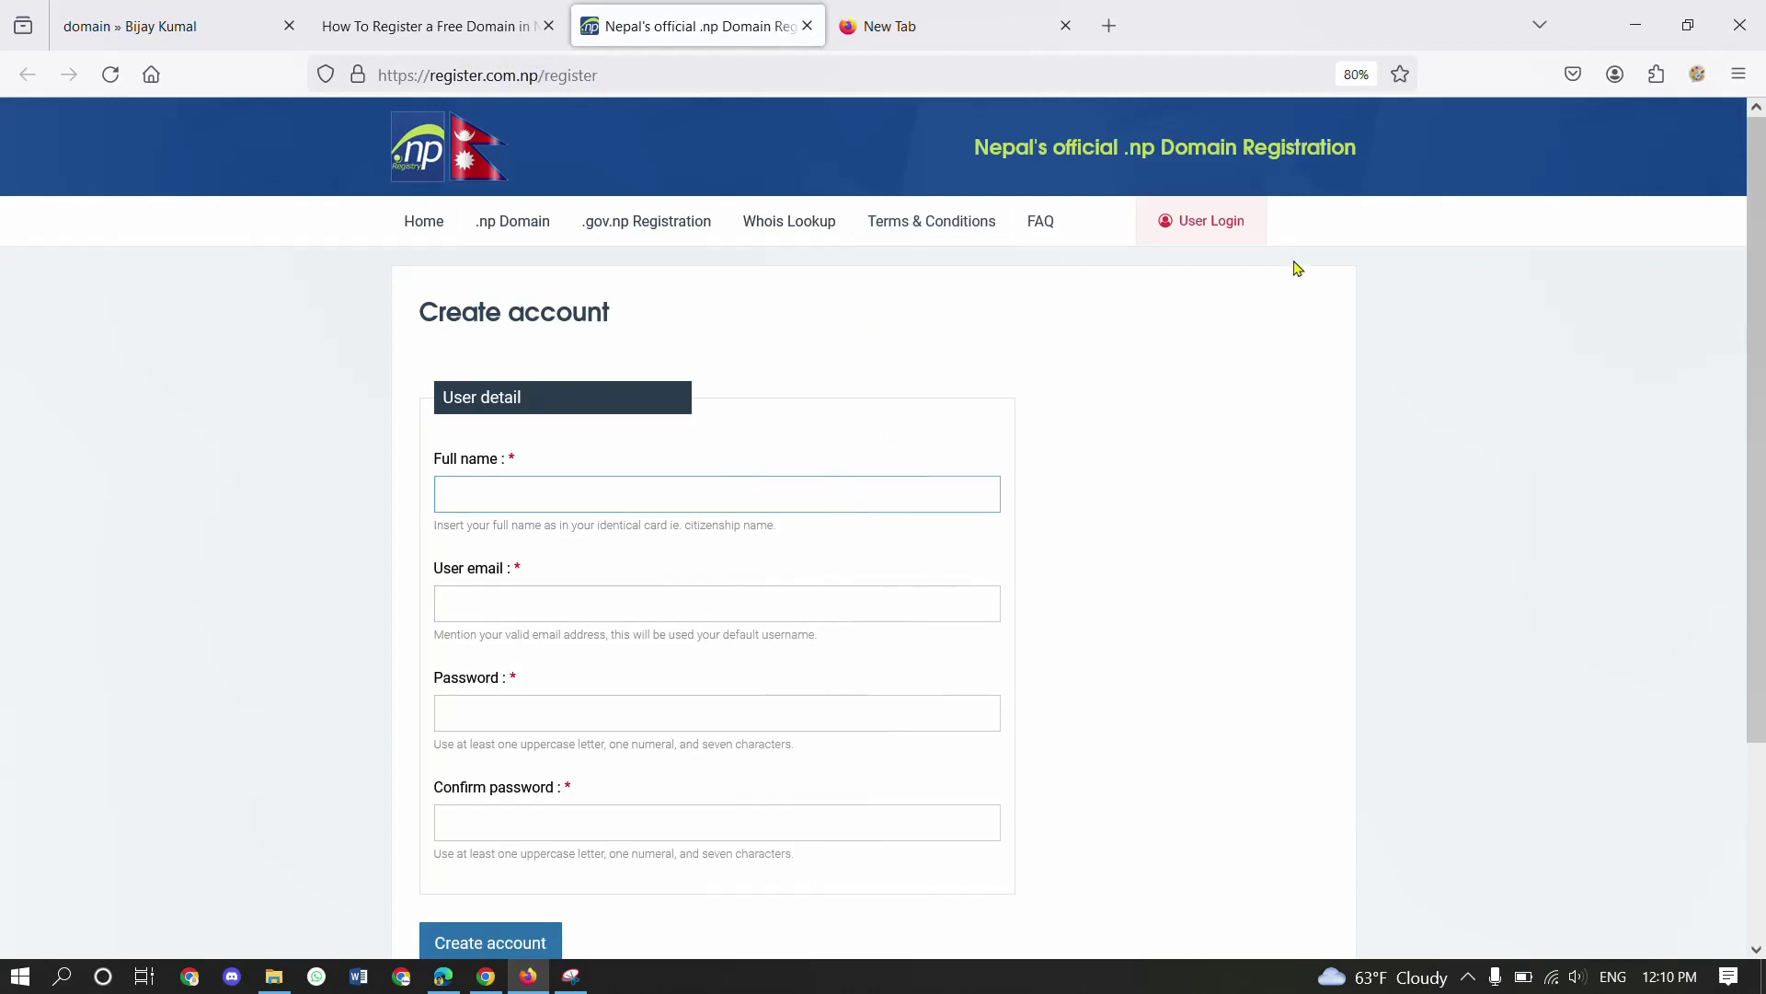
left_click(1215, 230)
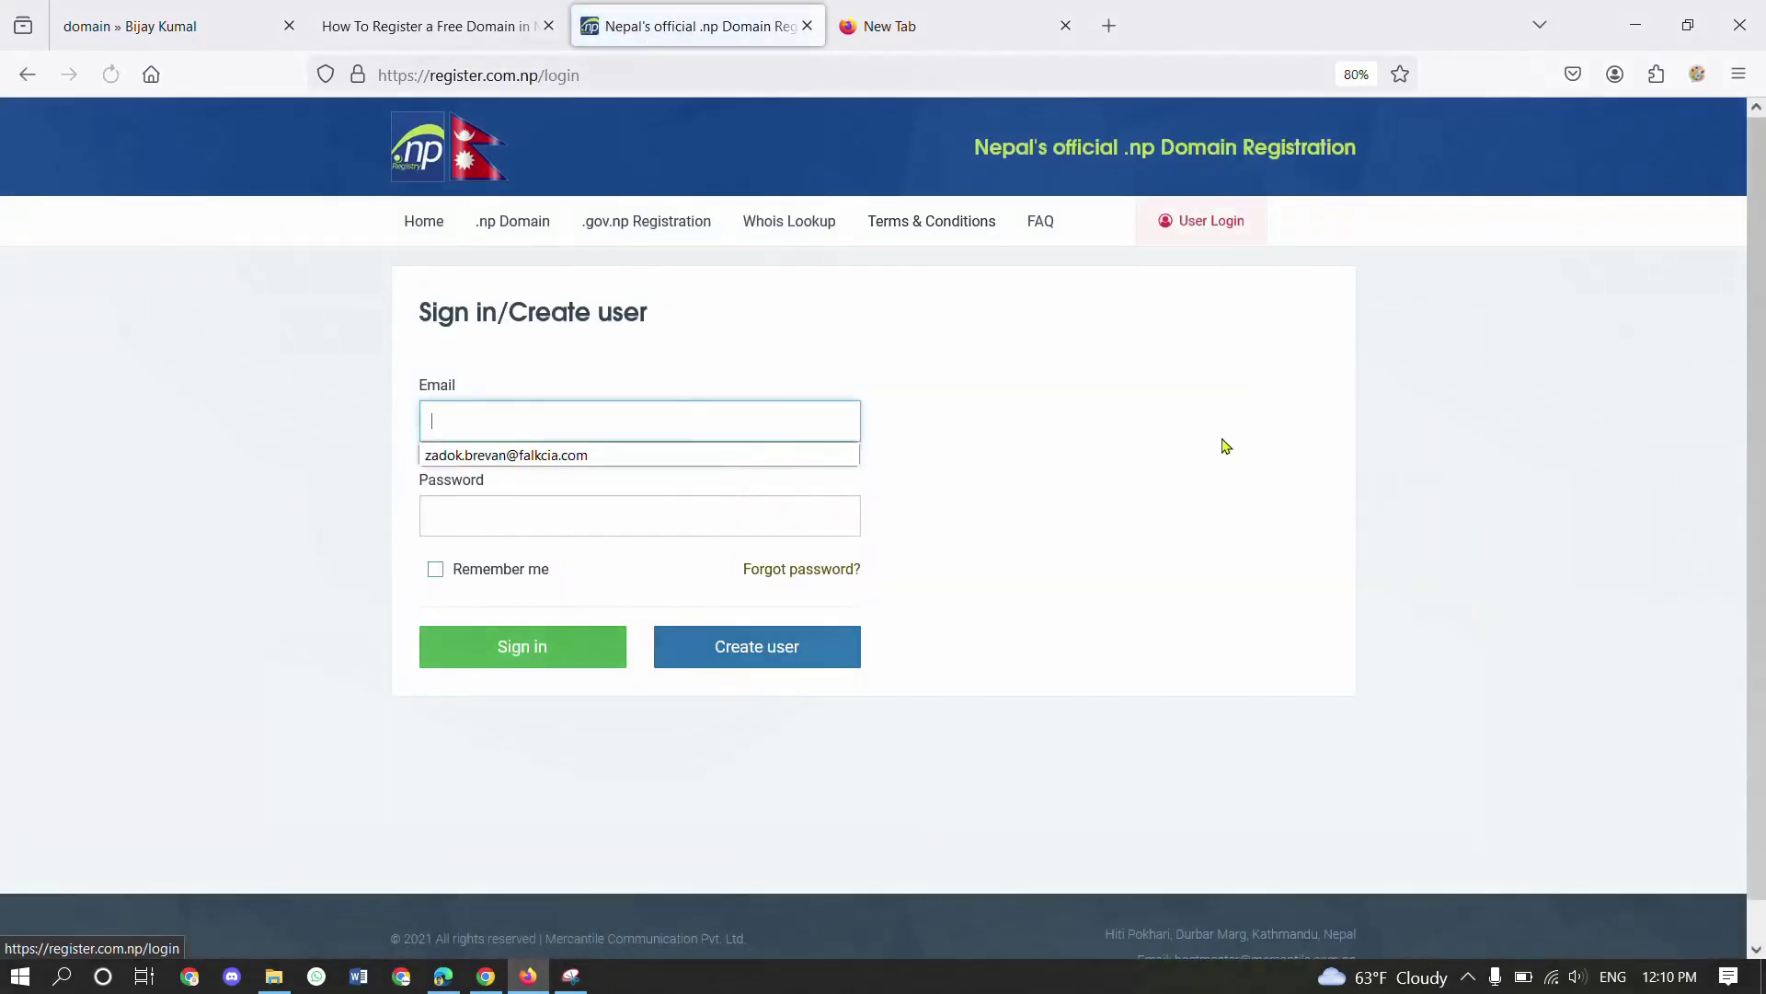
left_click(784, 671)
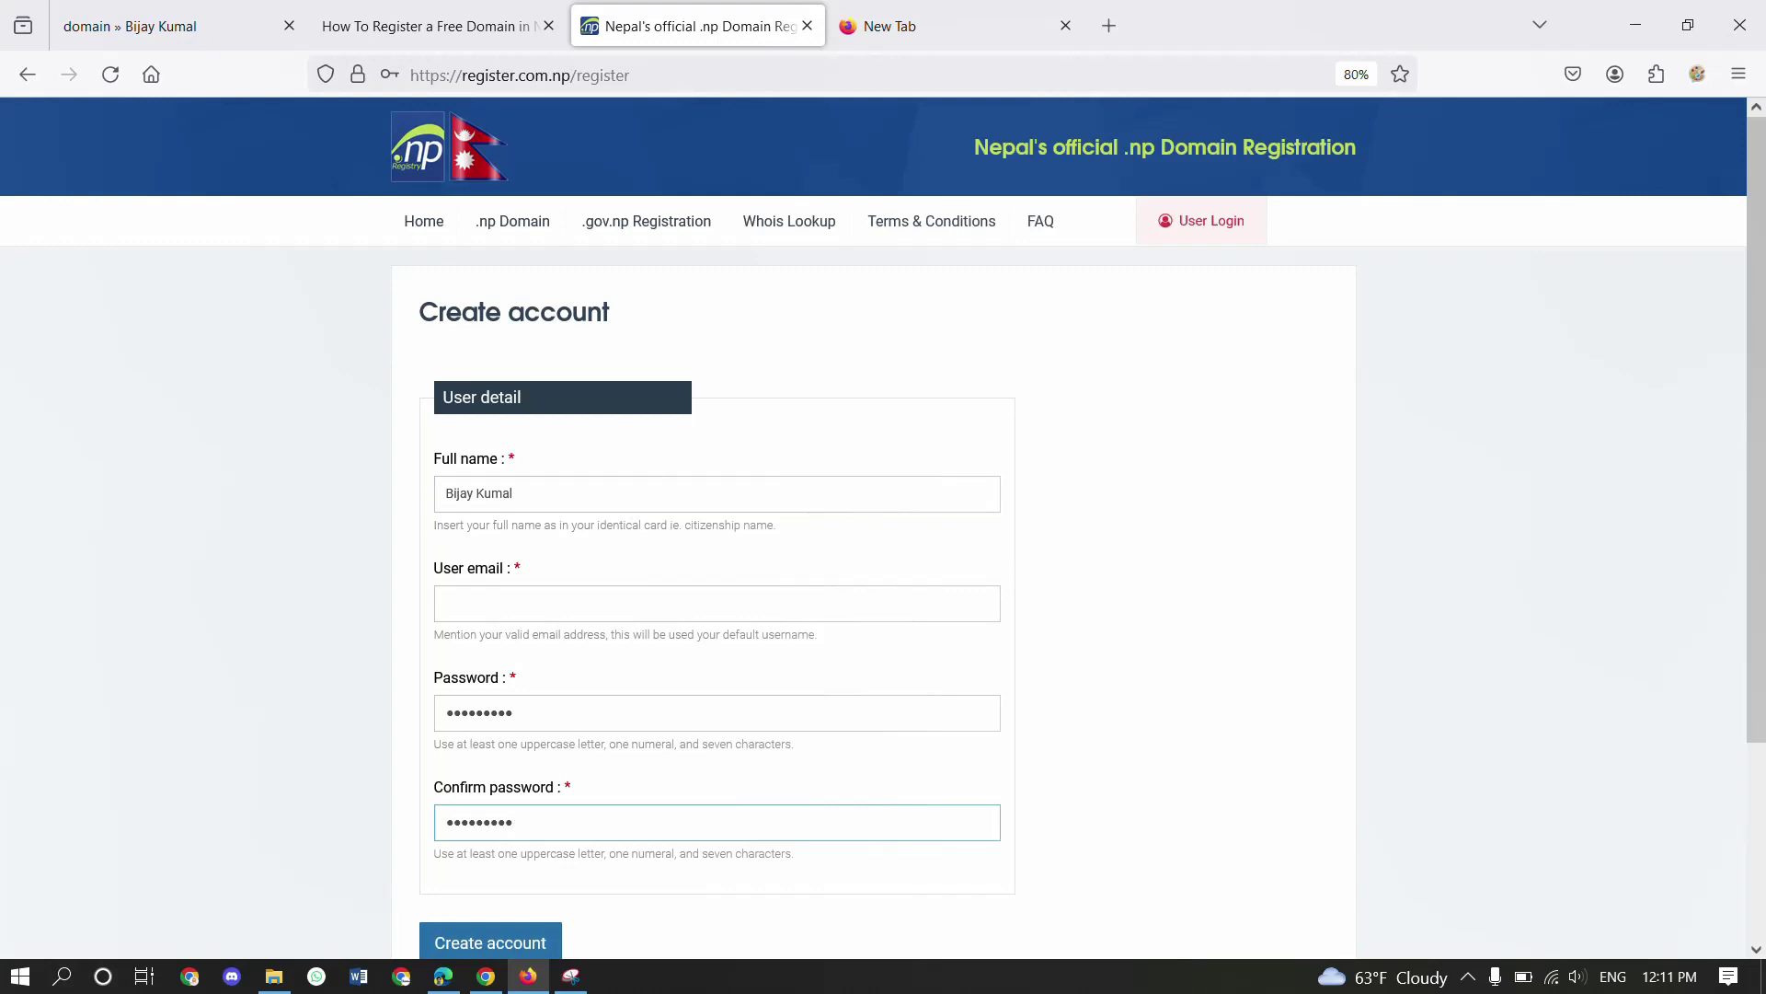
left_click(520, 939)
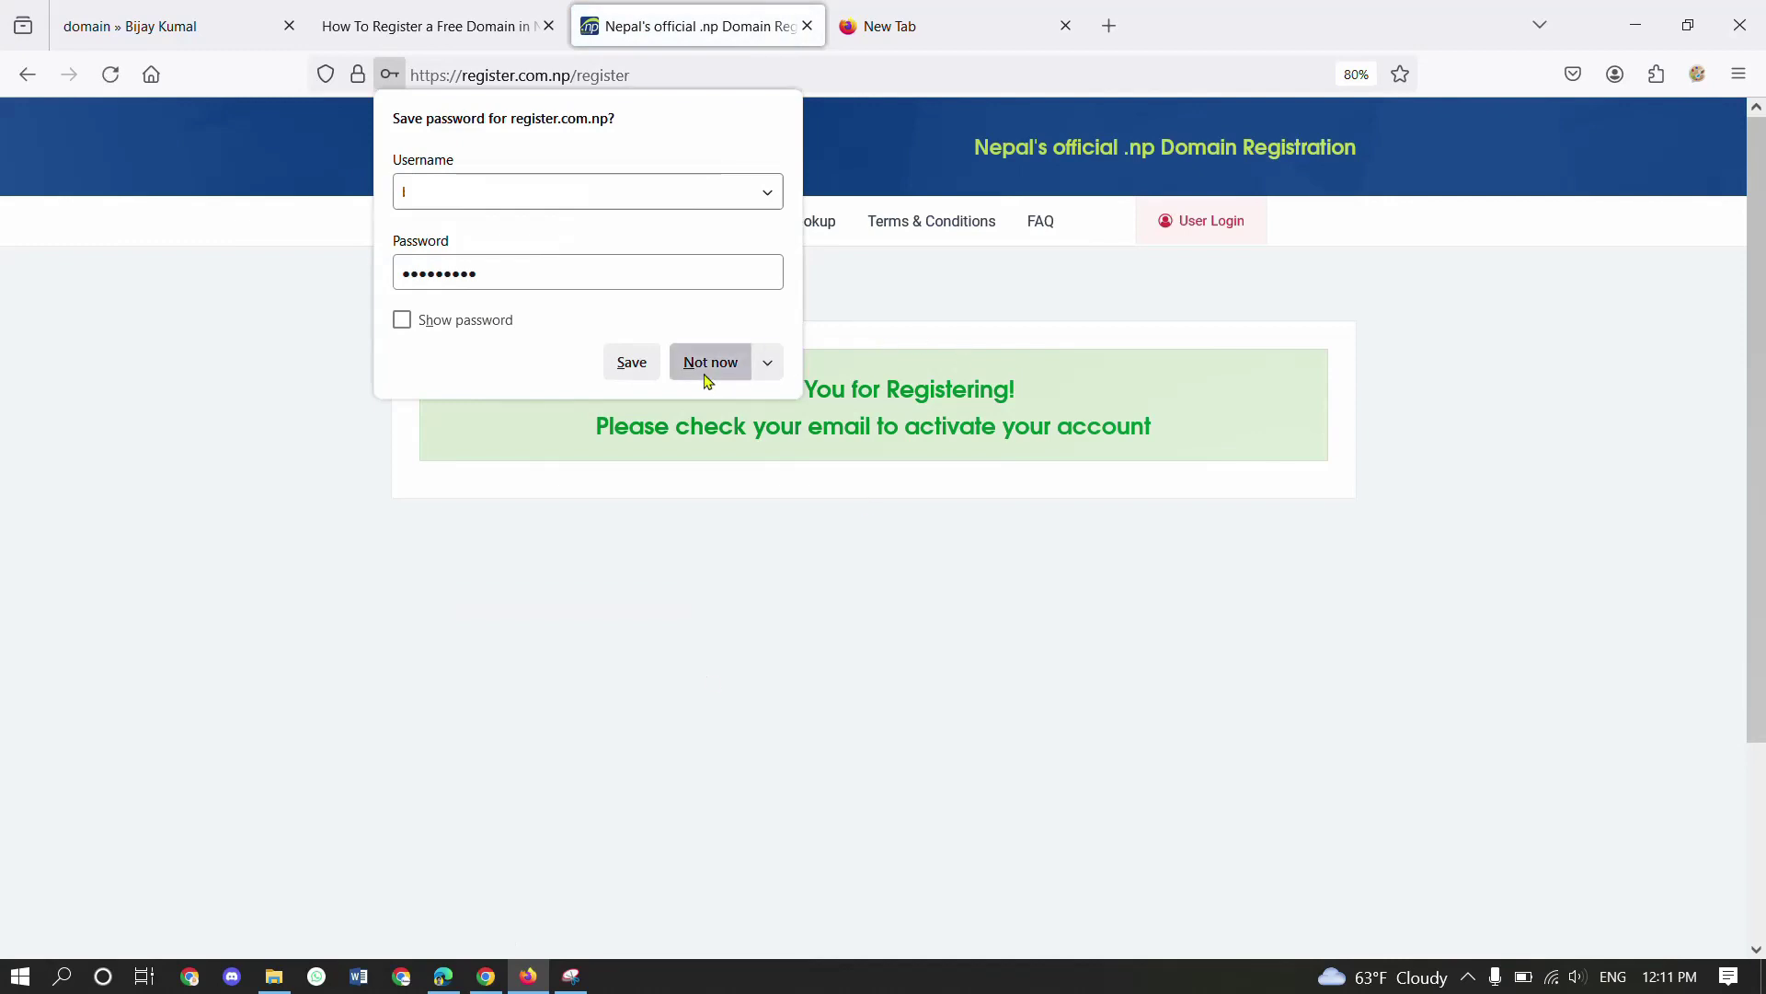
left_click(708, 374)
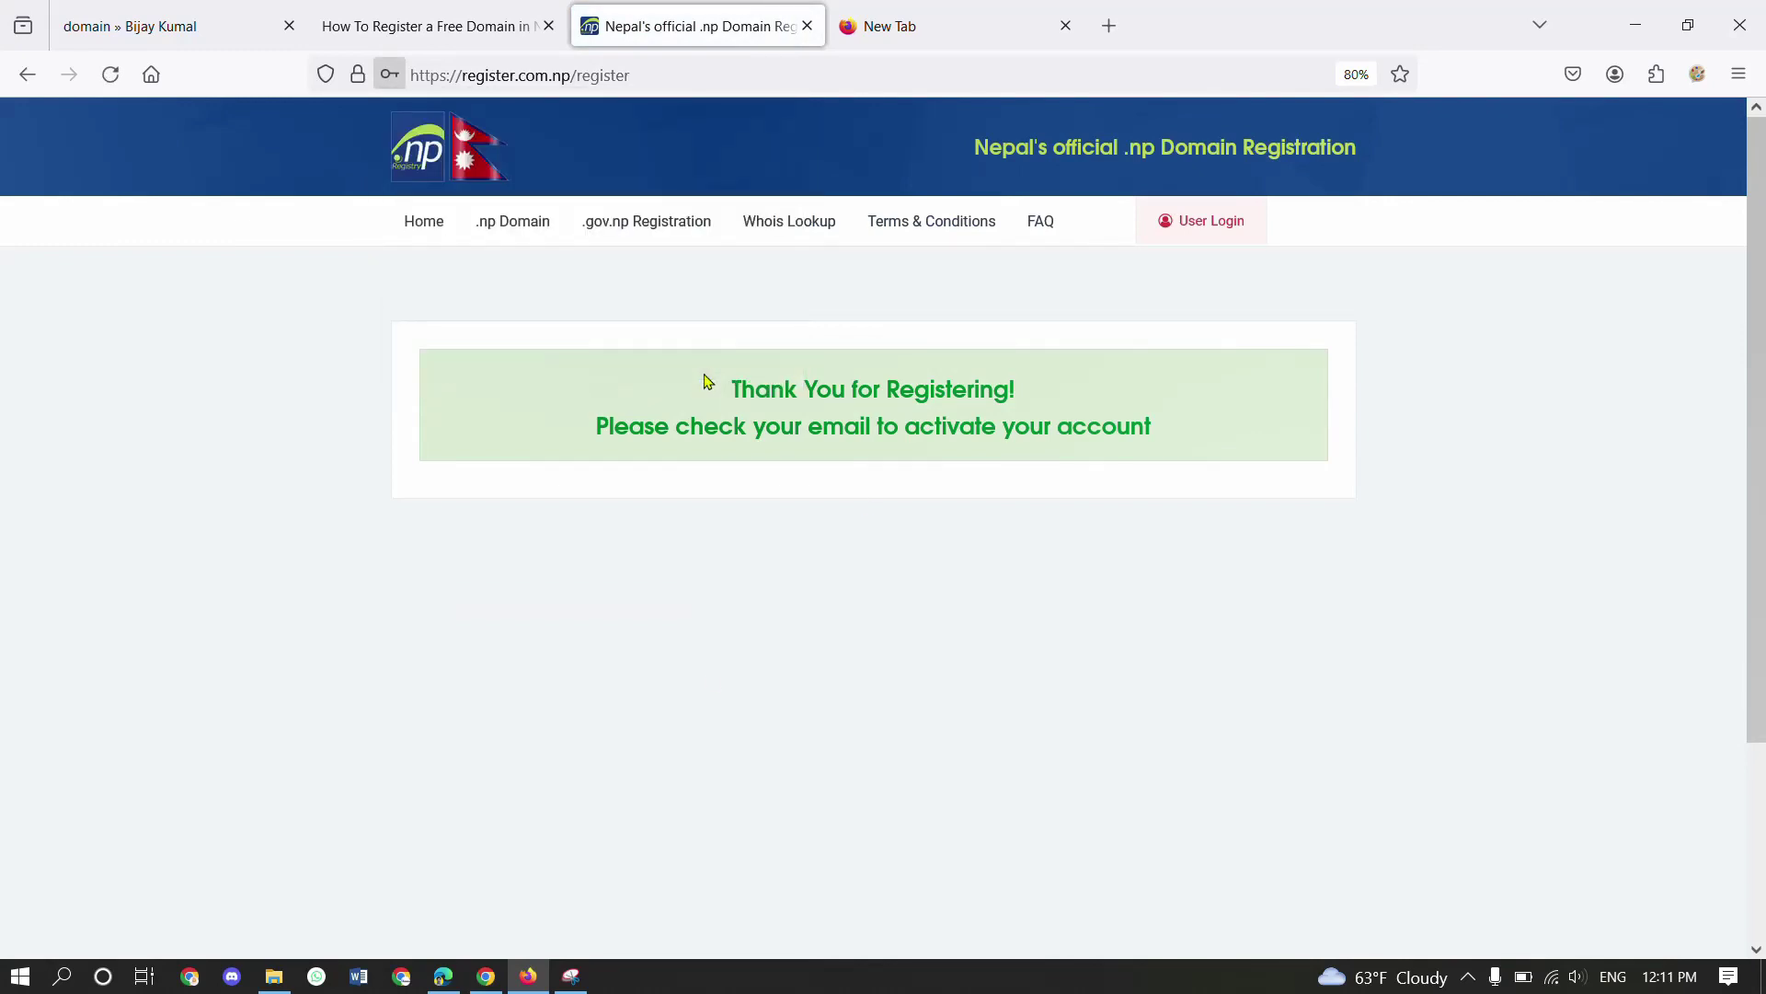
key("ctrl+plus")
key("ctrl+plus")
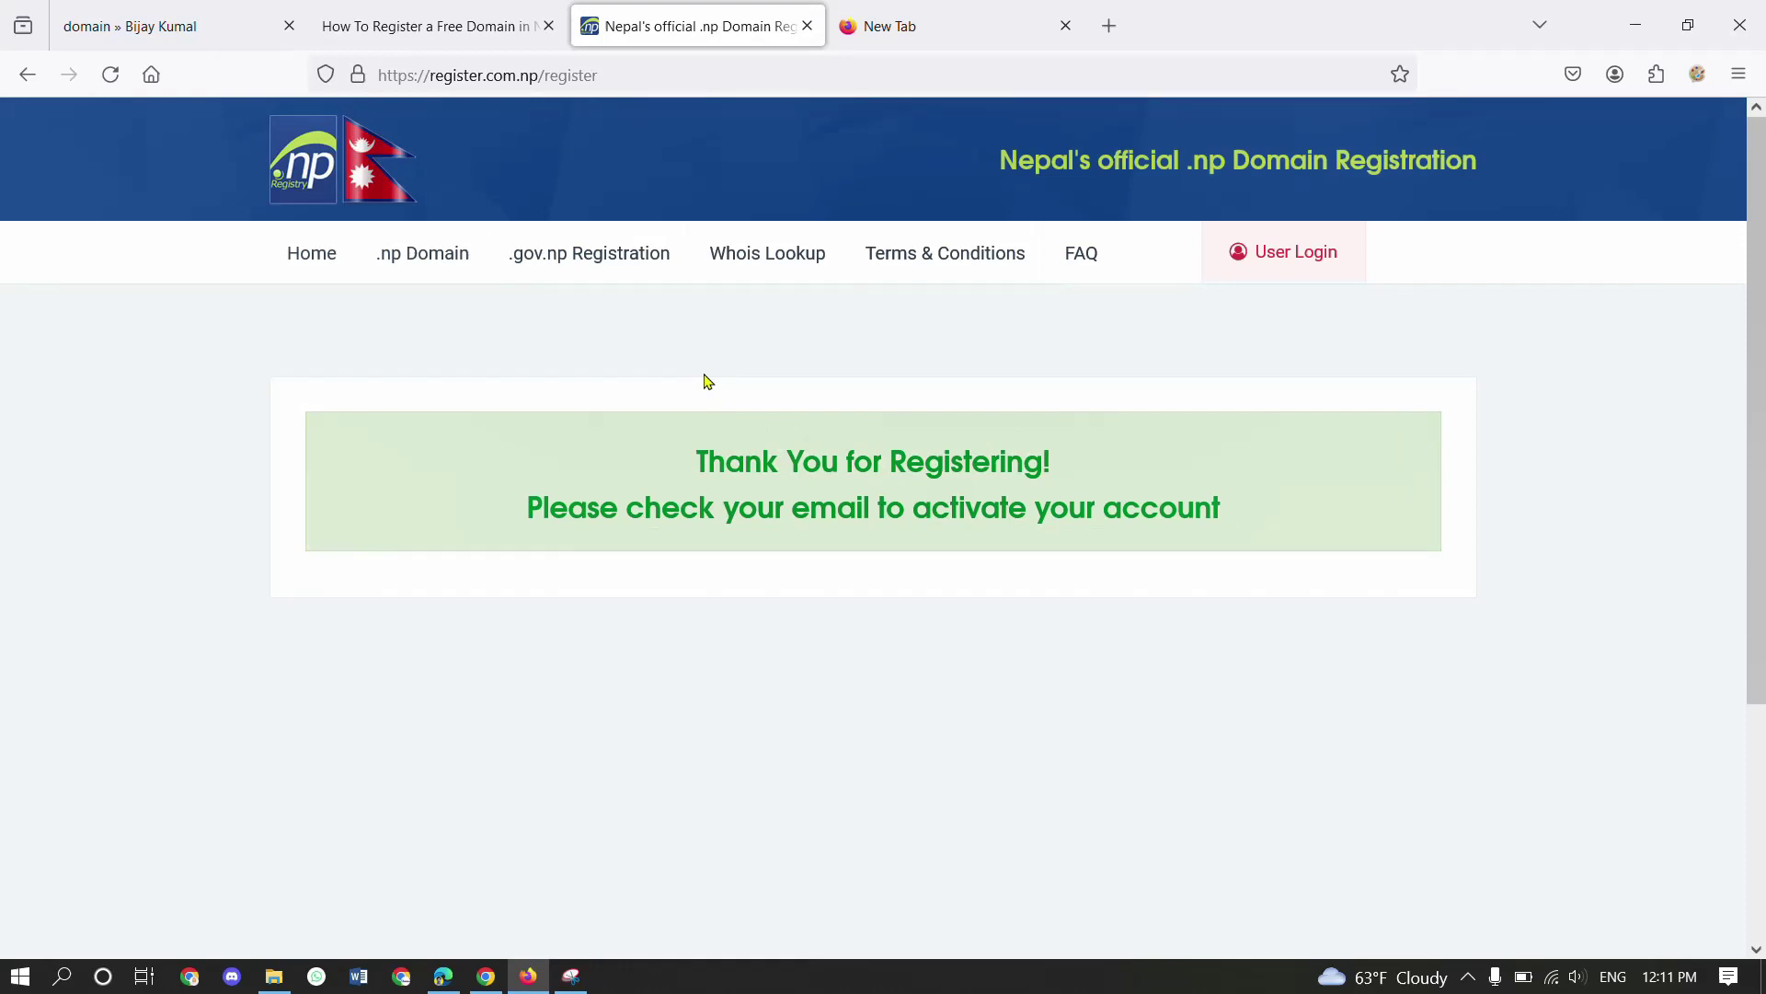
- In Gmail, open the .np Domain Registration Email Verification message and verify the account
key("alt+Tab")
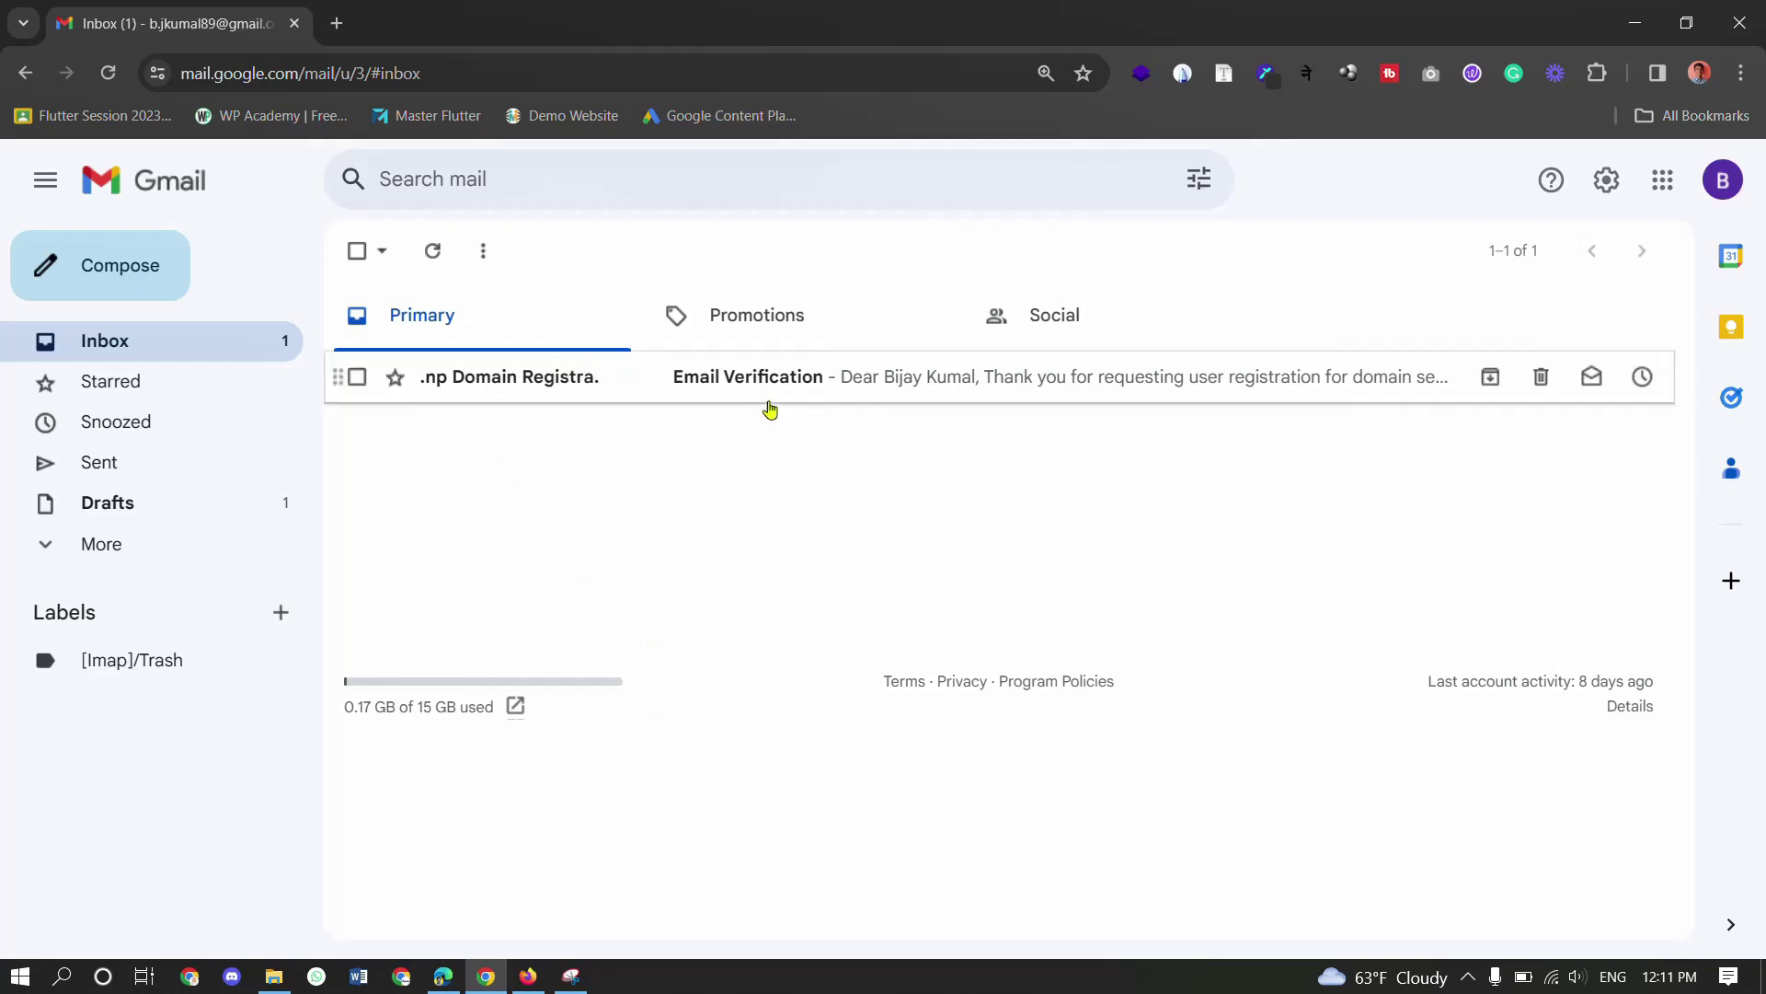
left_click(804, 390)
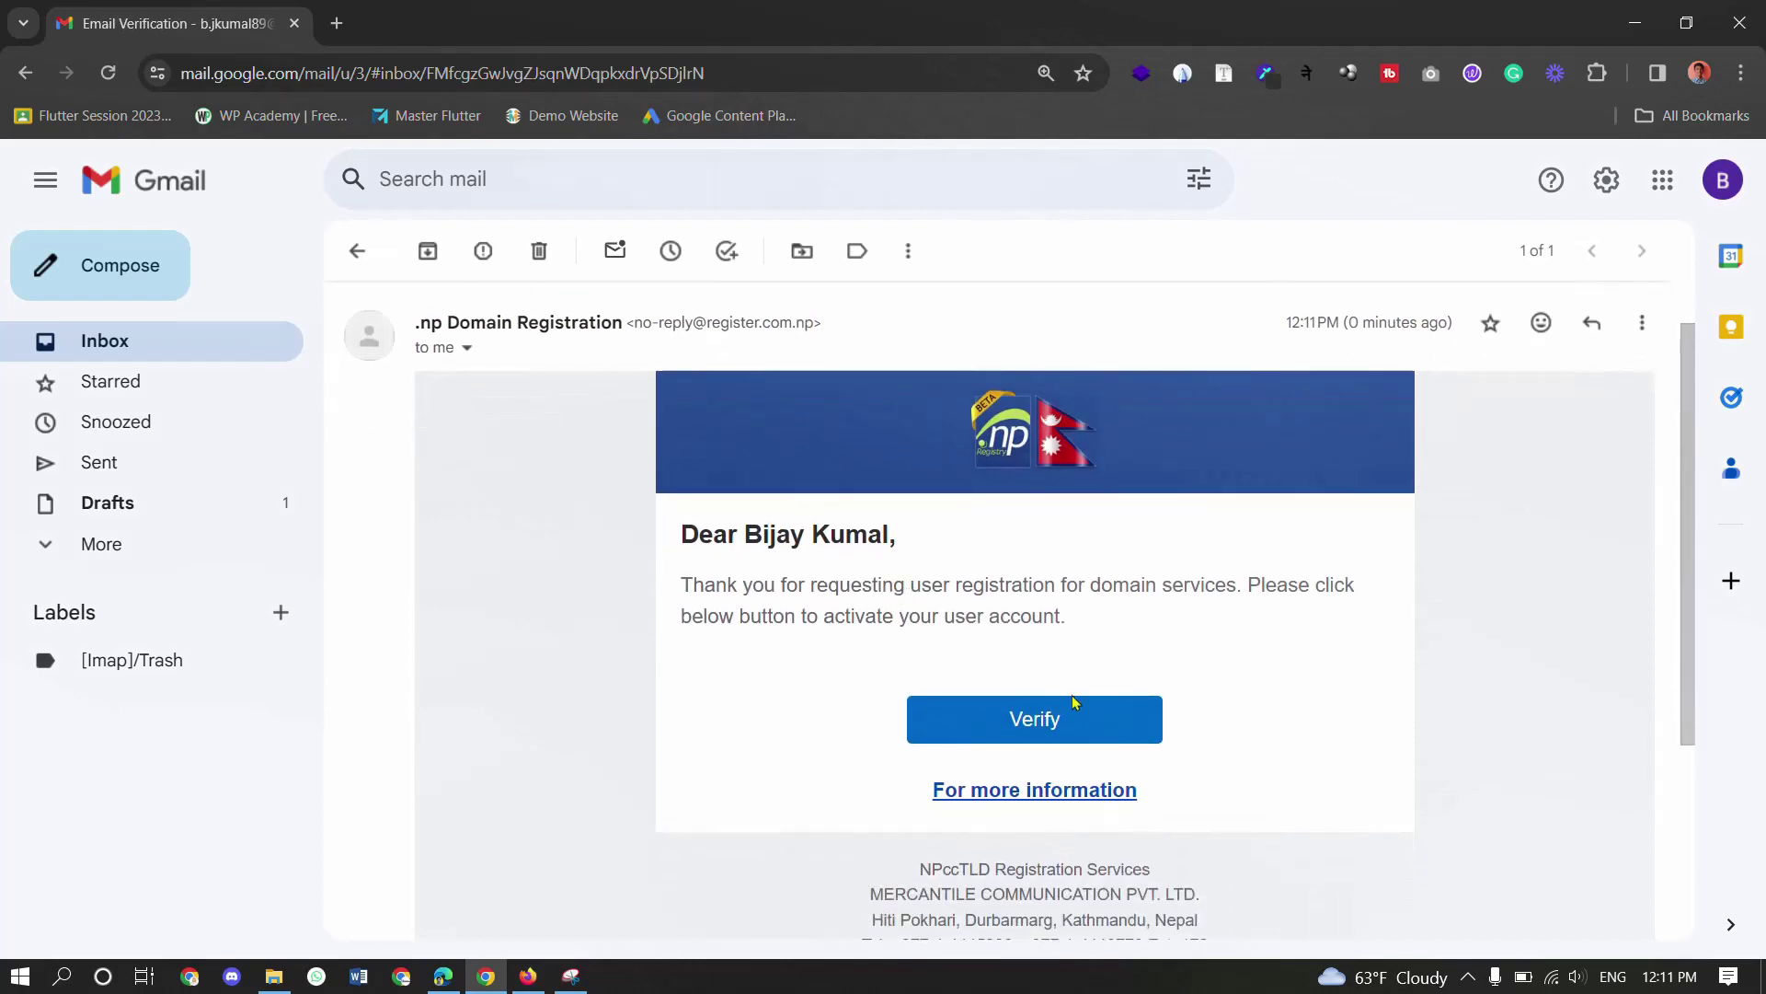
left_click(1046, 727)
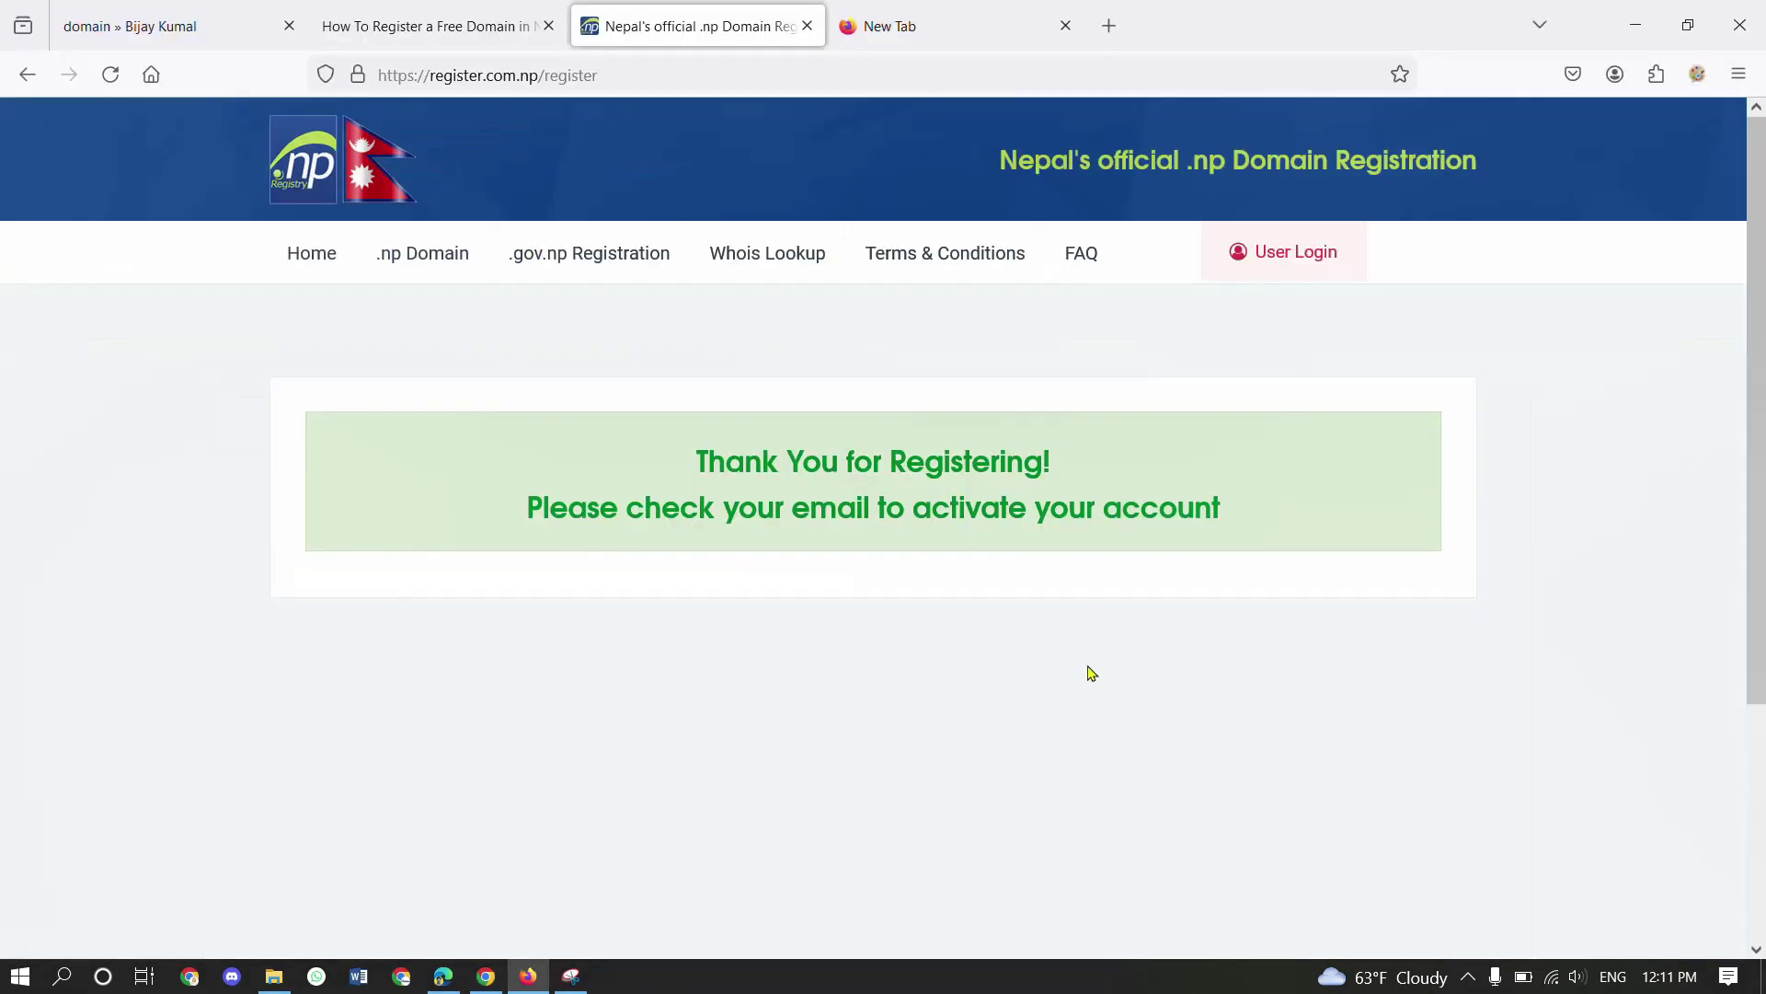
- Sign in to the new registry account with its email and password, declining to save the password
left_click(1286, 267)
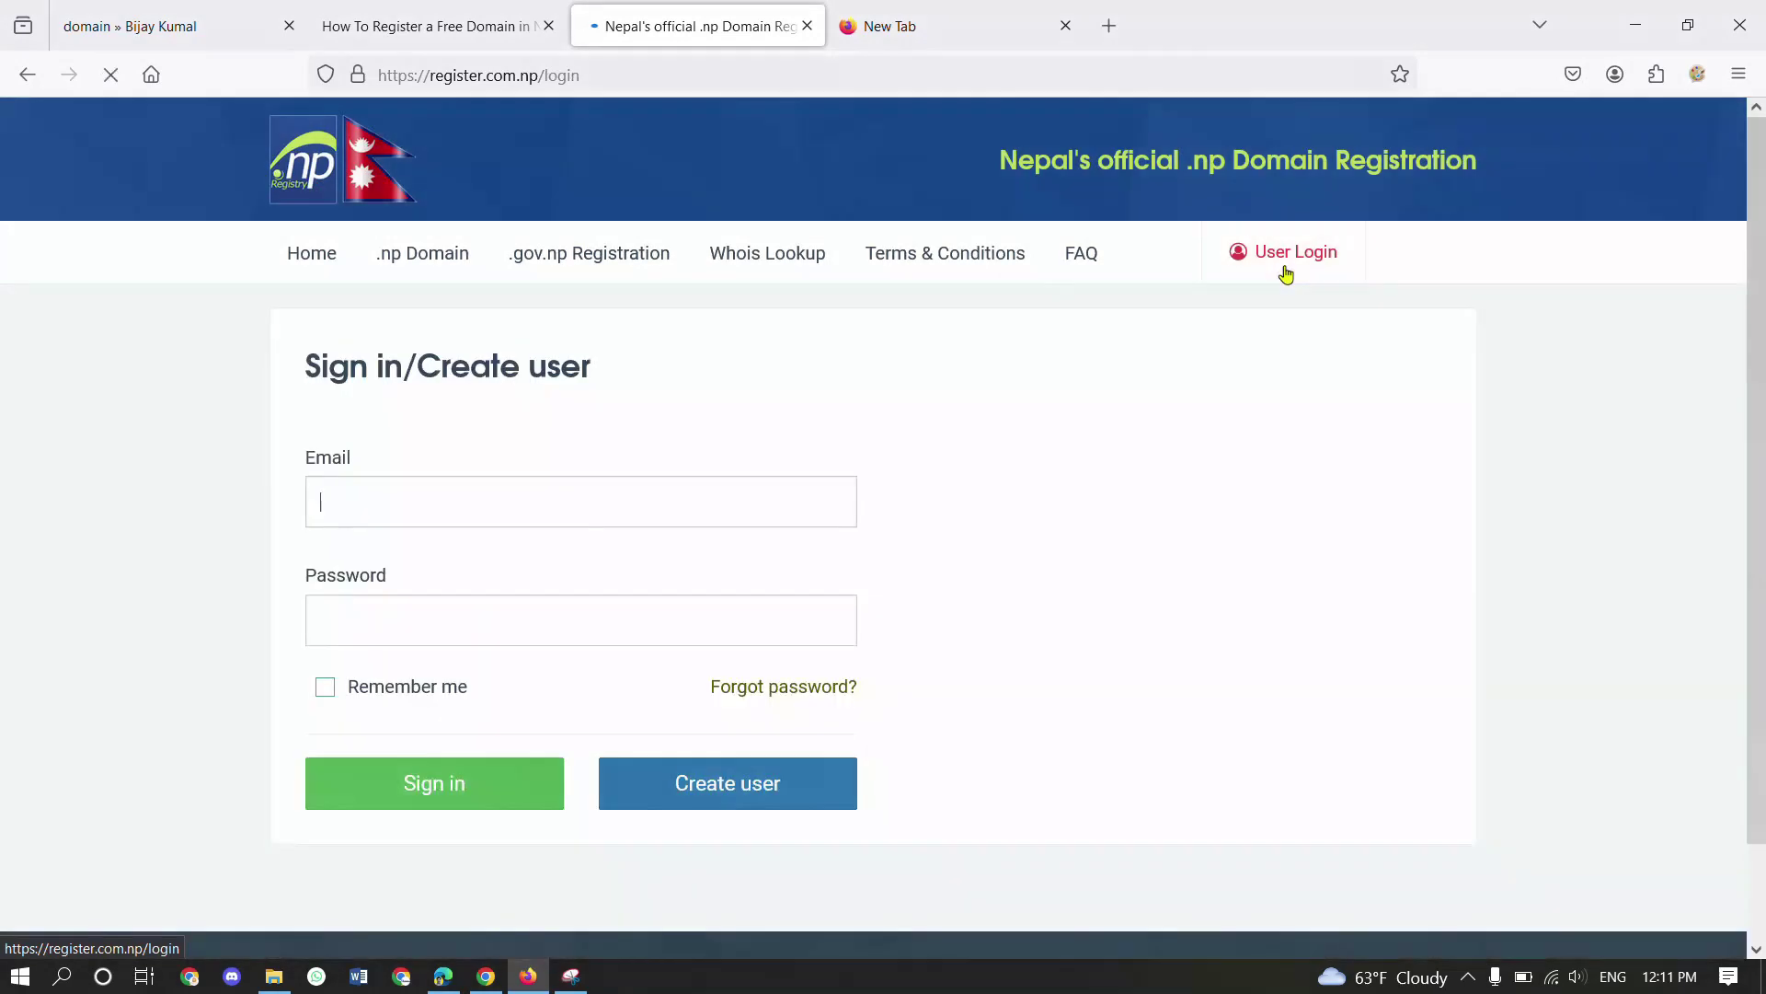
left_click(557, 479)
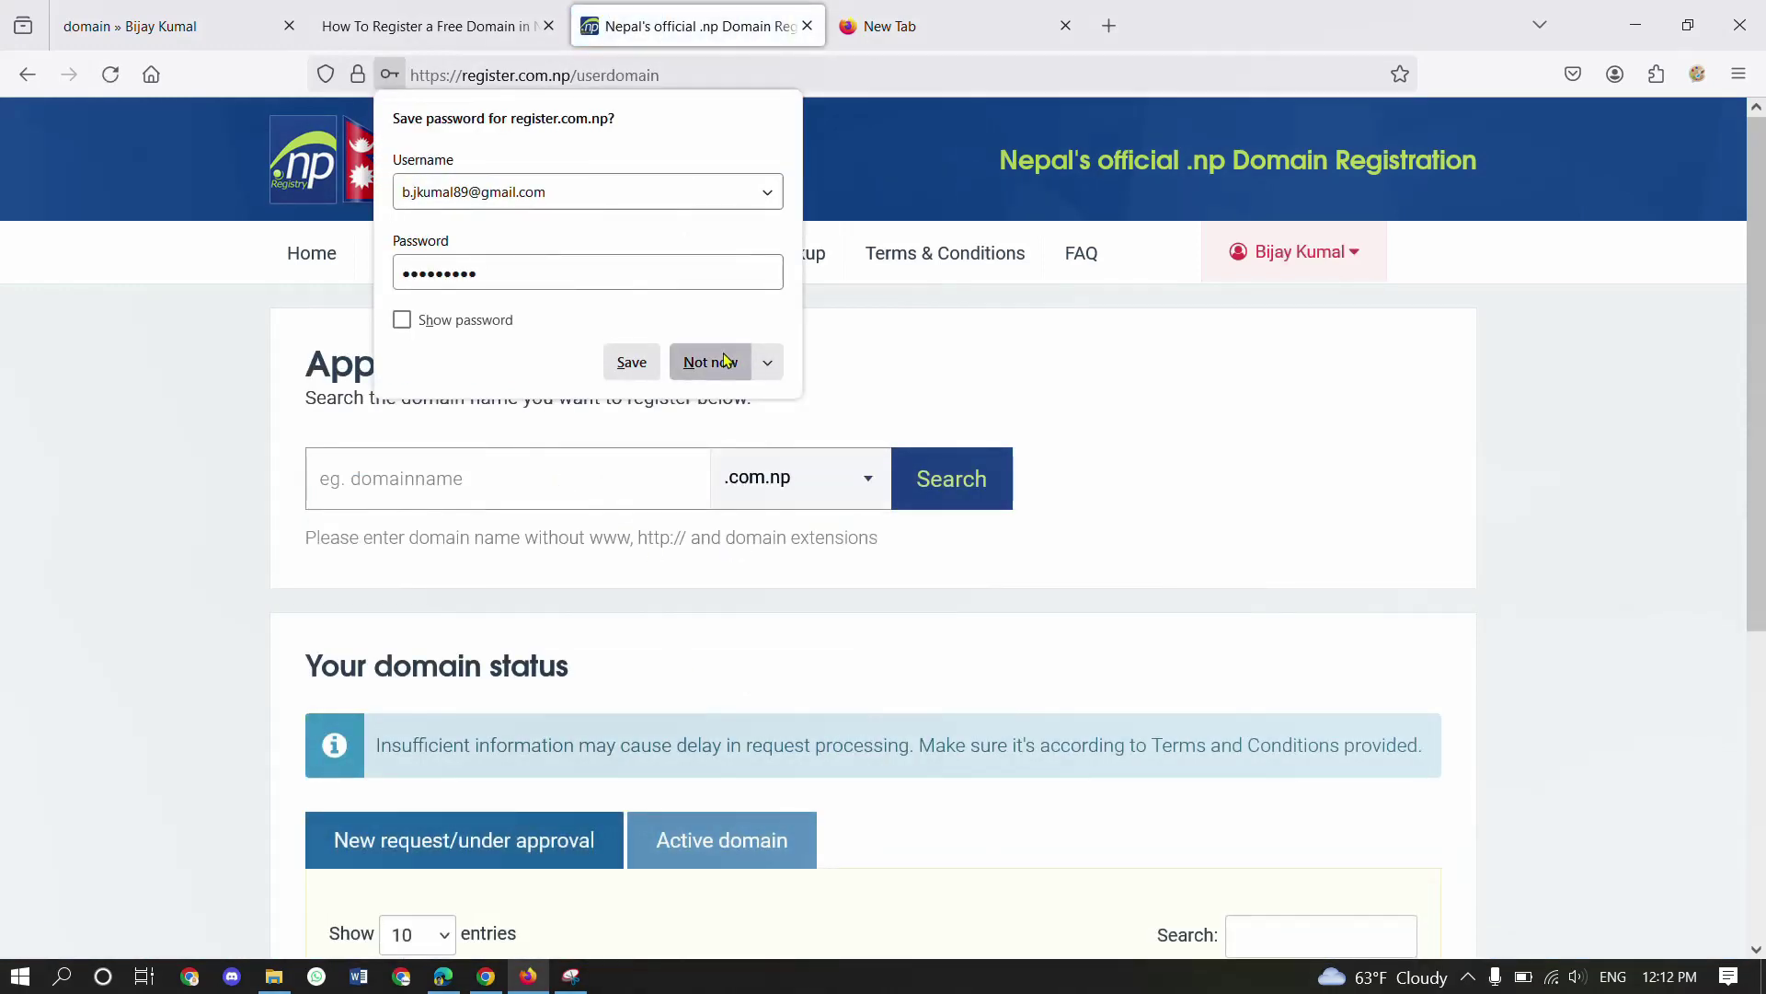
left_click(709, 361)
scroll(1169, 567, "down", 4)
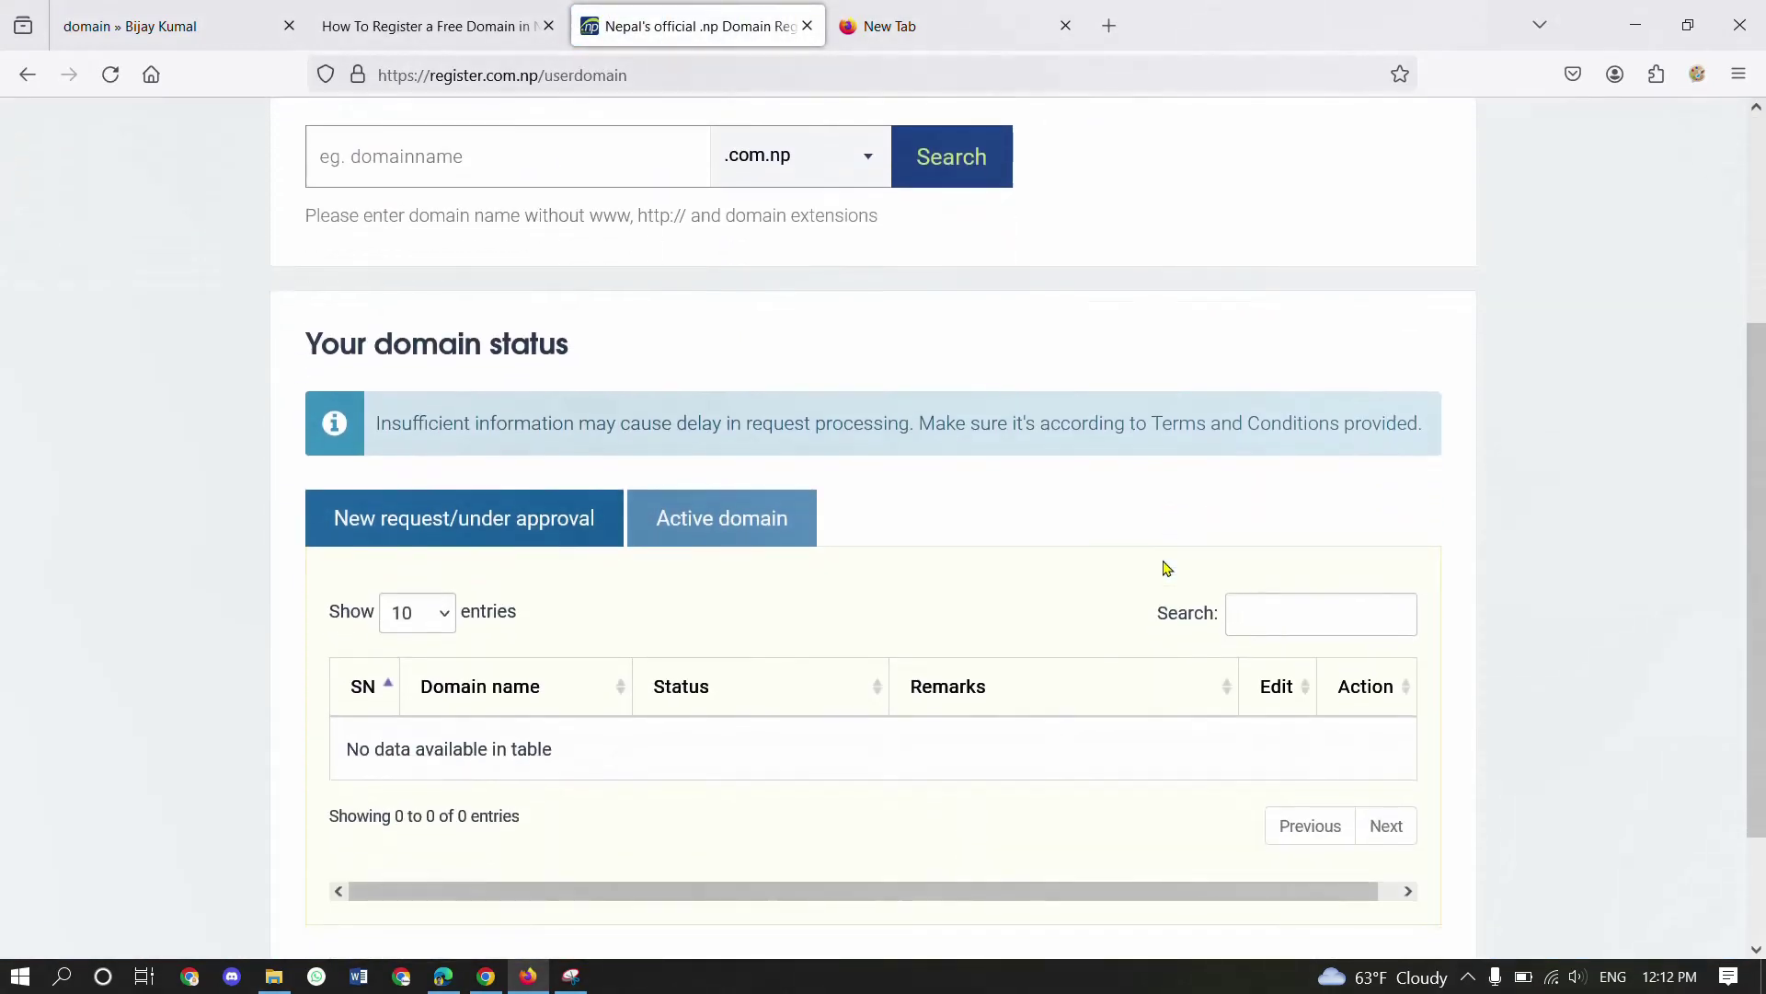
scroll(1166, 568, "up", 4)
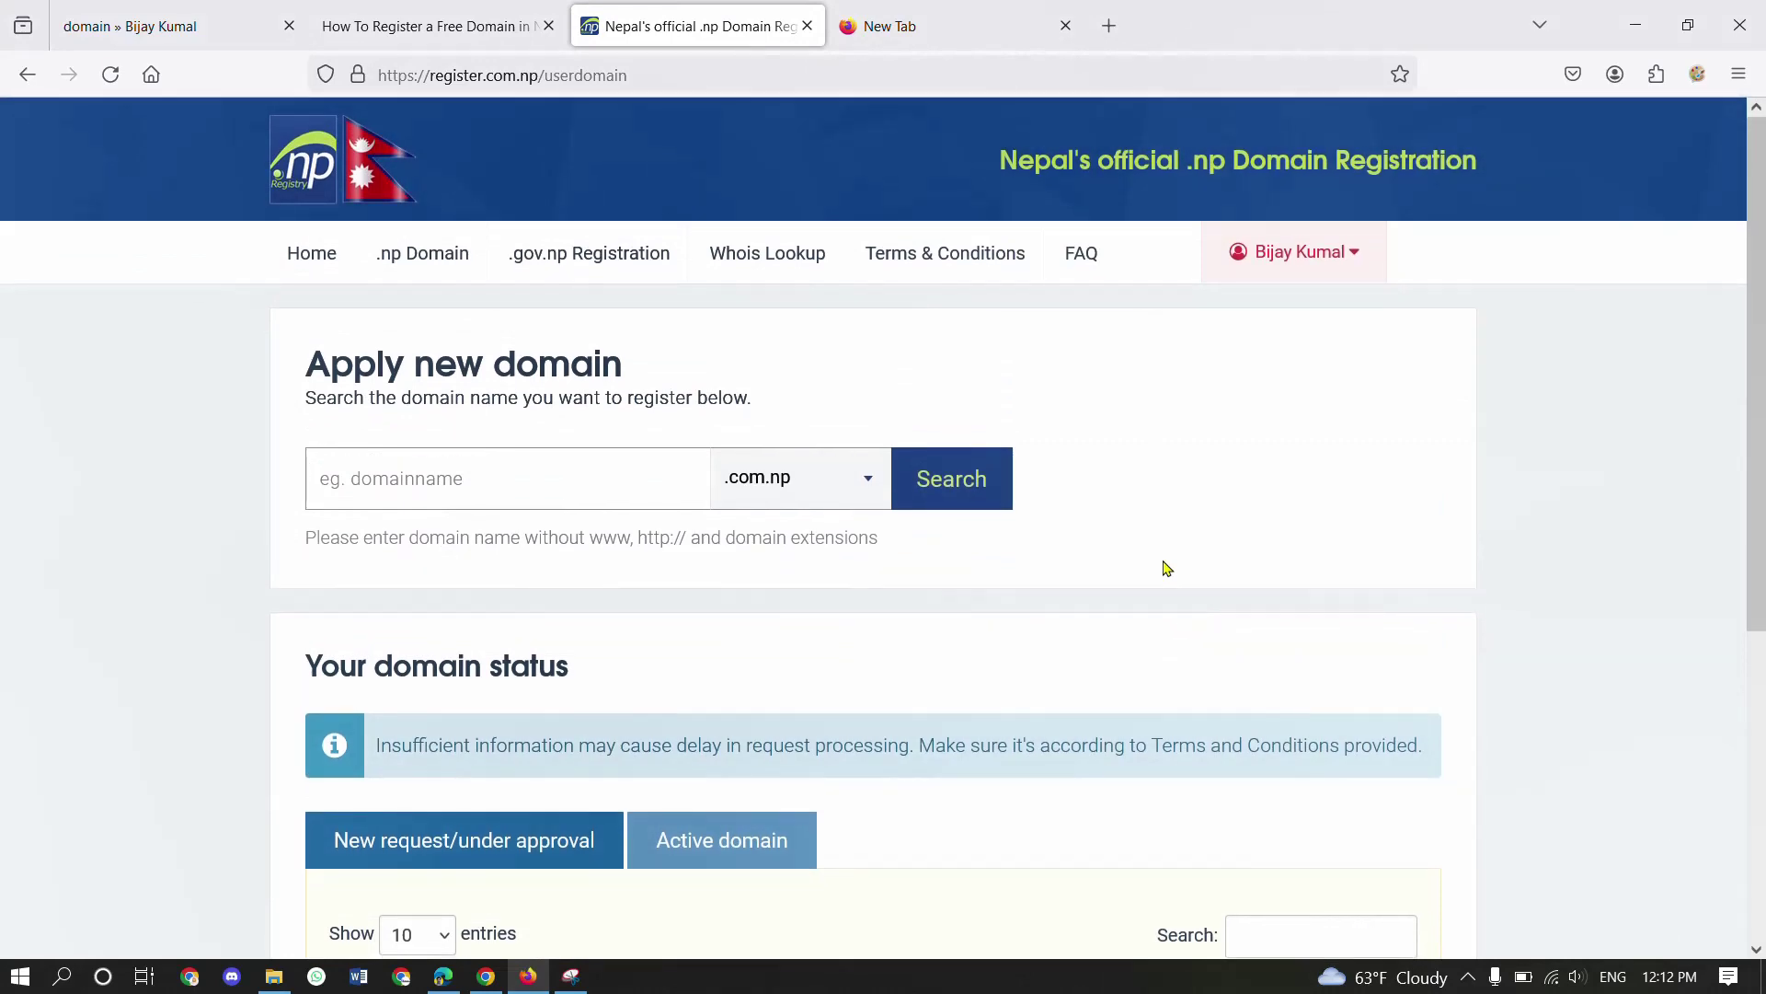
- Mark the logged-in account menu with a red box, then return to the tutorial article
left_click(1697, 73)
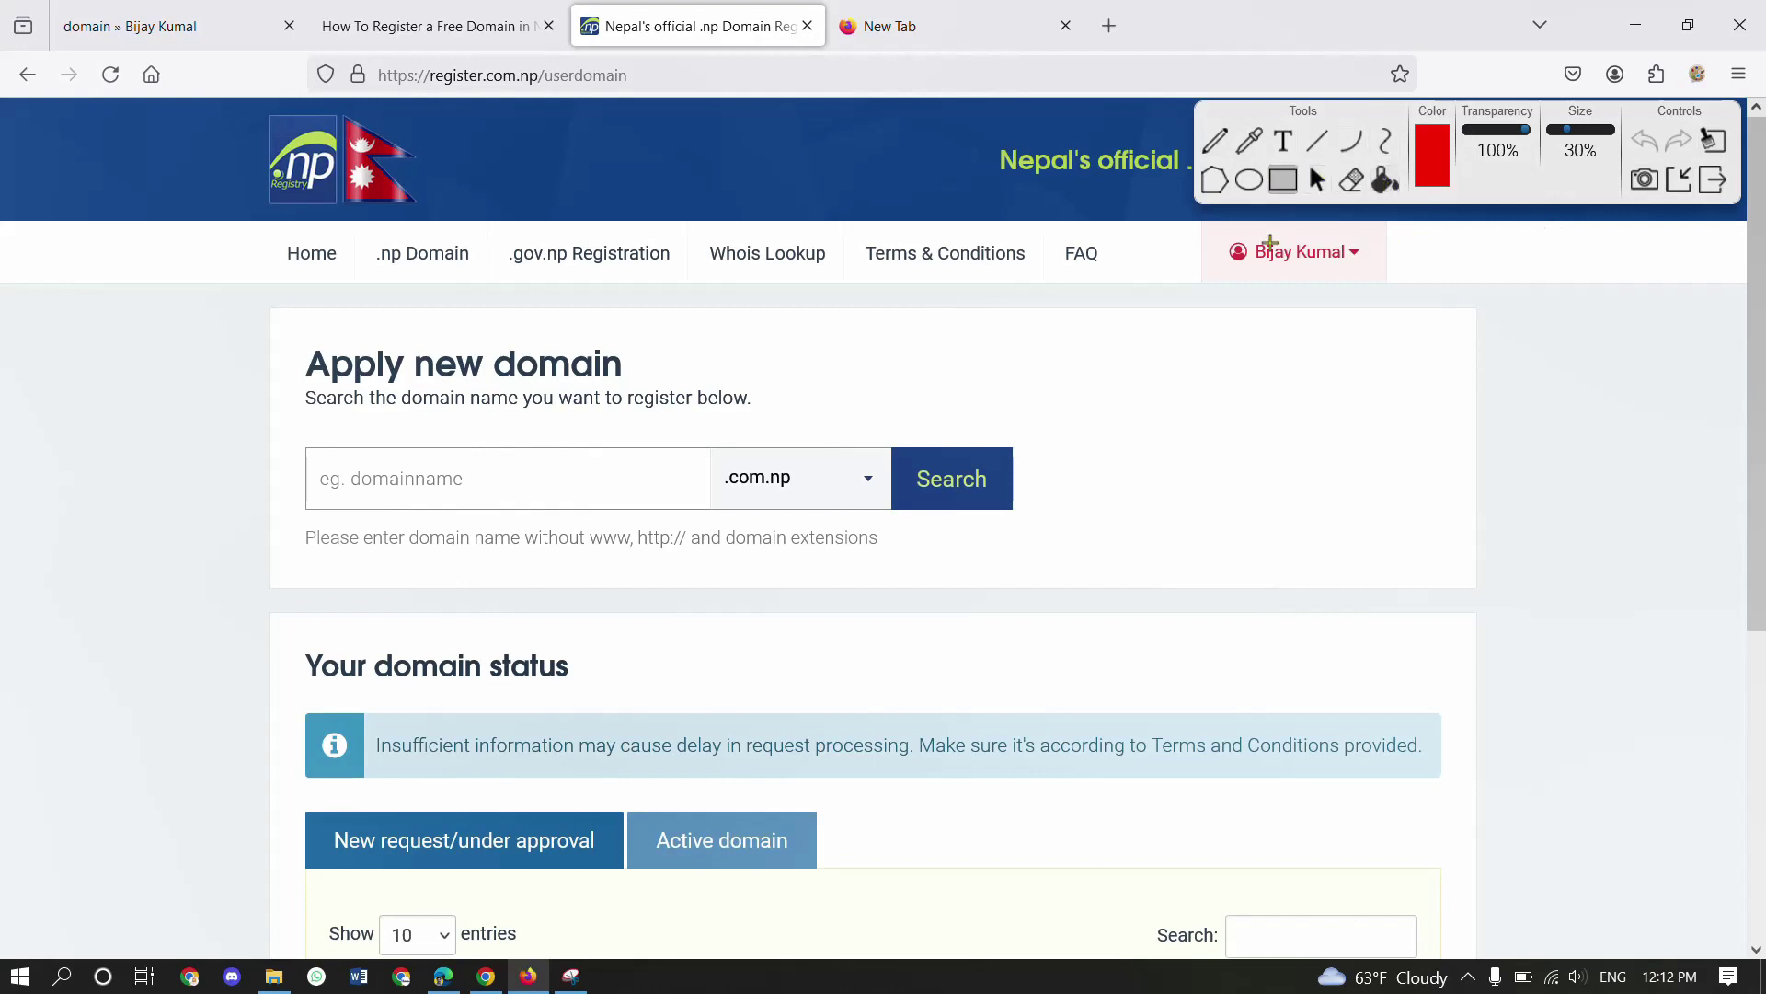
left_click_drag(1201, 218, 1392, 294)
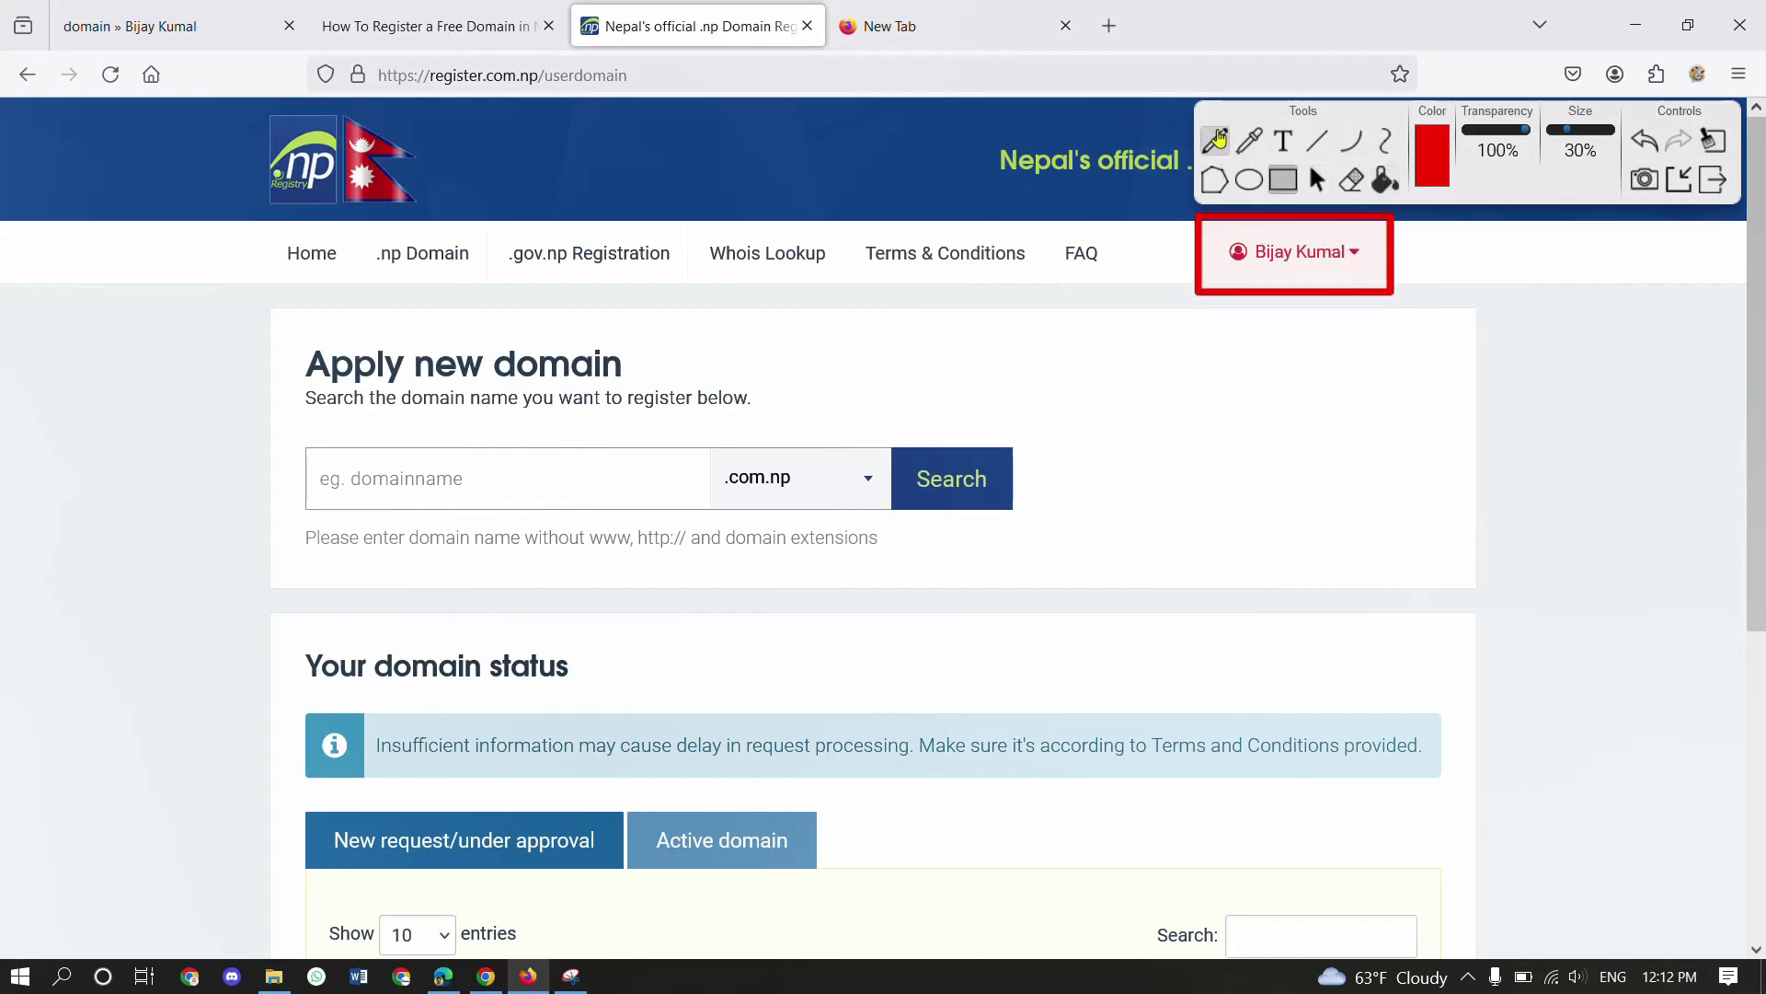
left_click(1713, 180)
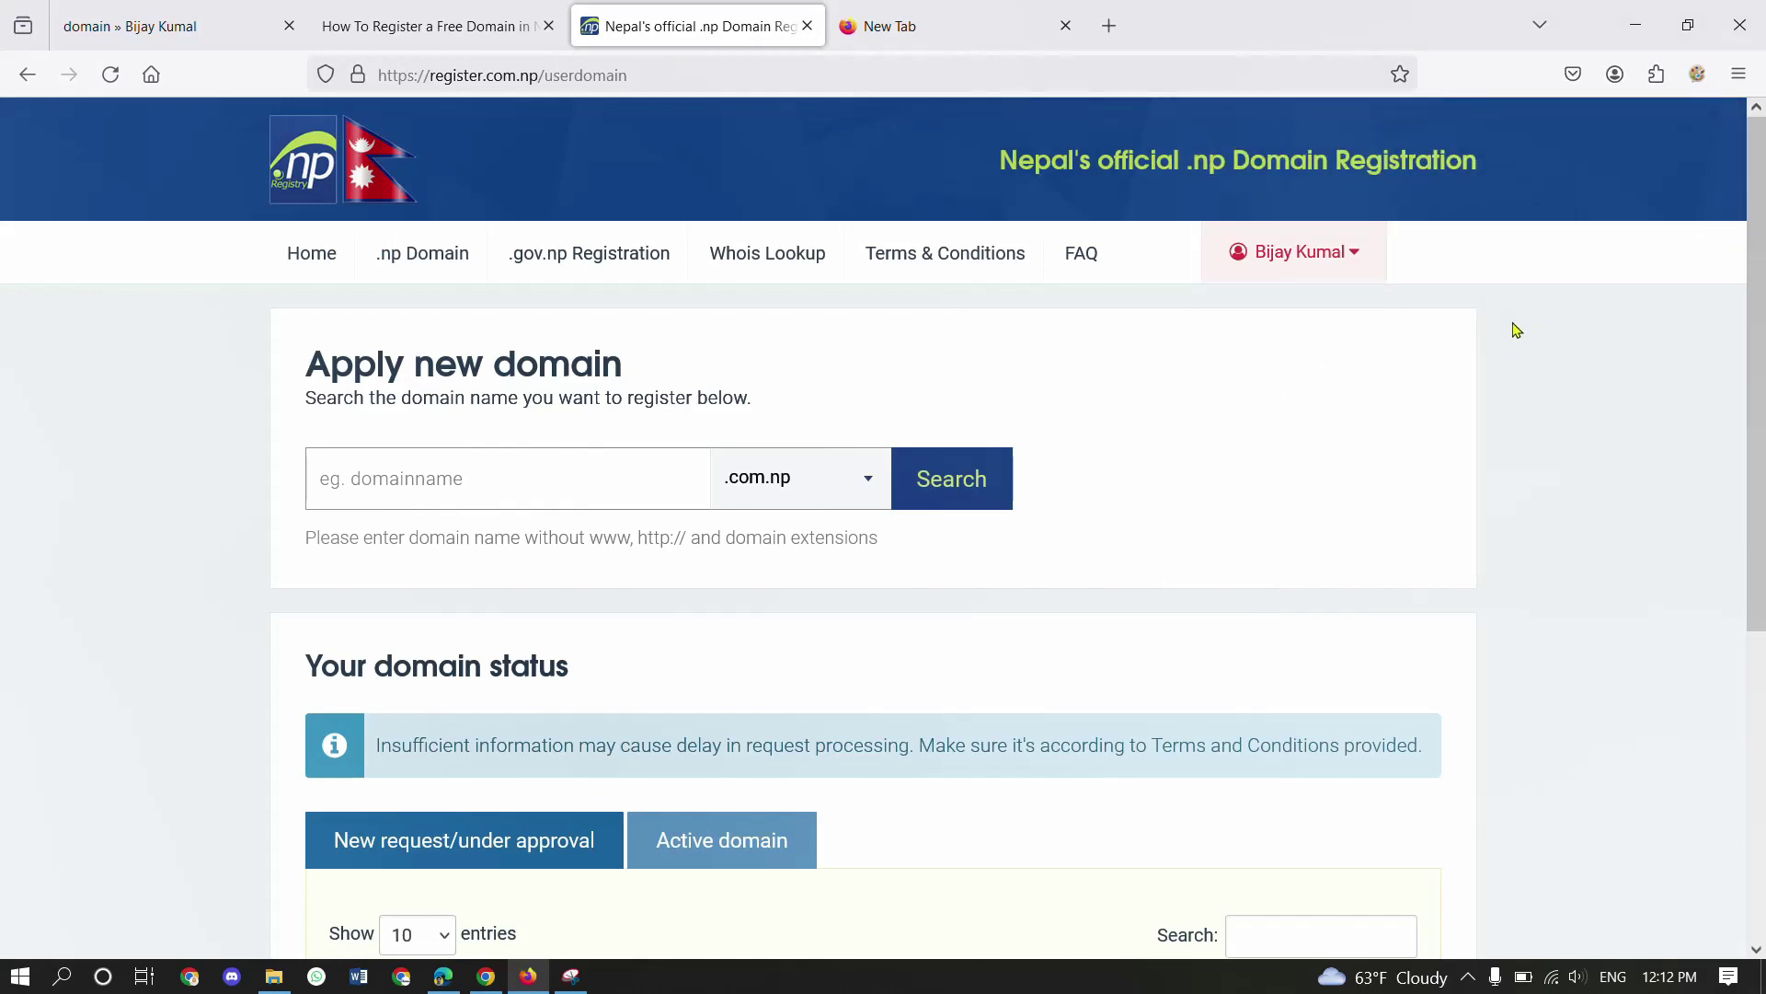
scroll(1081, 440, "down", 2)
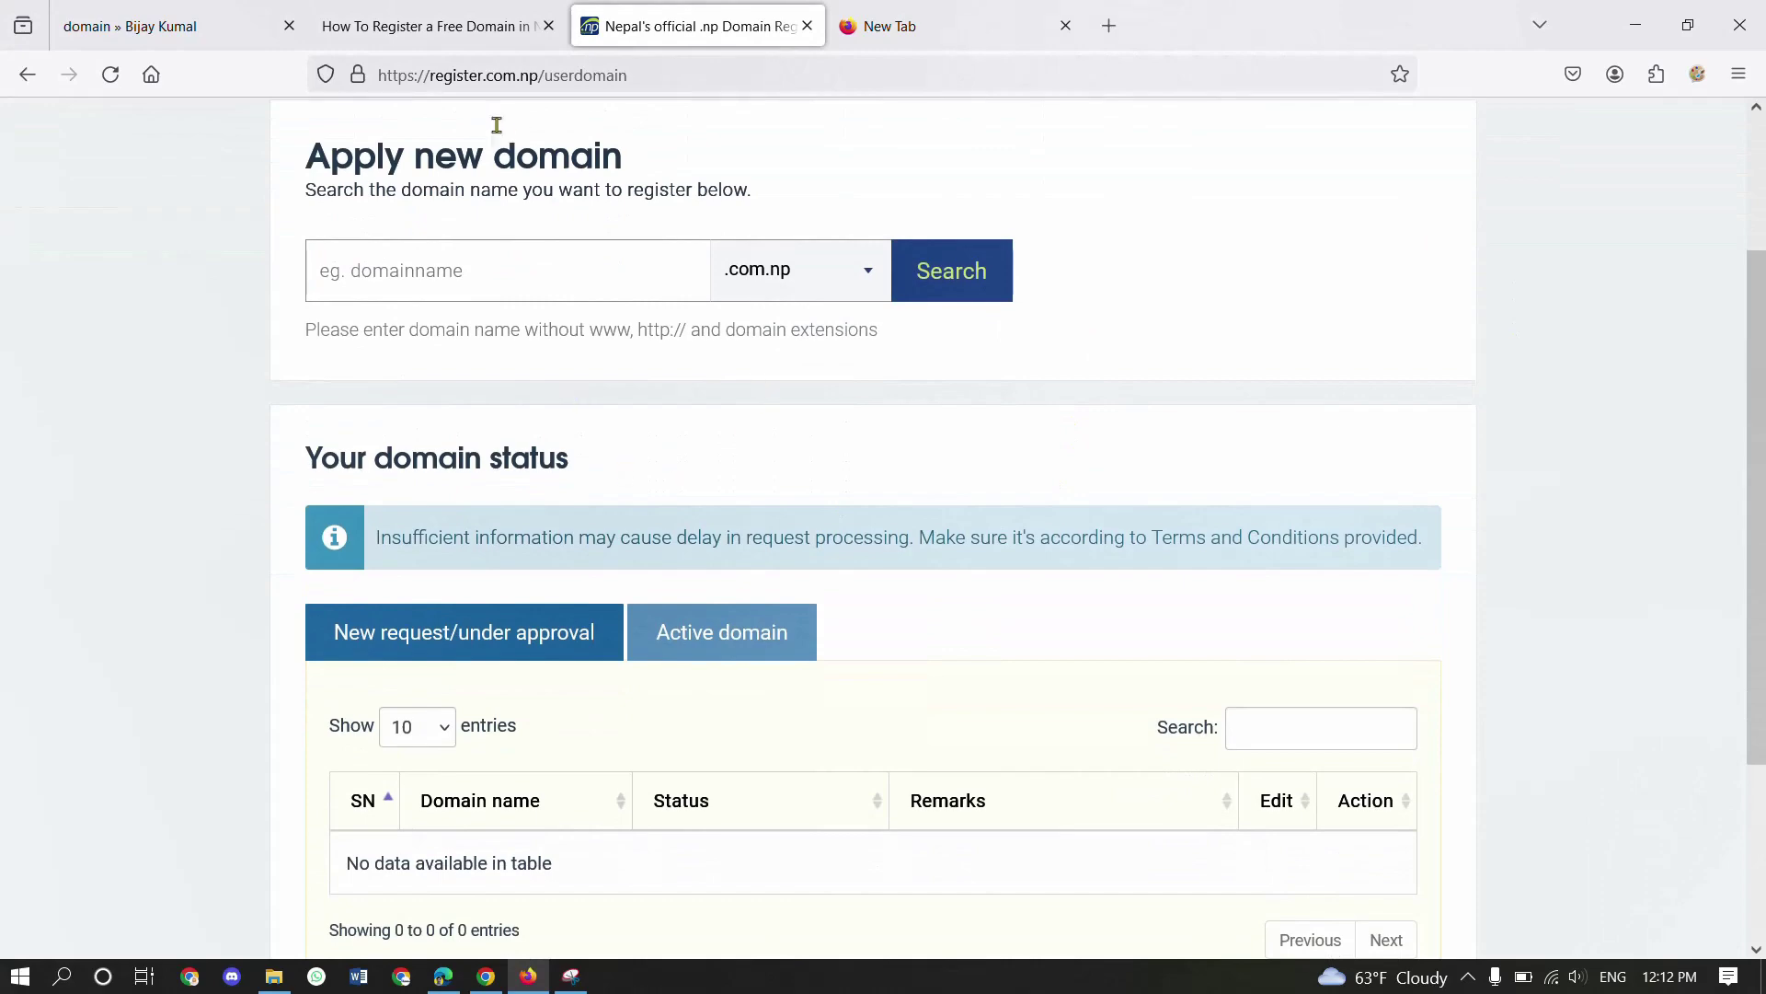
left_click(423, 22)
scroll(584, 636, "down", 5)
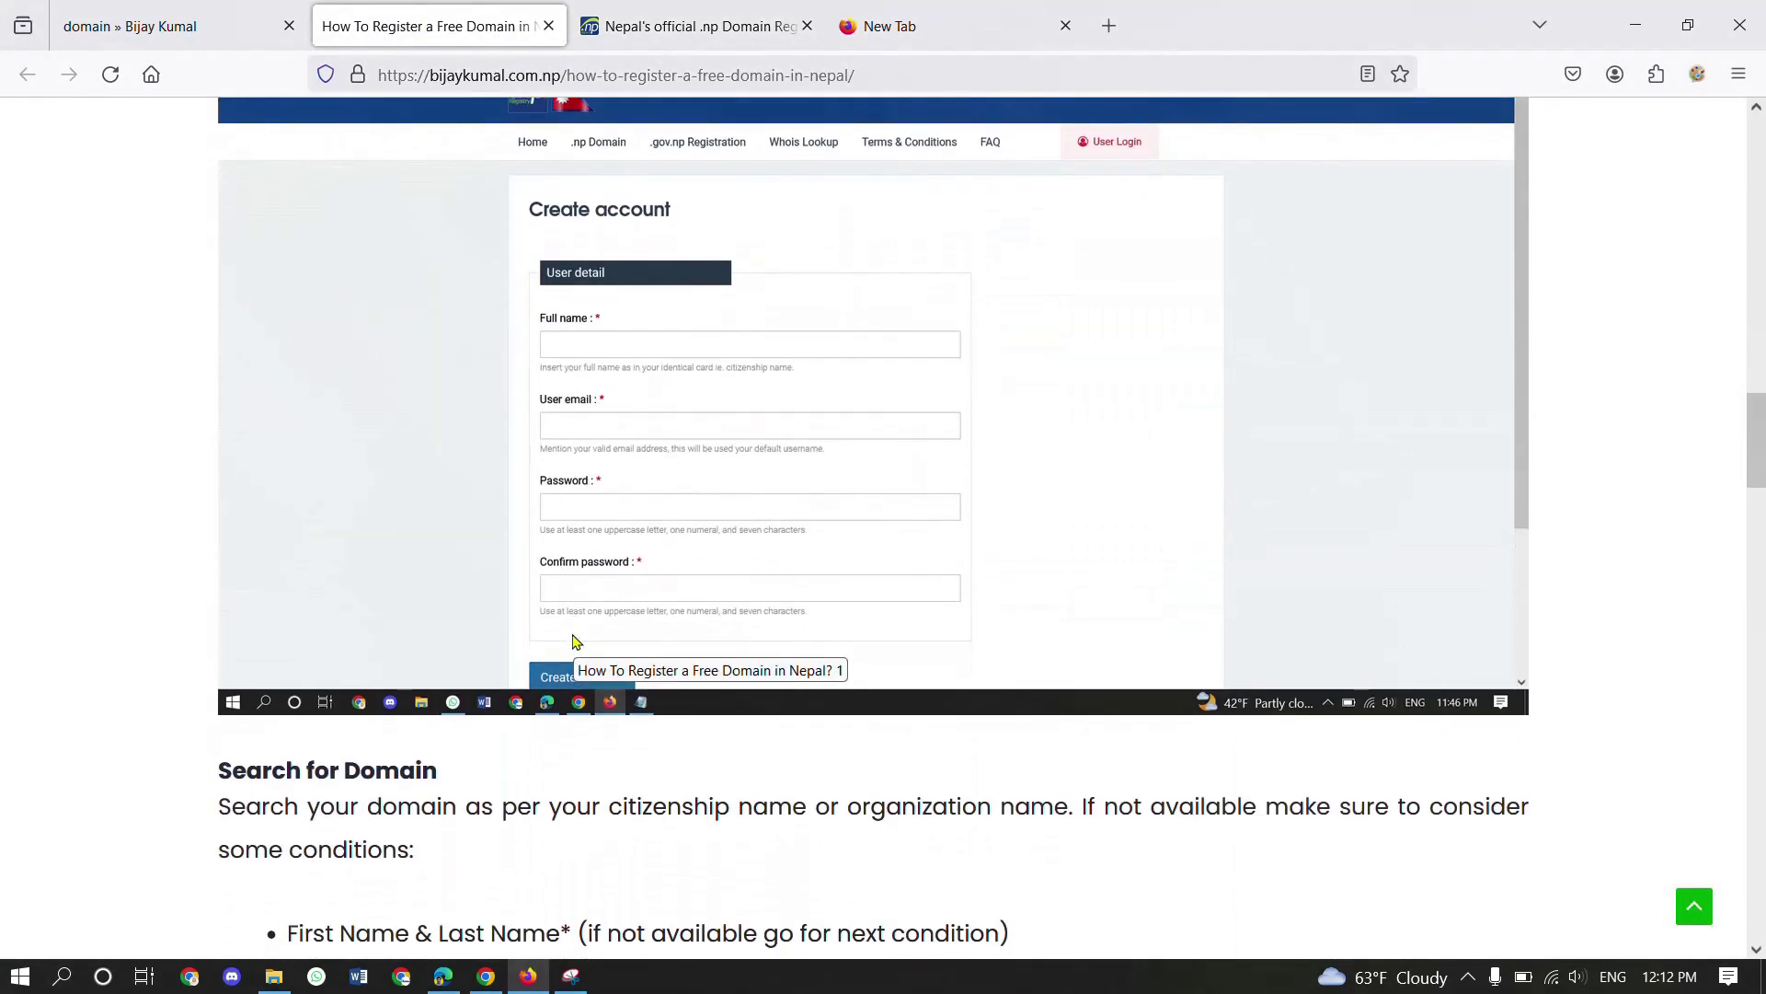
scroll(575, 641, "down", 5)
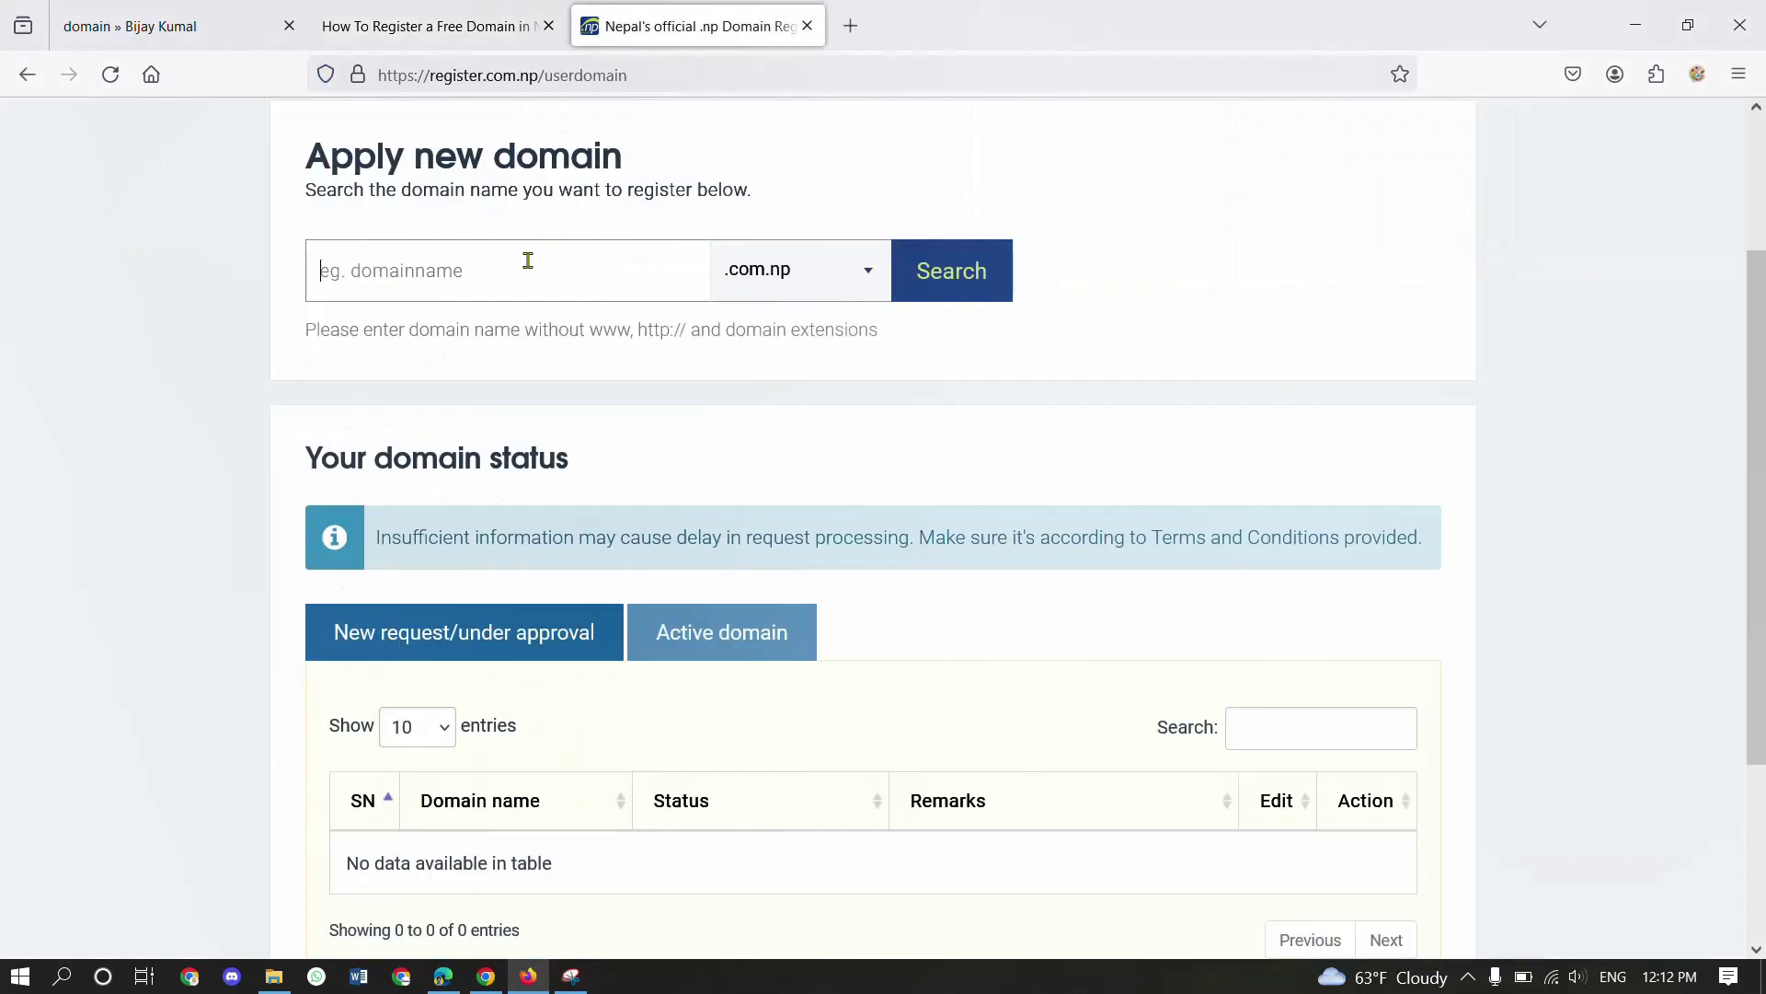
type("bjaj")
key("BackSpace")
key("BackSpace")
type("aykumal")
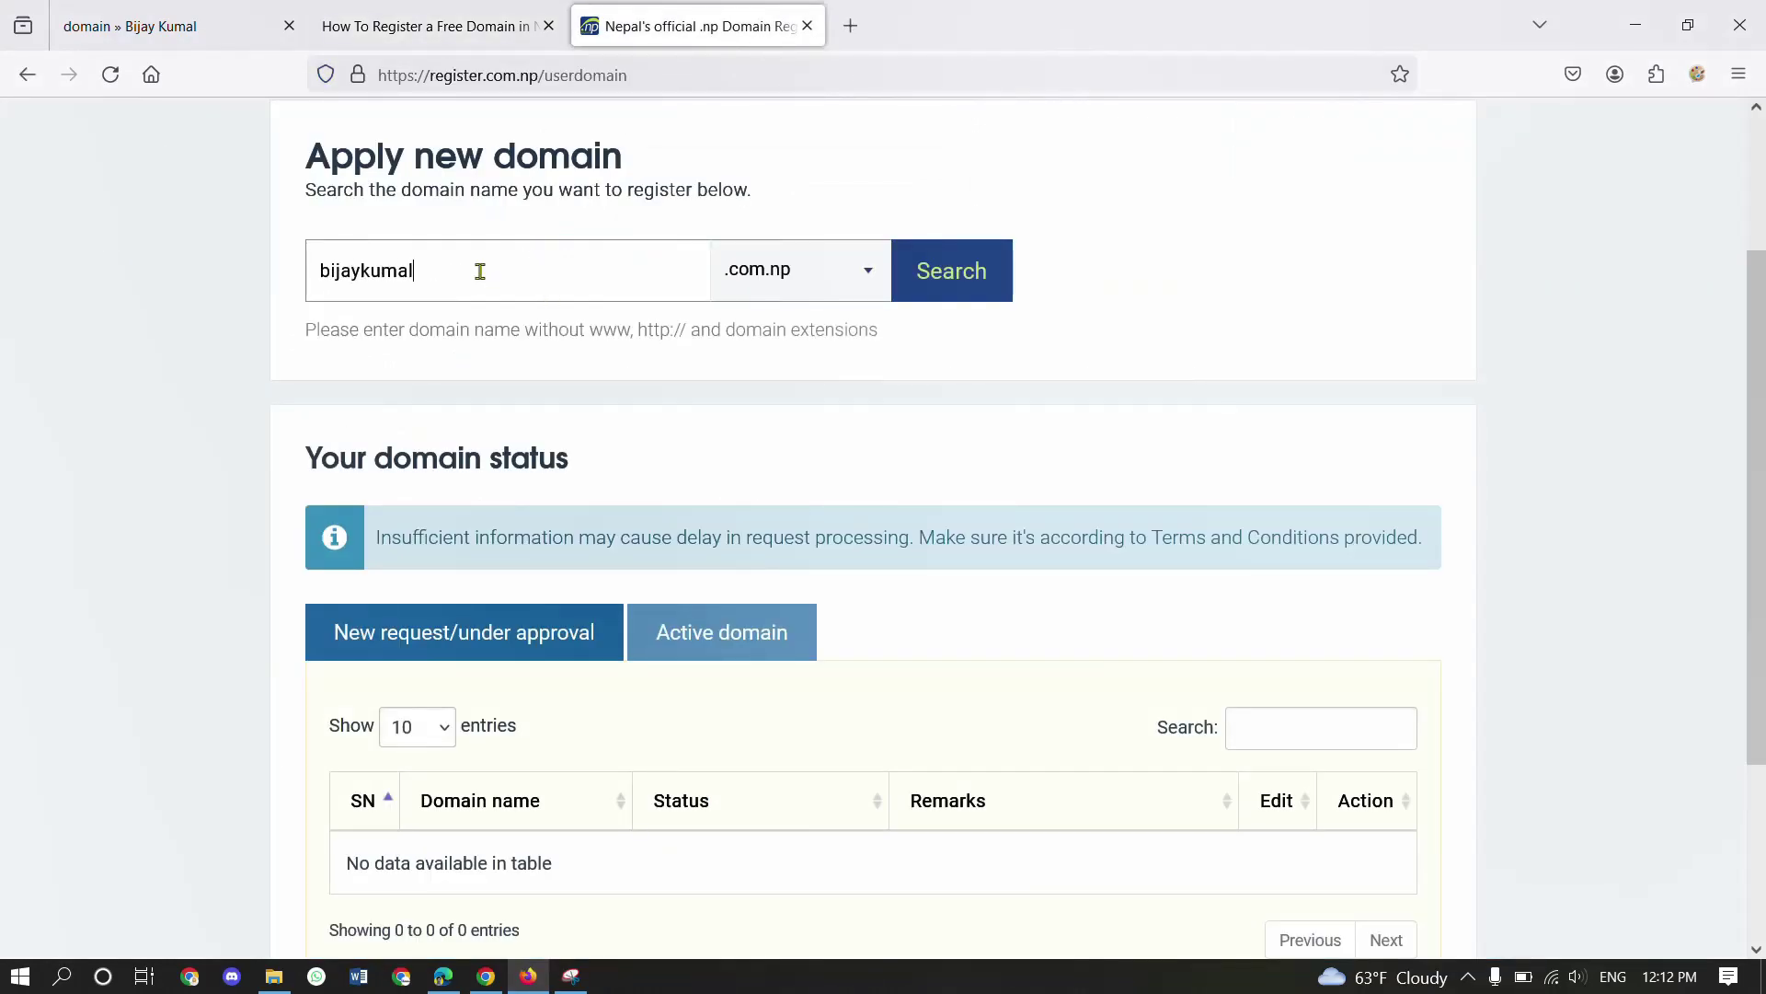
left_click_drag(458, 269, 285, 268)
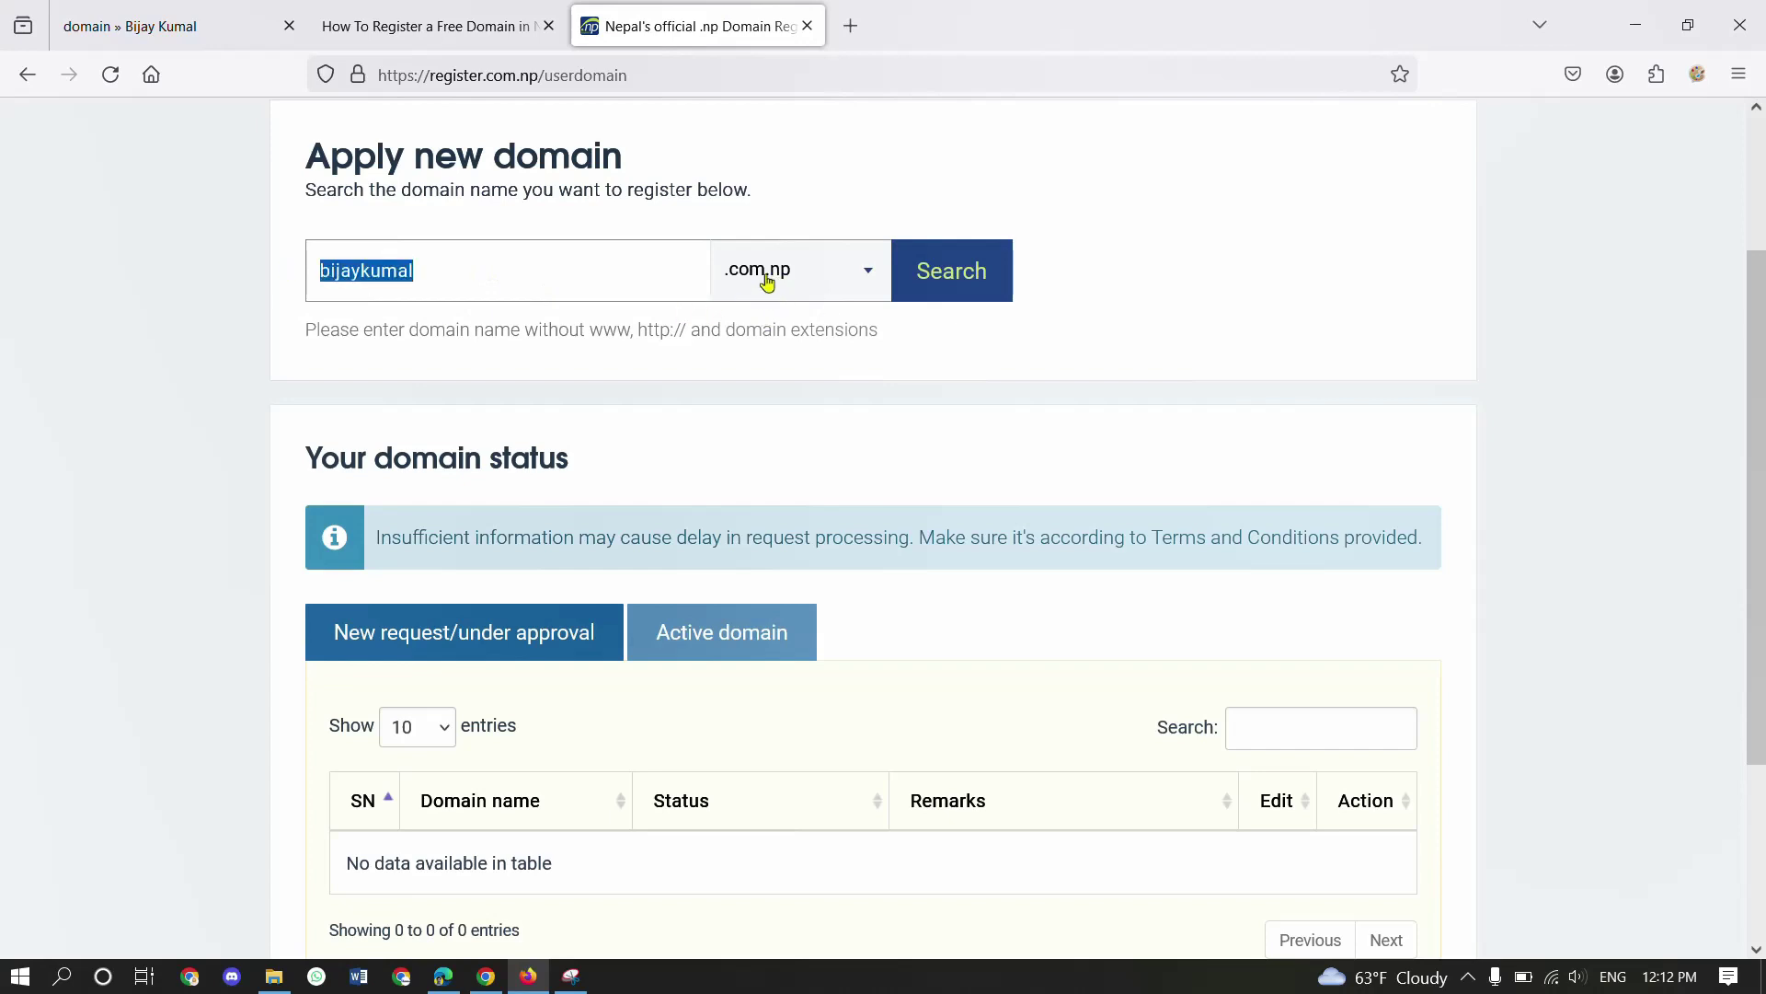
left_click(583, 268)
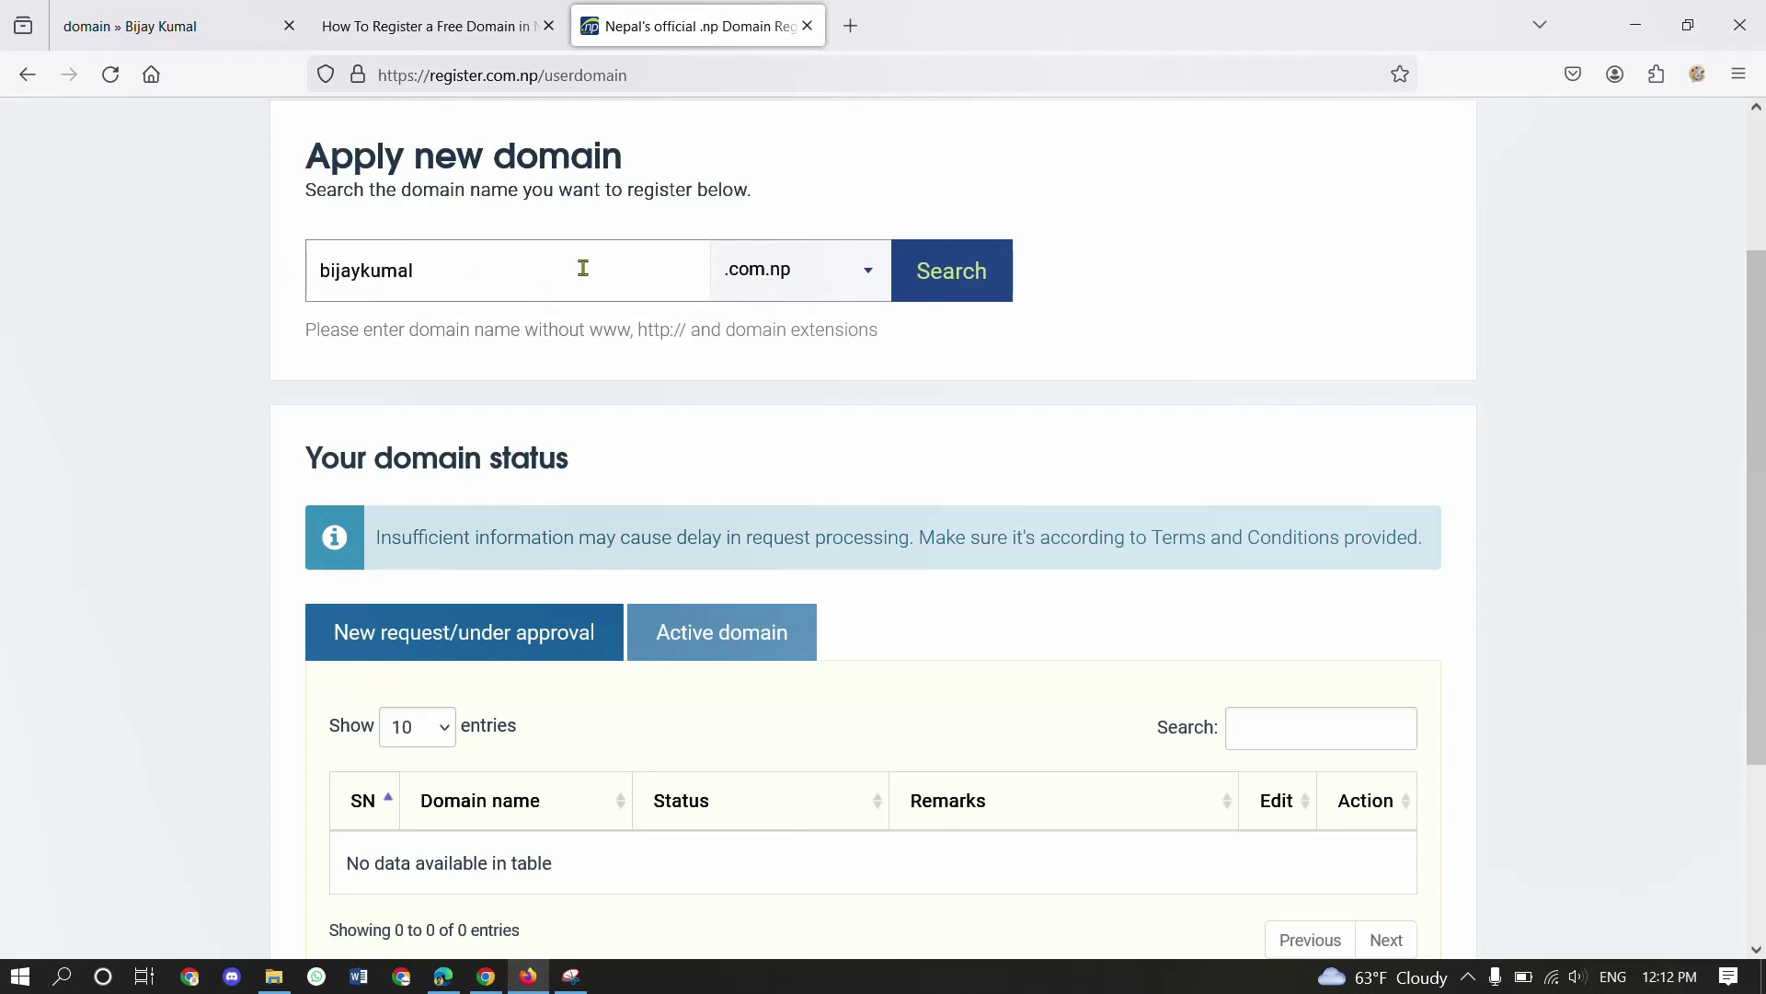
left_click(974, 279)
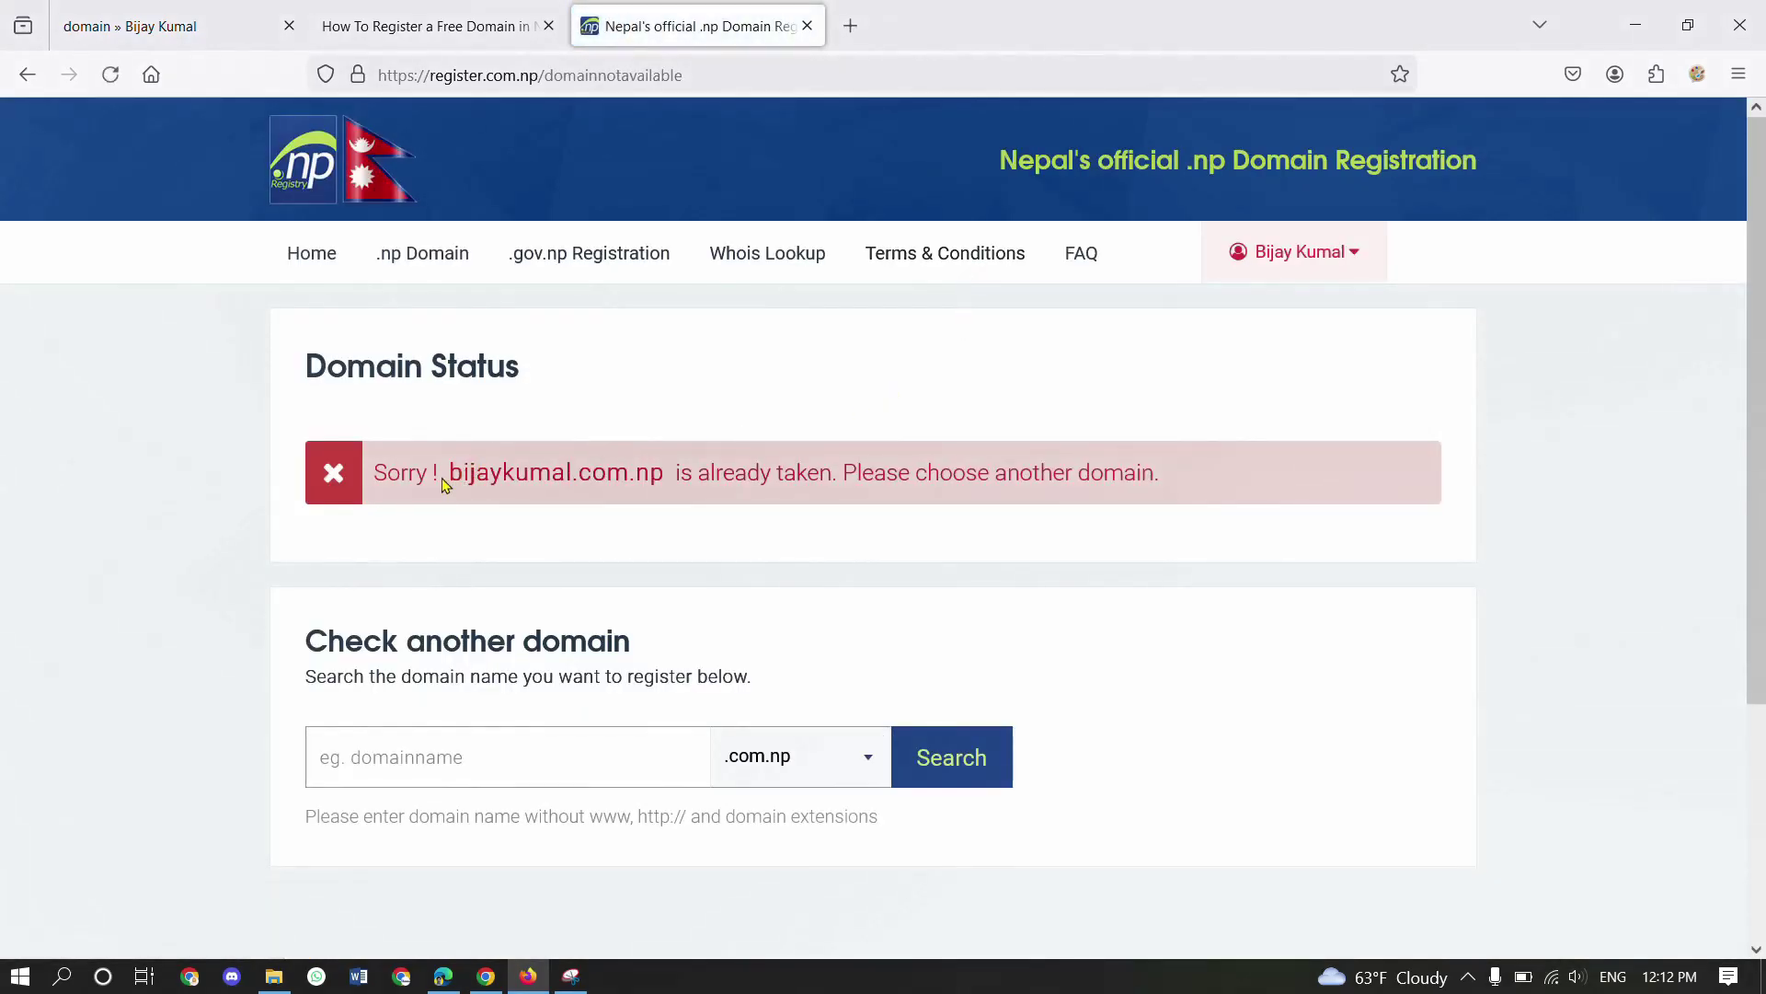
left_click_drag(443, 479, 663, 477)
left_click(660, 477)
scroll(746, 513, "down", 1)
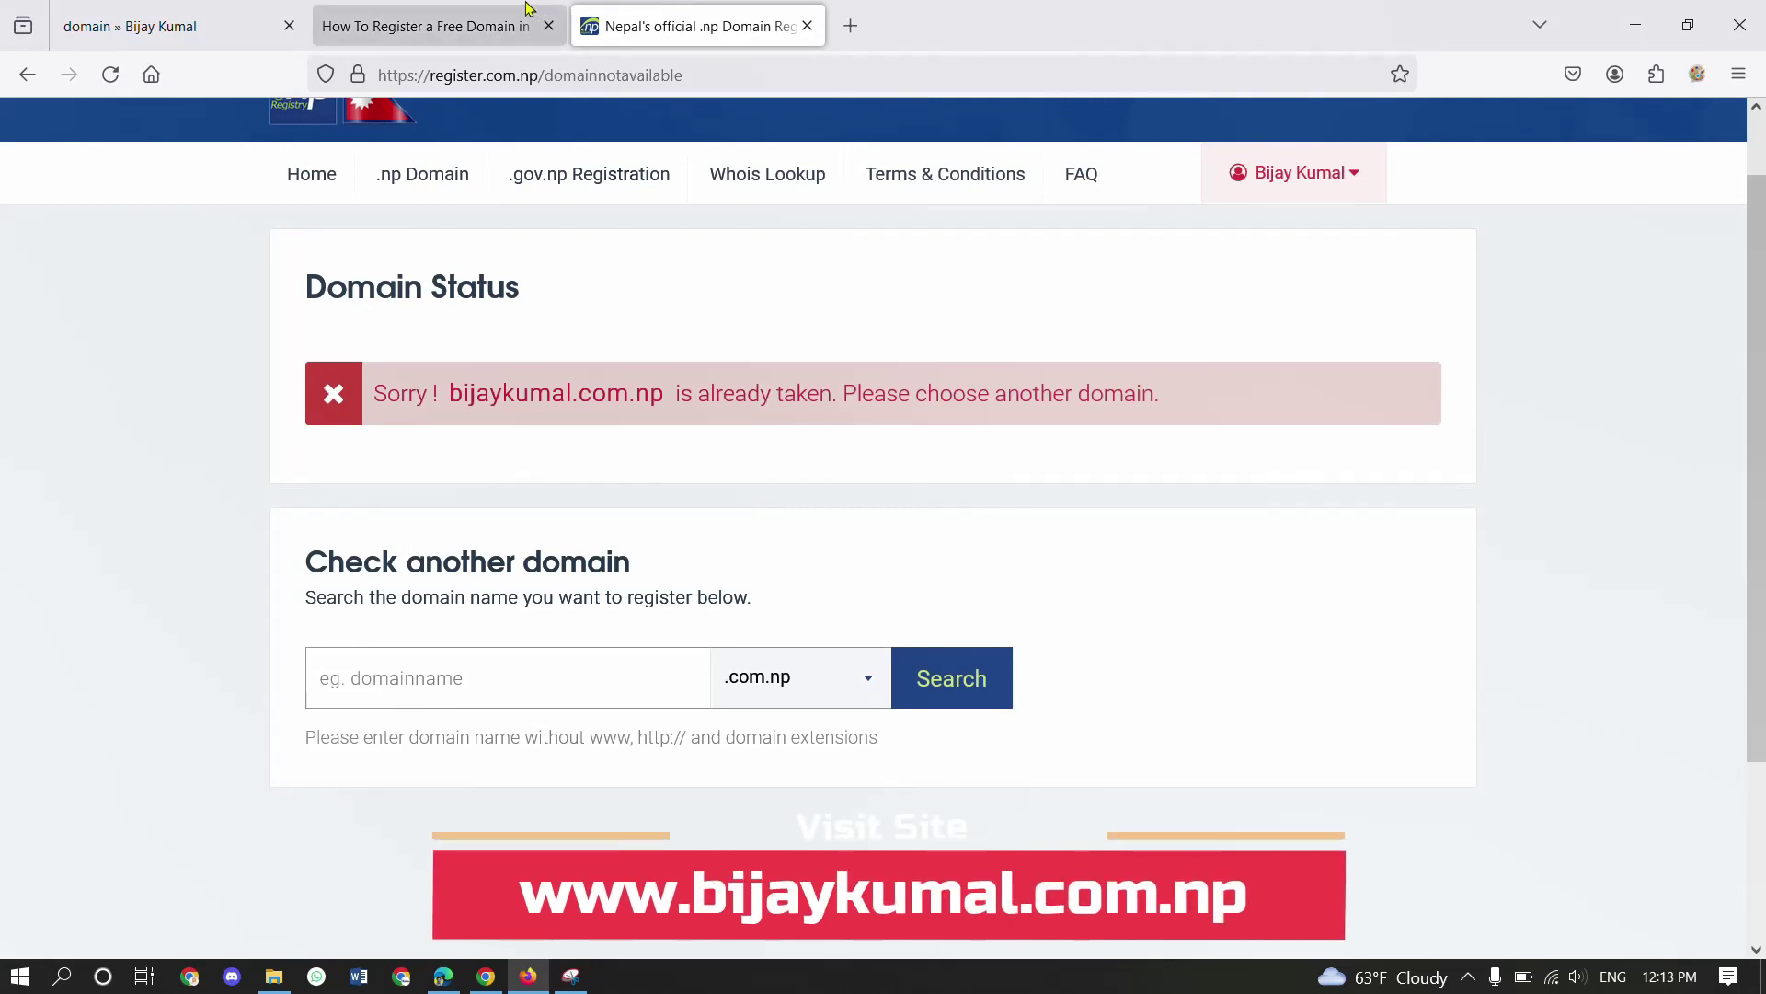
- Highlight the taken domain name in the registry's Domain Status message
left_click(483, 11)
left_click(752, 9)
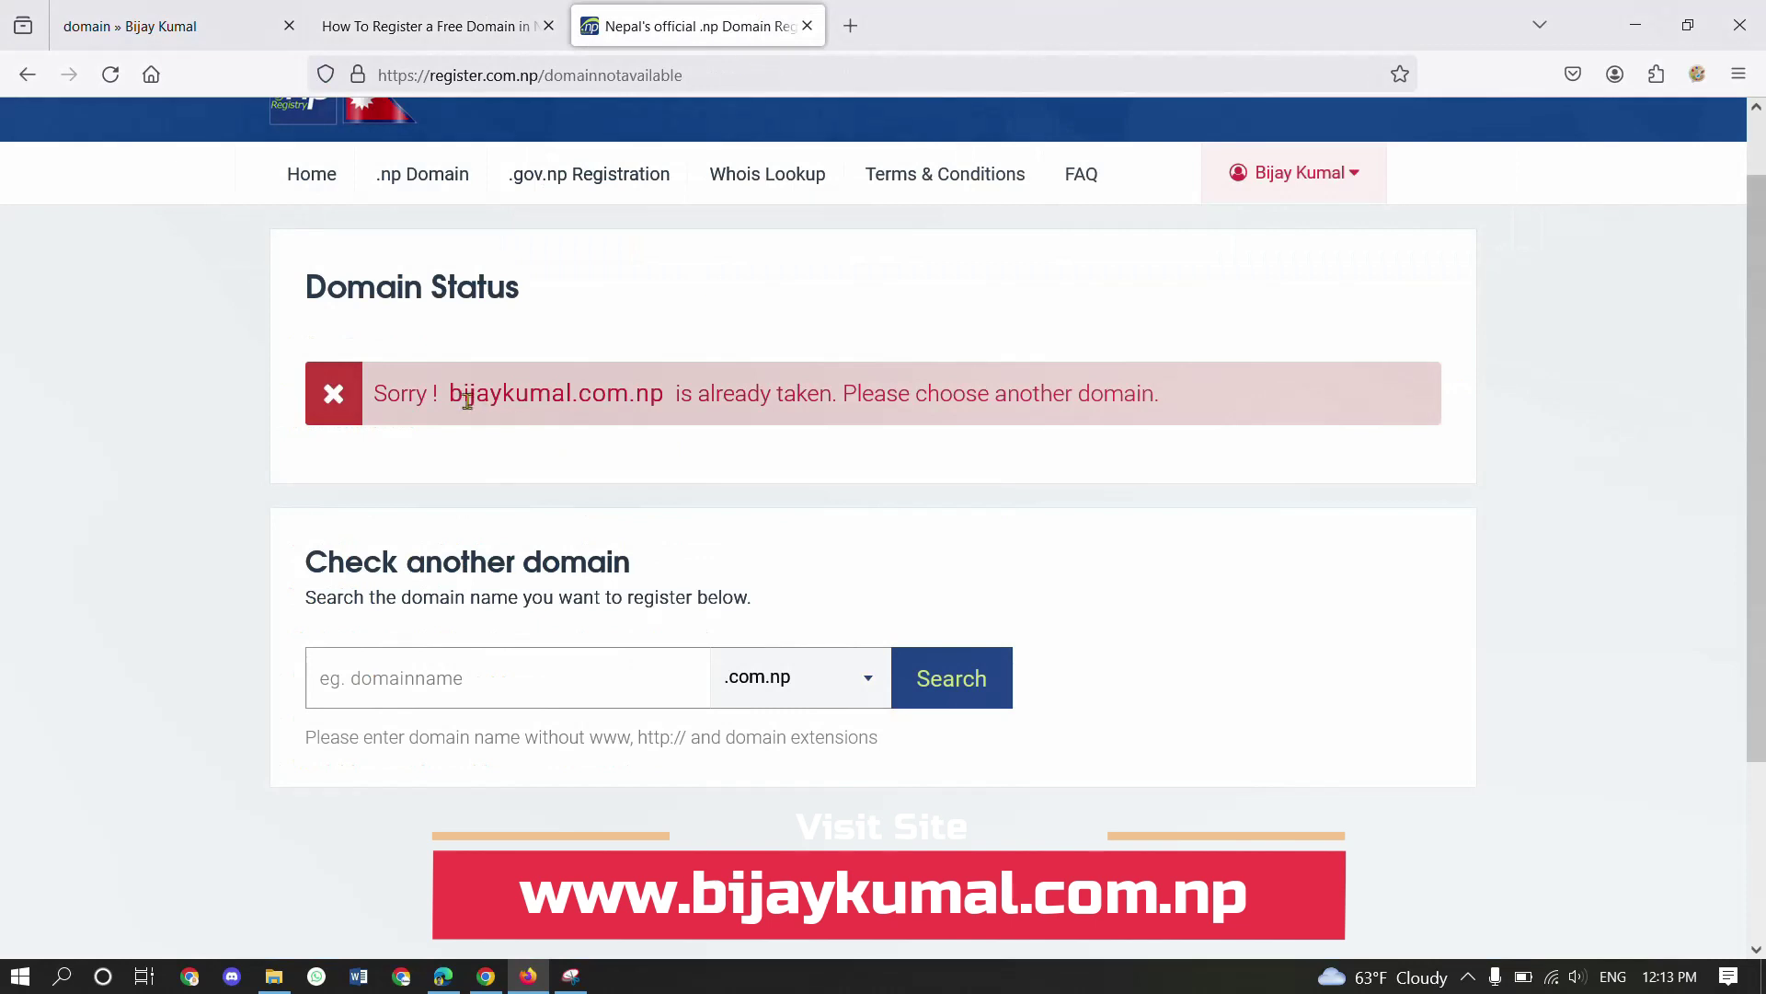
left_click_drag(447, 397, 663, 384)
left_click(660, 380)
- In the tutorial, highlight the First Name & Last Name rule and its 'if not available' note
left_click(488, 26)
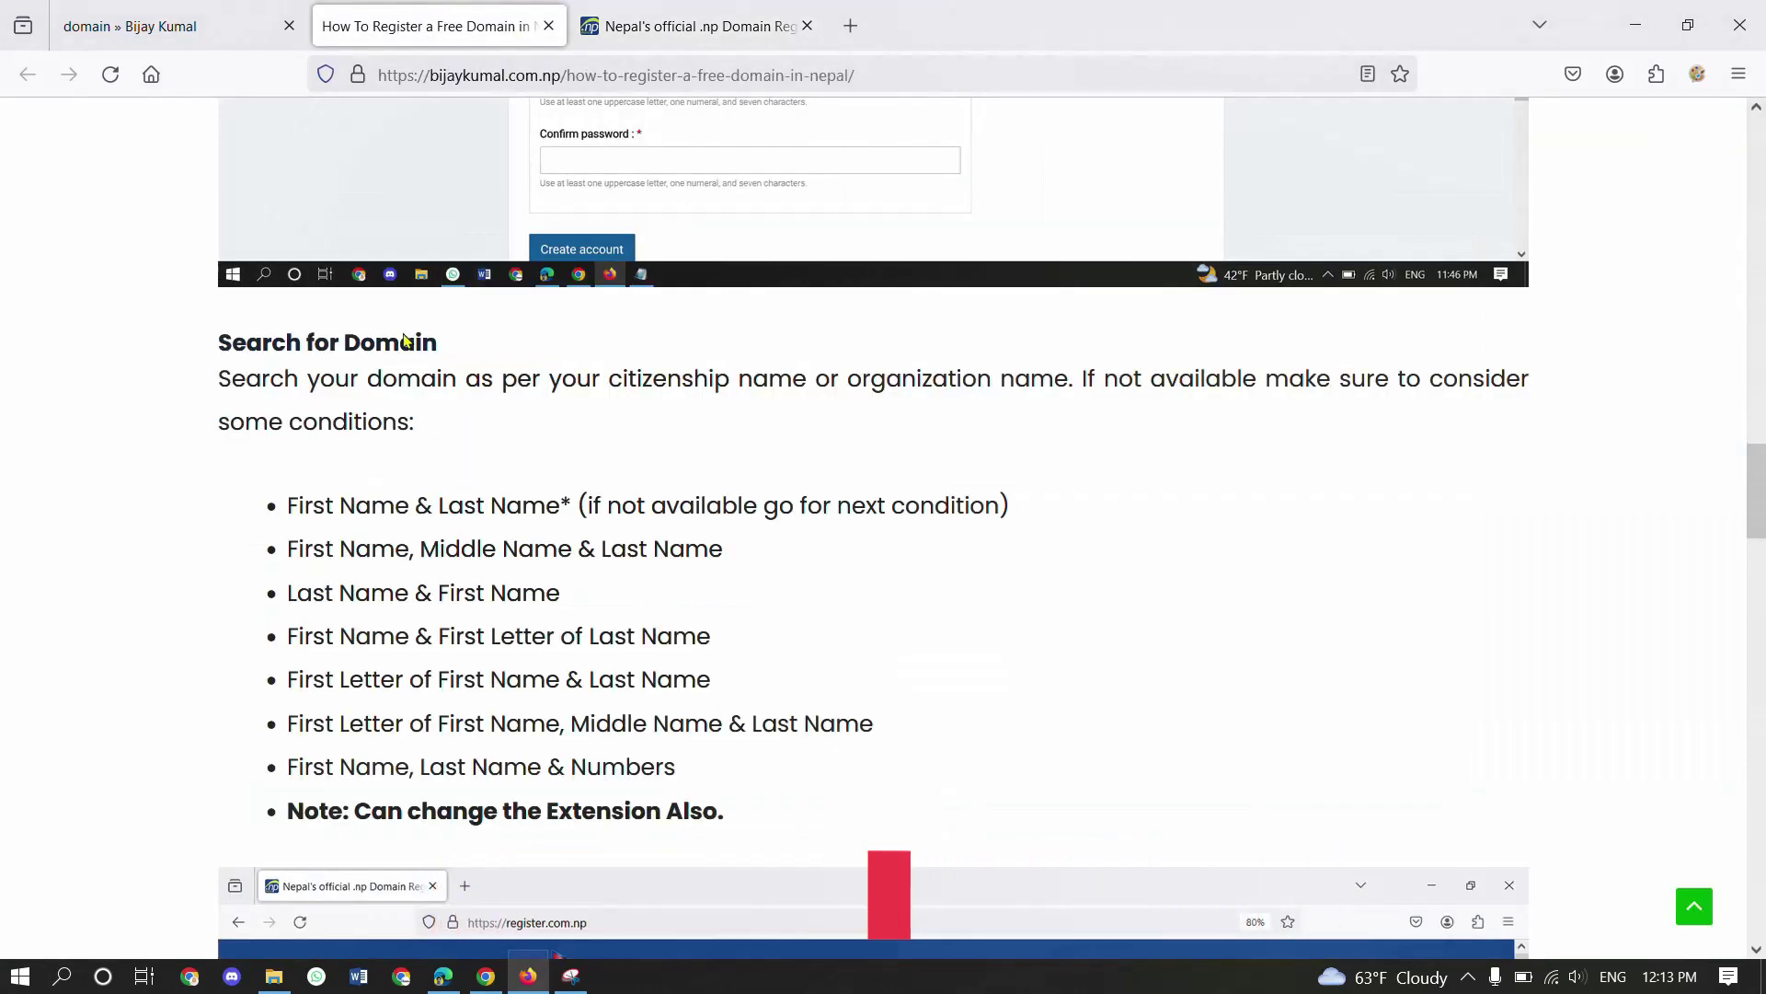
scroll(300, 525, "down", 1)
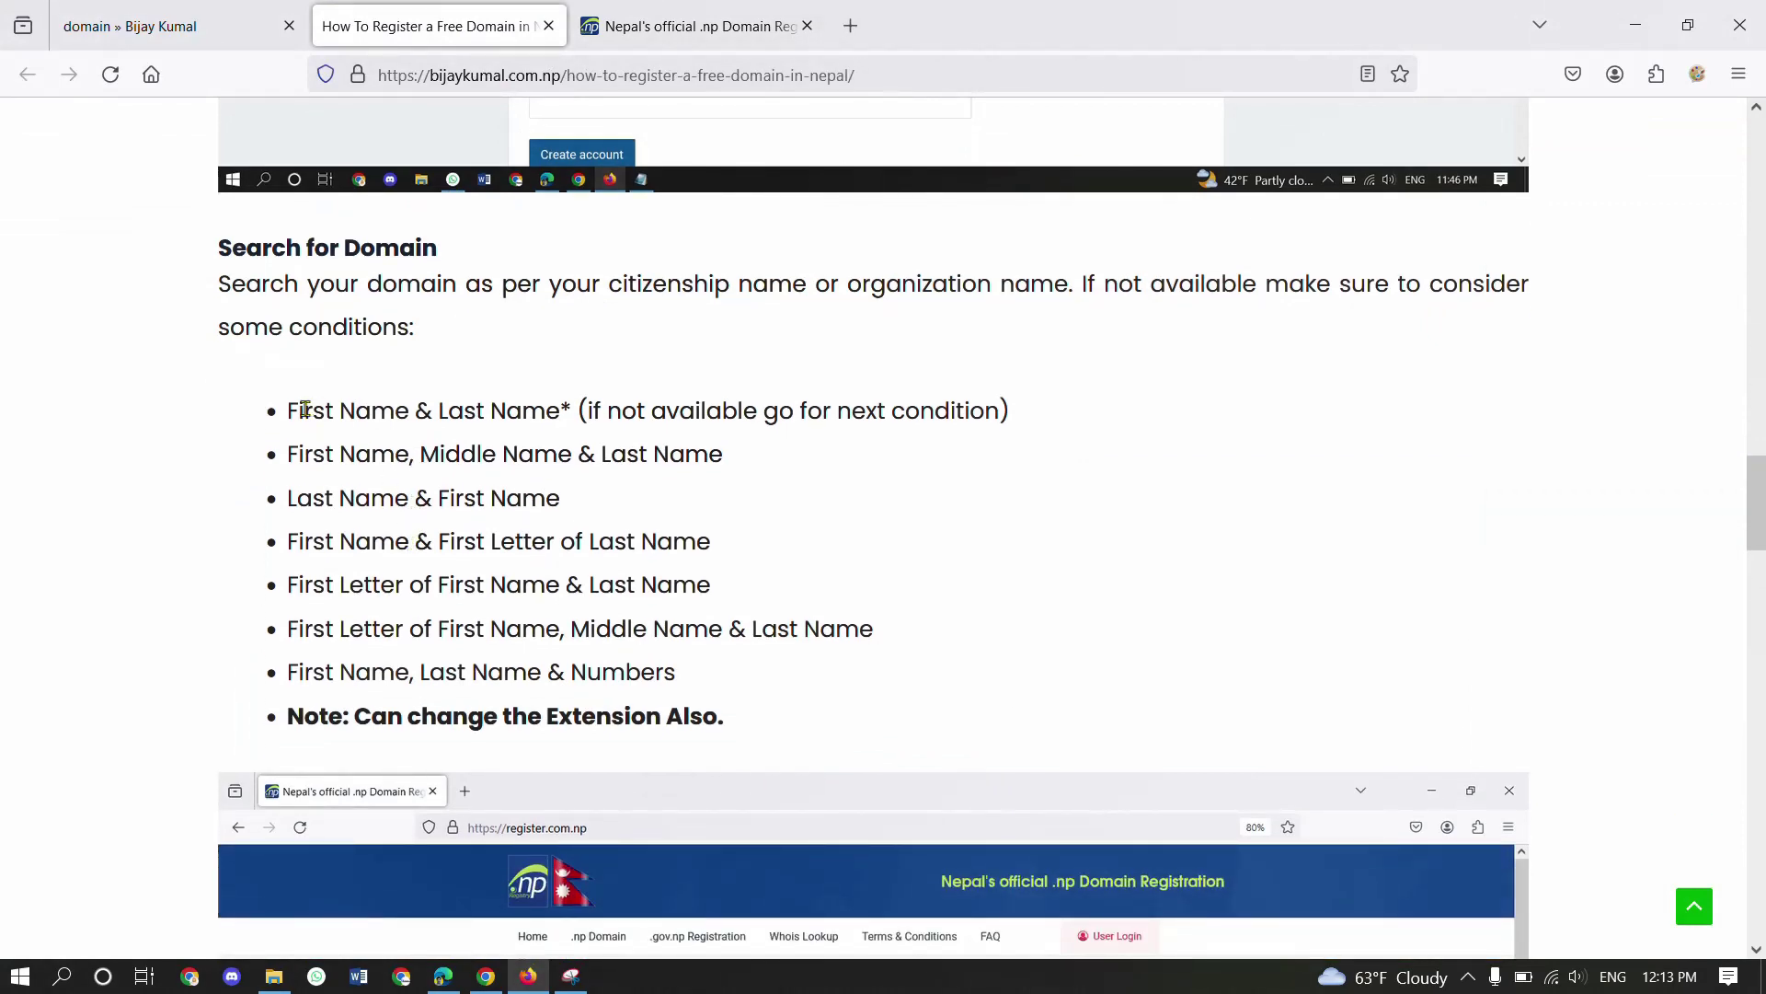
mouse_move(291, 411)
left_mouse_down()
mouse_move(567, 416)
mouse_move(289, 416)
left_mouse_up()
left_click(567, 416)
left_click(603, 449)
left_click_drag(587, 413, 958, 408)
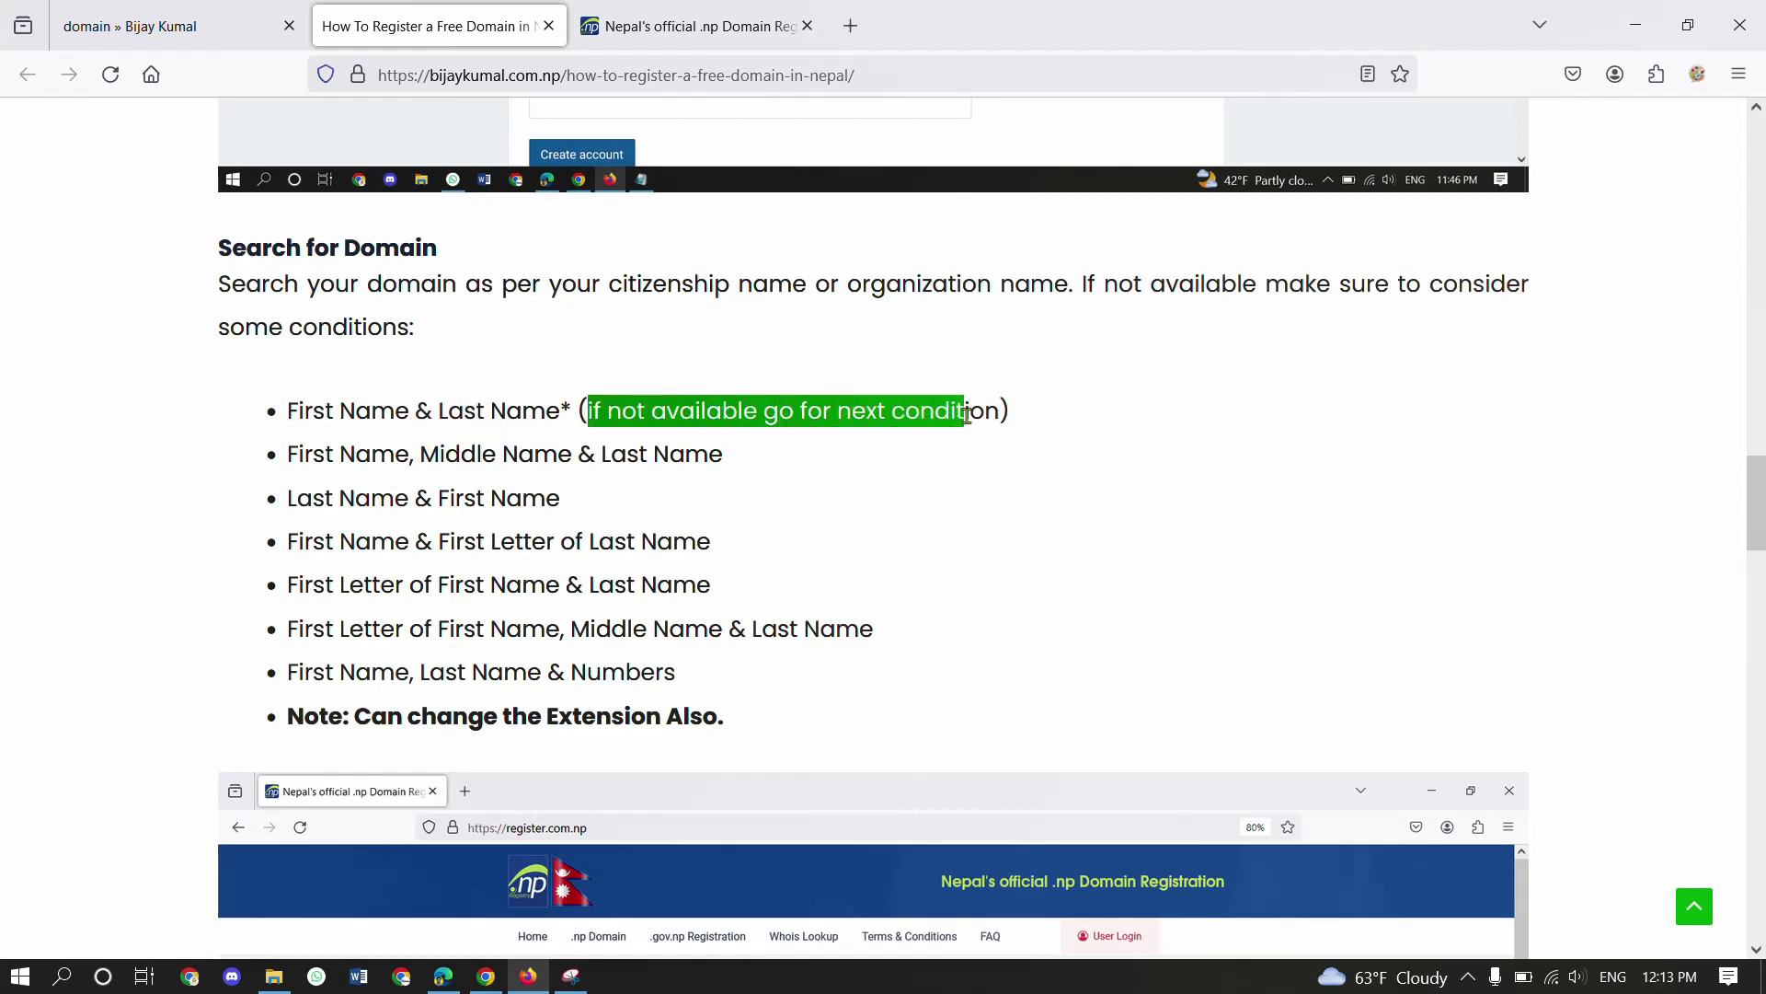
left_click(954, 417)
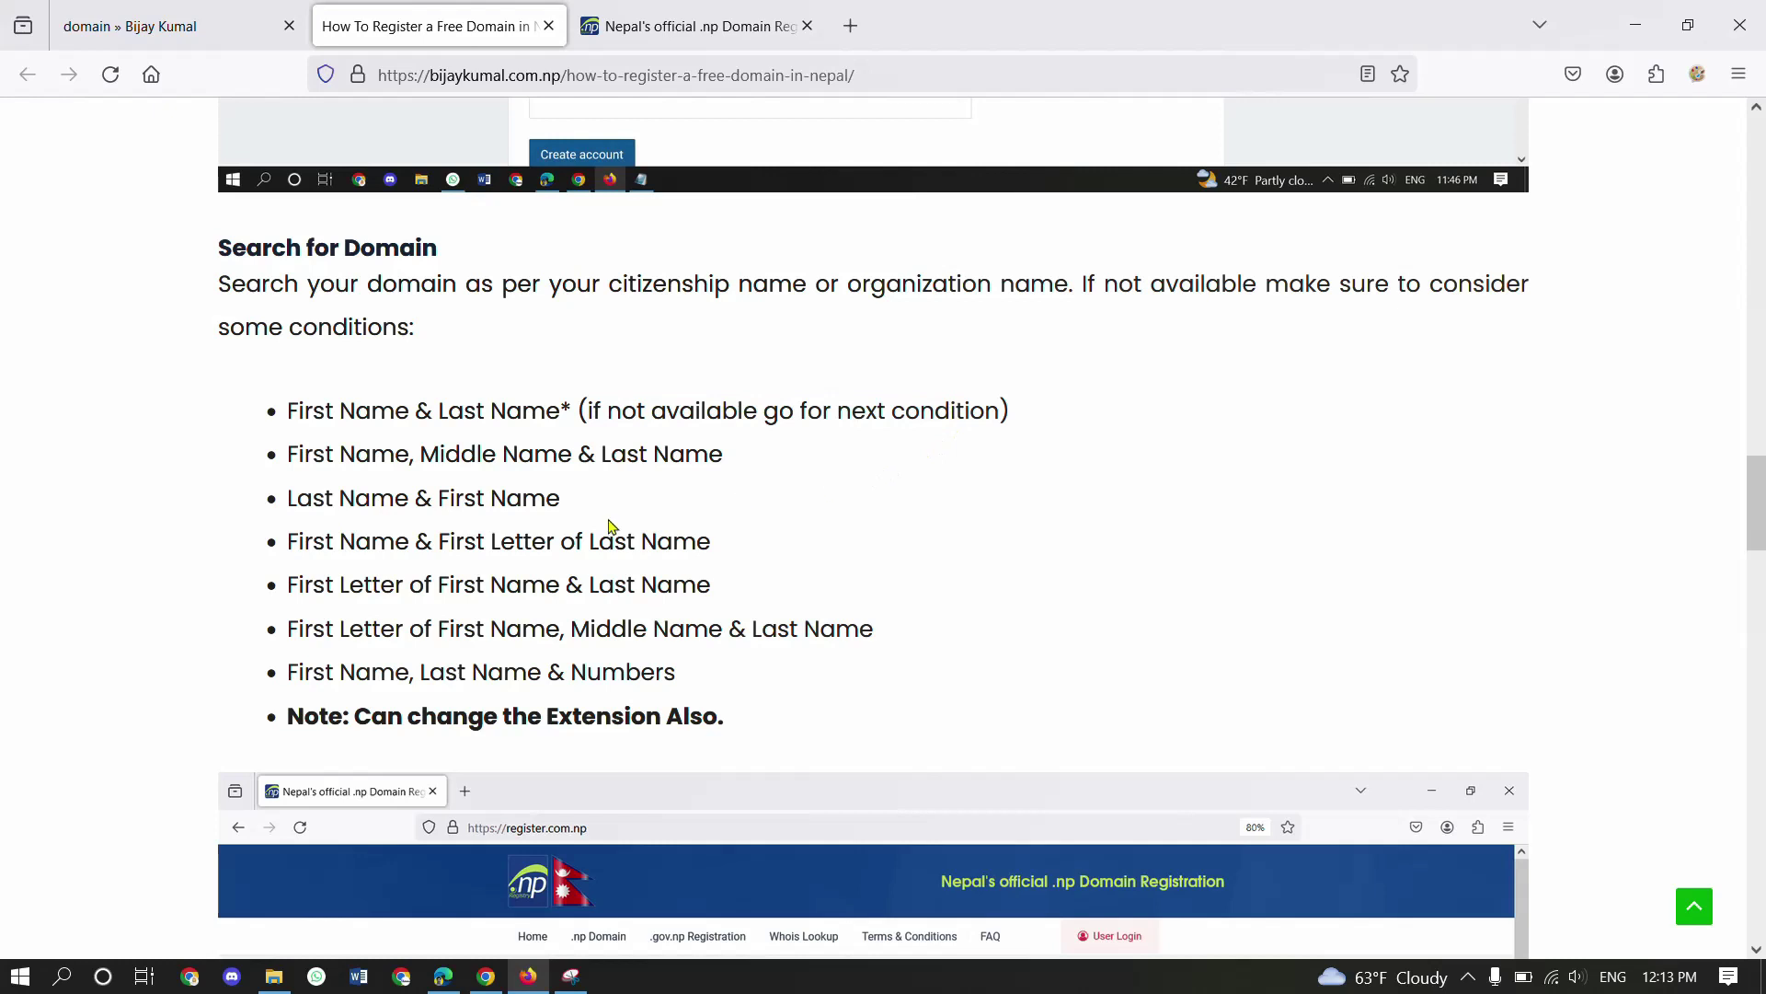
- Highlight the First Name, Middle Name & Last Name rule and the Last Name & First Name rule
left_click_drag(421, 454, 563, 457)
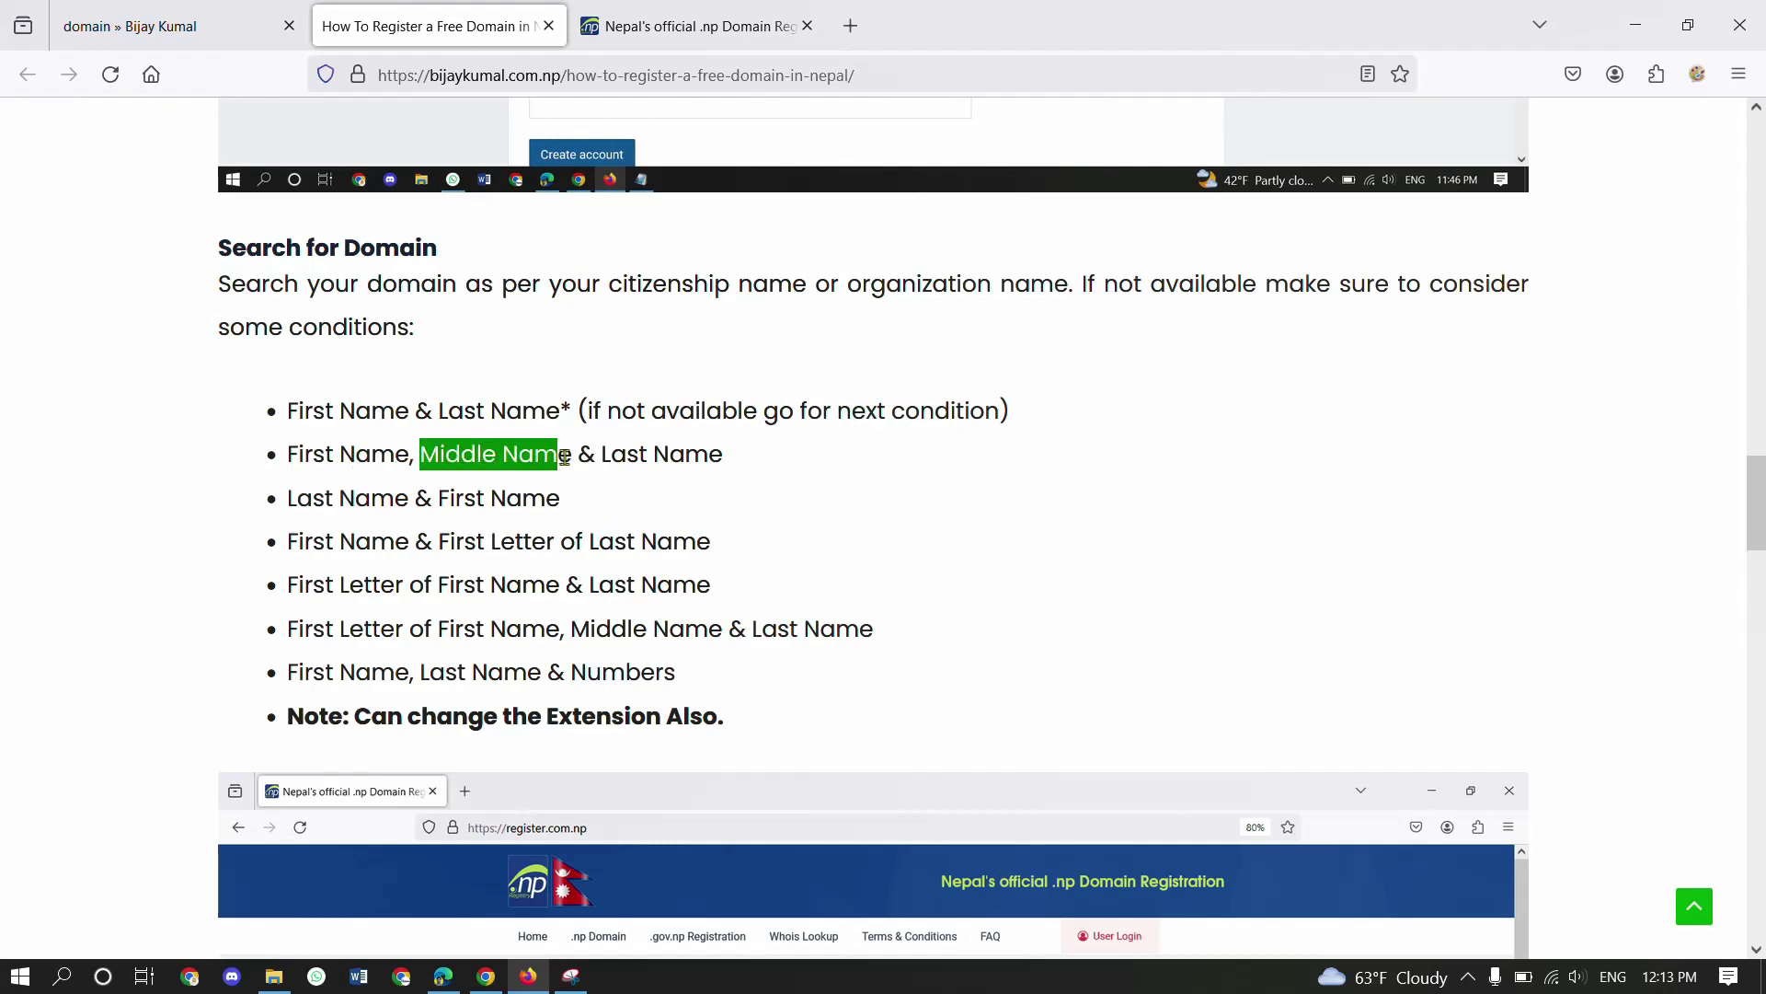
left_click(563, 458)
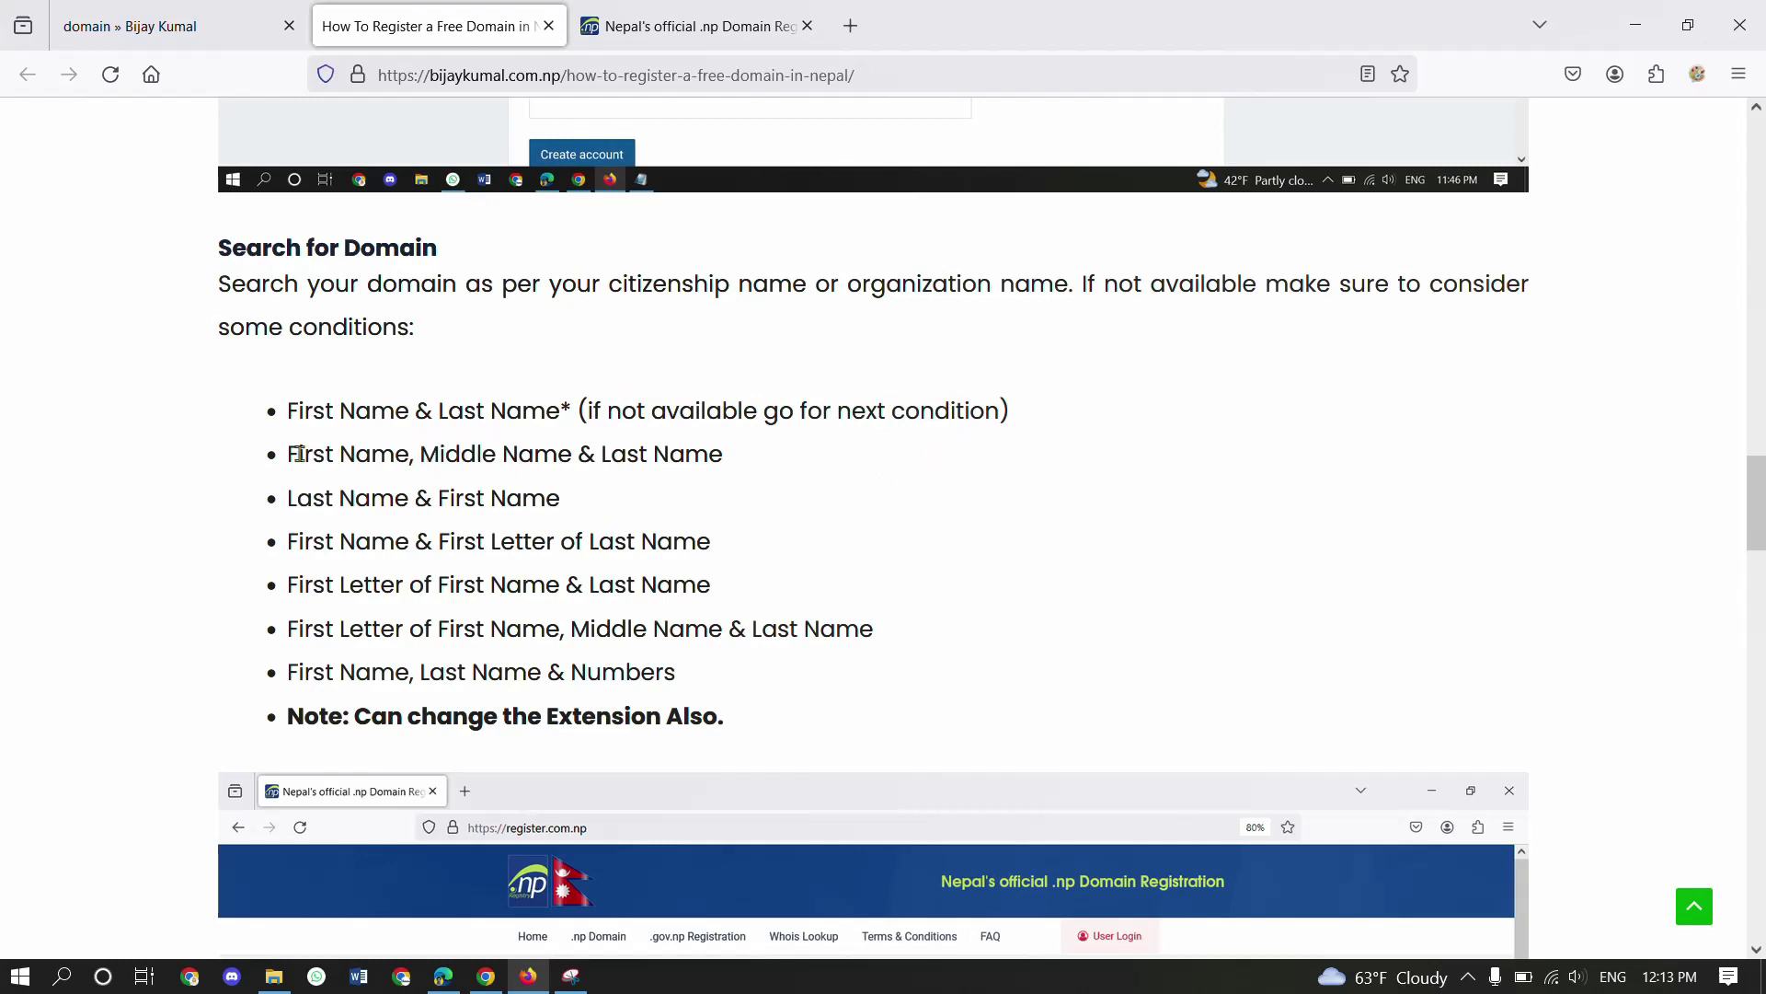
left_click_drag(288, 455, 750, 463)
left_click(751, 463)
left_click_drag(753, 463, 555, 495)
left_click(556, 493)
- Search kumalbijay.com.np in Check another domain and find it already taken
left_click(692, 11)
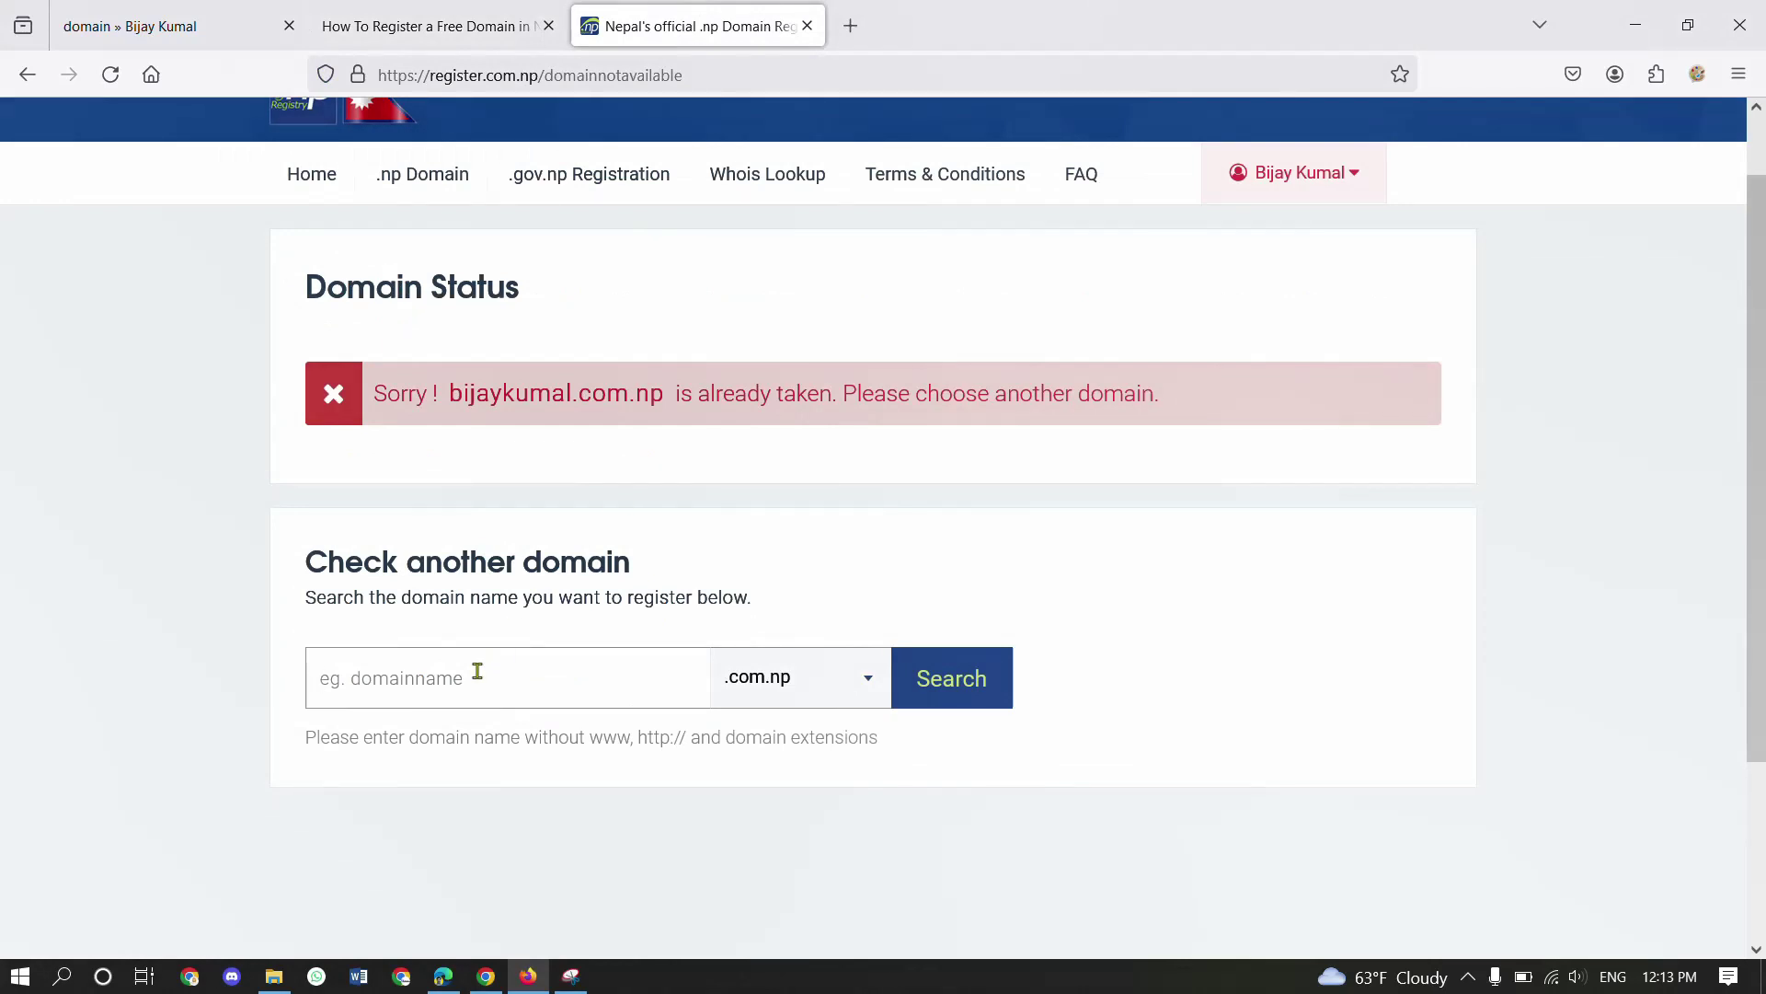
type("kumal")
type("bijay")
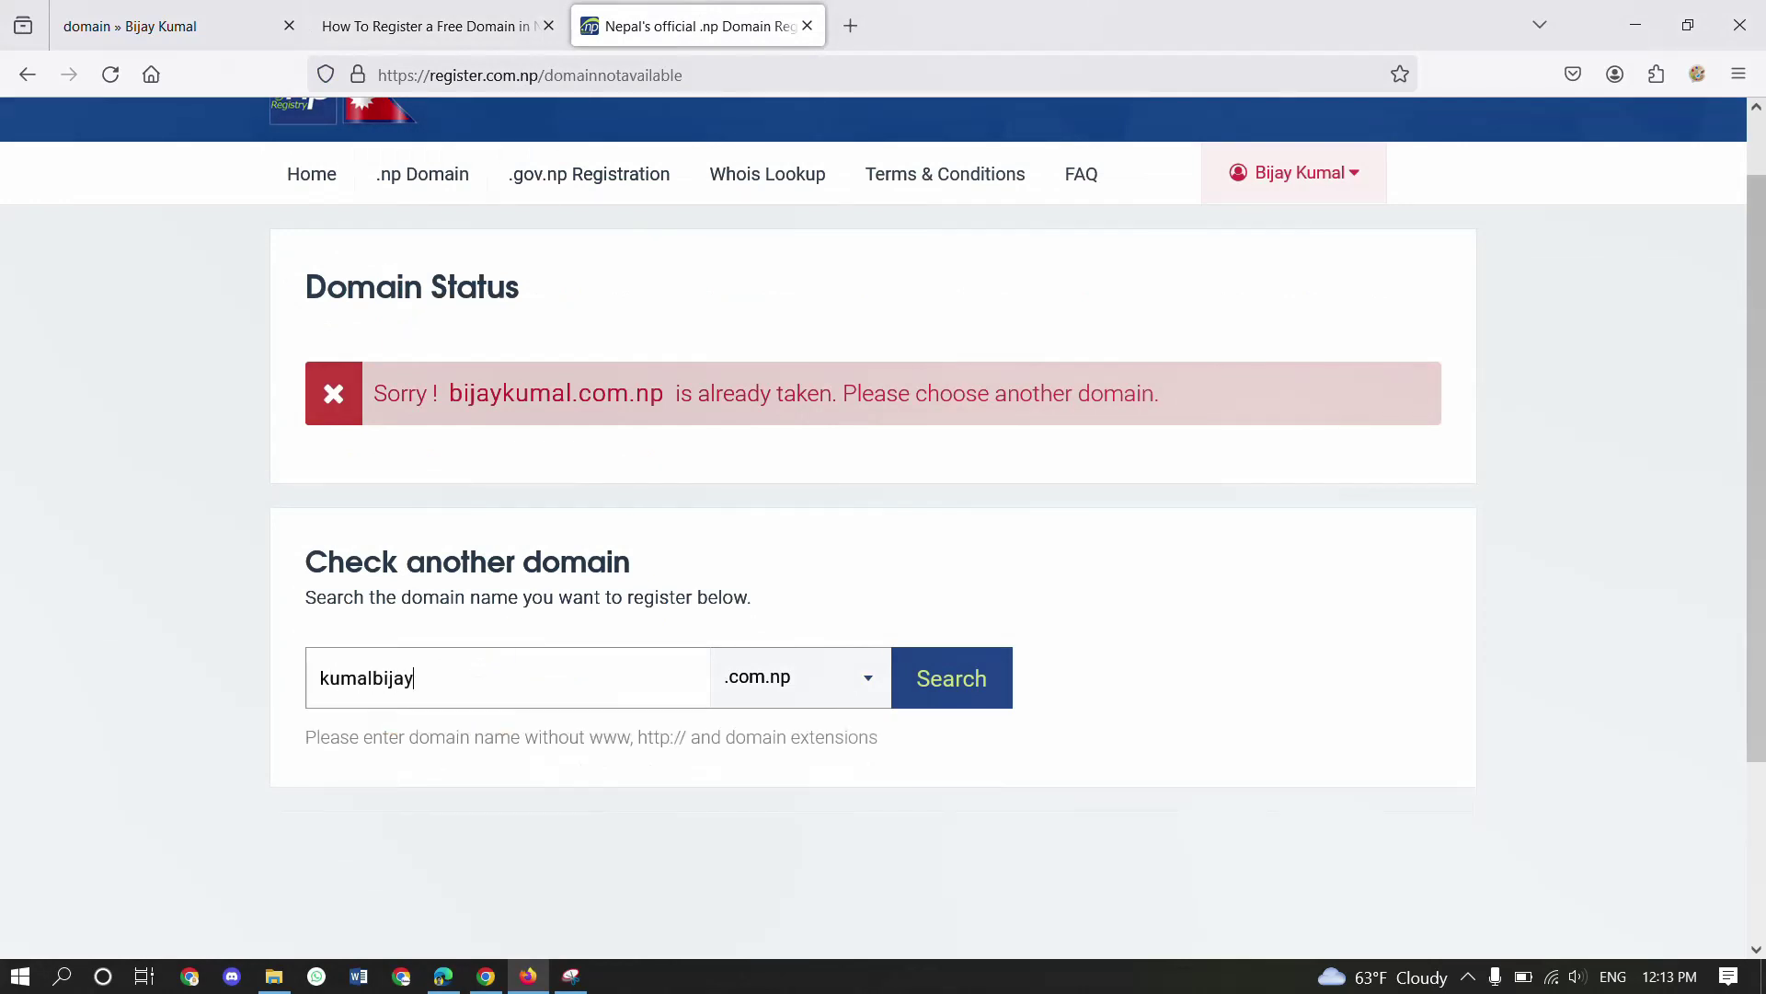
left_click(957, 694)
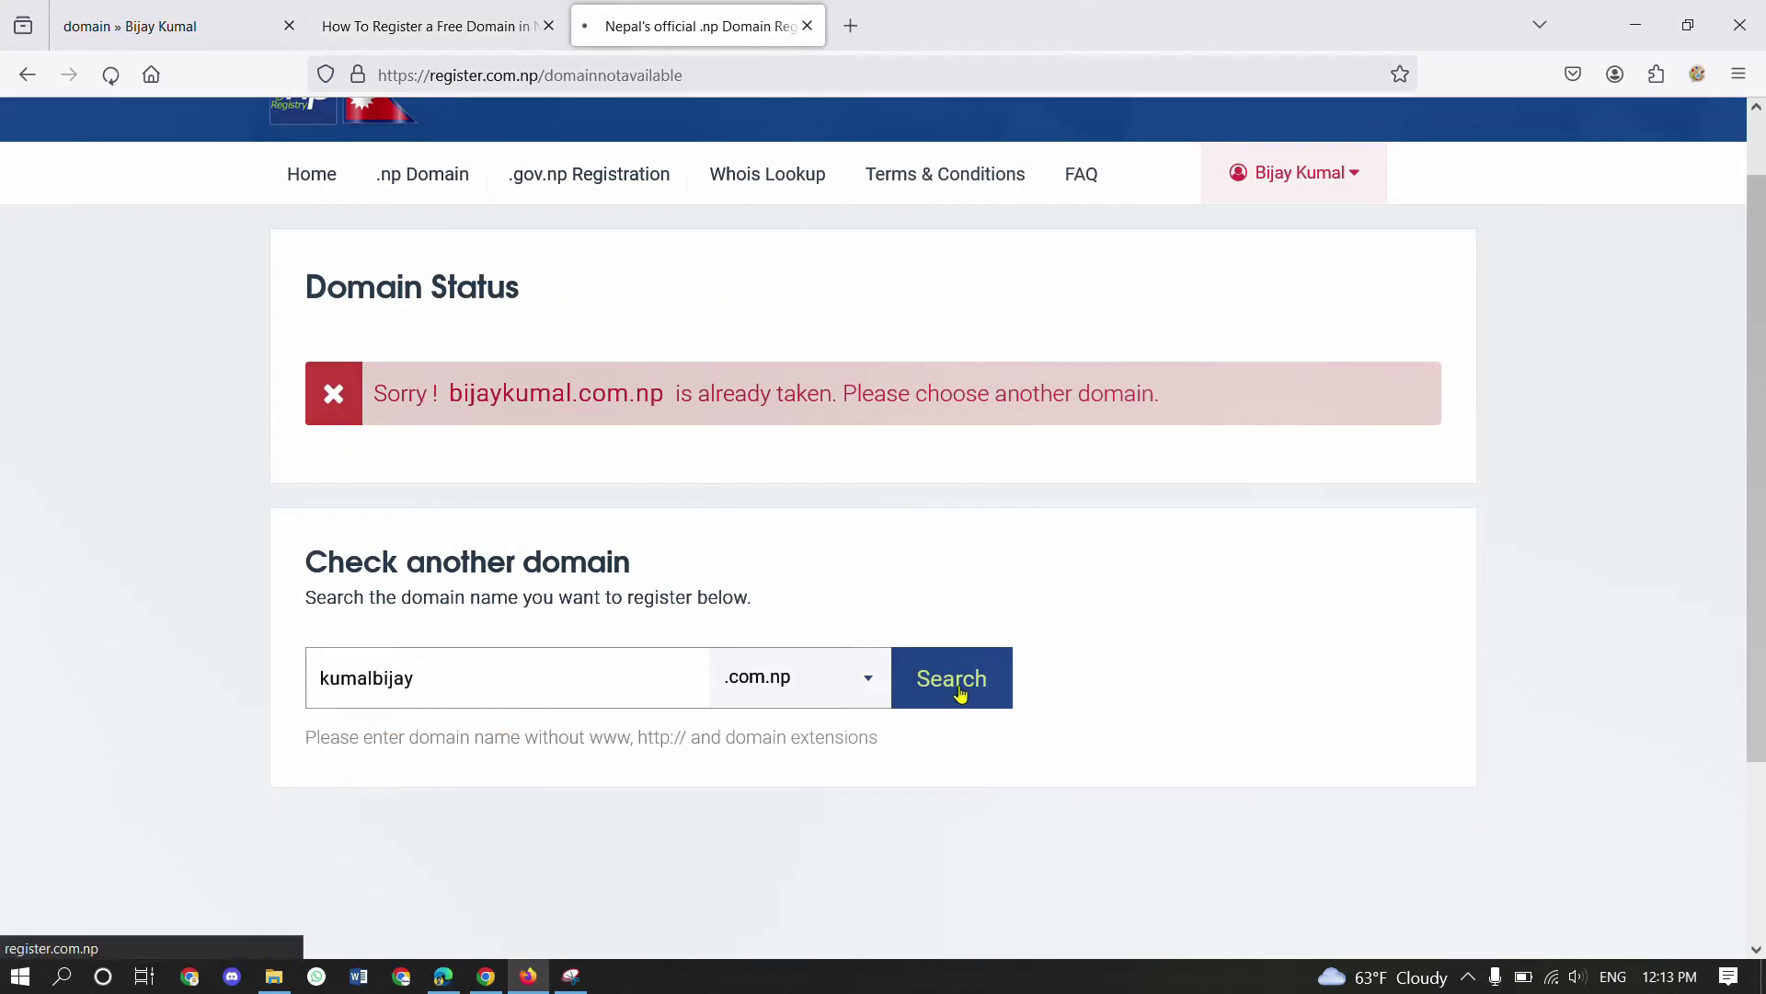
scroll(993, 717, "down", 2)
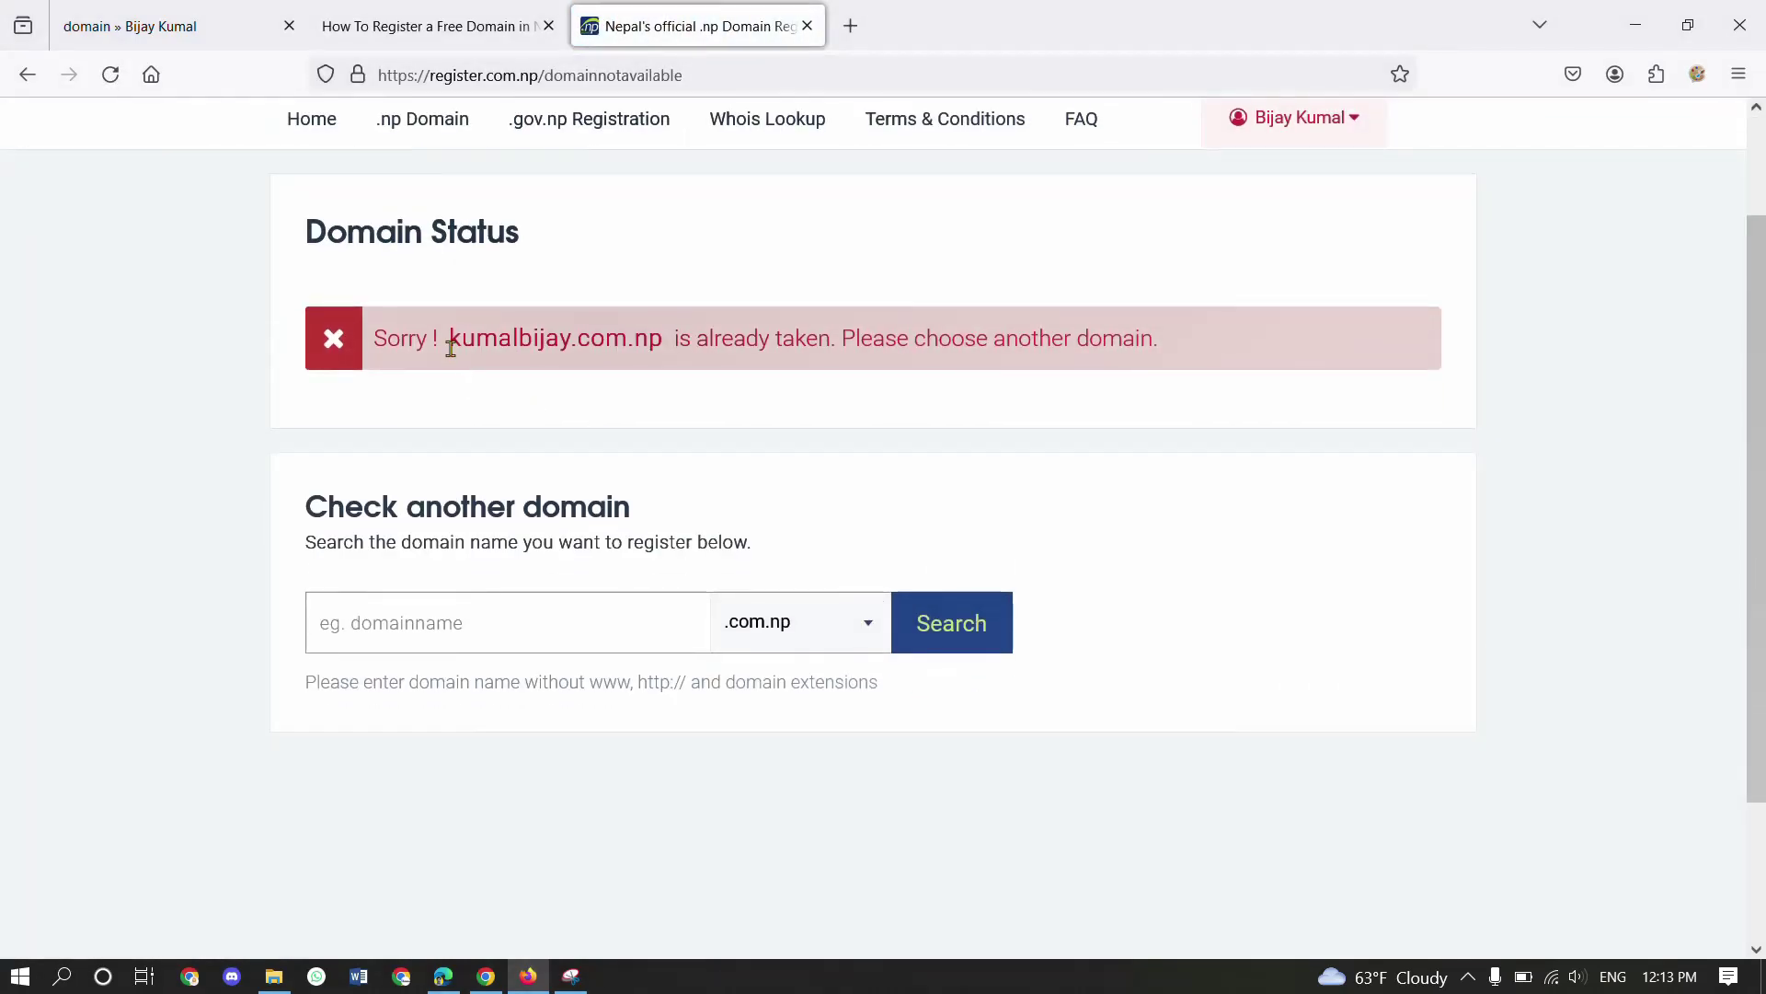
left_click_drag(450, 342, 709, 343)
- Back in the tutorial, highlight the Last Name & First Name and First Name & First Letter rules
left_click(426, 26)
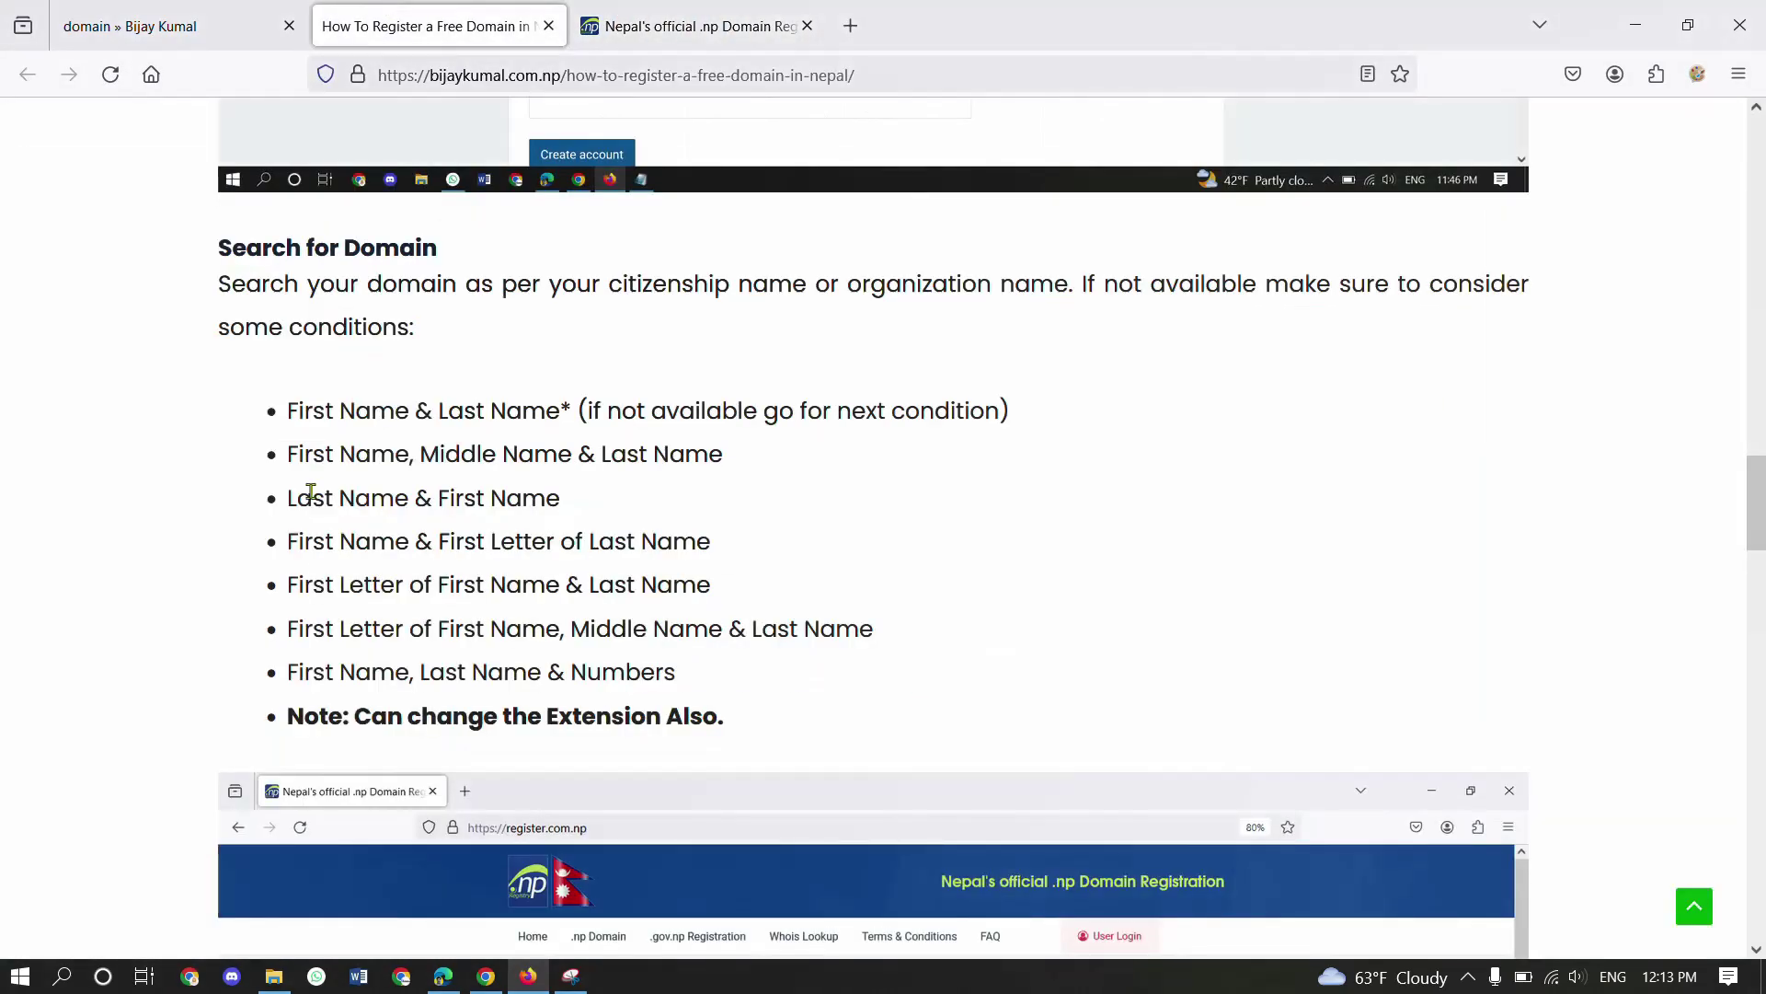
left_click_drag(297, 498, 542, 467)
left_click(542, 468)
left_click_drag(299, 541, 482, 547)
- Highlight the First Name & First Letter of Last Name rule in the tutorial
left_click(603, 550)
left_click_drag(709, 541, 275, 547)
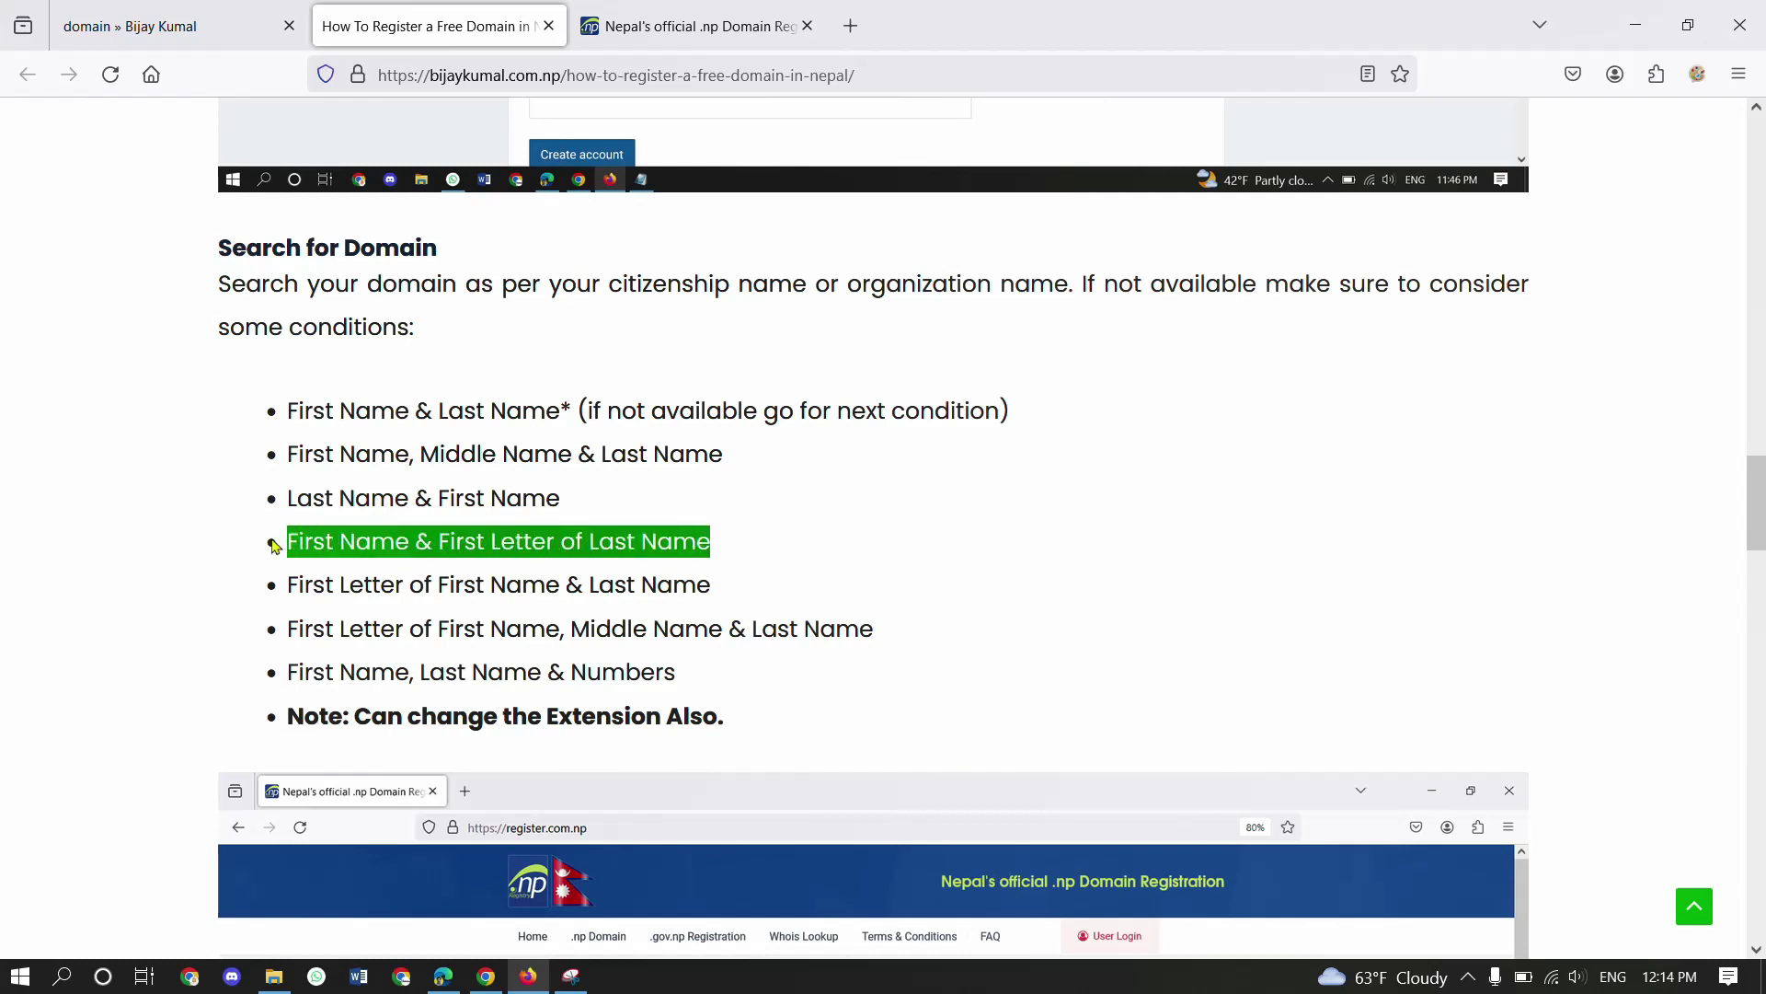
left_click(290, 538)
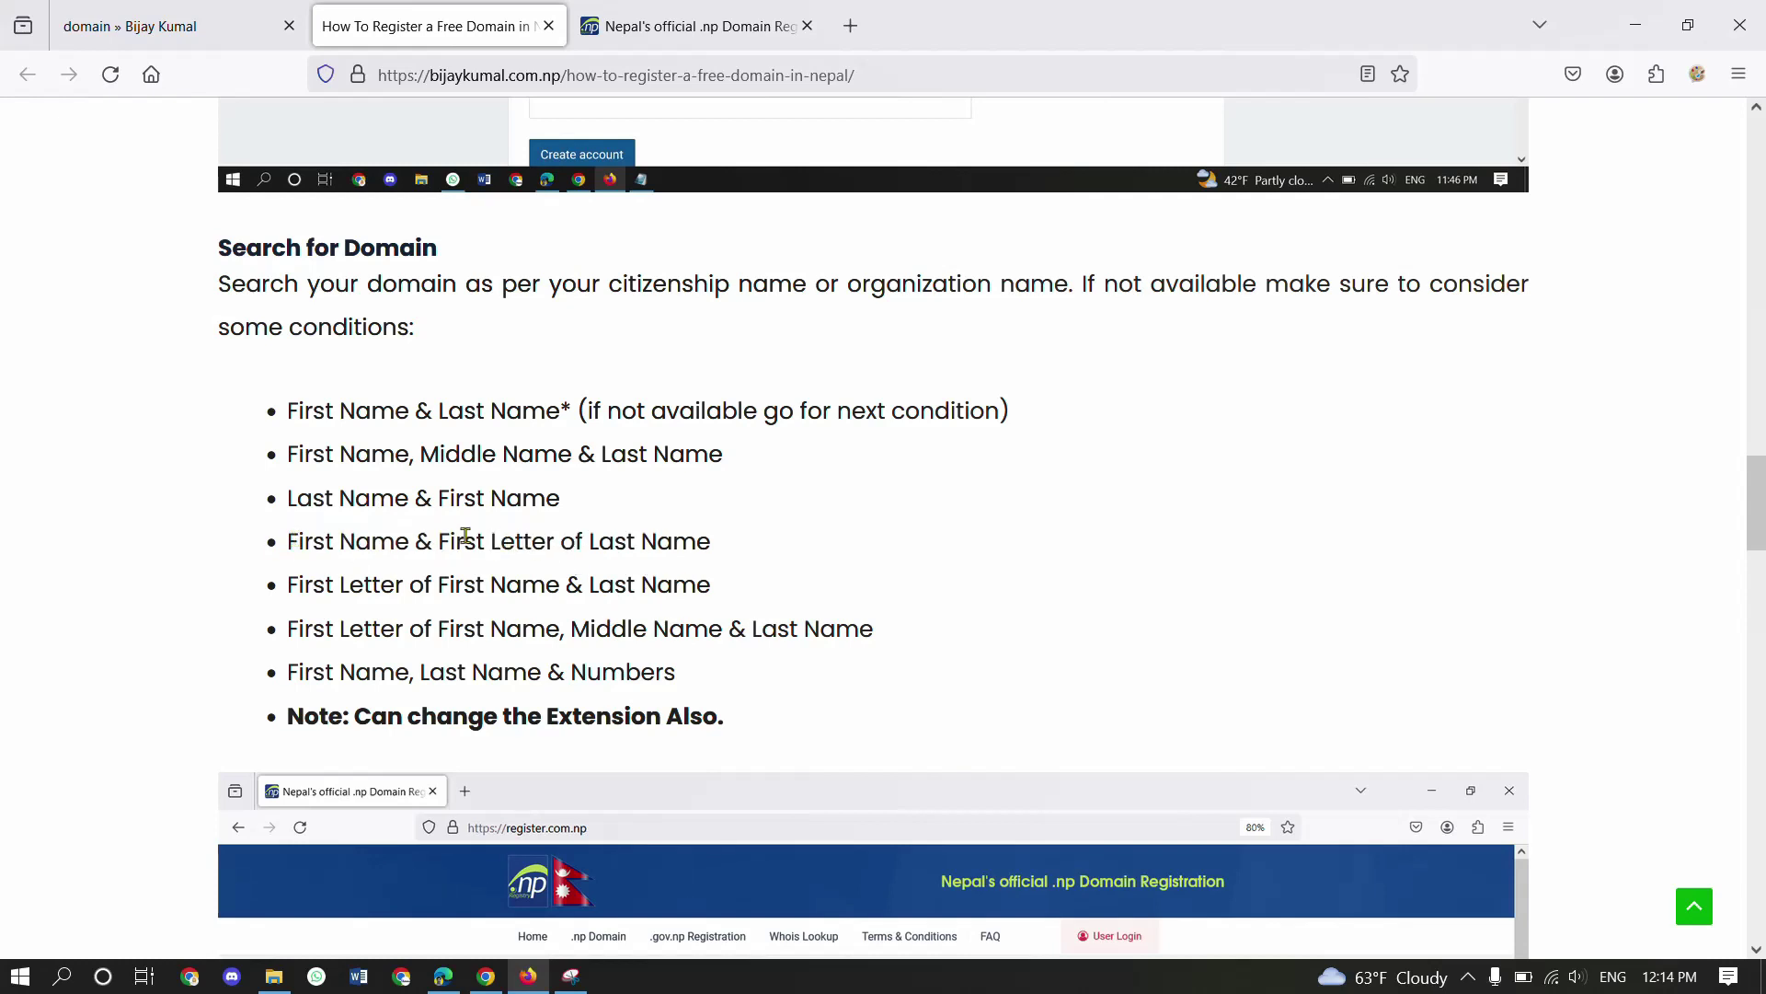
- Search bijayk.com.np and find it taken, then highlight the First Letter of First Name rule
left_click(685, 16)
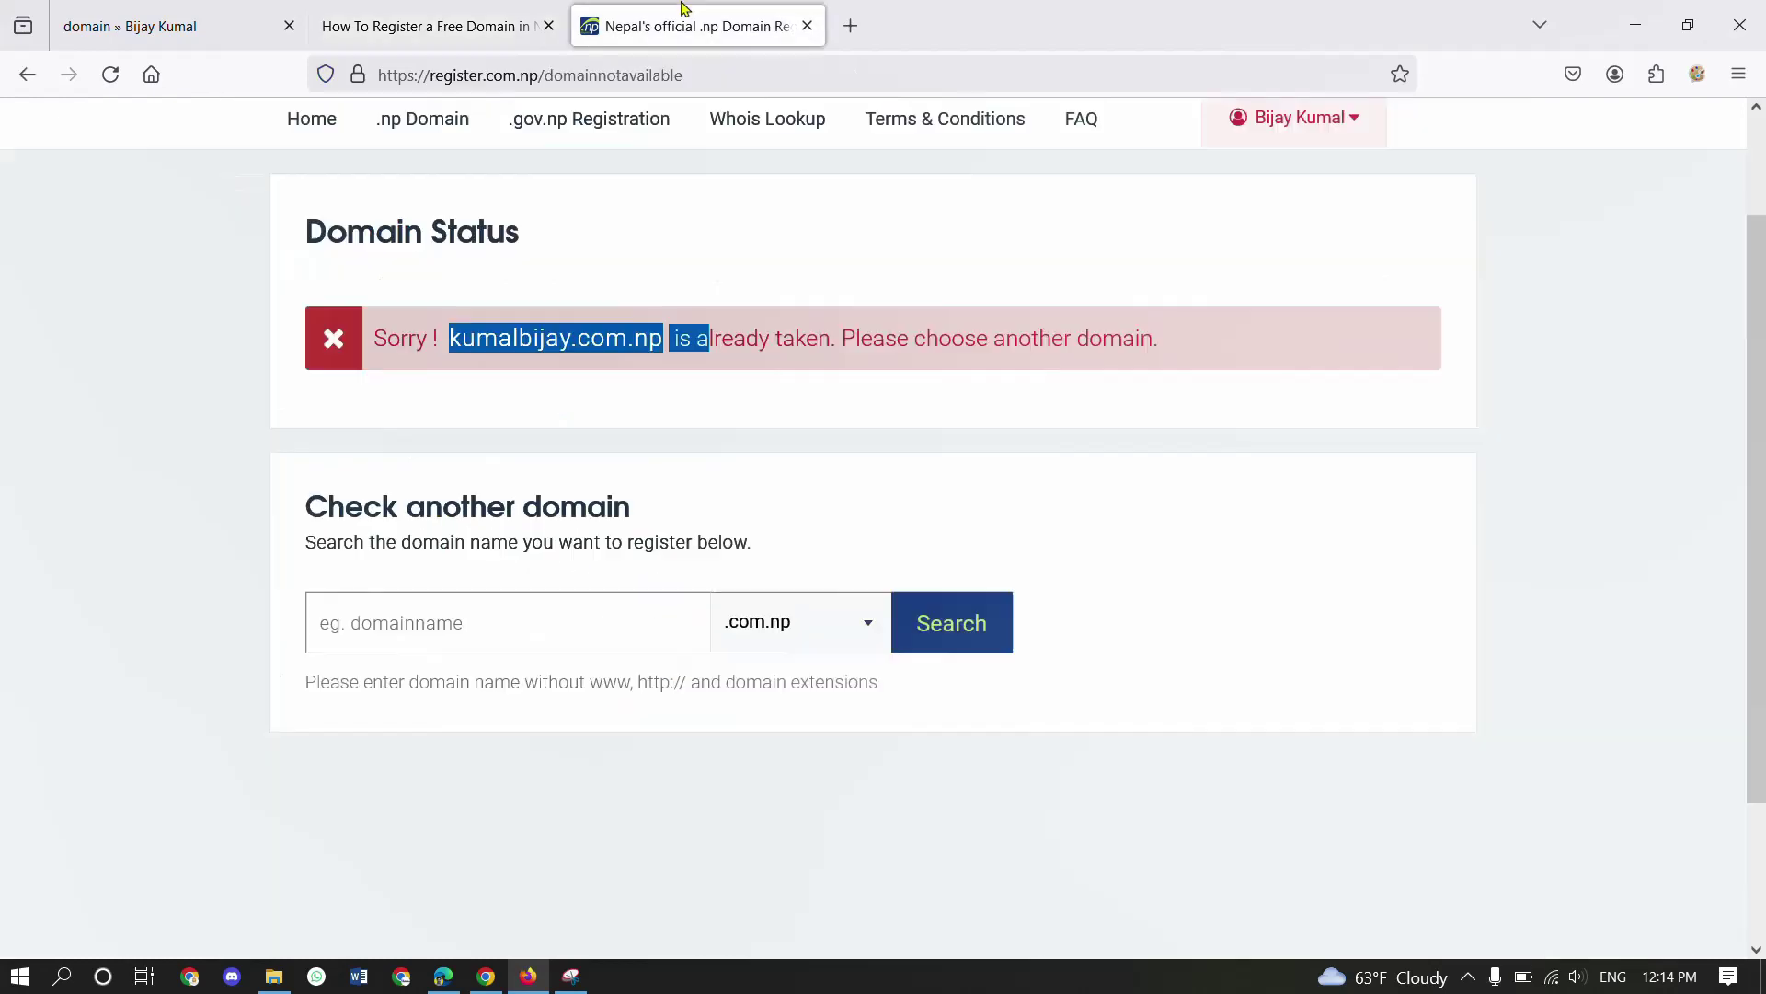
left_click(525, 631)
type("bijay")
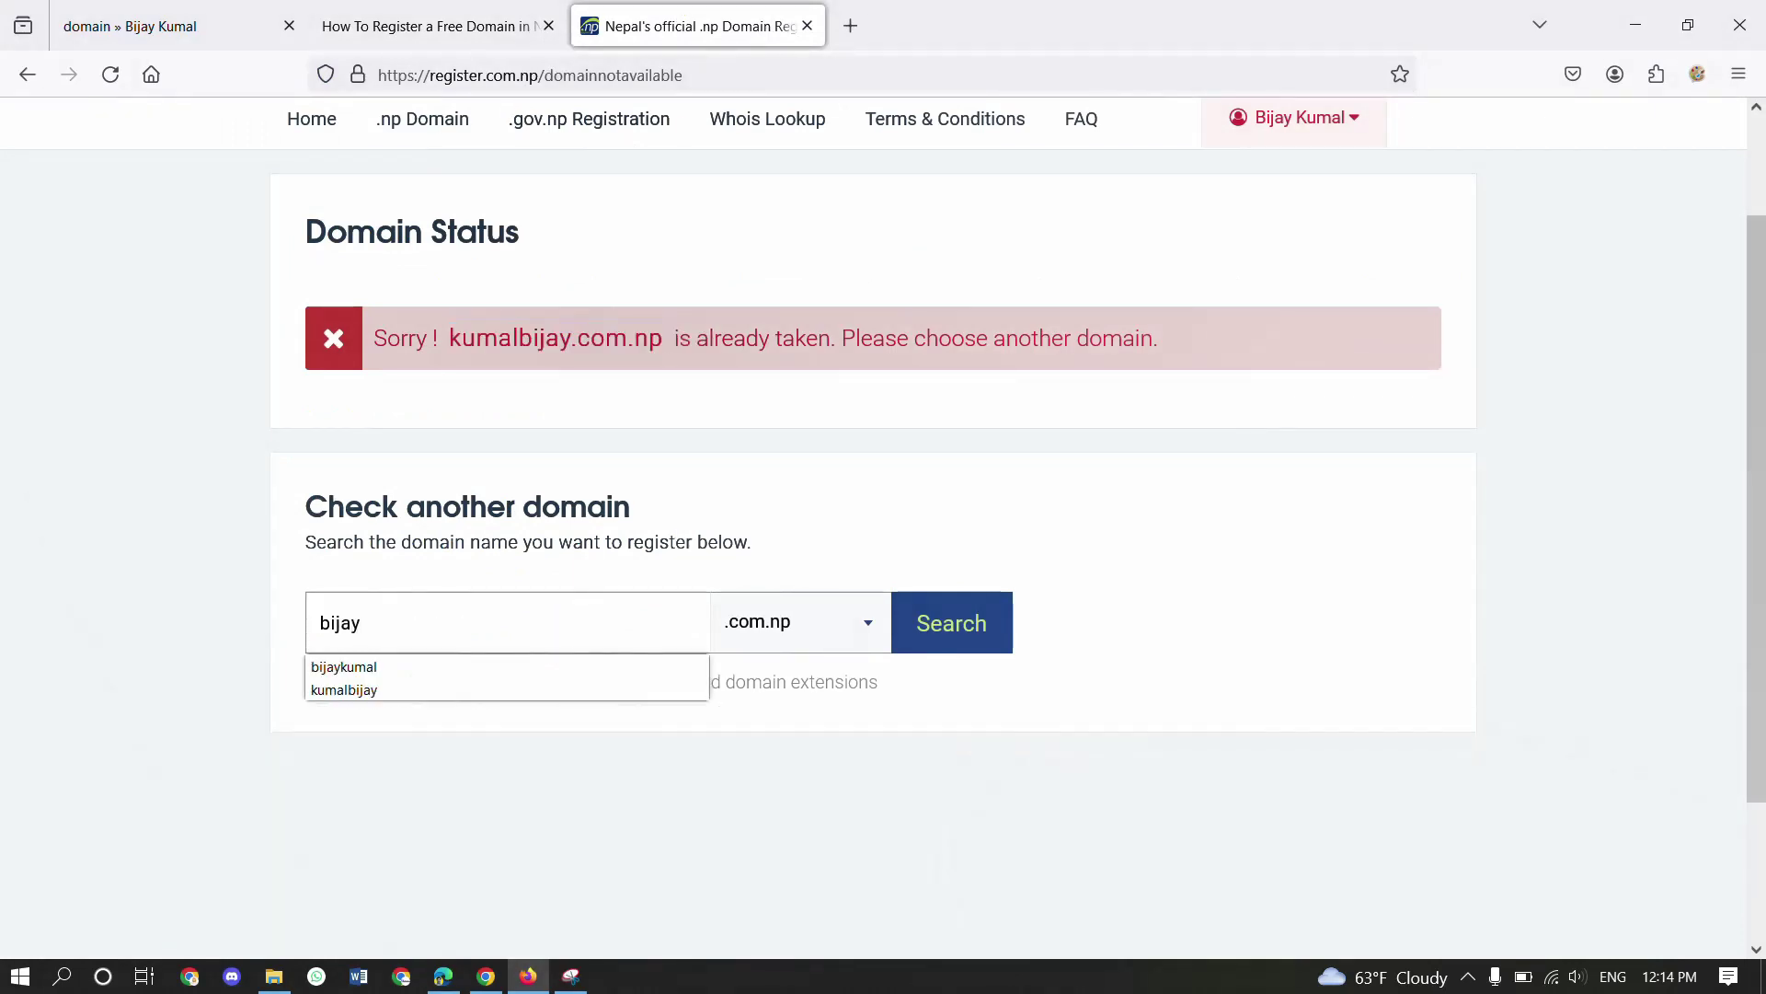
type("k")
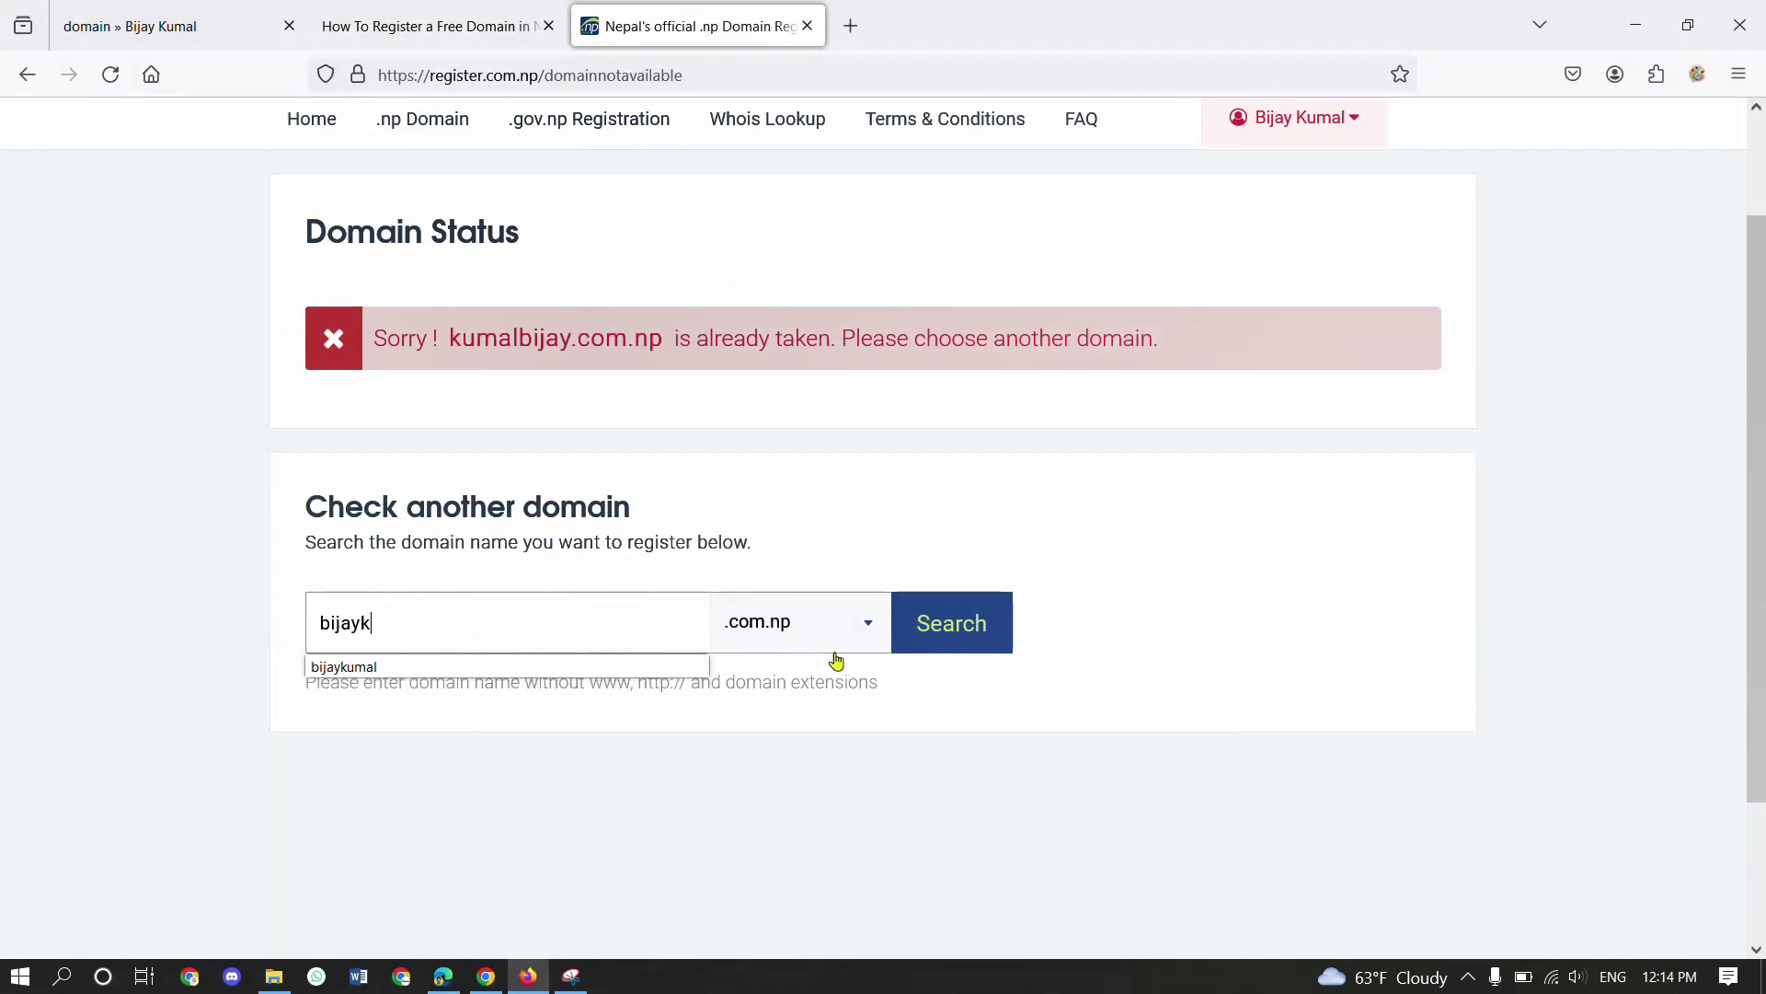
left_click(965, 617)
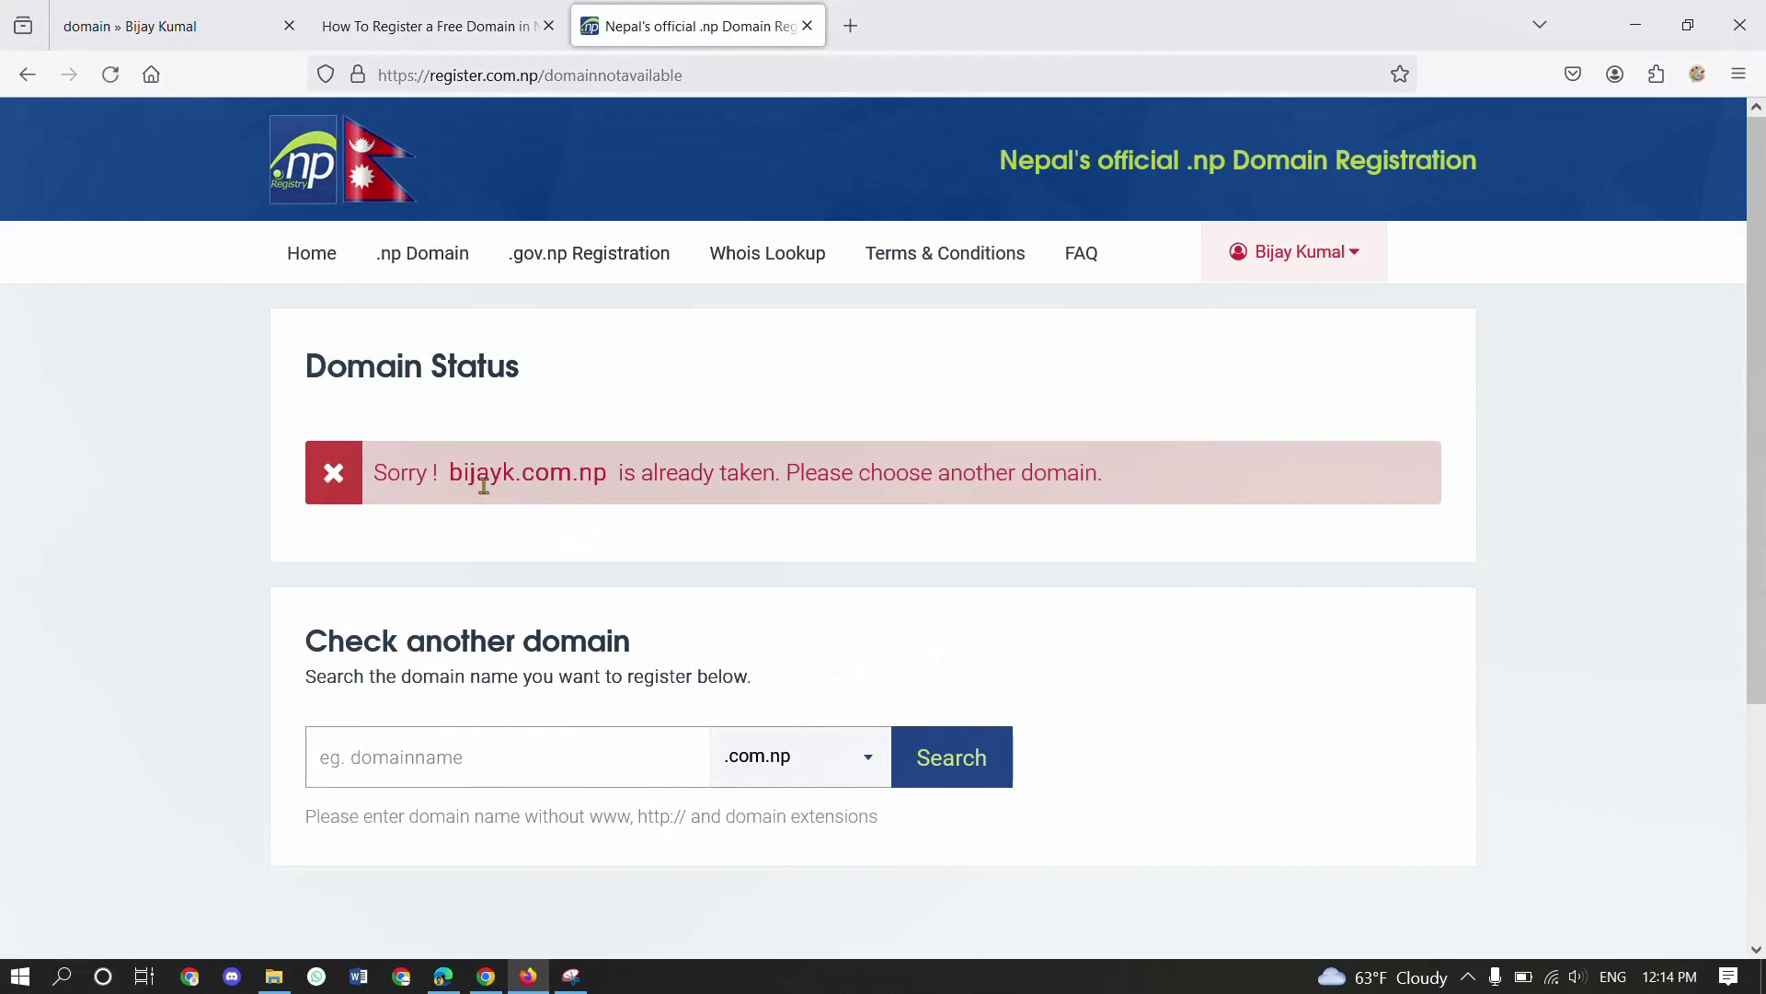
left_click_drag(453, 470, 621, 472)
left_click(626, 467)
key("ctrl+shift+Tab")
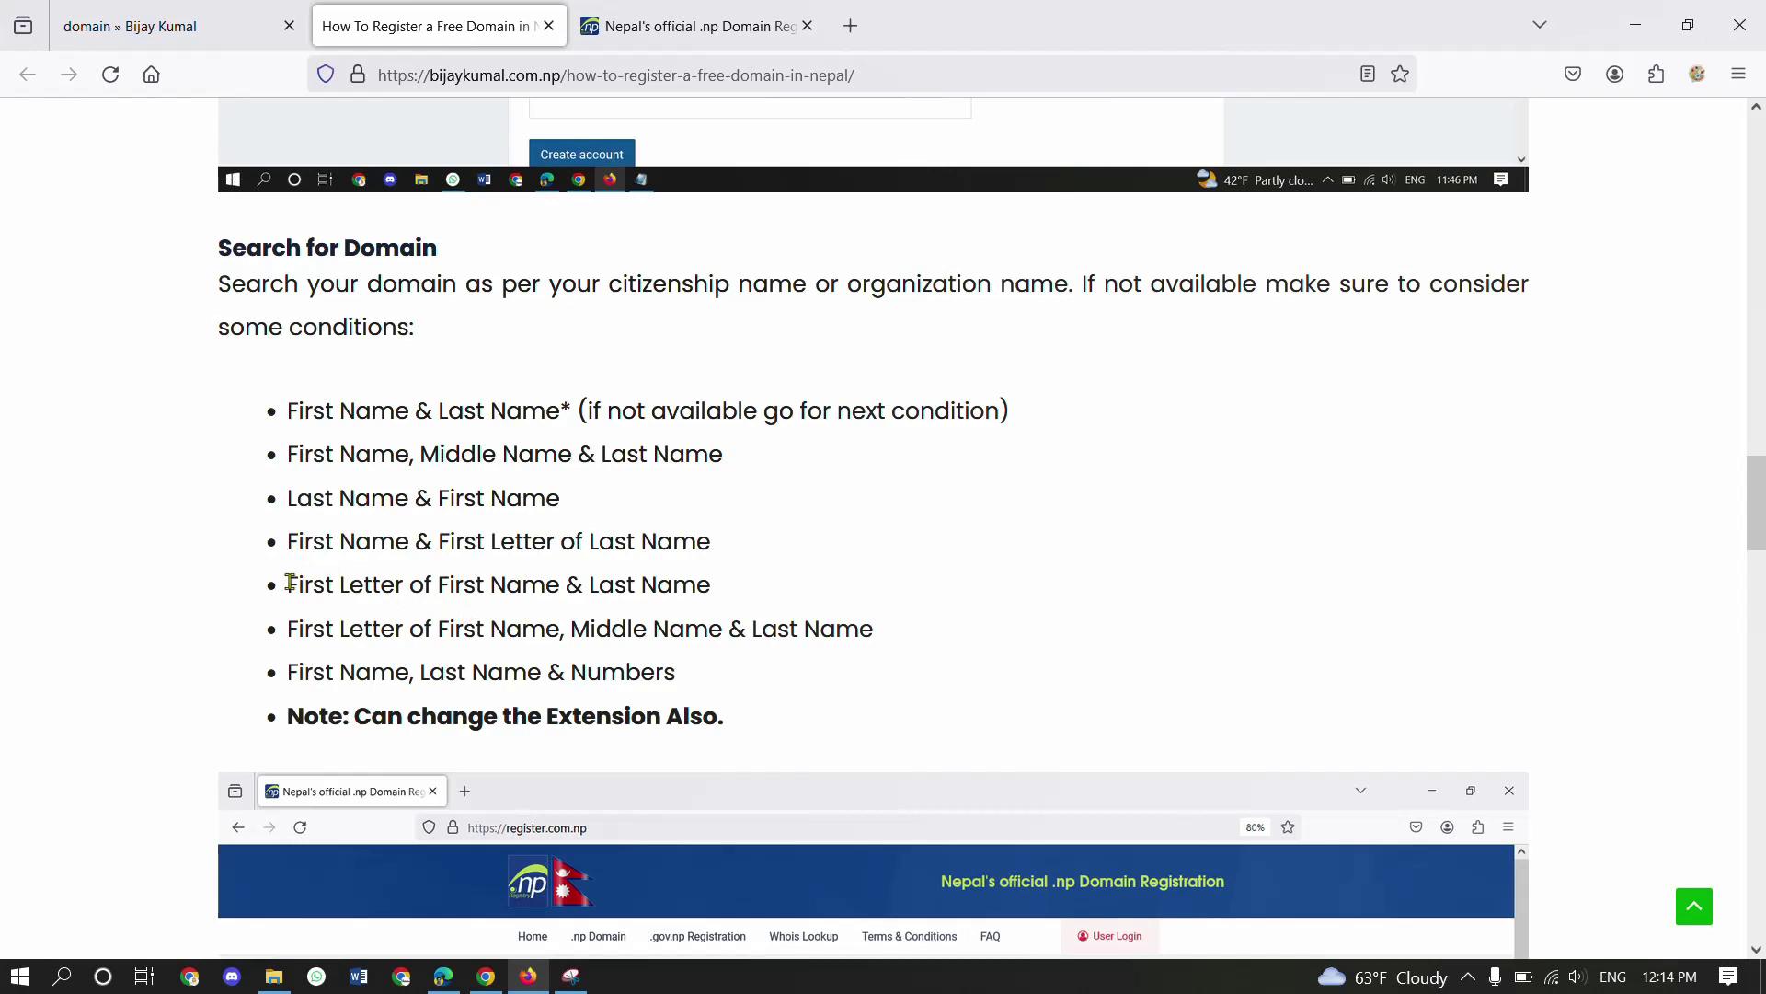
left_click_drag(289, 582, 548, 582)
- Search bkumal.com.np, see it reported available, and return to the tutorial article
left_click(591, 580)
key("ctrl+Tab")
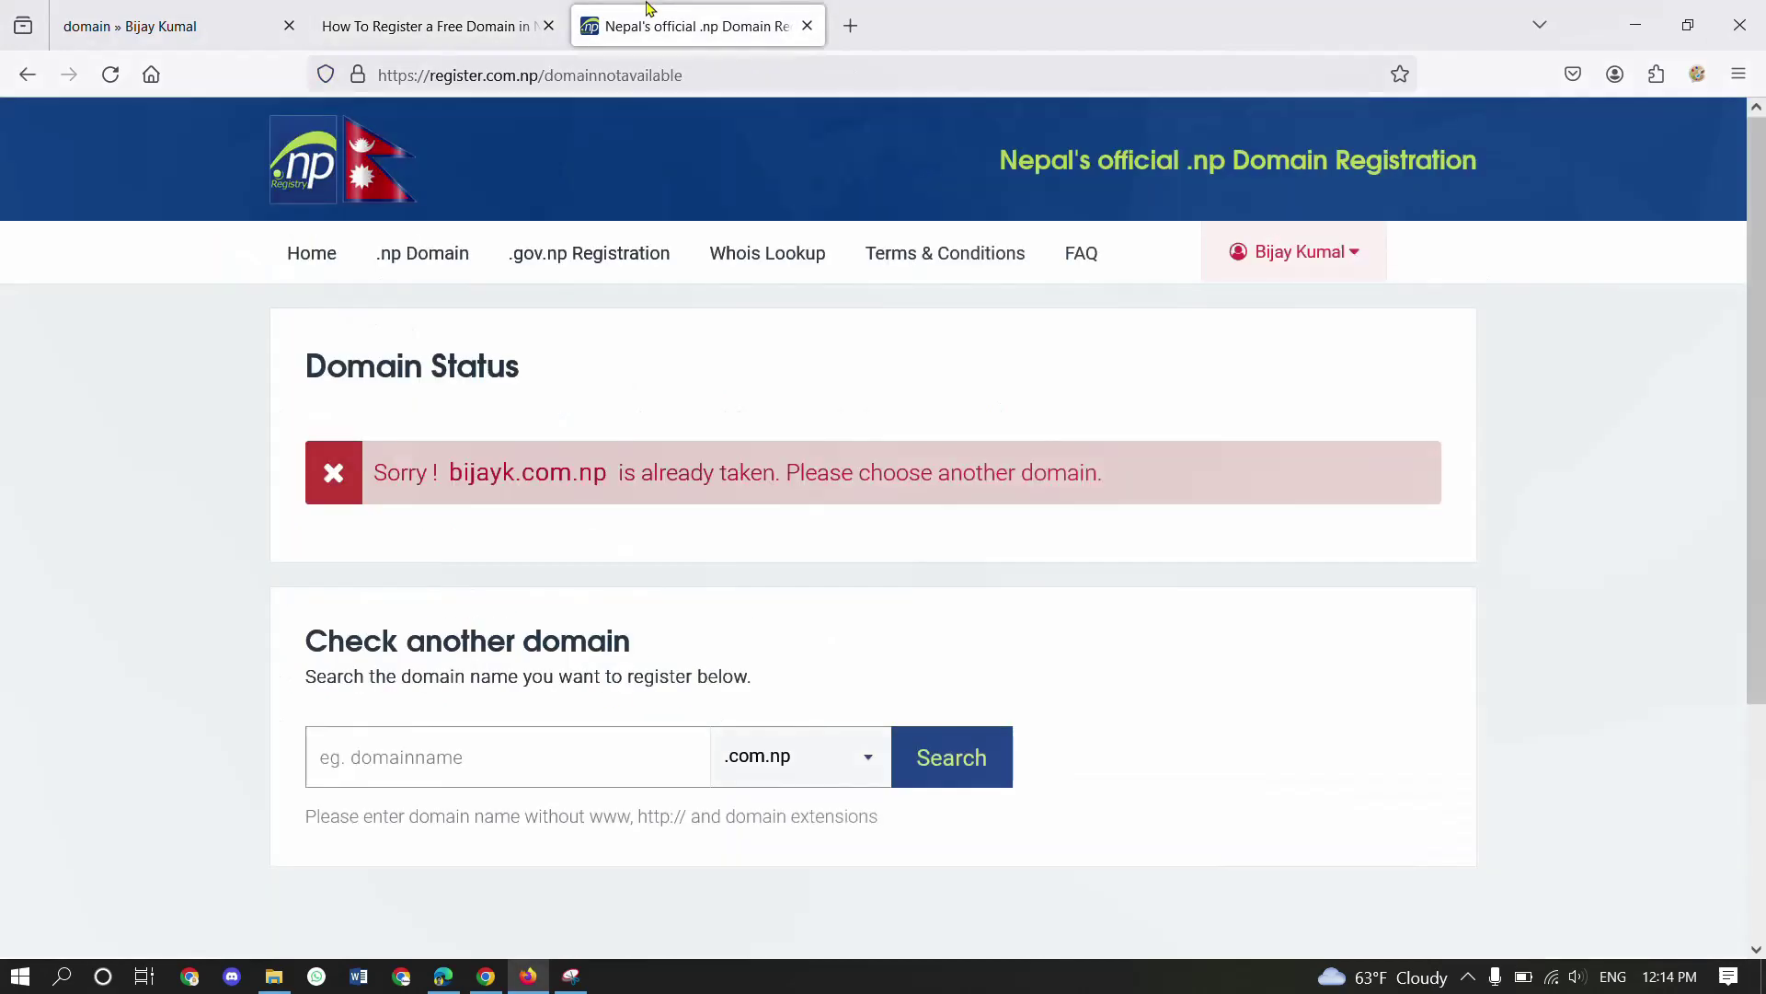
left_click(408, 782)
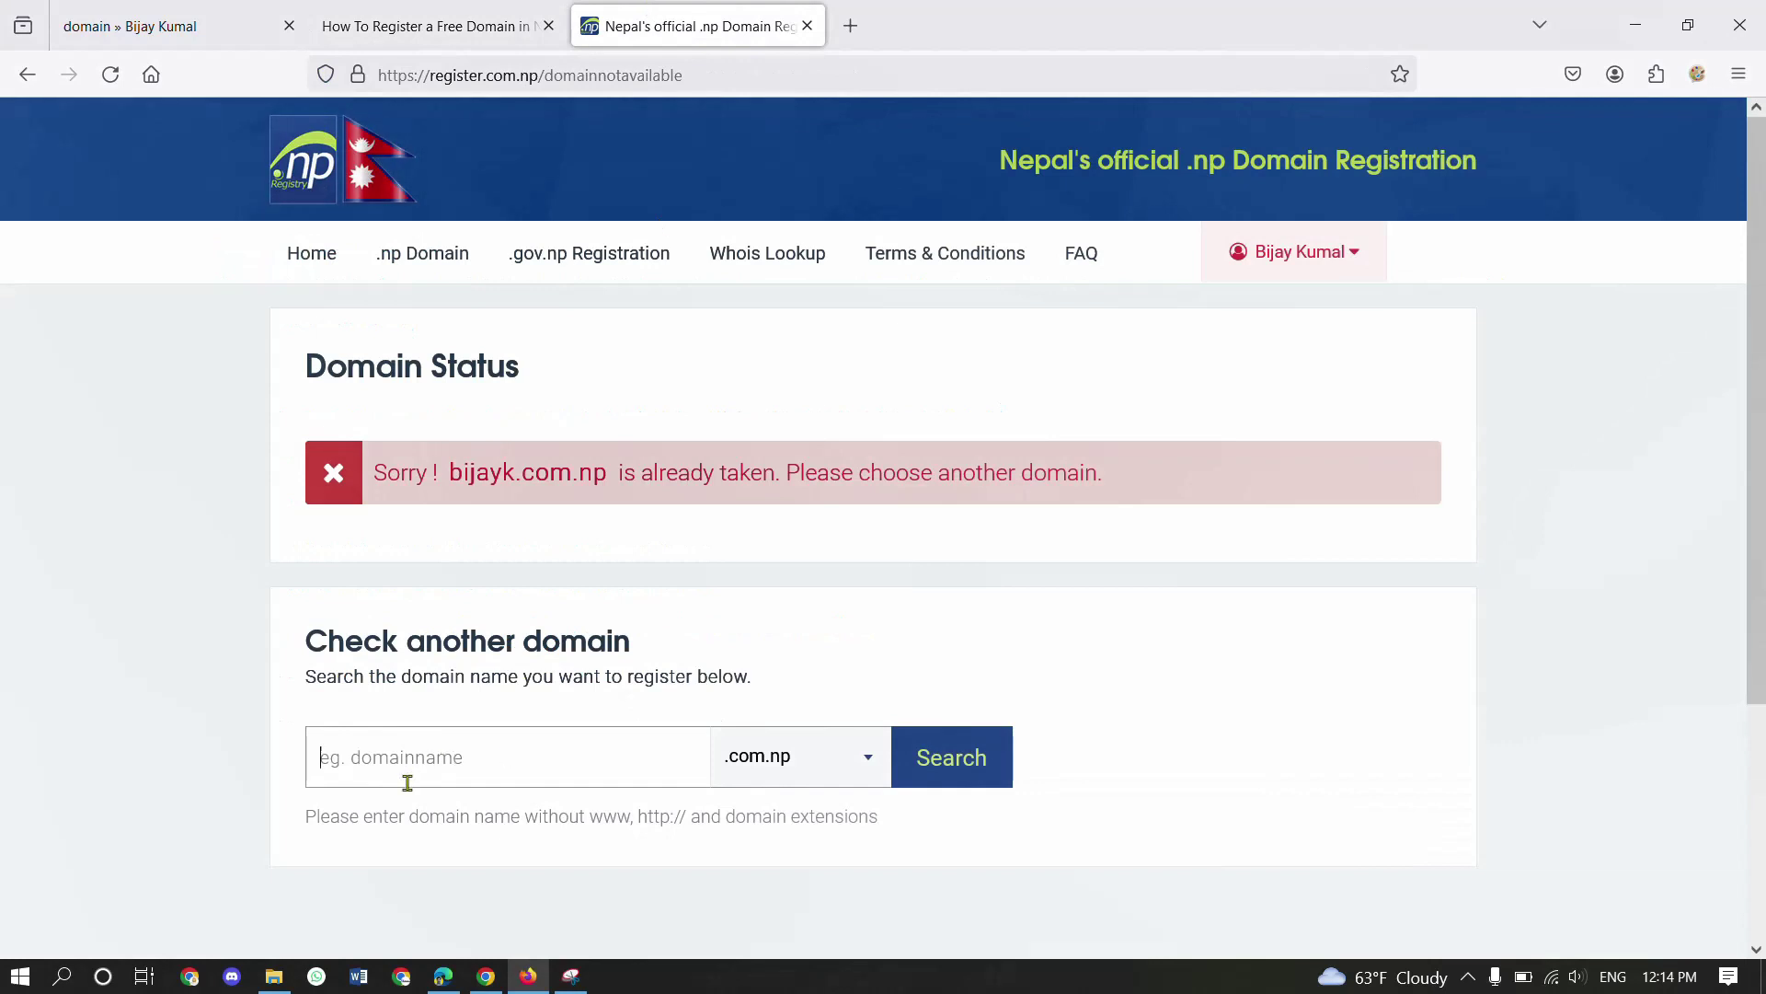
type("b")
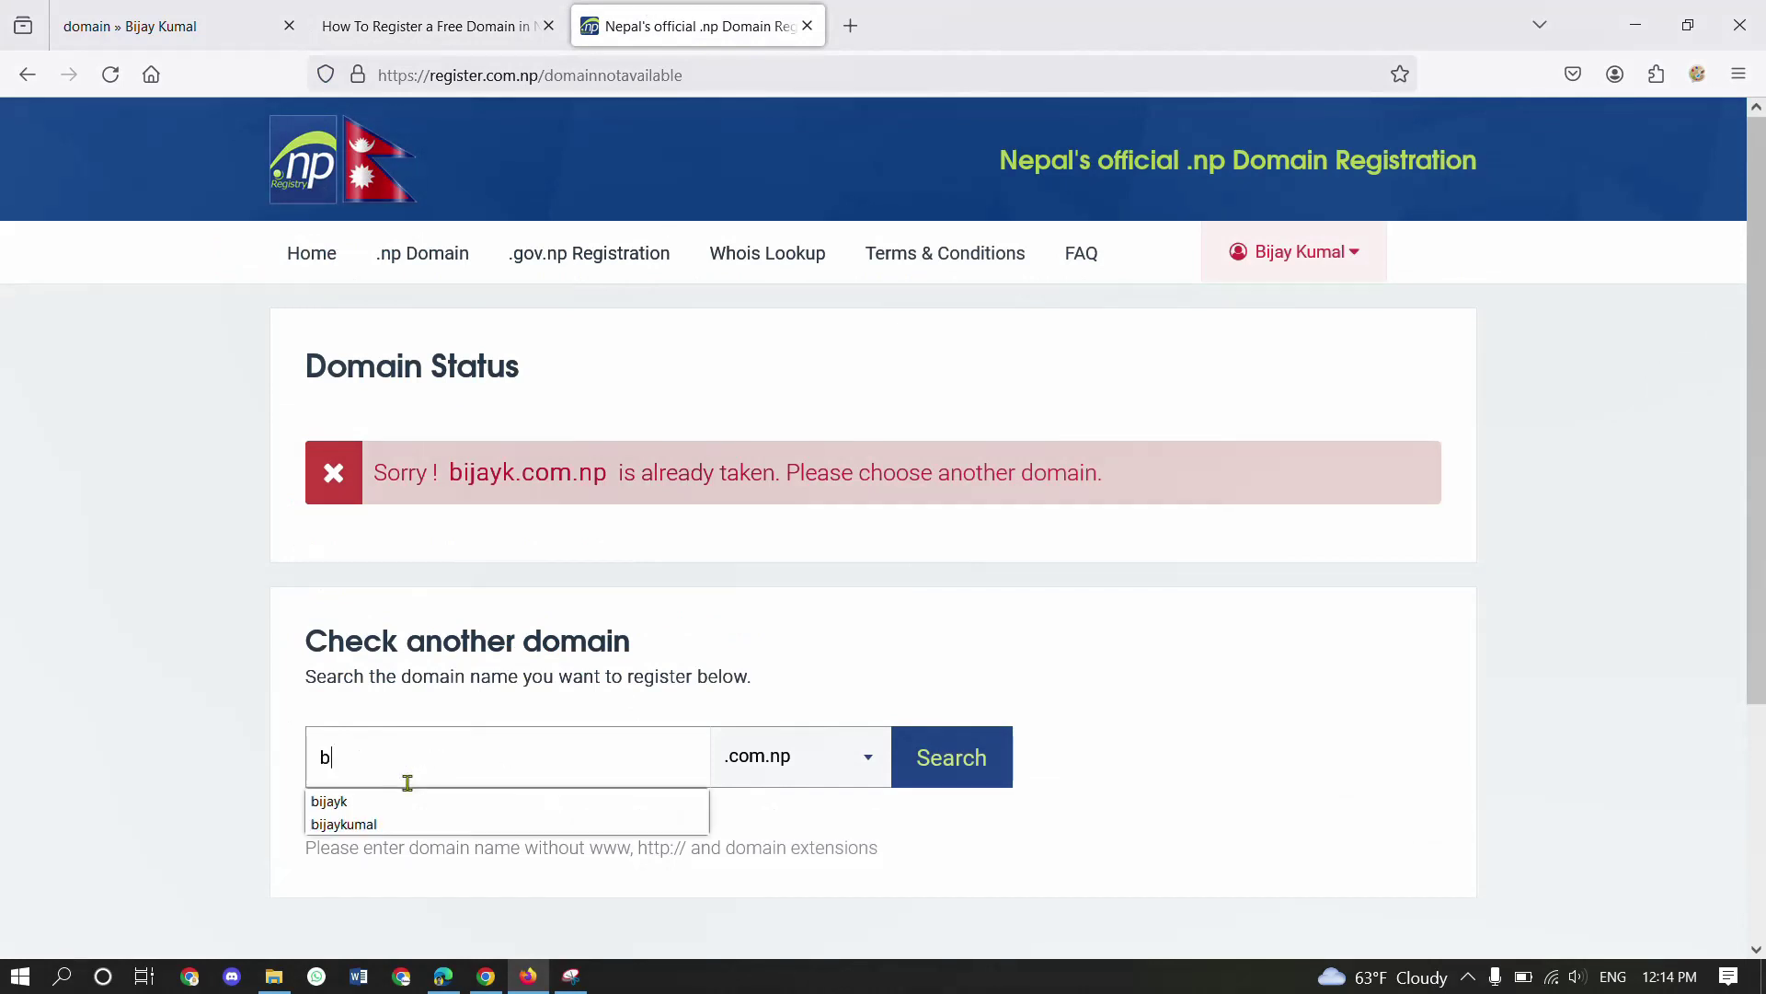
type("kumal")
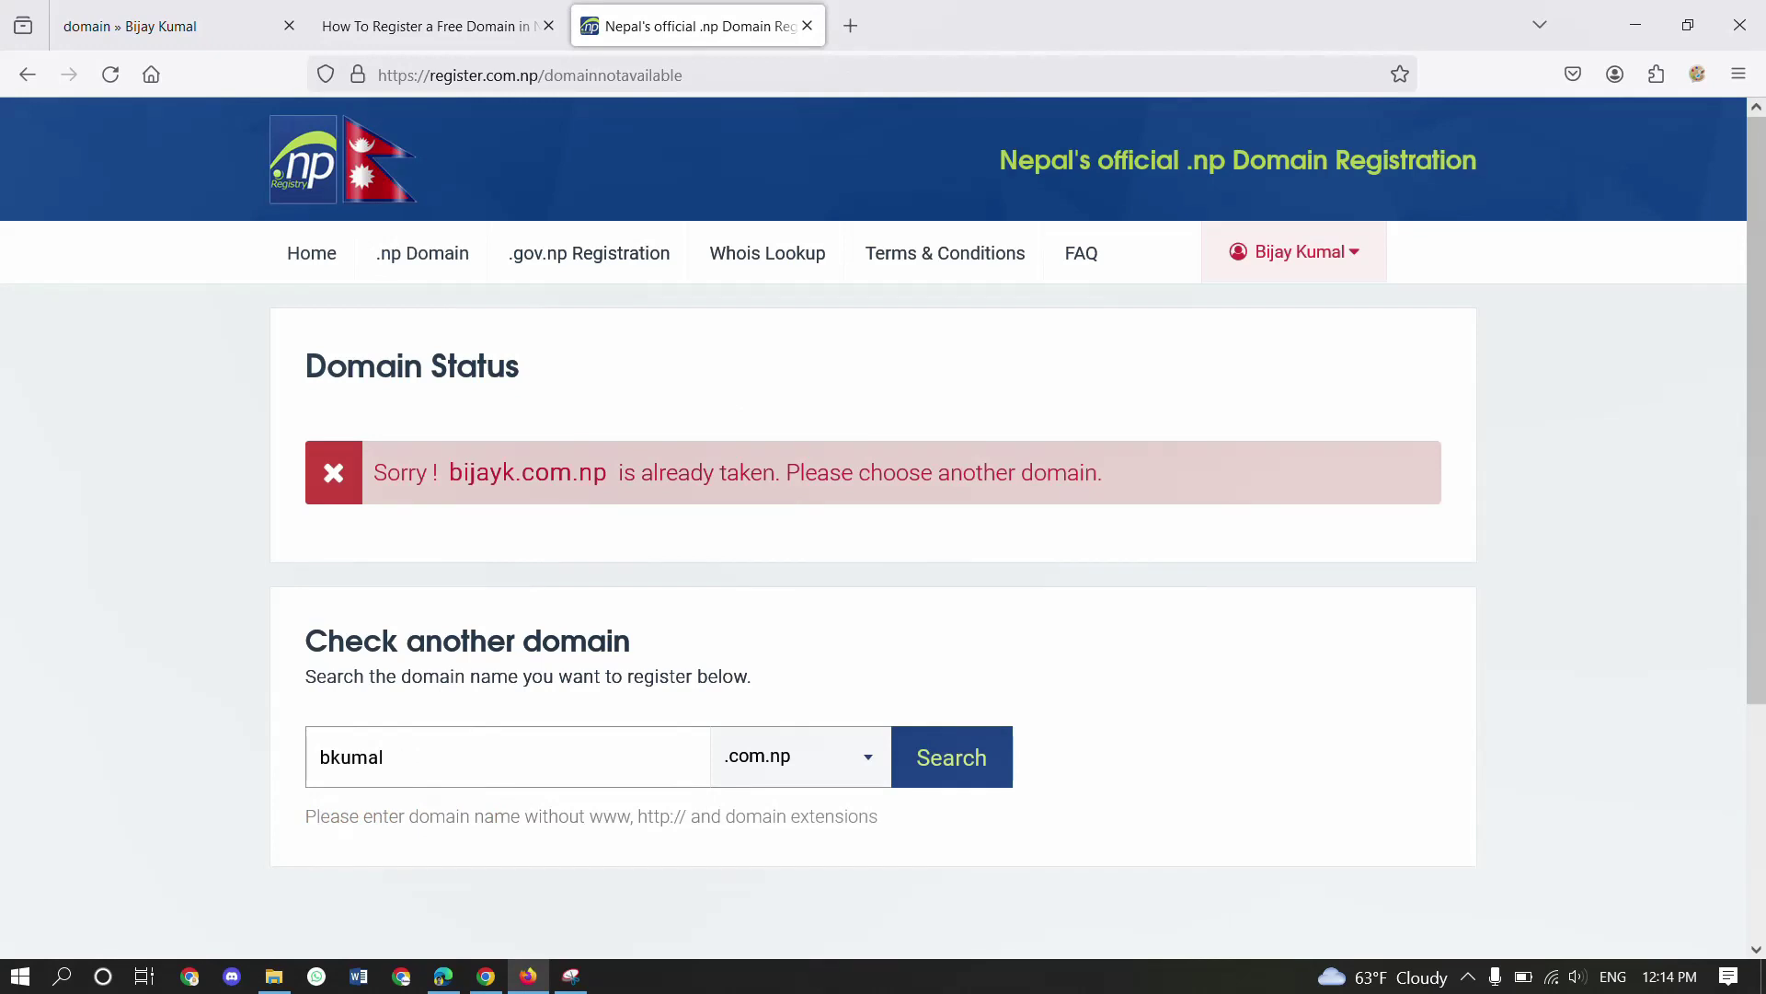
left_click(940, 786)
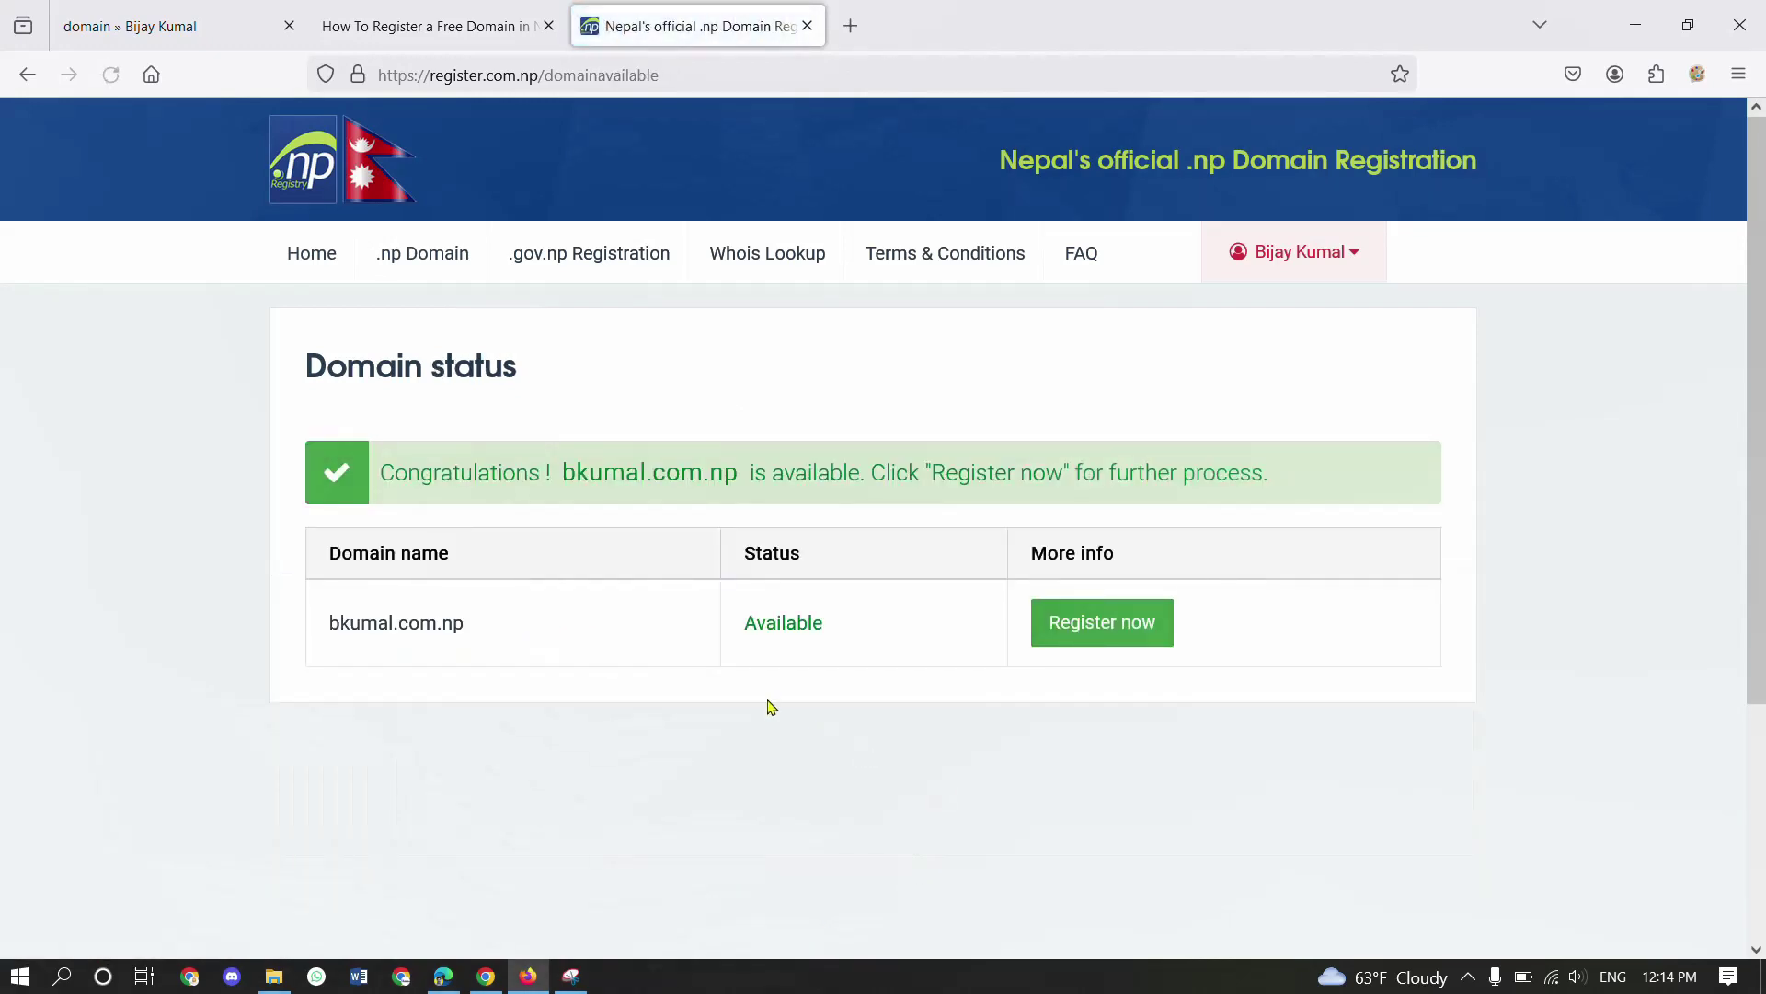
scroll(771, 707, "down", 1)
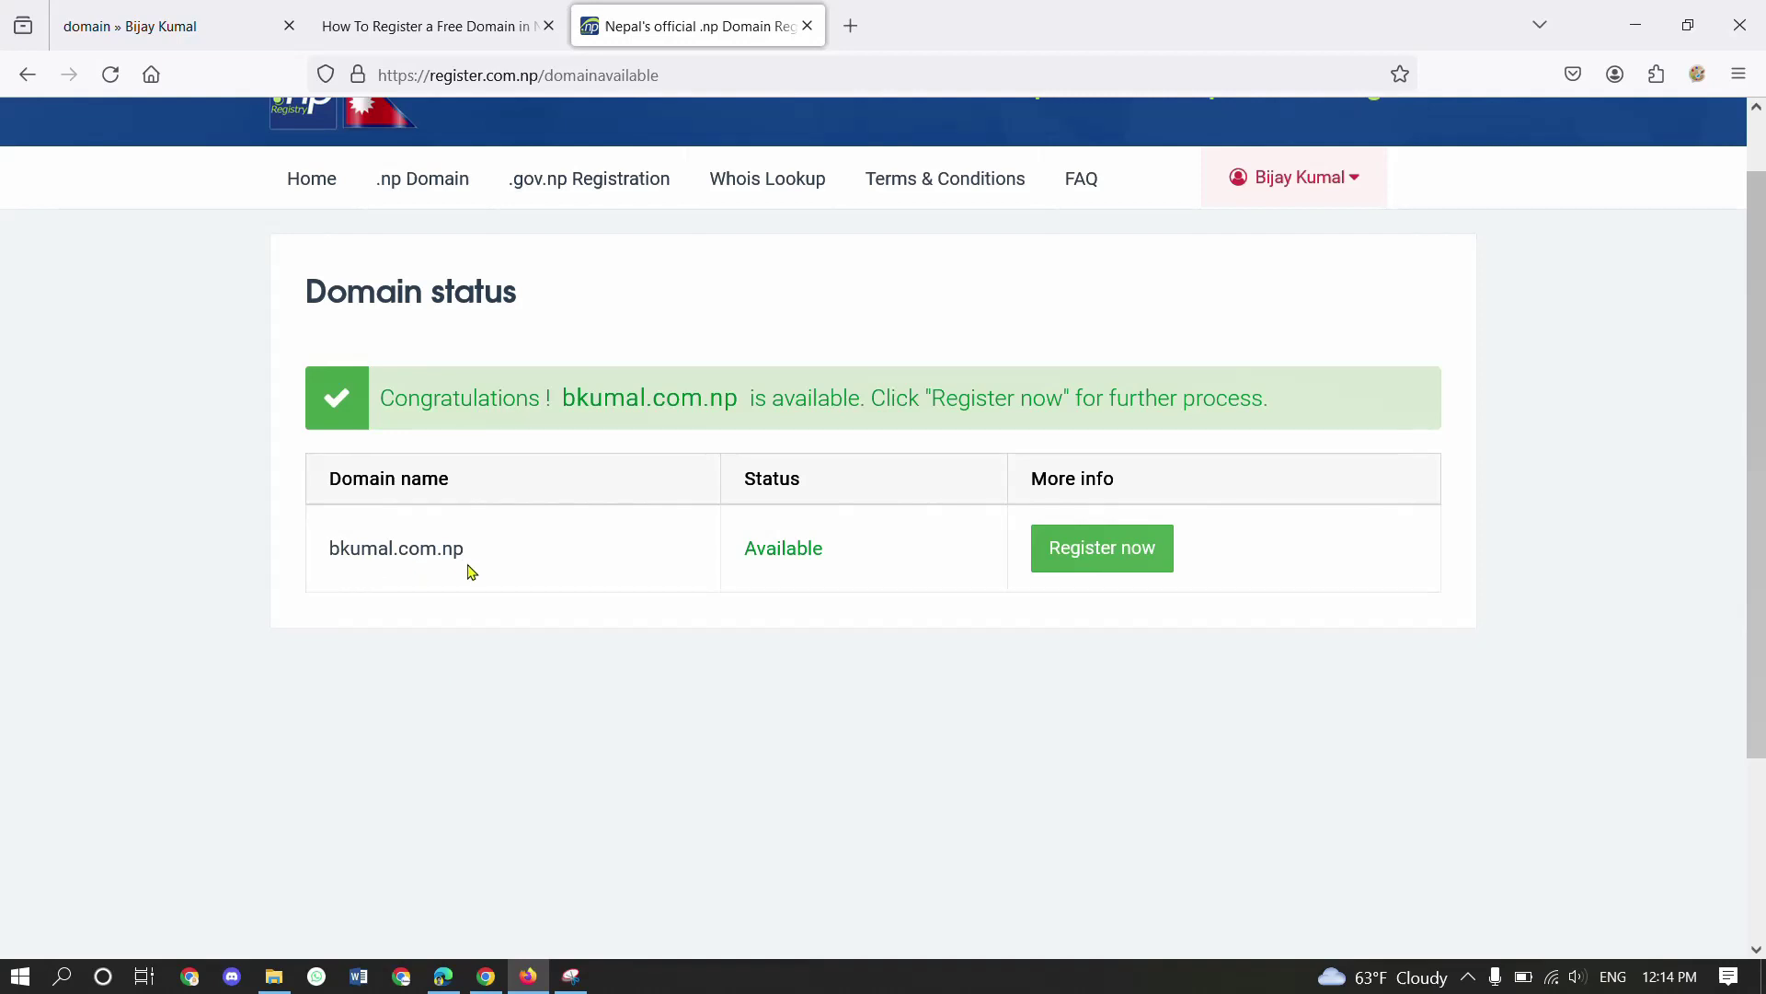
left_click(461, 14)
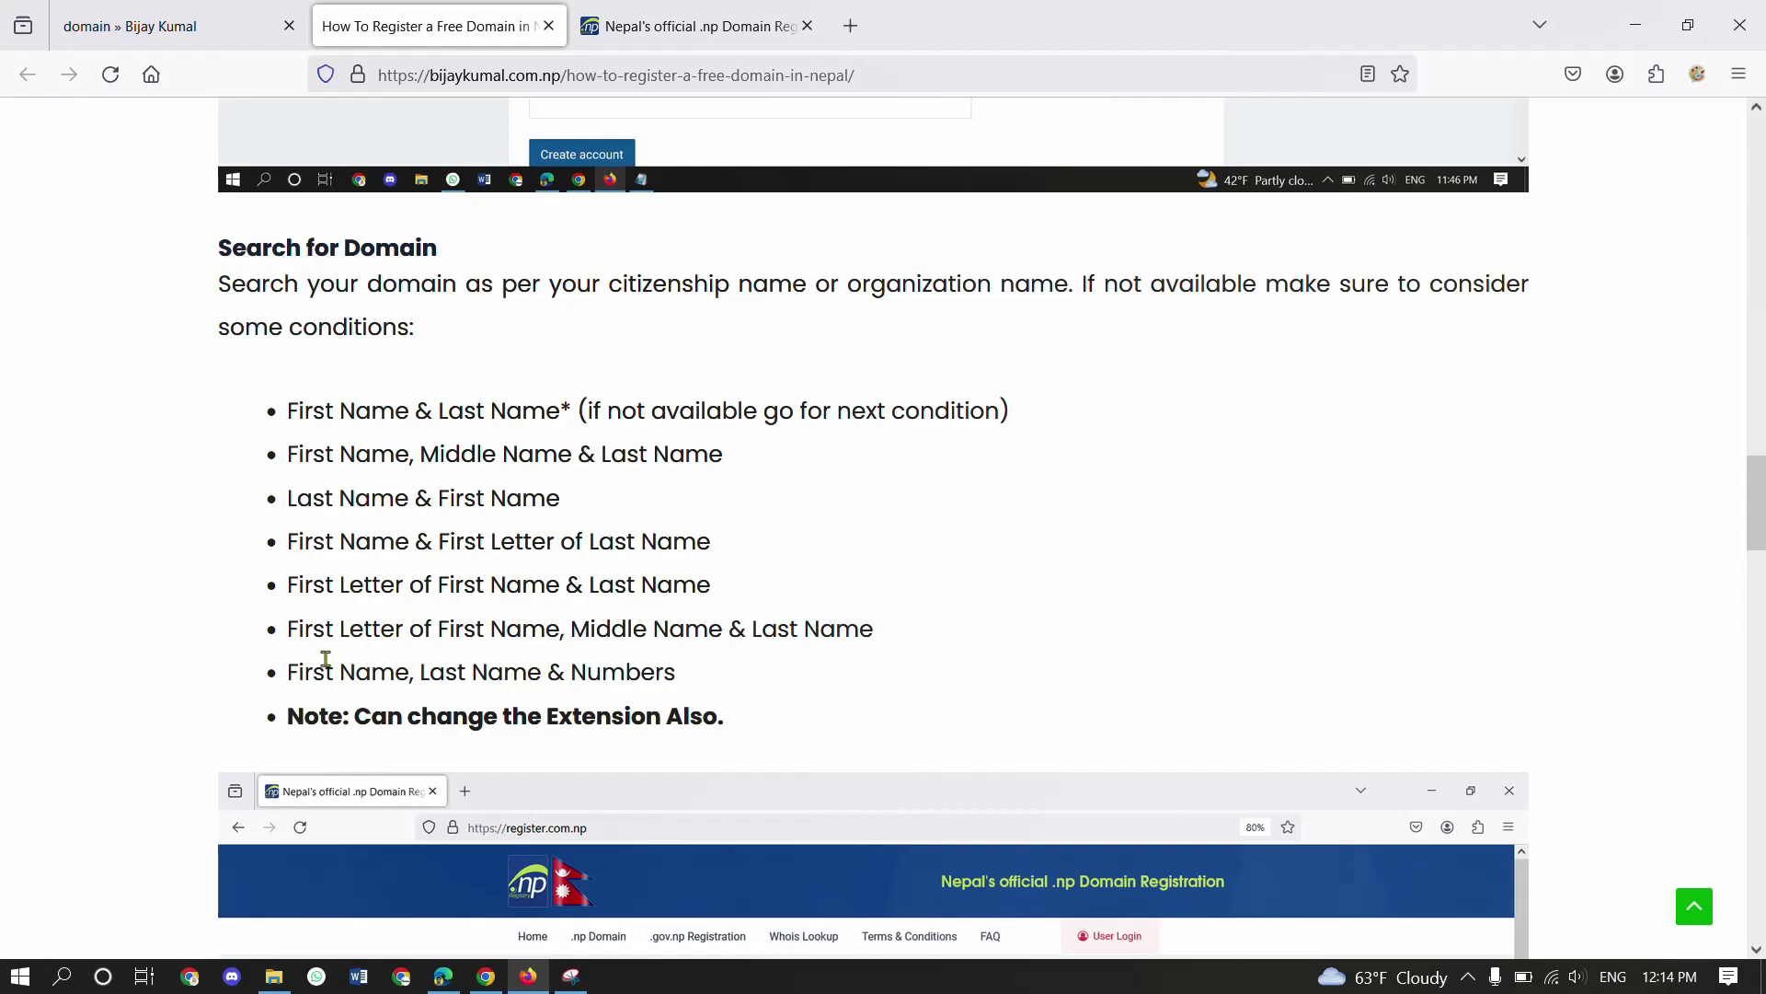
- Review the bkumal.com.np result and highlight the first-letter naming rule in the tutorial
left_click(593, 31)
left_click(465, 11)
left_click_drag(299, 630, 760, 634)
left_click(523, 644)
left_click(754, 631)
scroll(285, 603, "down", 2)
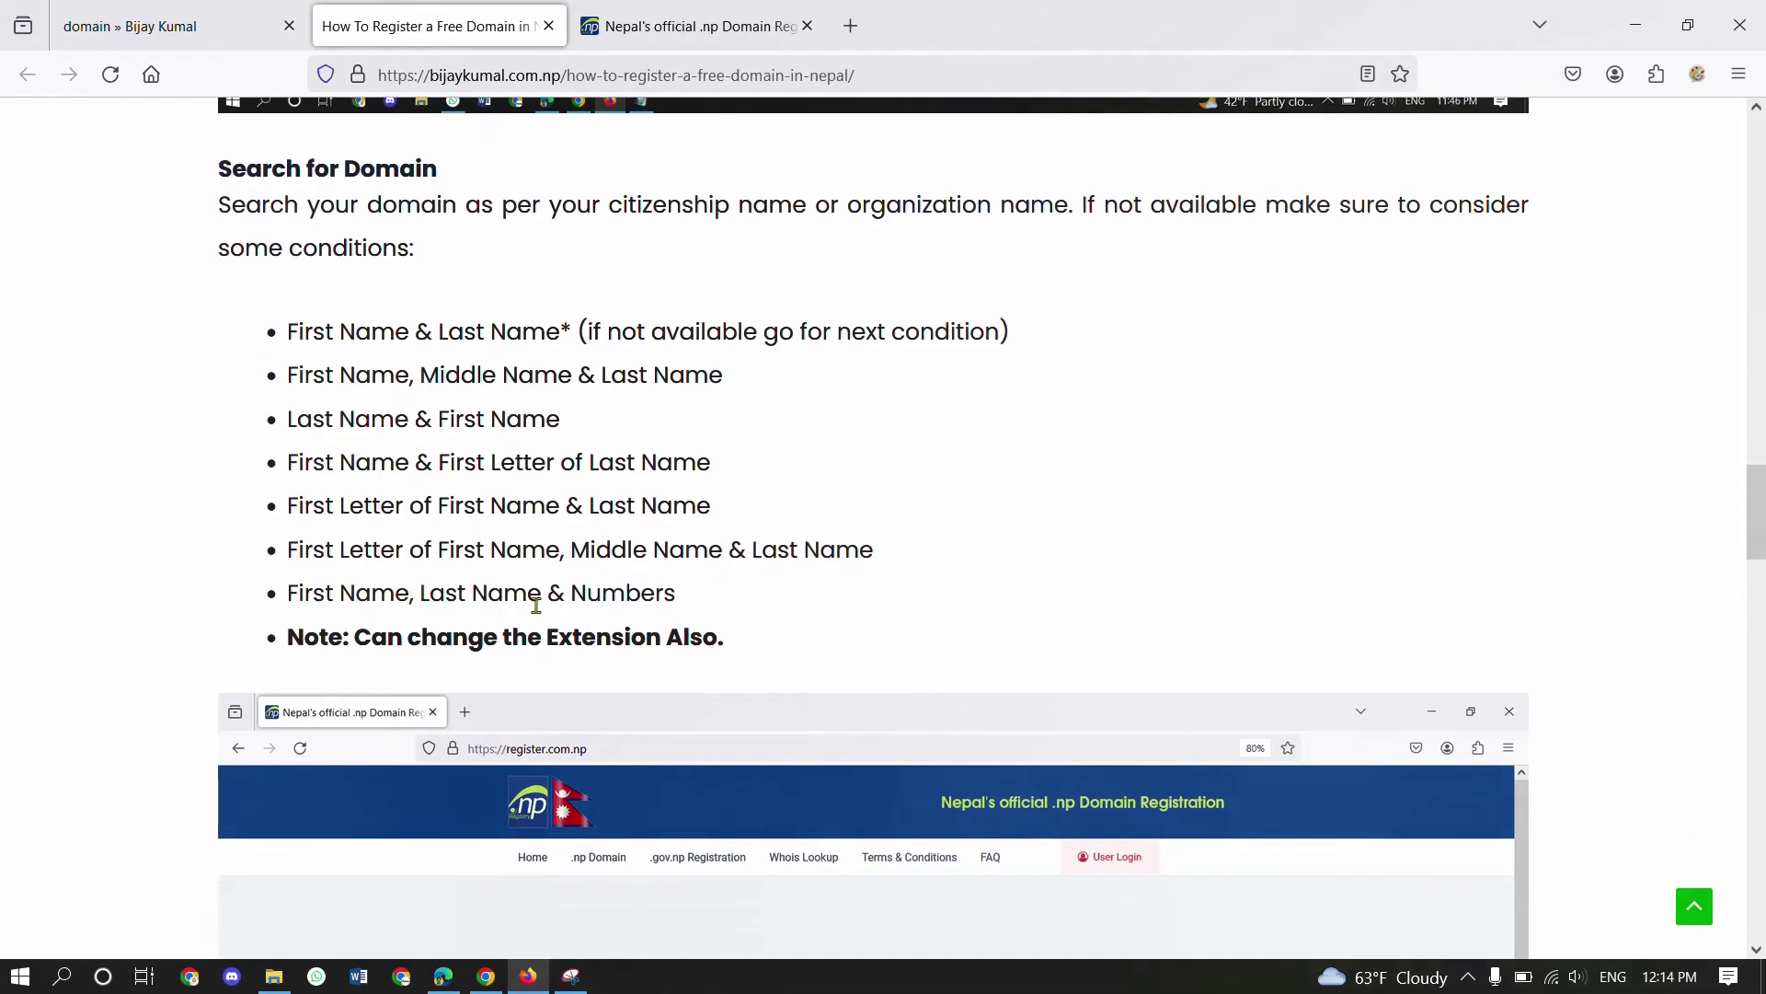
- From the registry home page, search bijaykumal123.com.np, find it available, and return Home
left_click(700, 26)
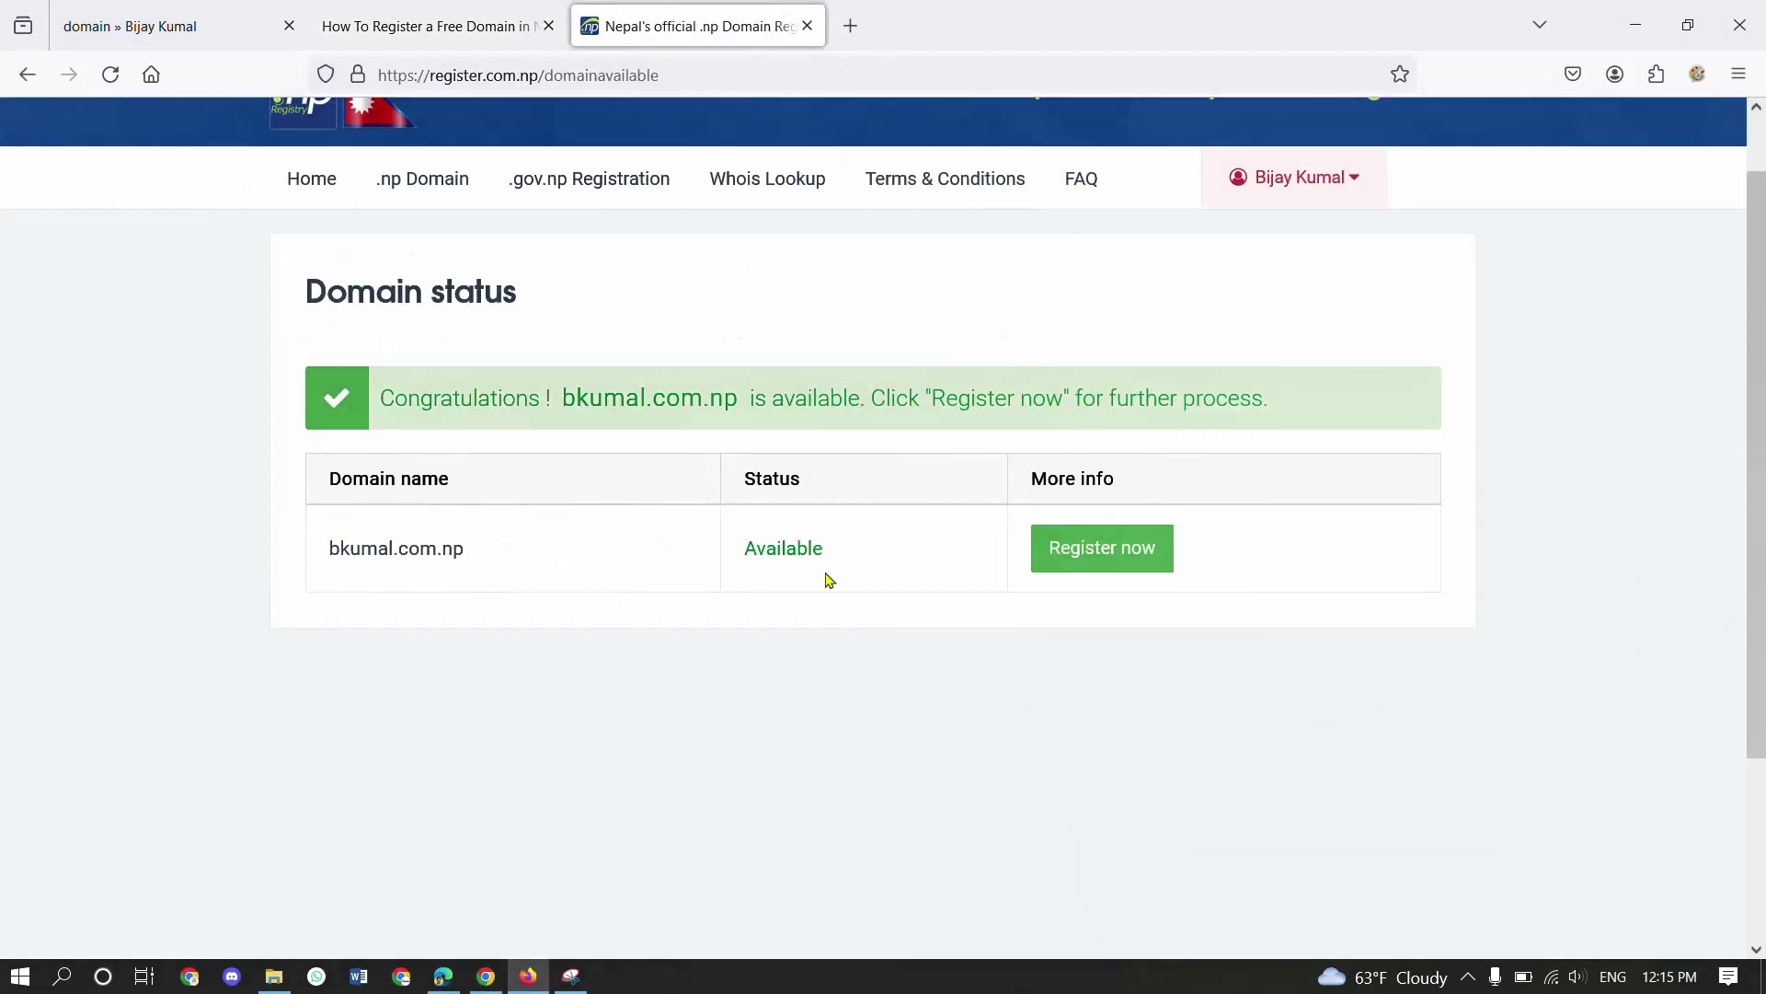
left_click(328, 189)
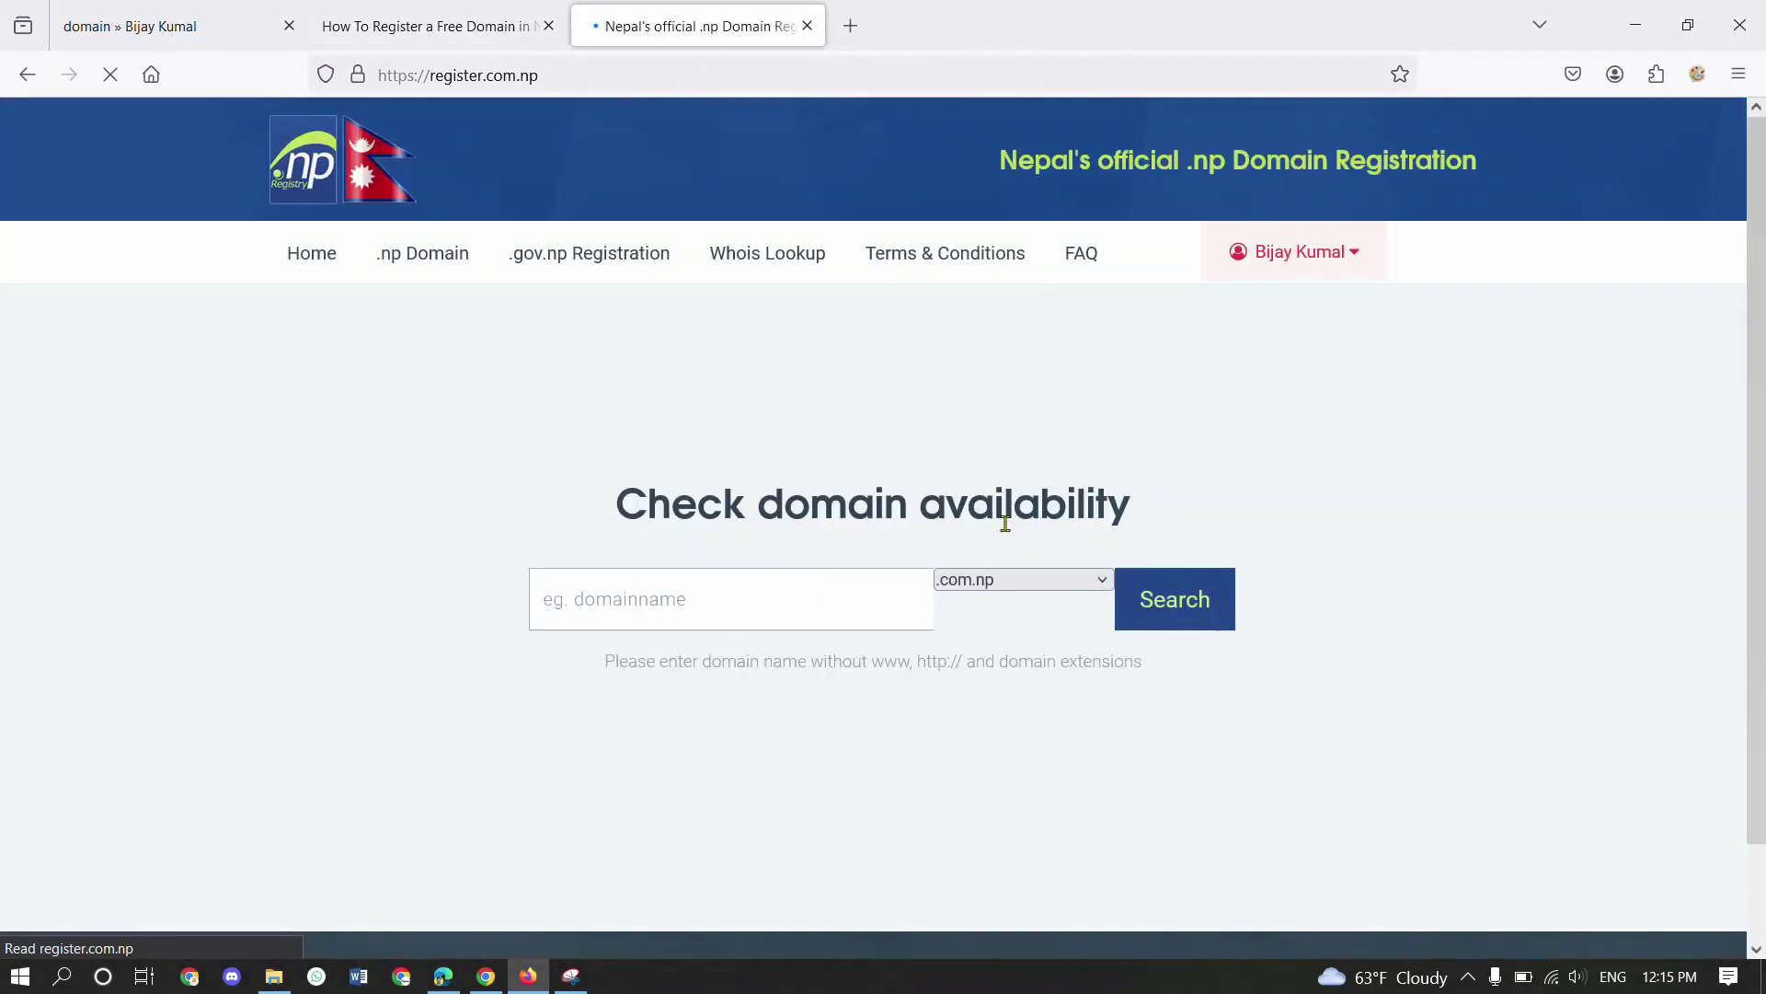
type("bijaykuma")
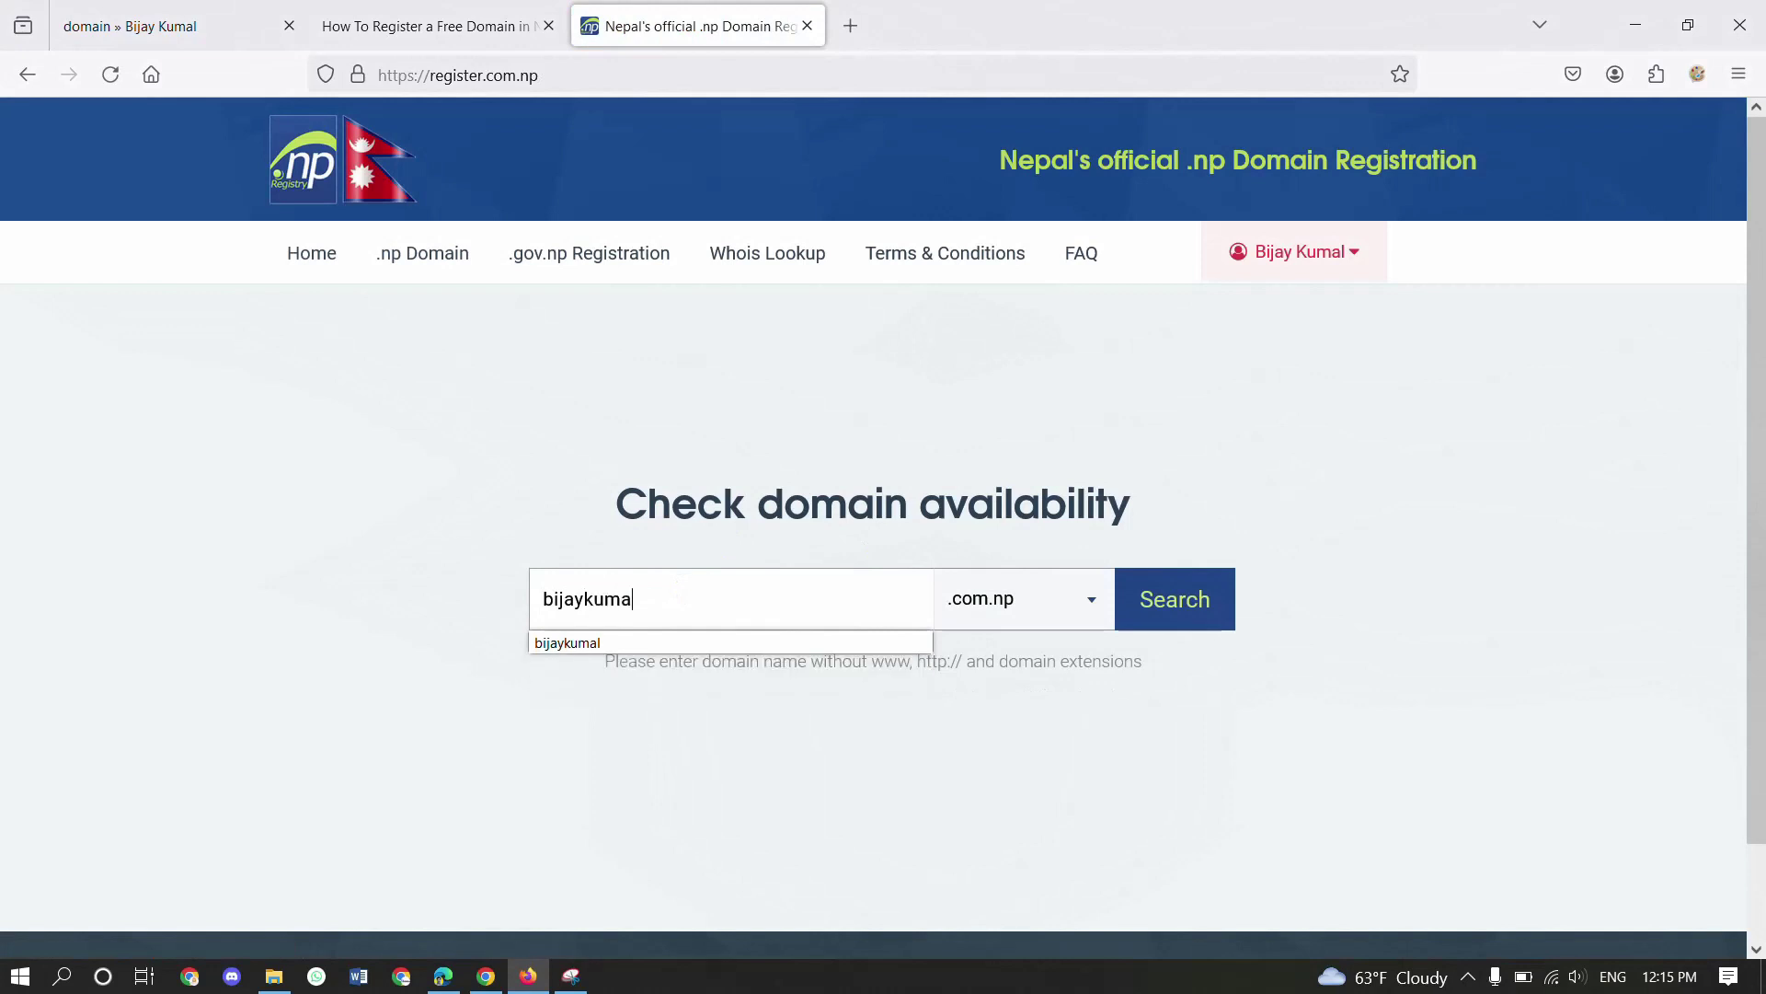
type("l123")
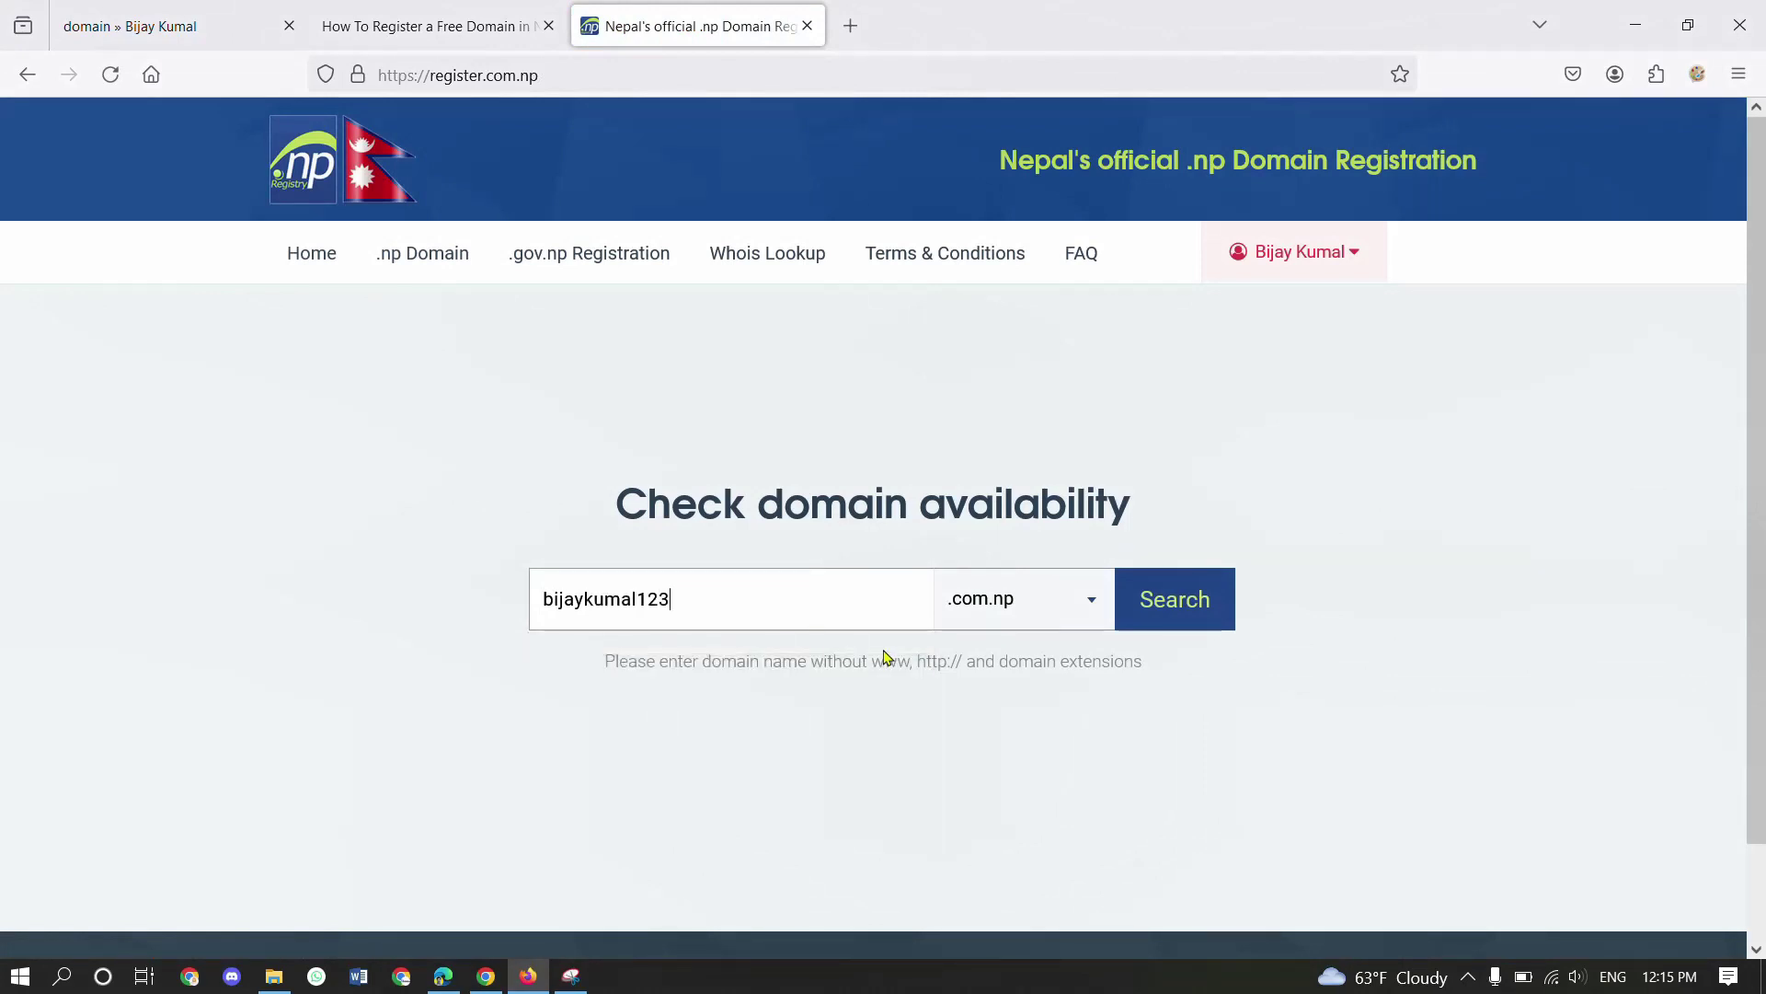
left_click(1207, 600)
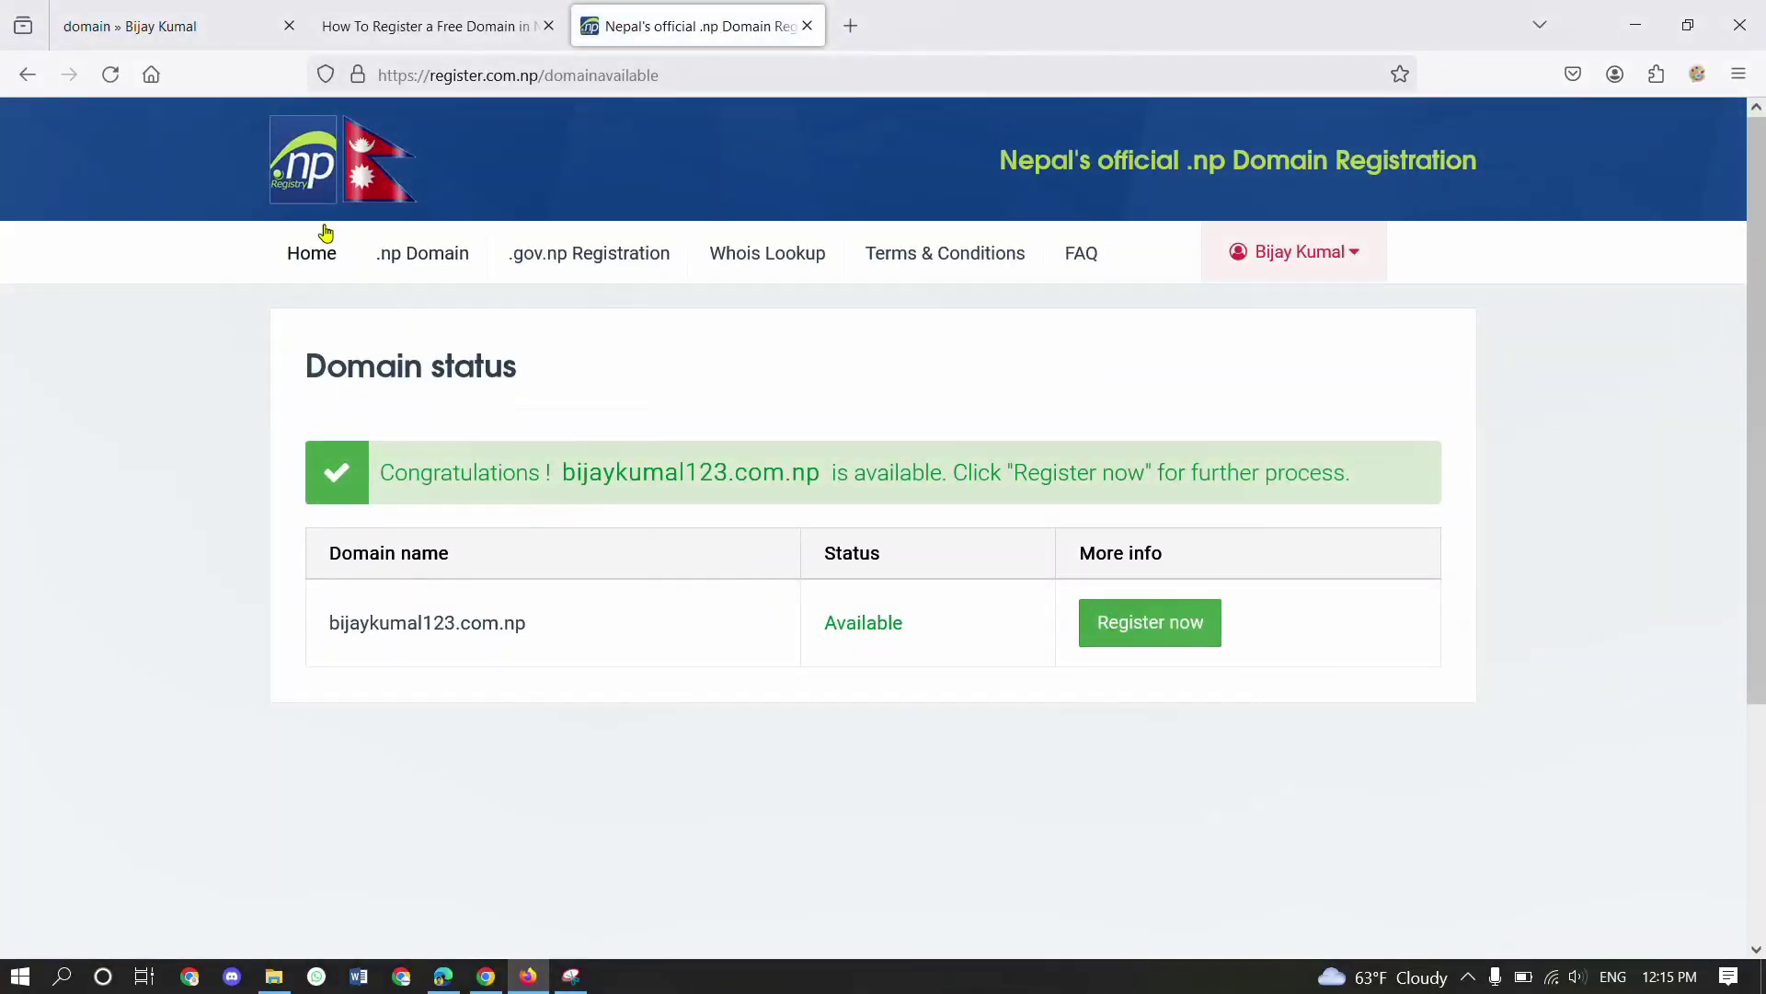
left_click(322, 267)
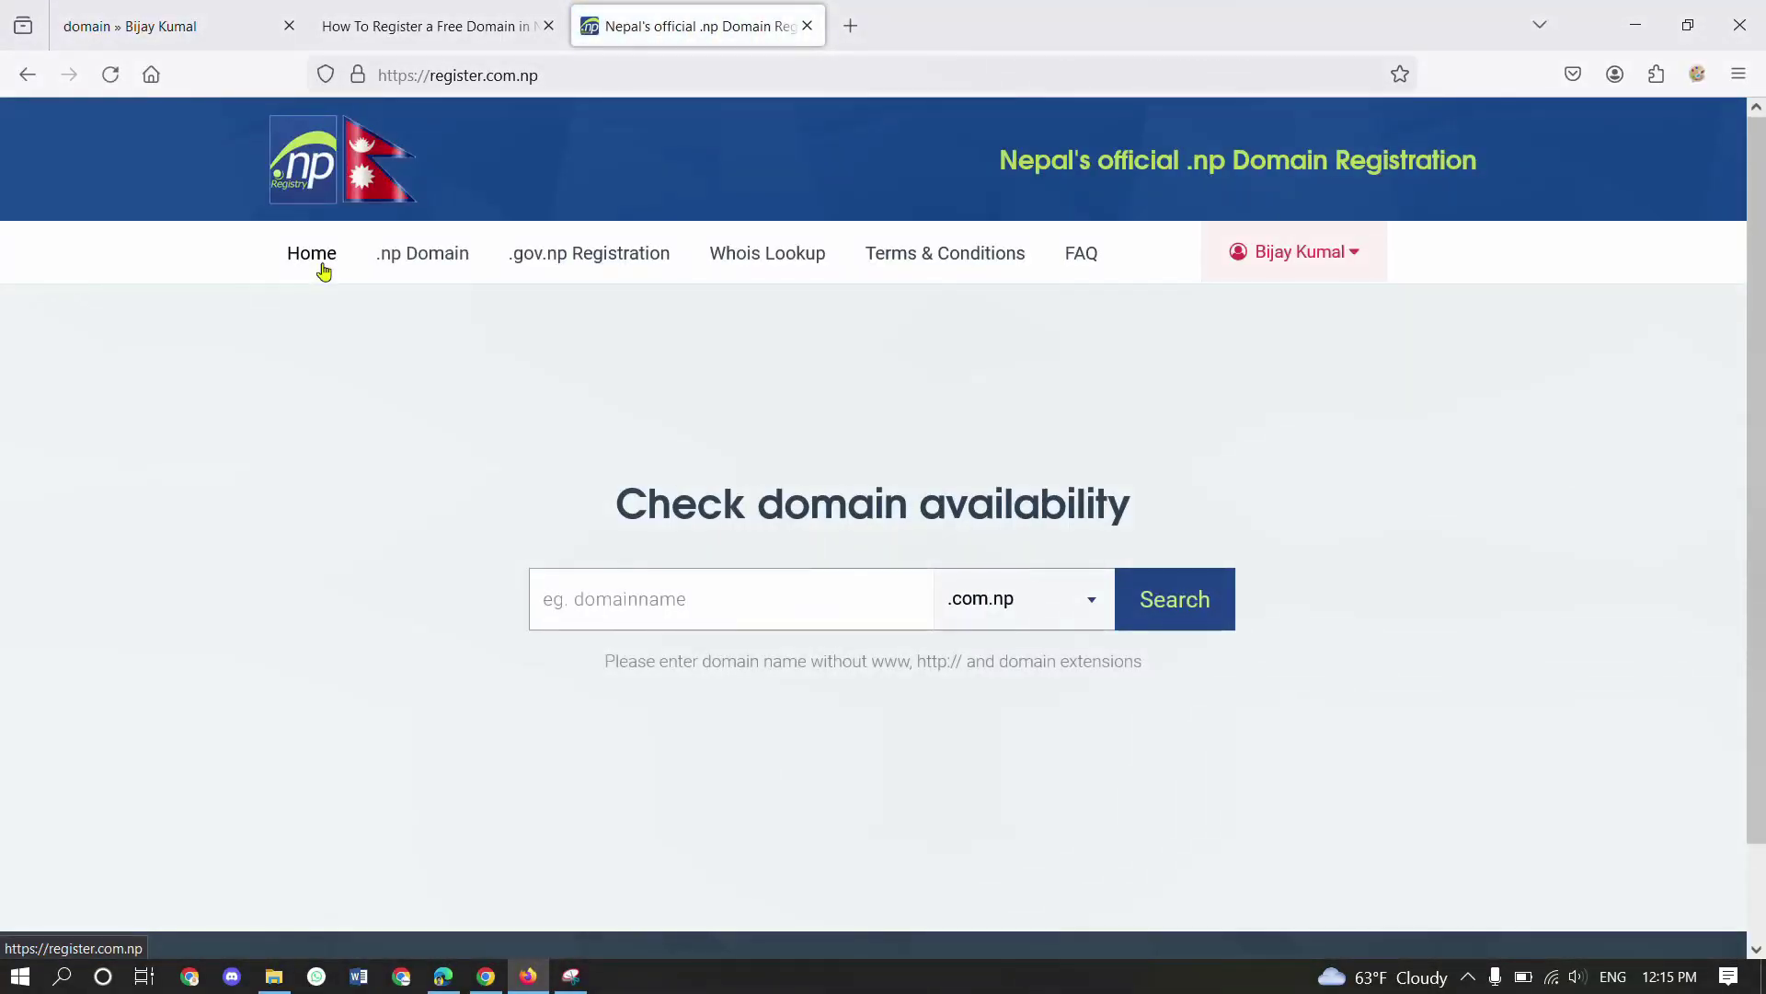
left_click(362, 11)
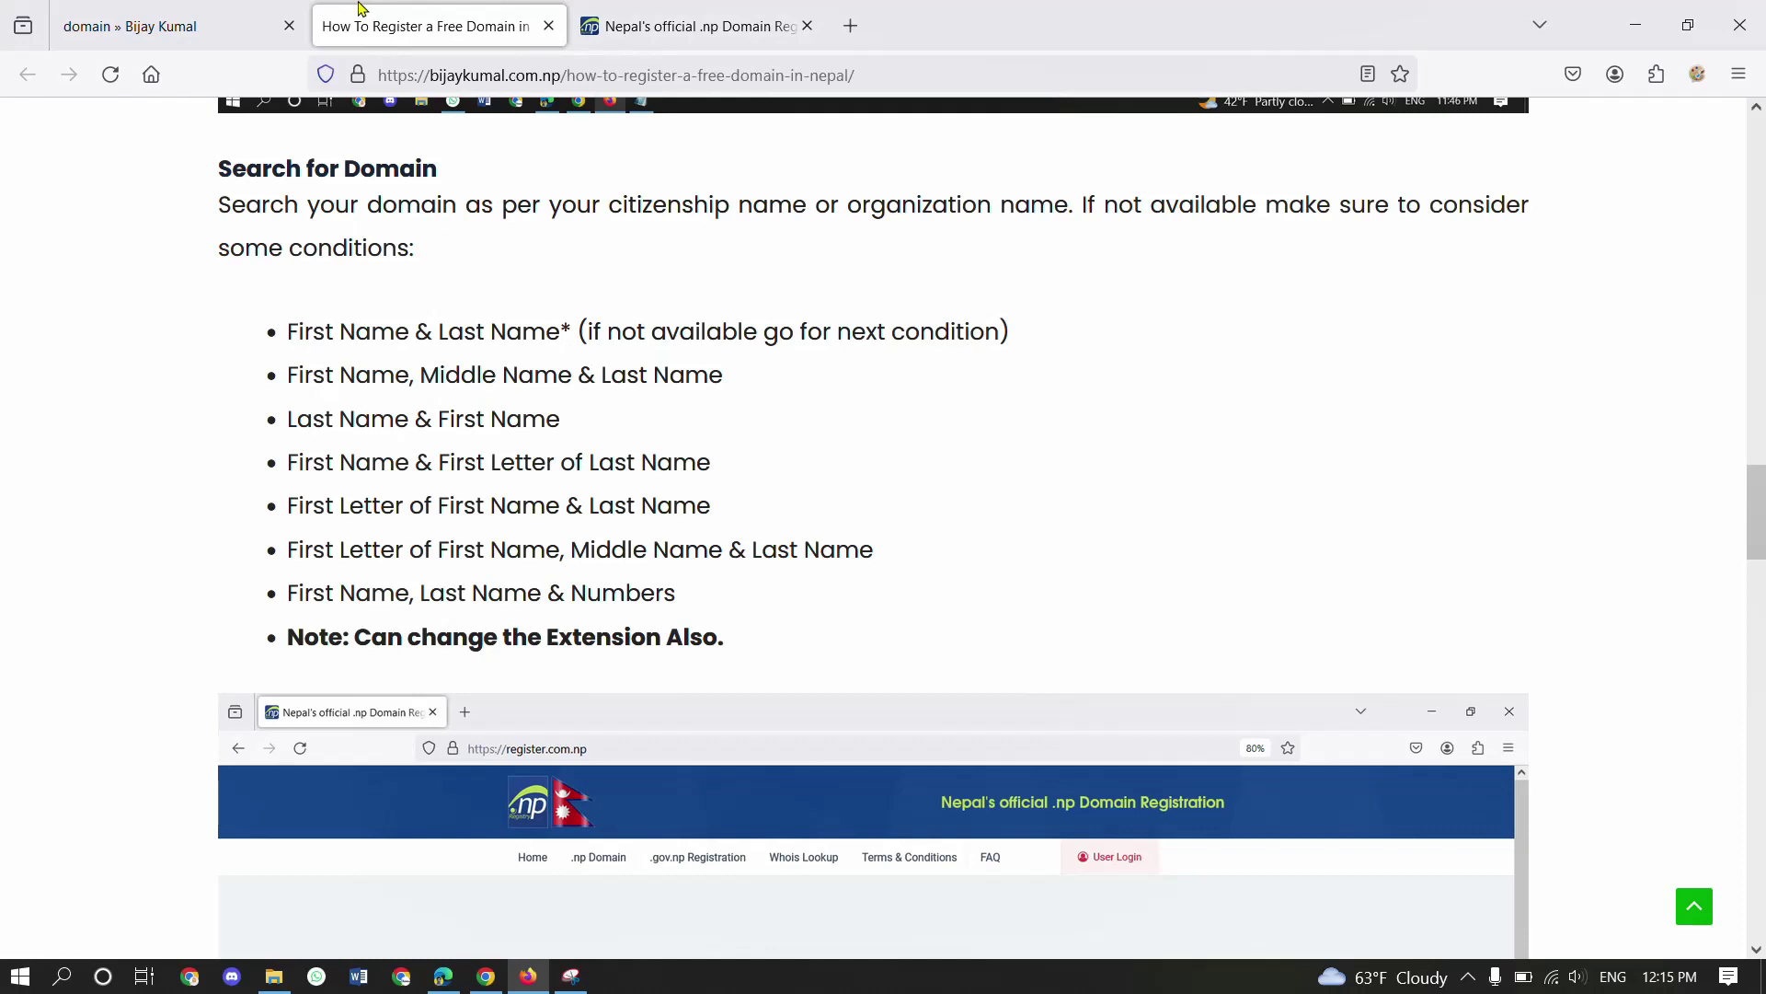
left_click(699, 25)
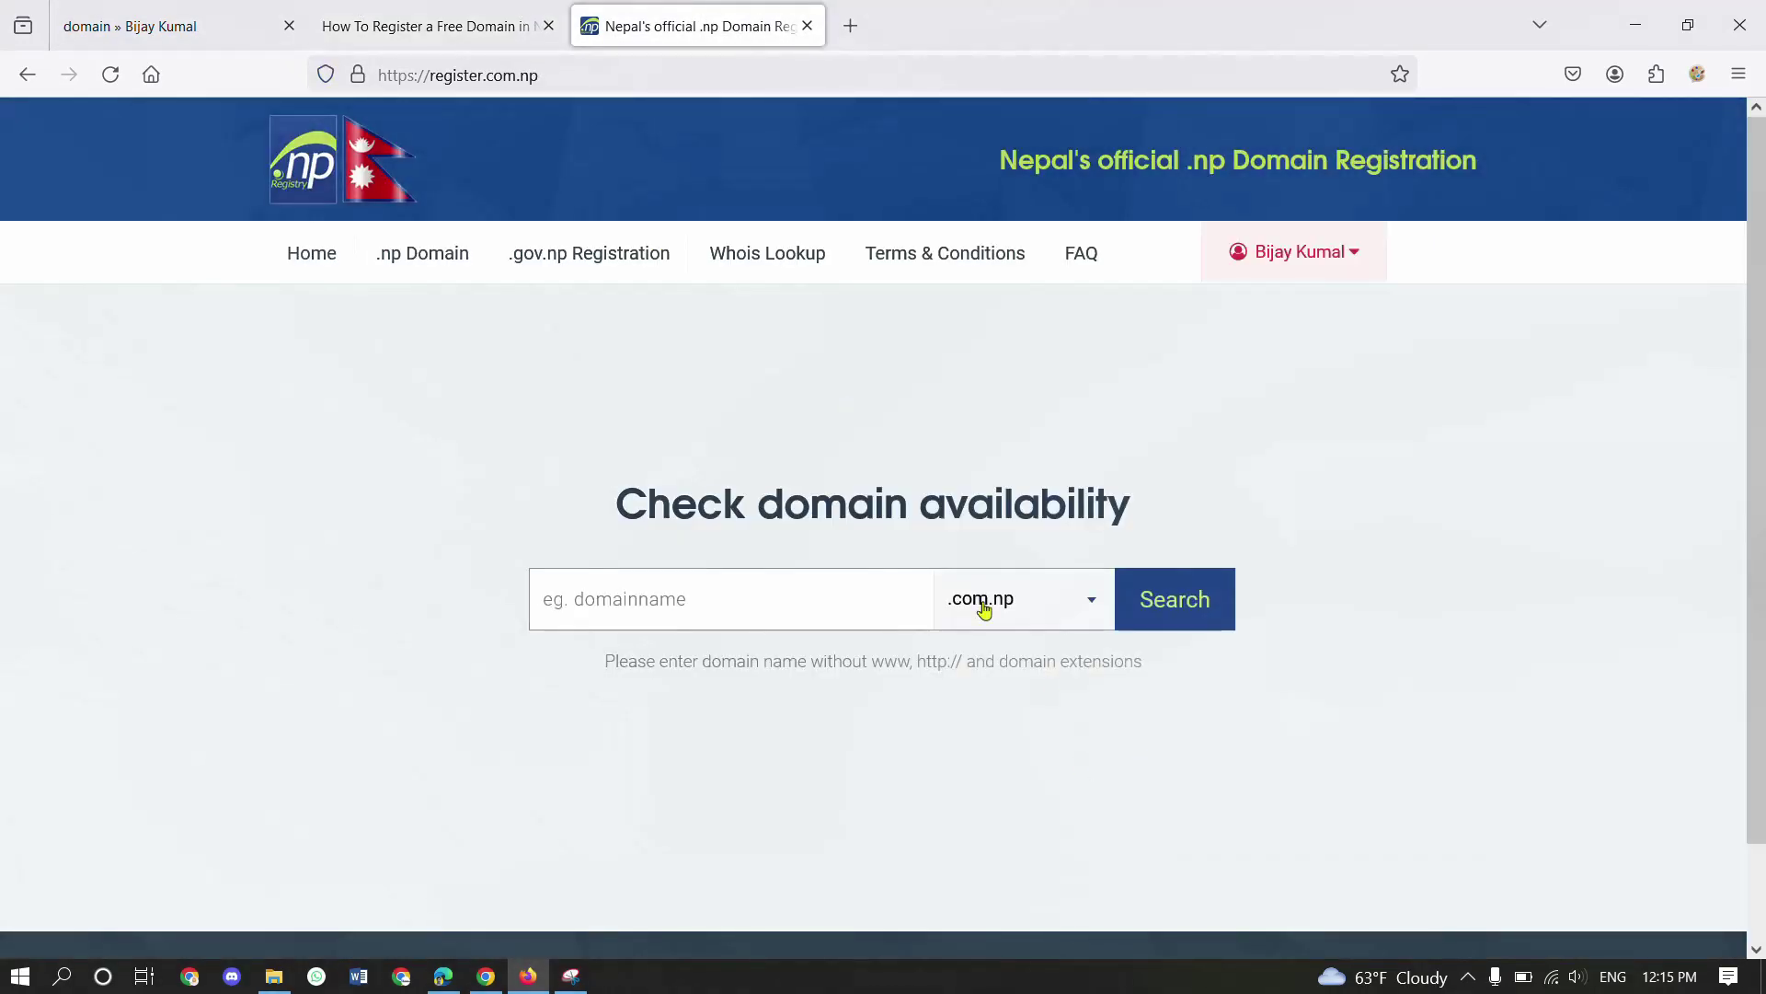
scroll(1052, 502, "down", 1)
left_click(1051, 502)
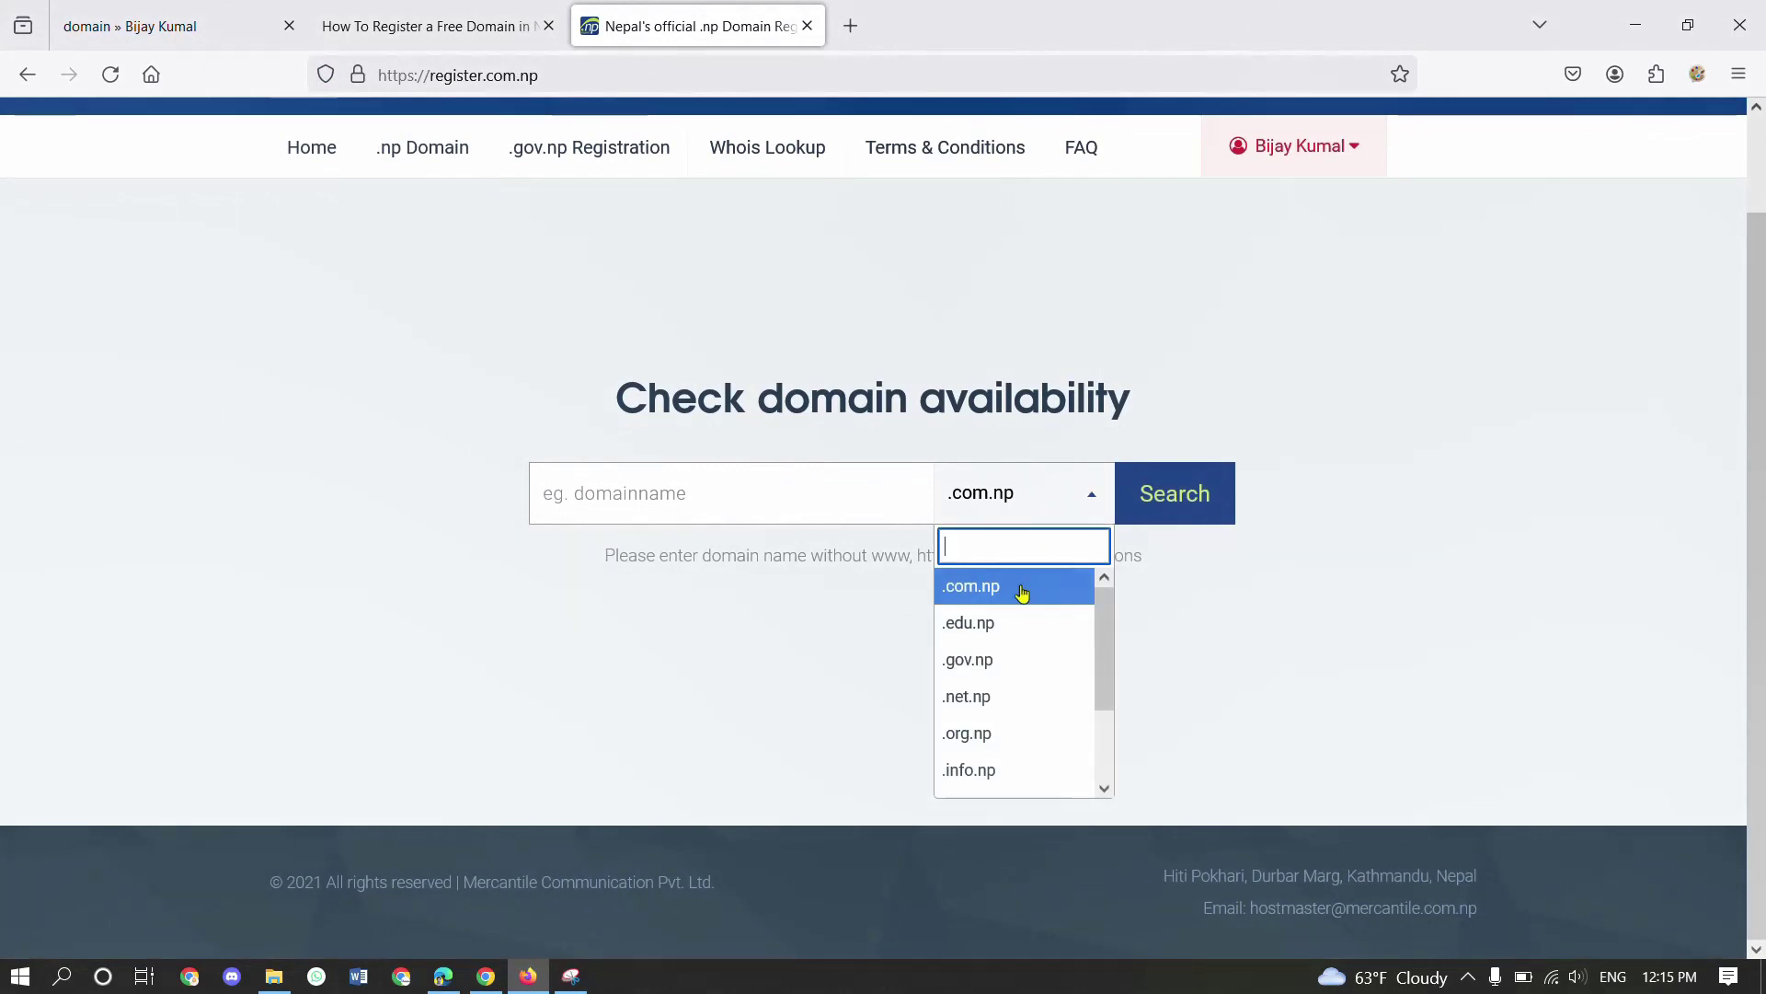
scroll(1031, 726, "down", 3)
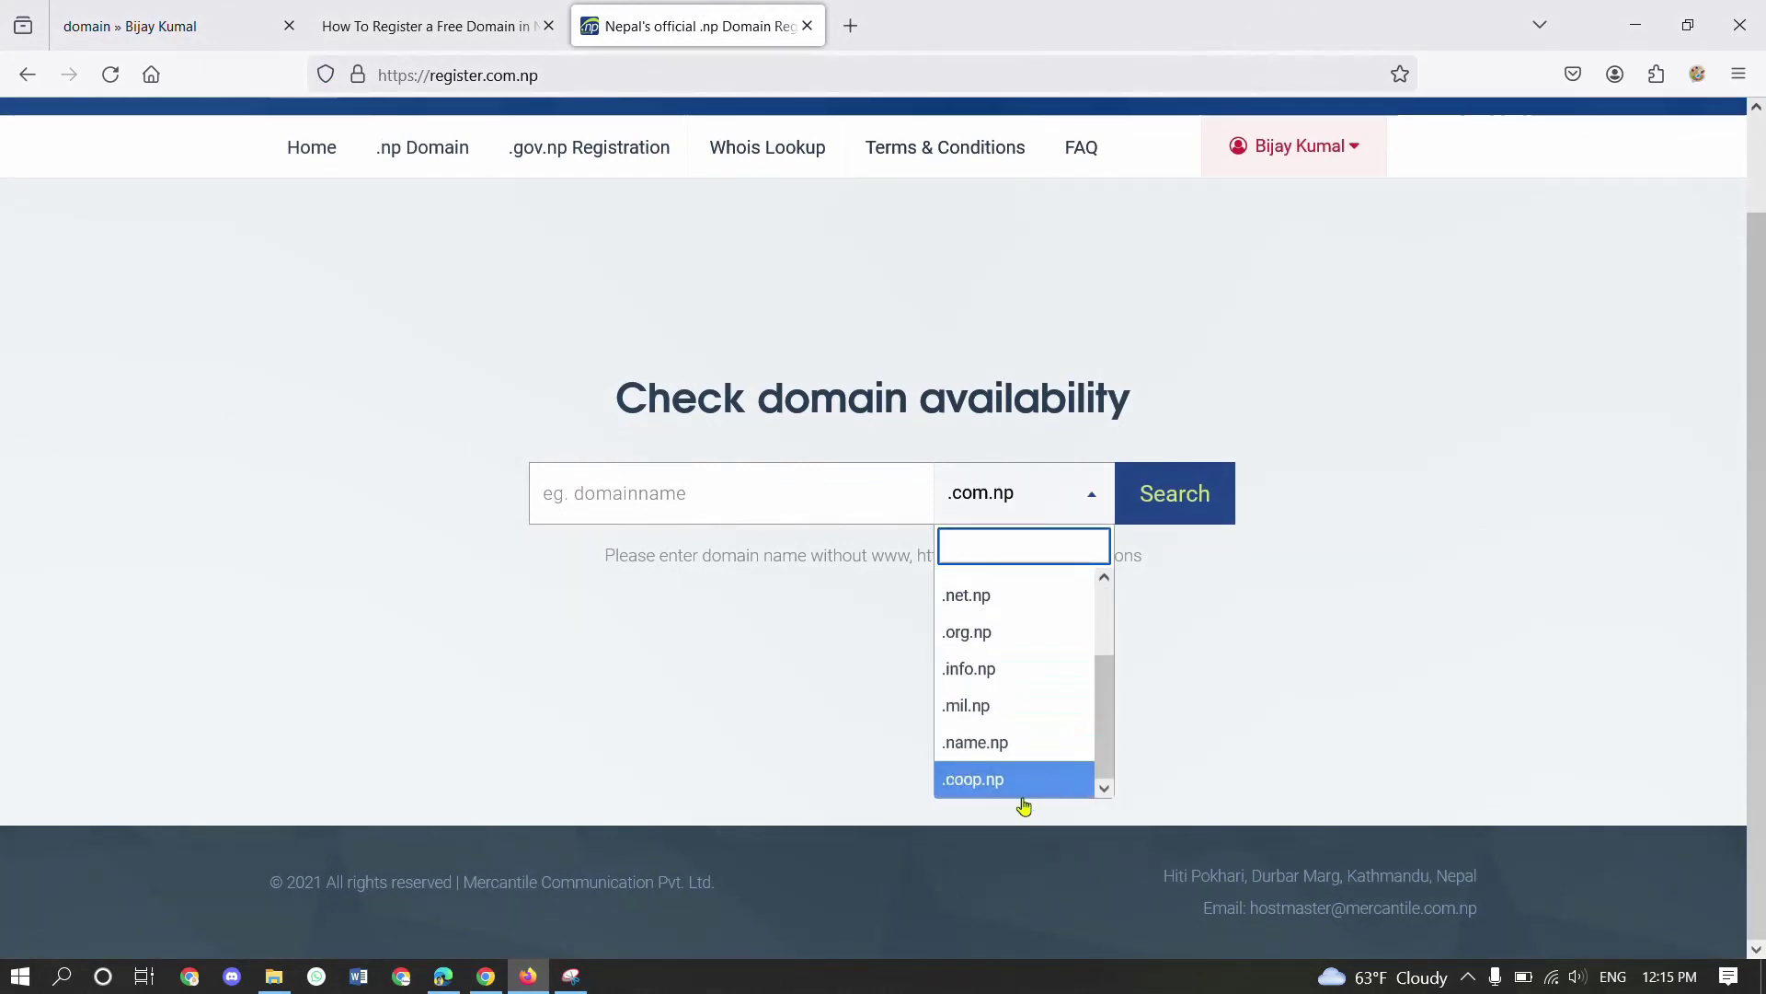
scroll(1032, 766, "down", 1)
scroll(1030, 721, "up", 3)
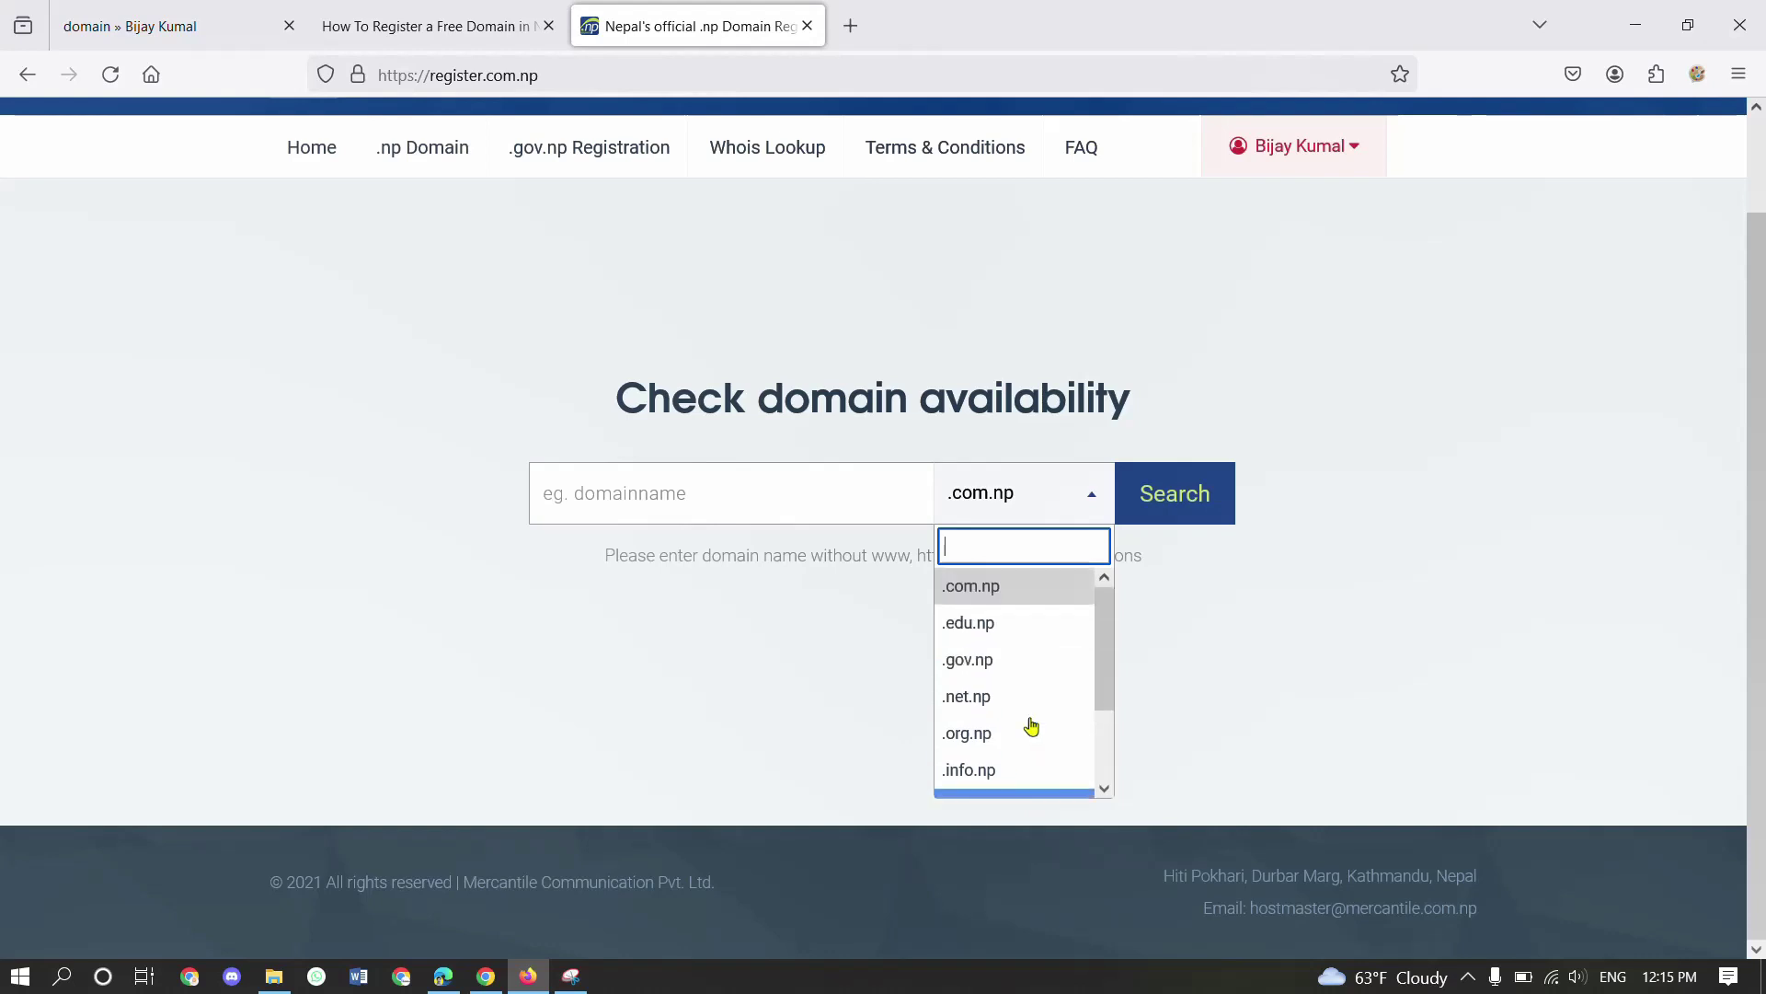
scroll(1017, 729, "down", 2)
scroll(1016, 730, "up", 2)
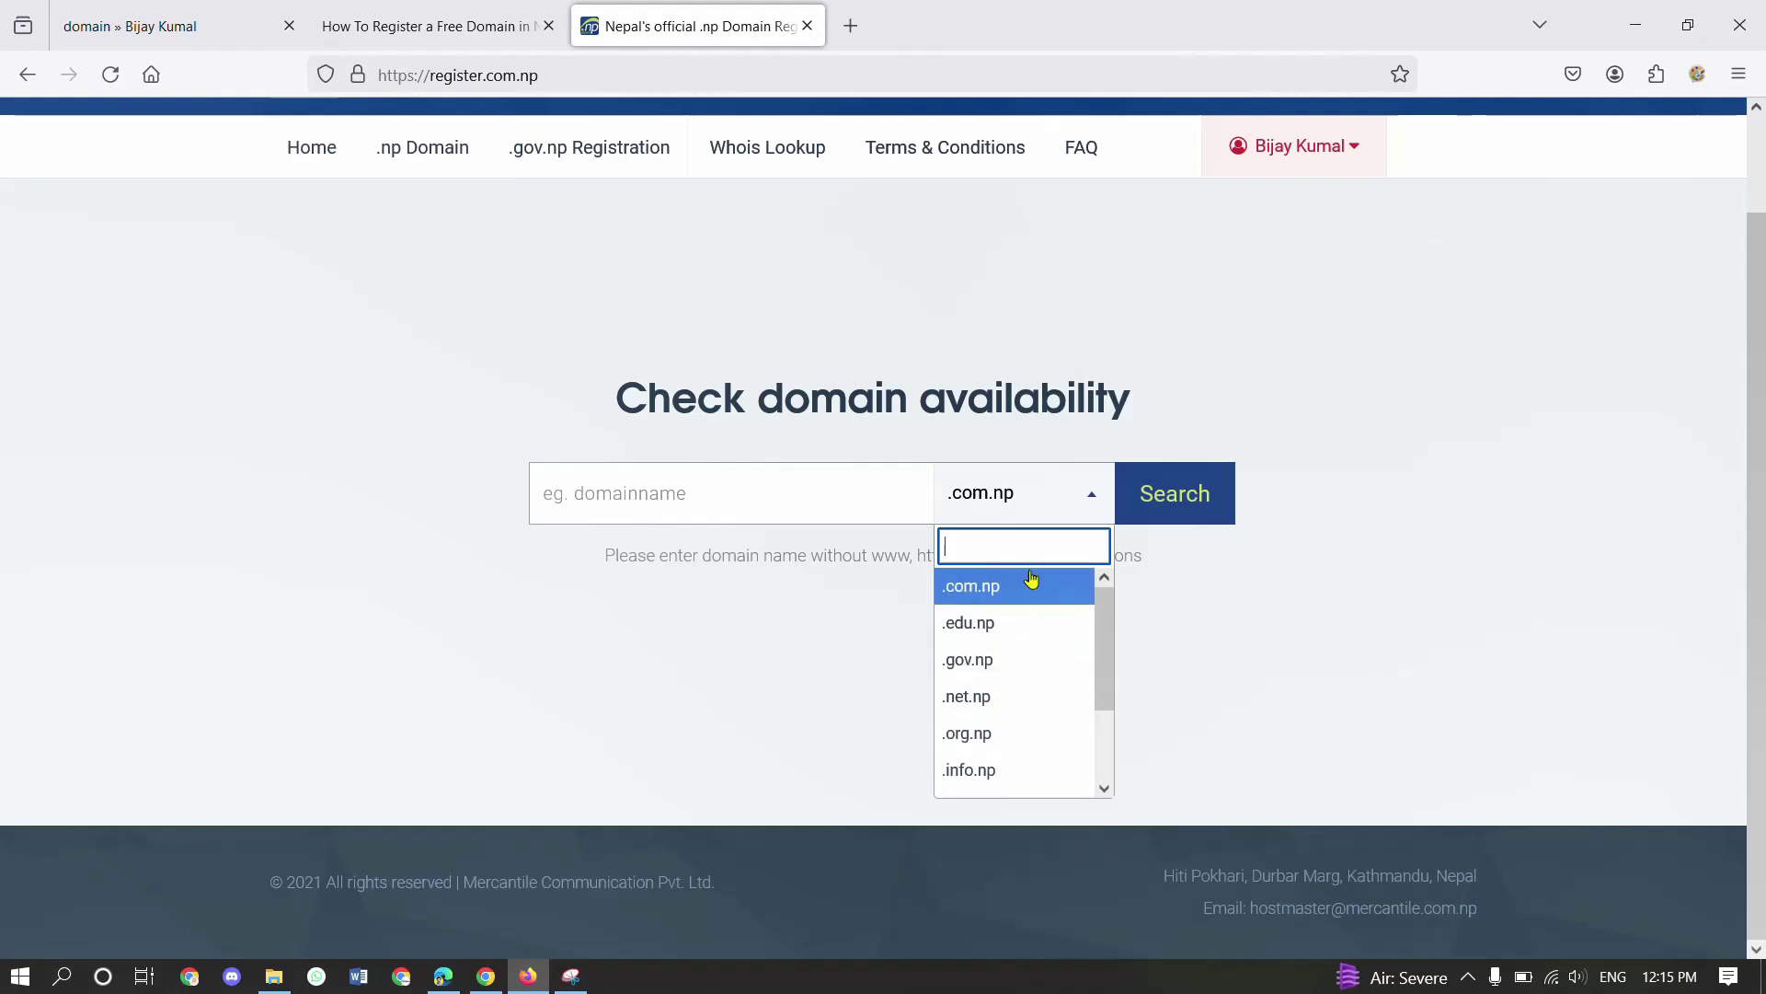
scroll(1022, 769, "down", 2)
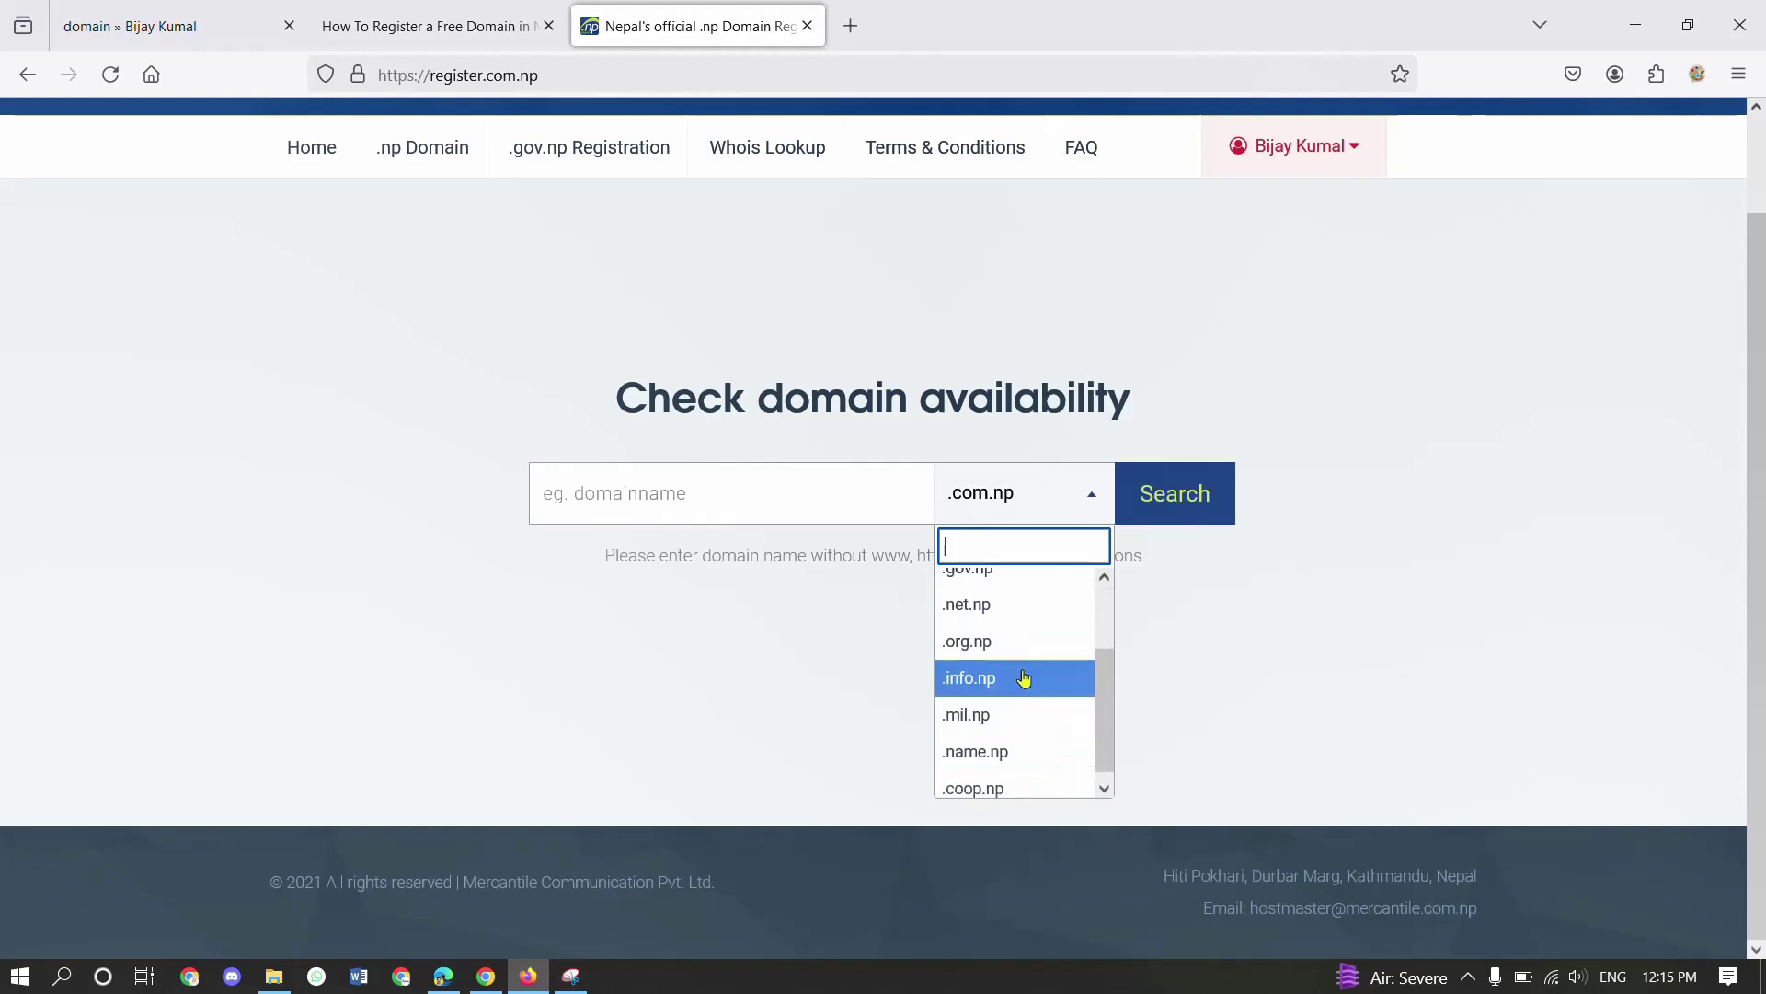
scroll(1021, 676, "up", 2)
left_click(783, 506)
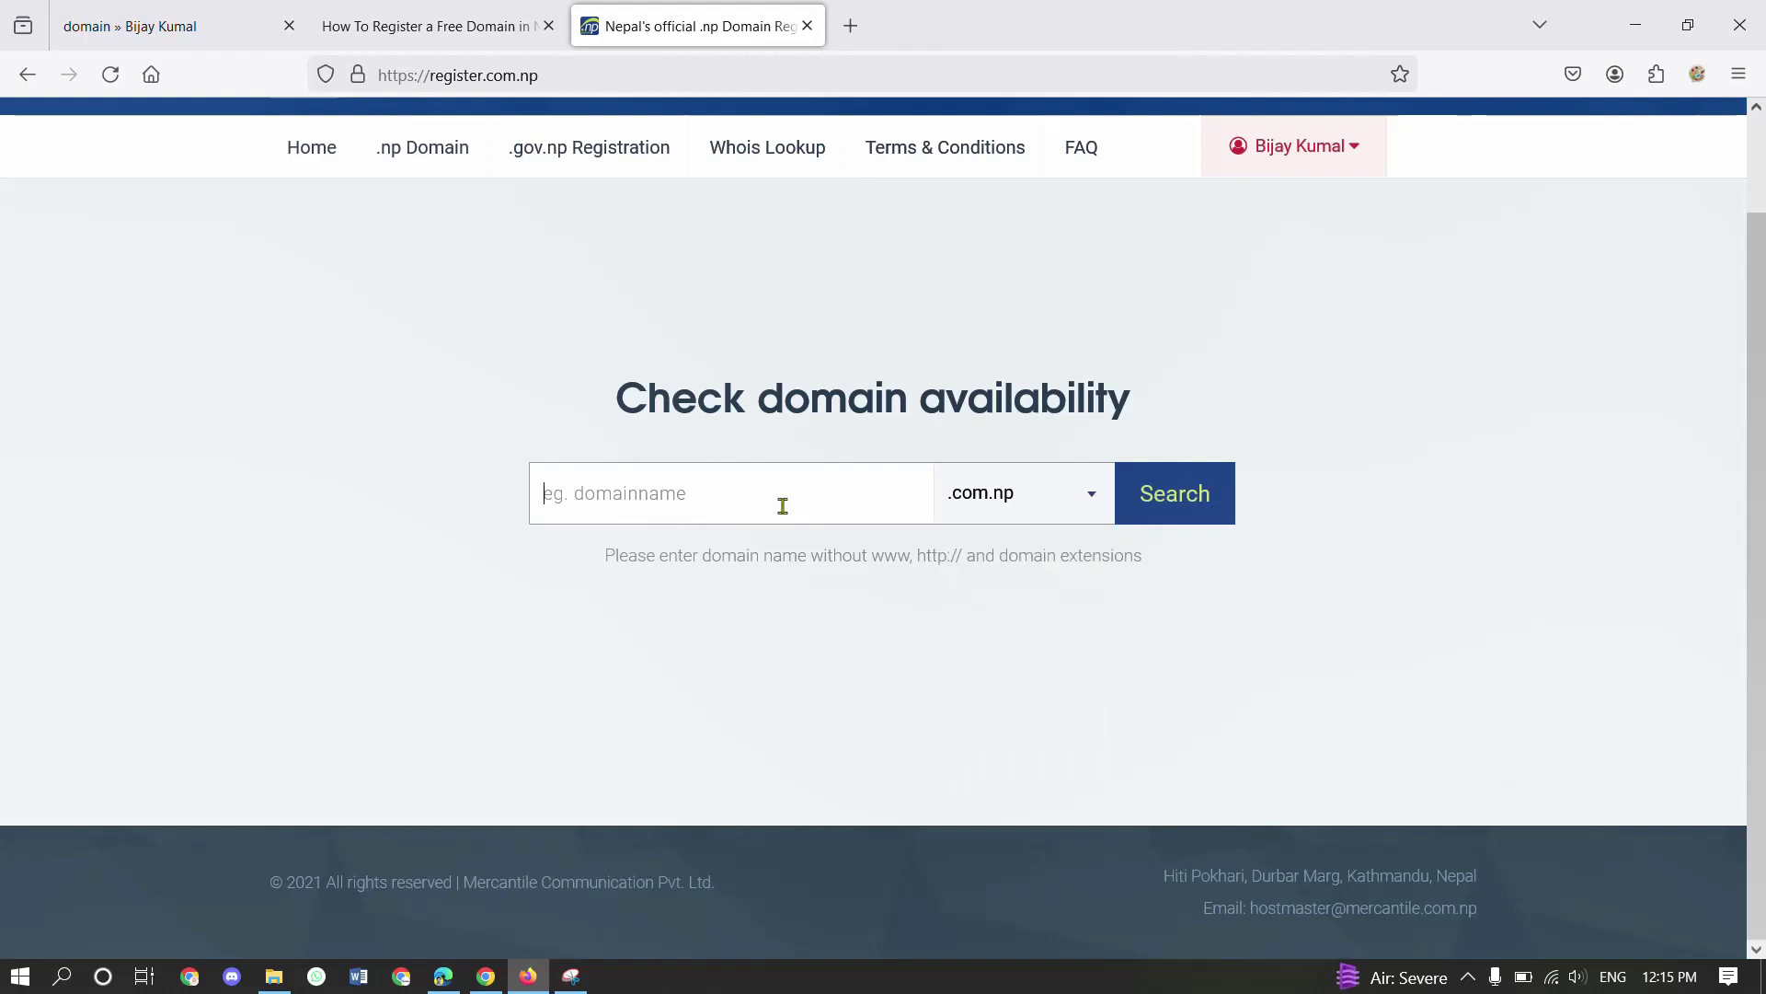
left_click(1016, 515)
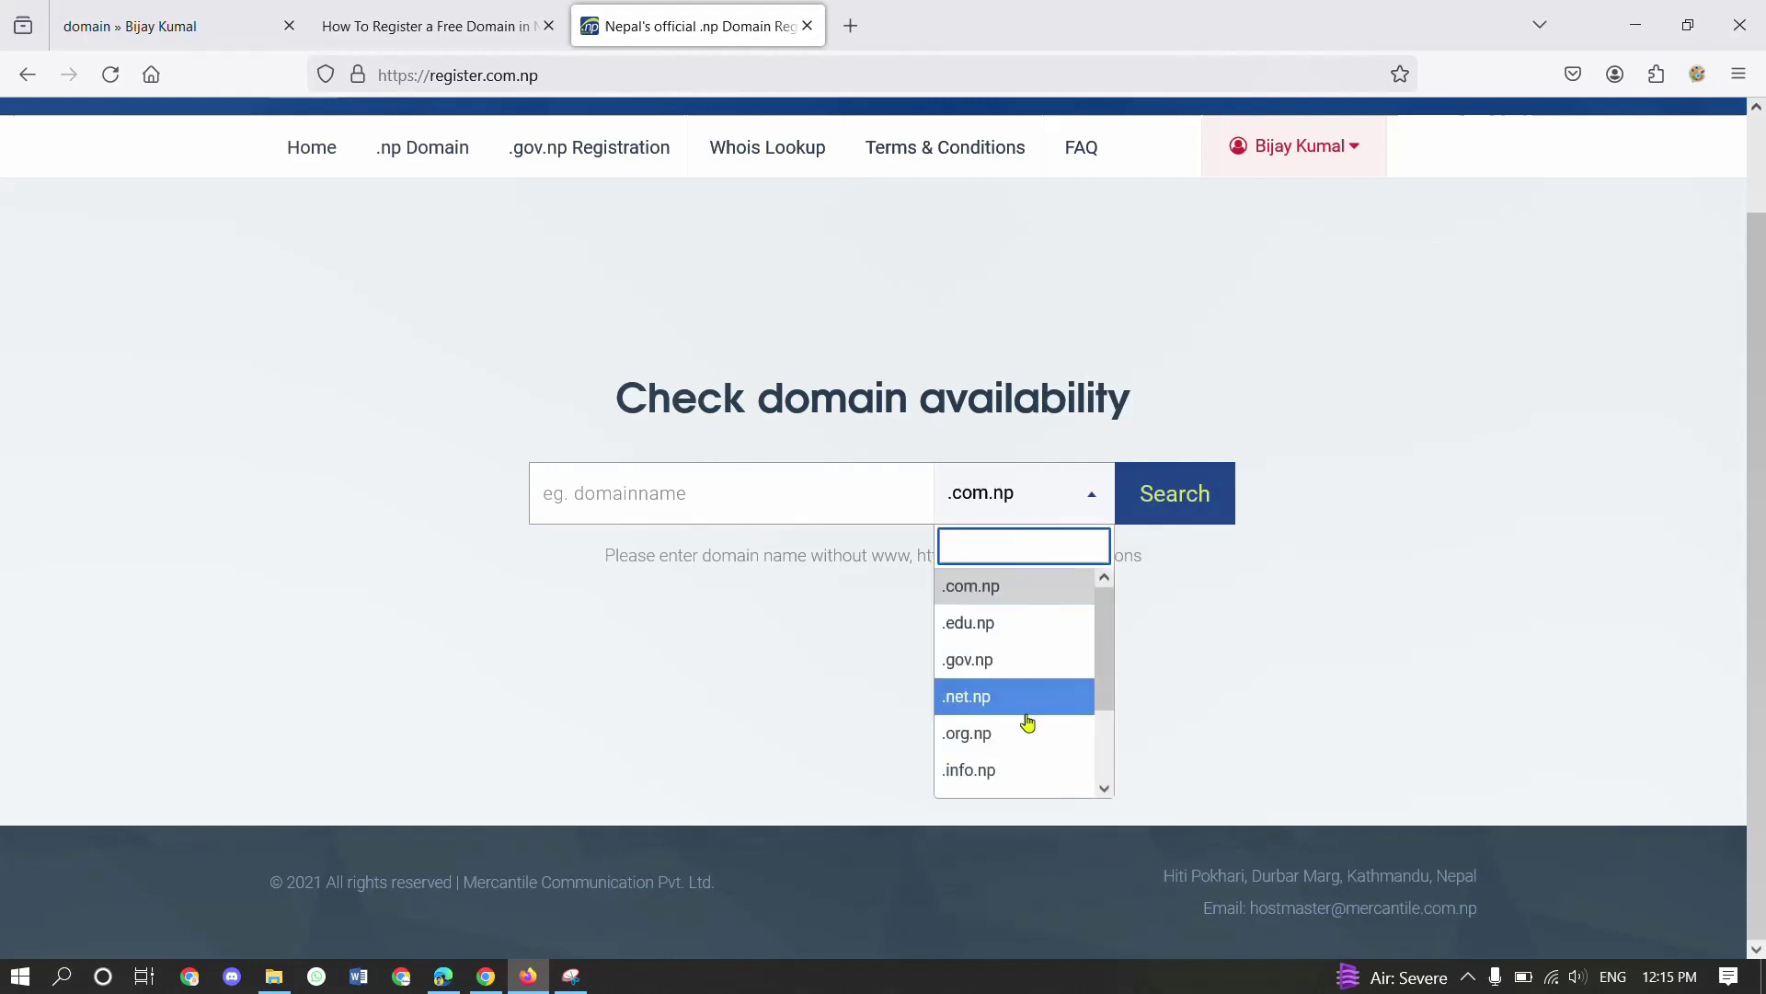
scroll(1028, 724, "down", 2)
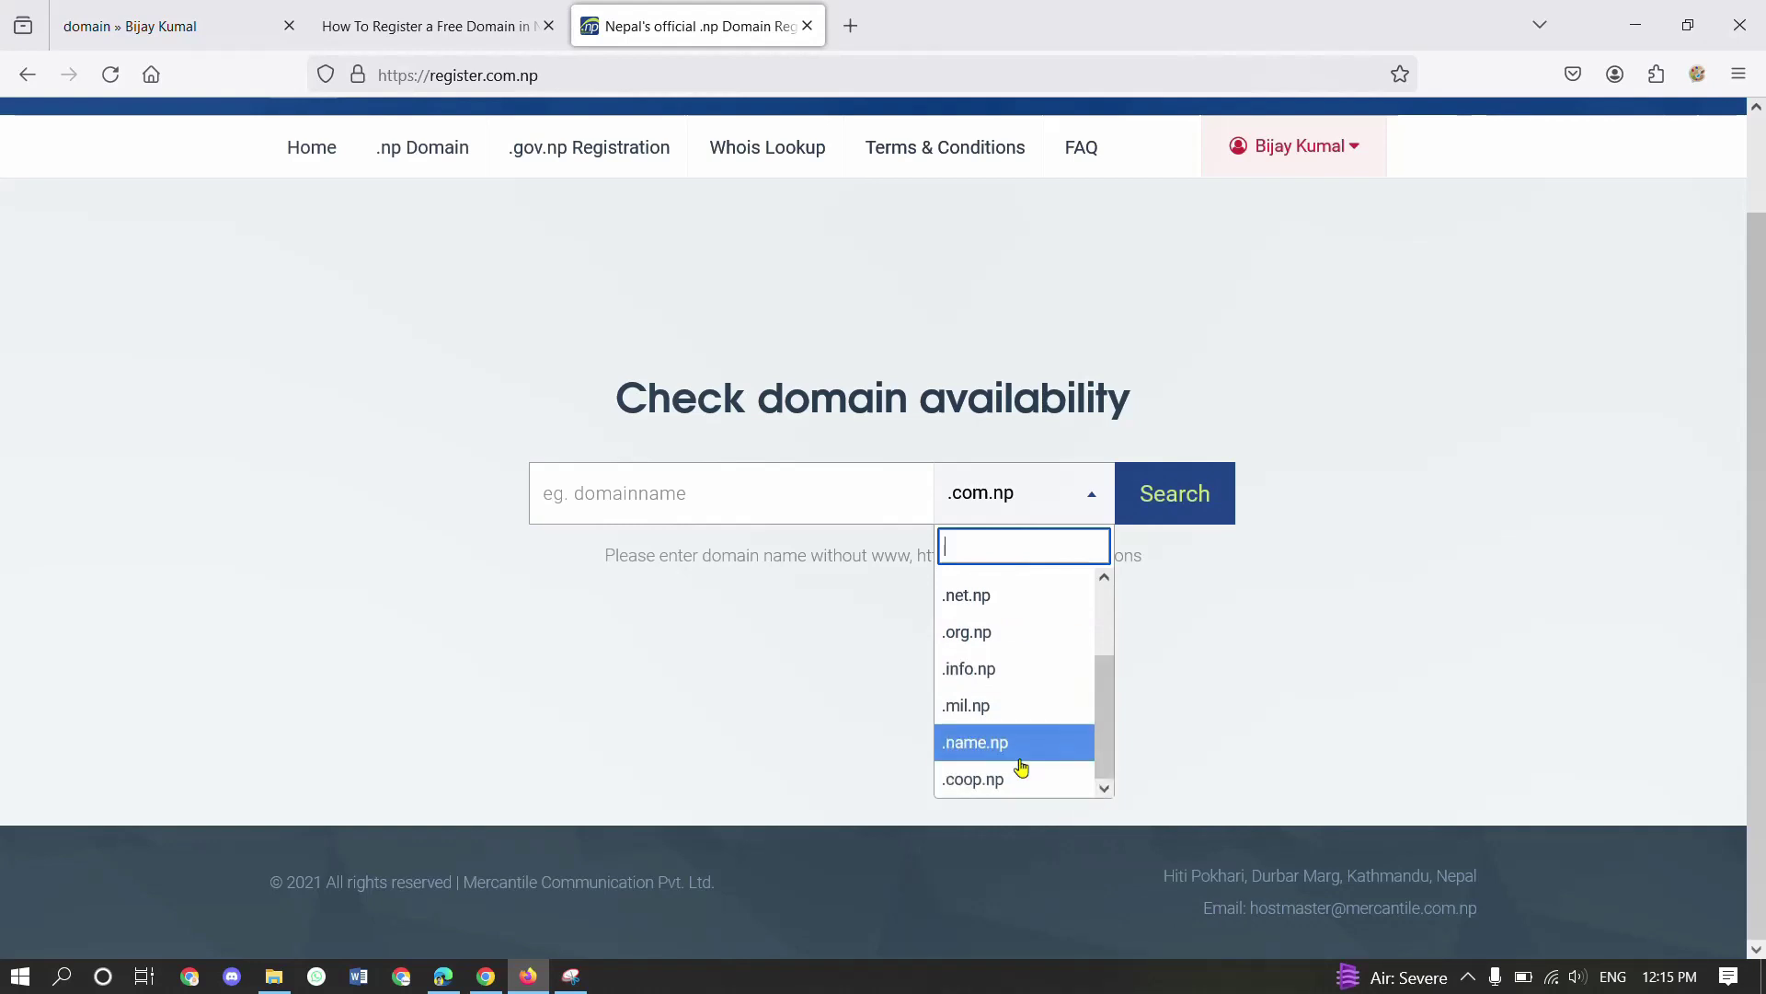
scroll(1018, 709, "up", 2)
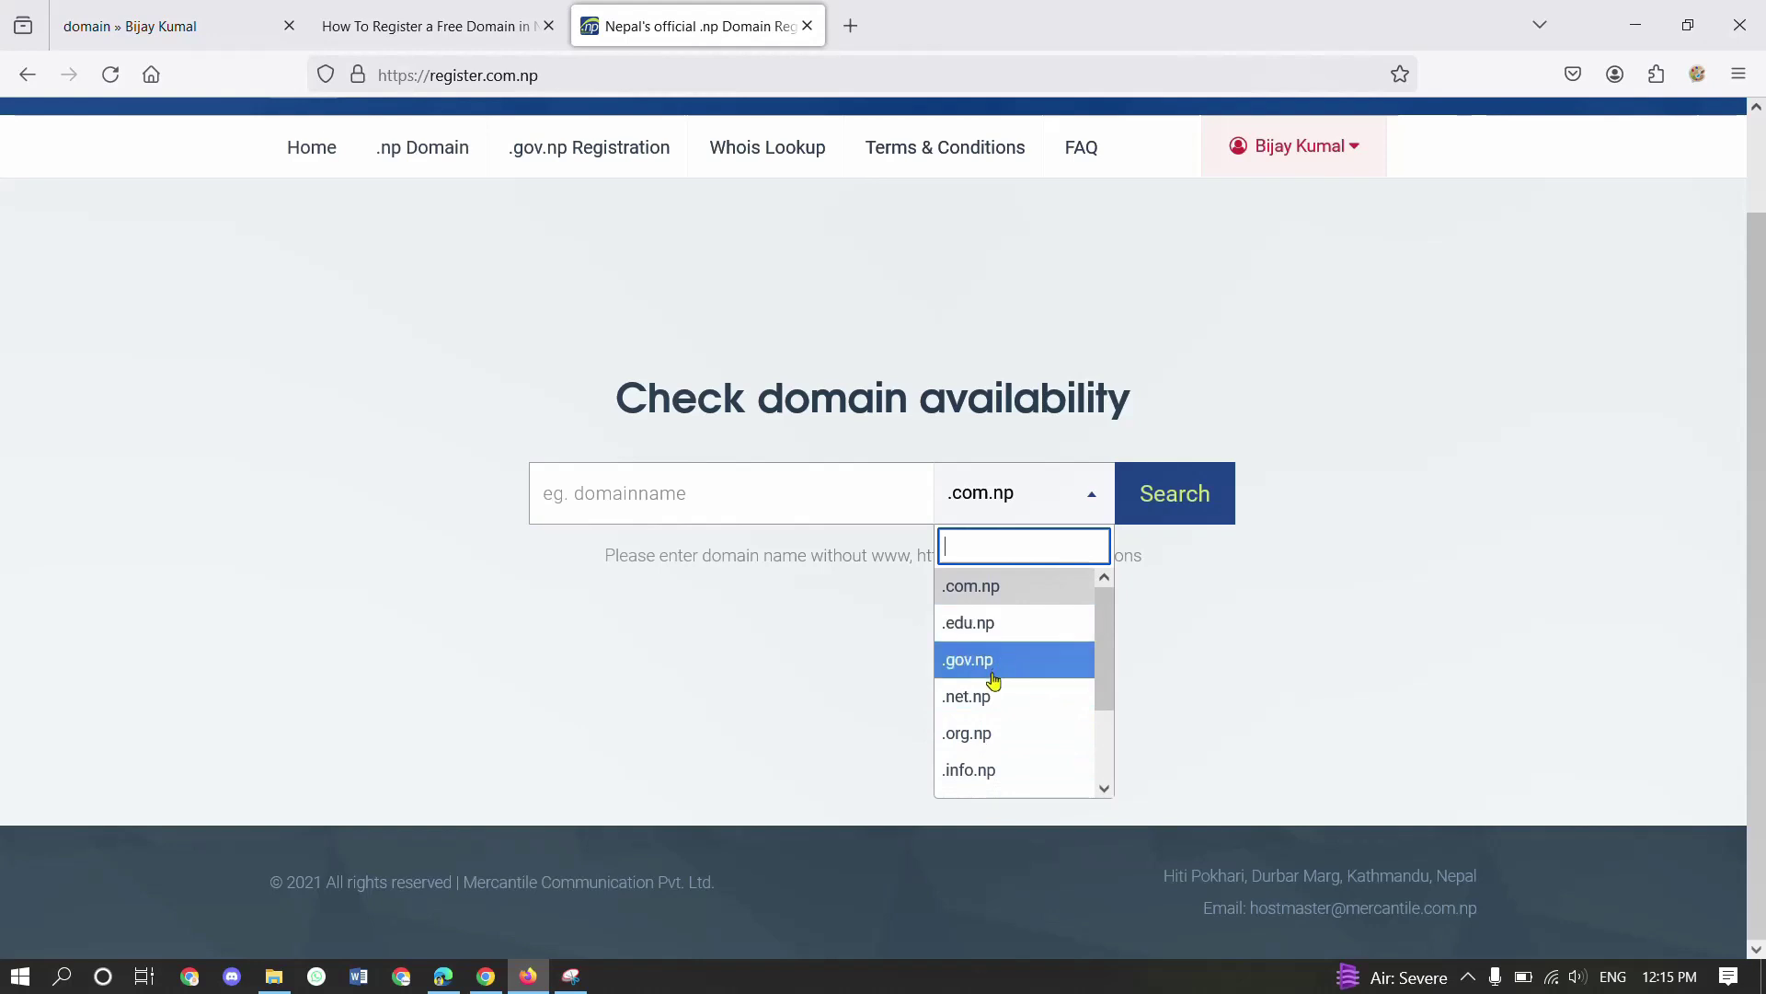
scroll(1005, 699, "down", 2)
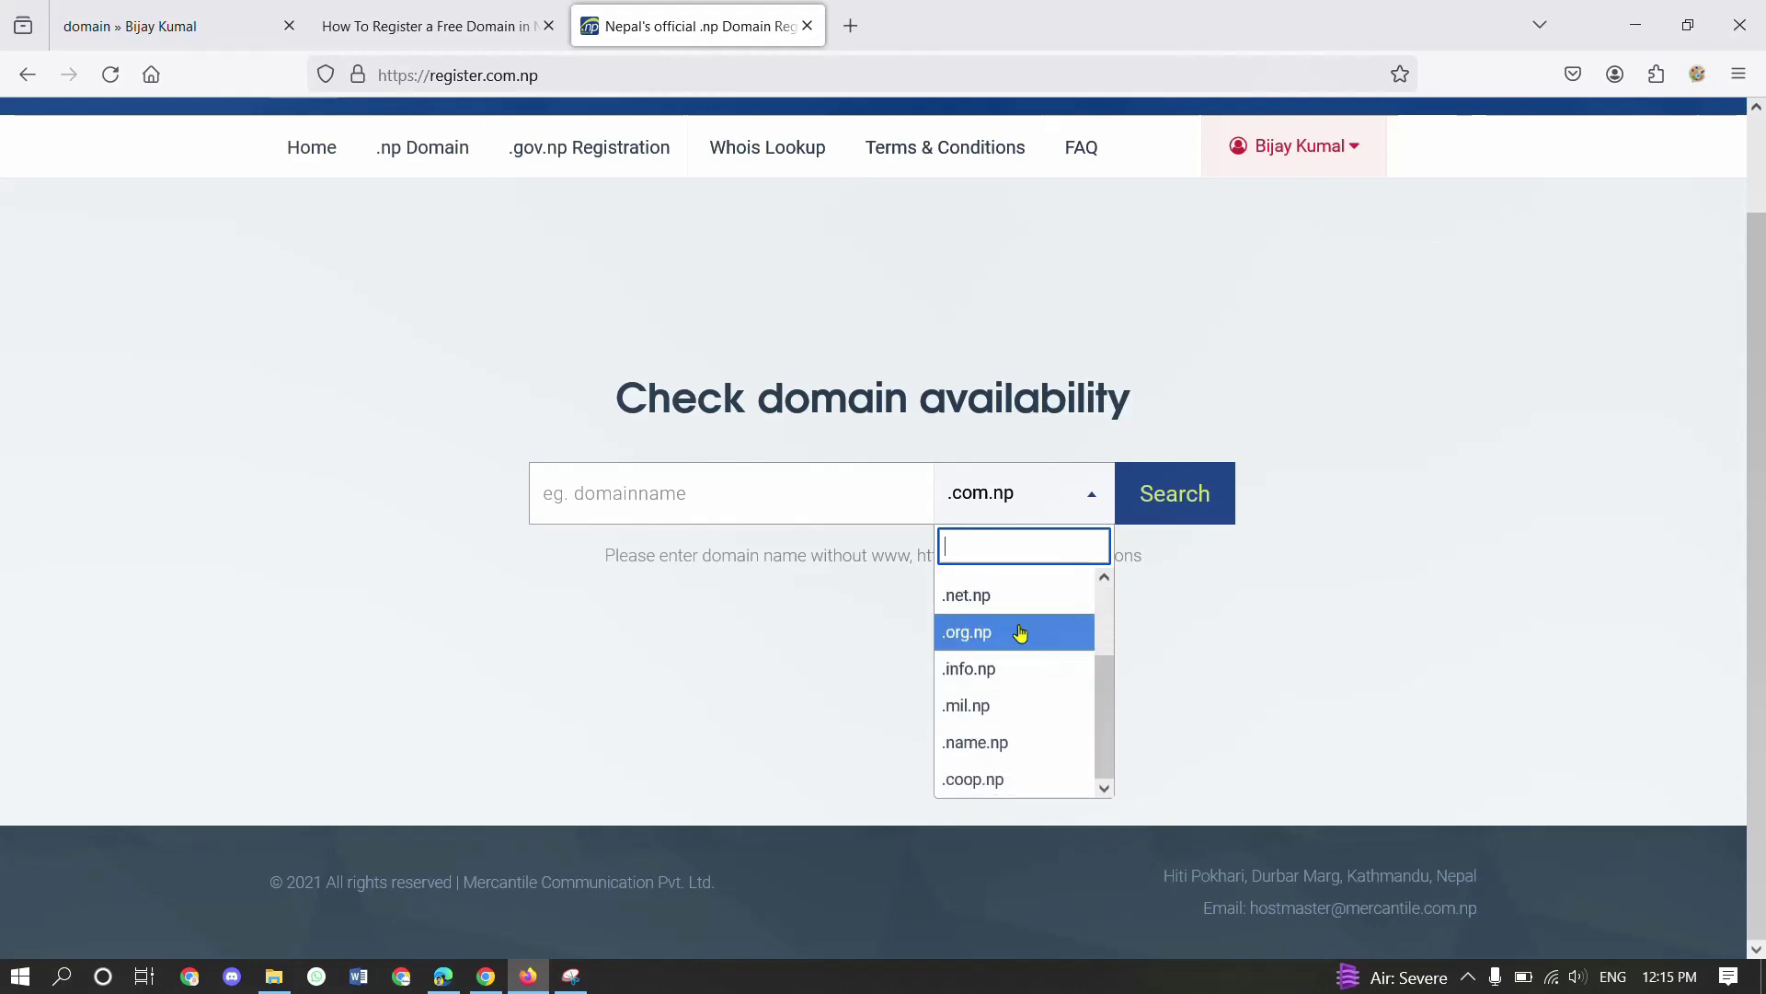
left_click(1138, 610)
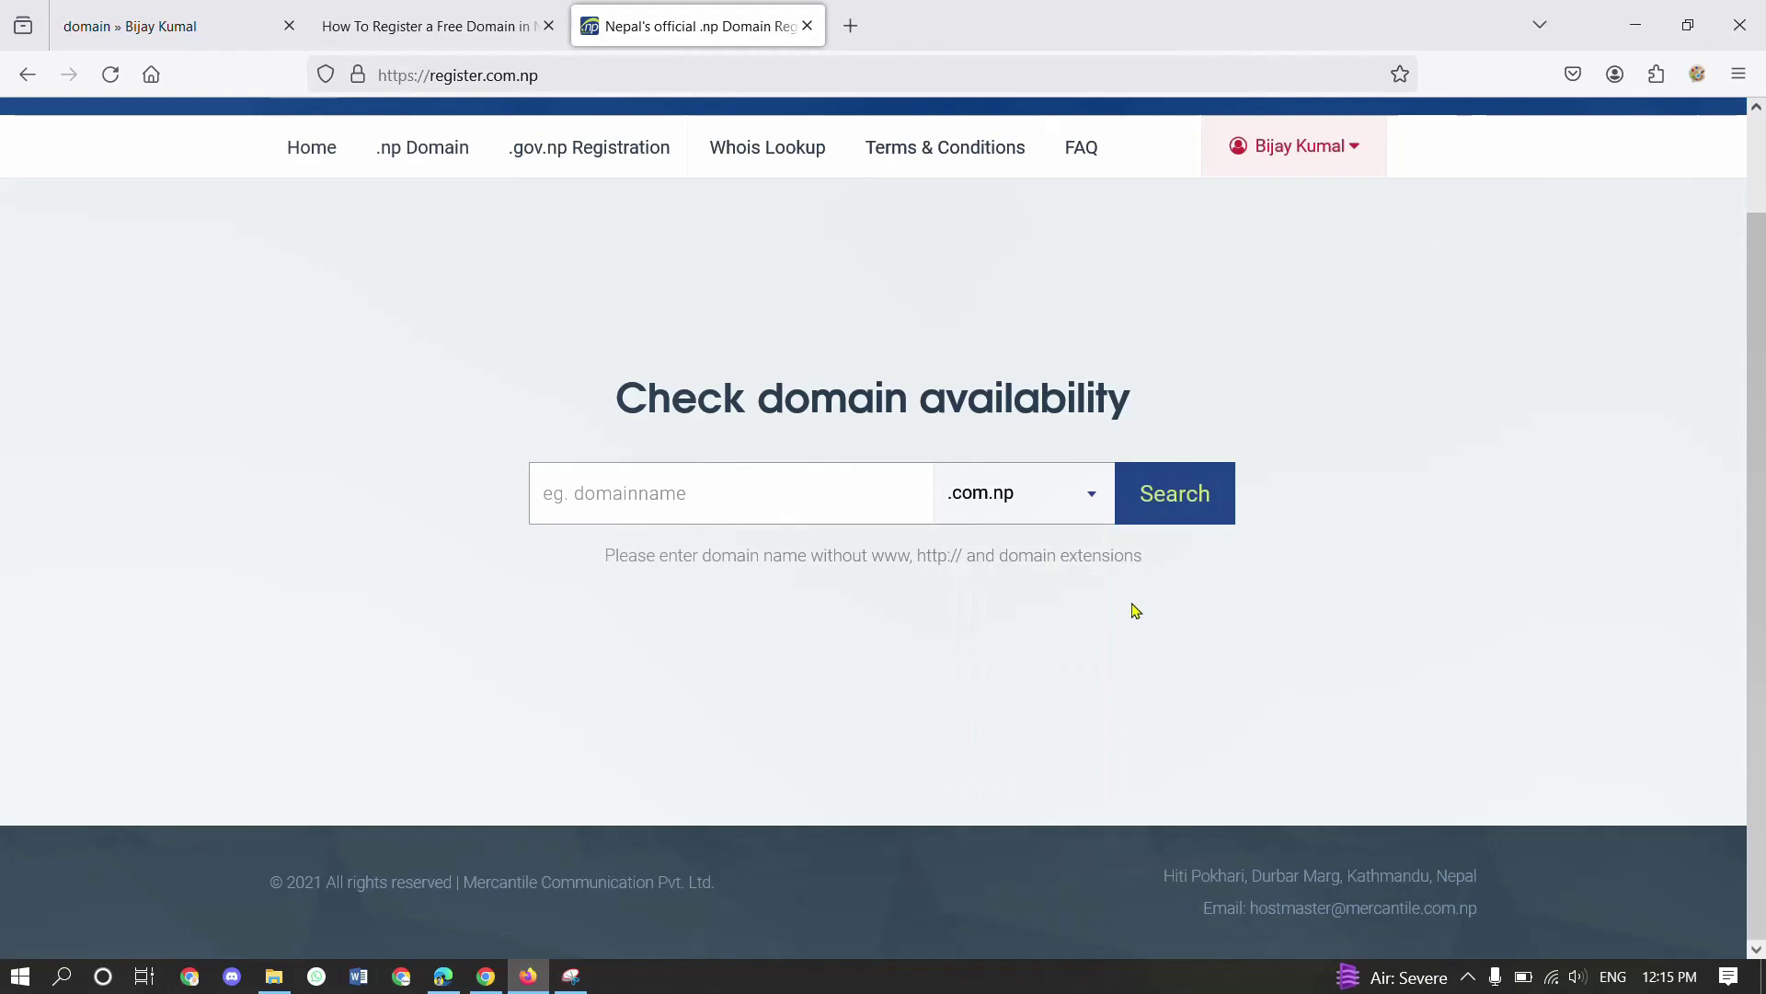
- Highlight the tutorial's note about changing the domain extension
left_click(802, 512)
left_click(541, 13)
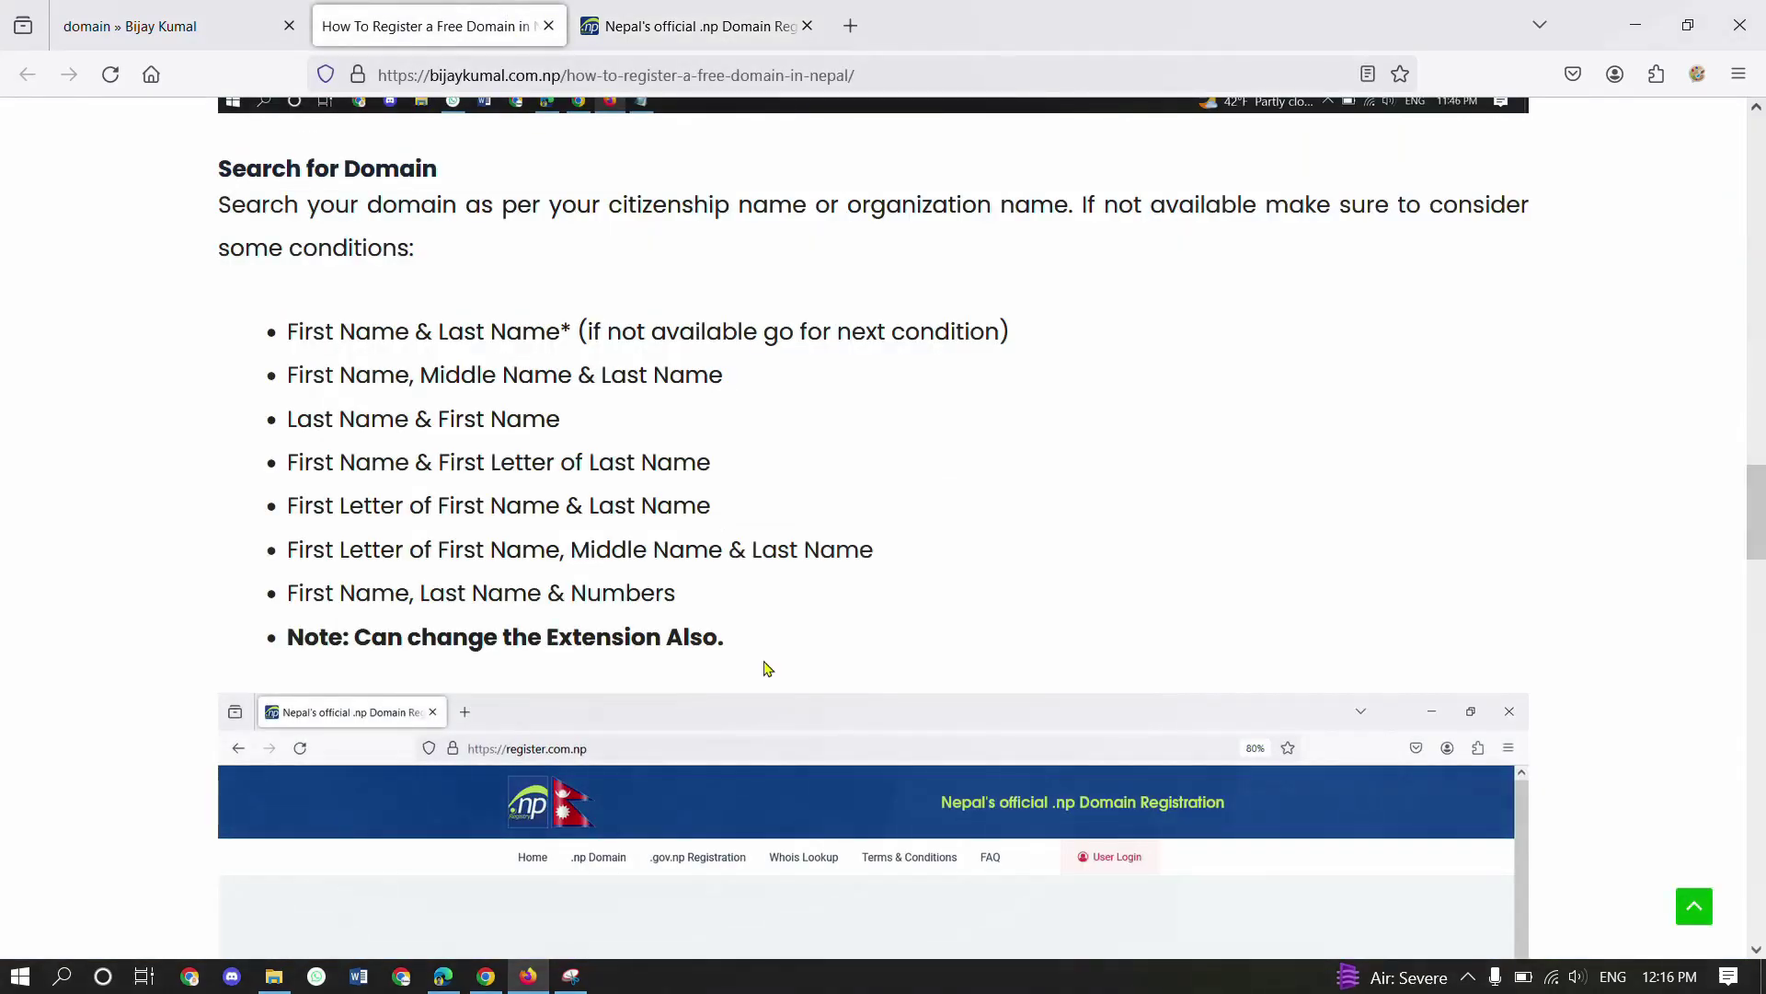
left_click_drag(387, 640, 644, 649)
left_click(649, 650)
left_click(685, 13)
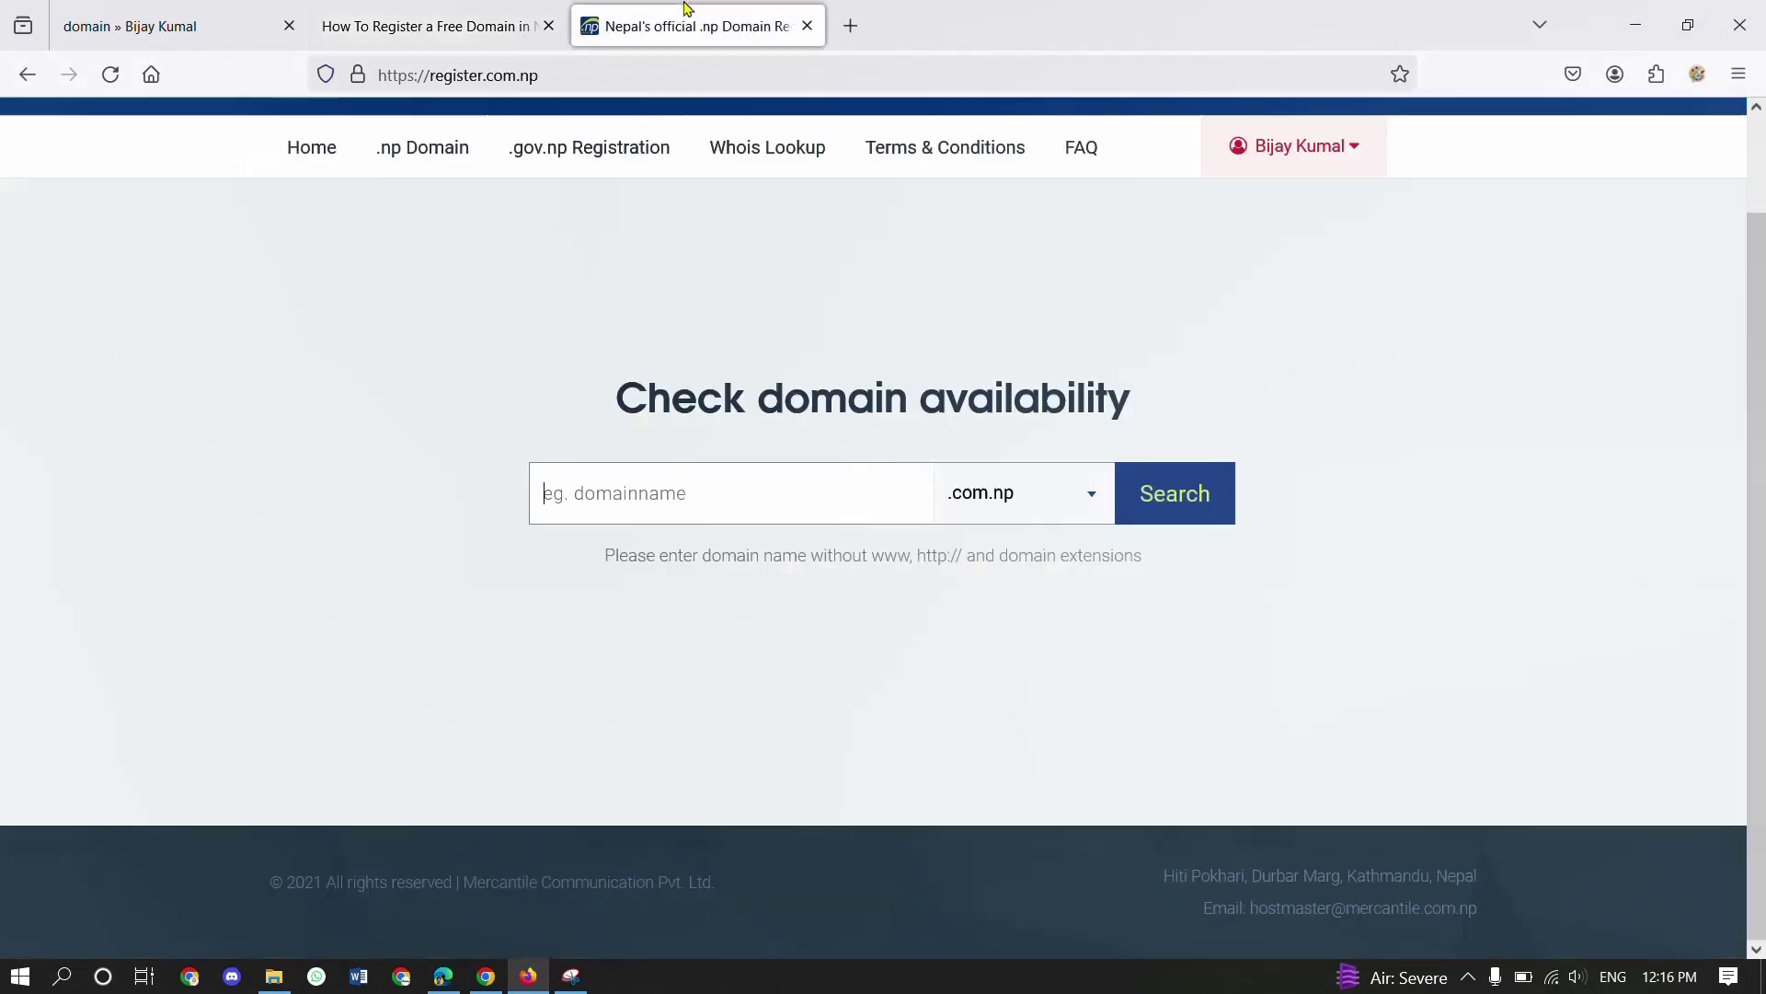
left_click(826, 507)
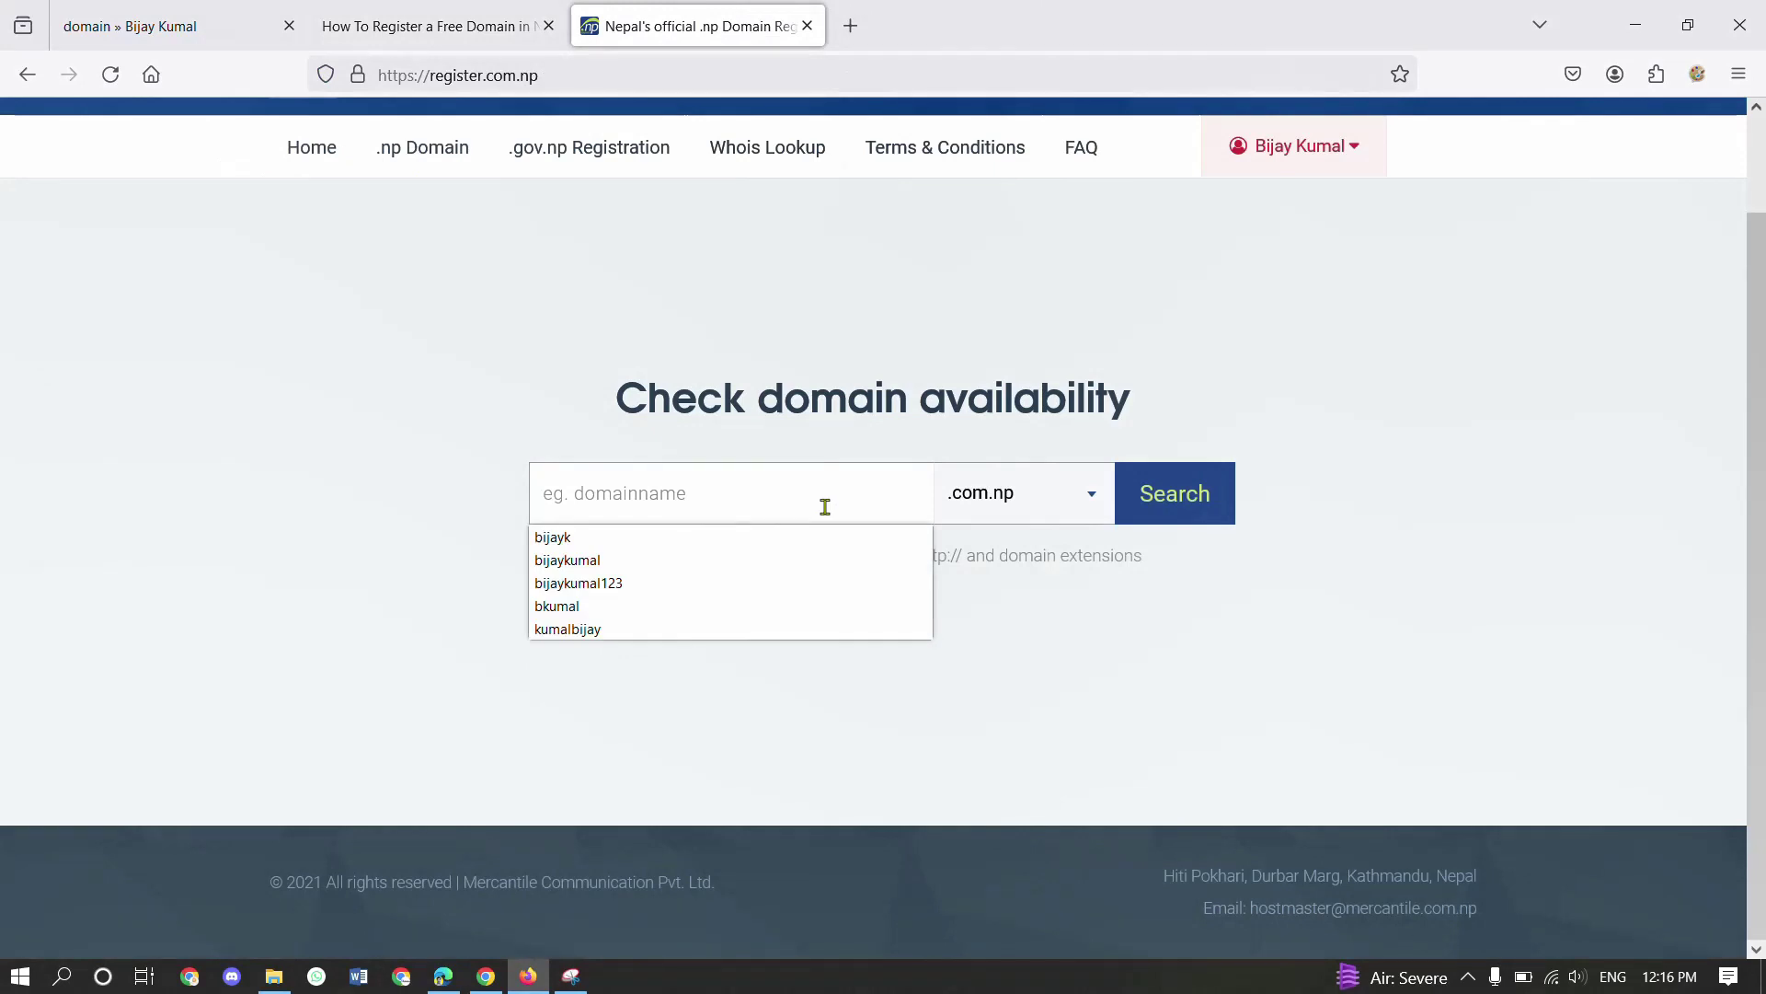
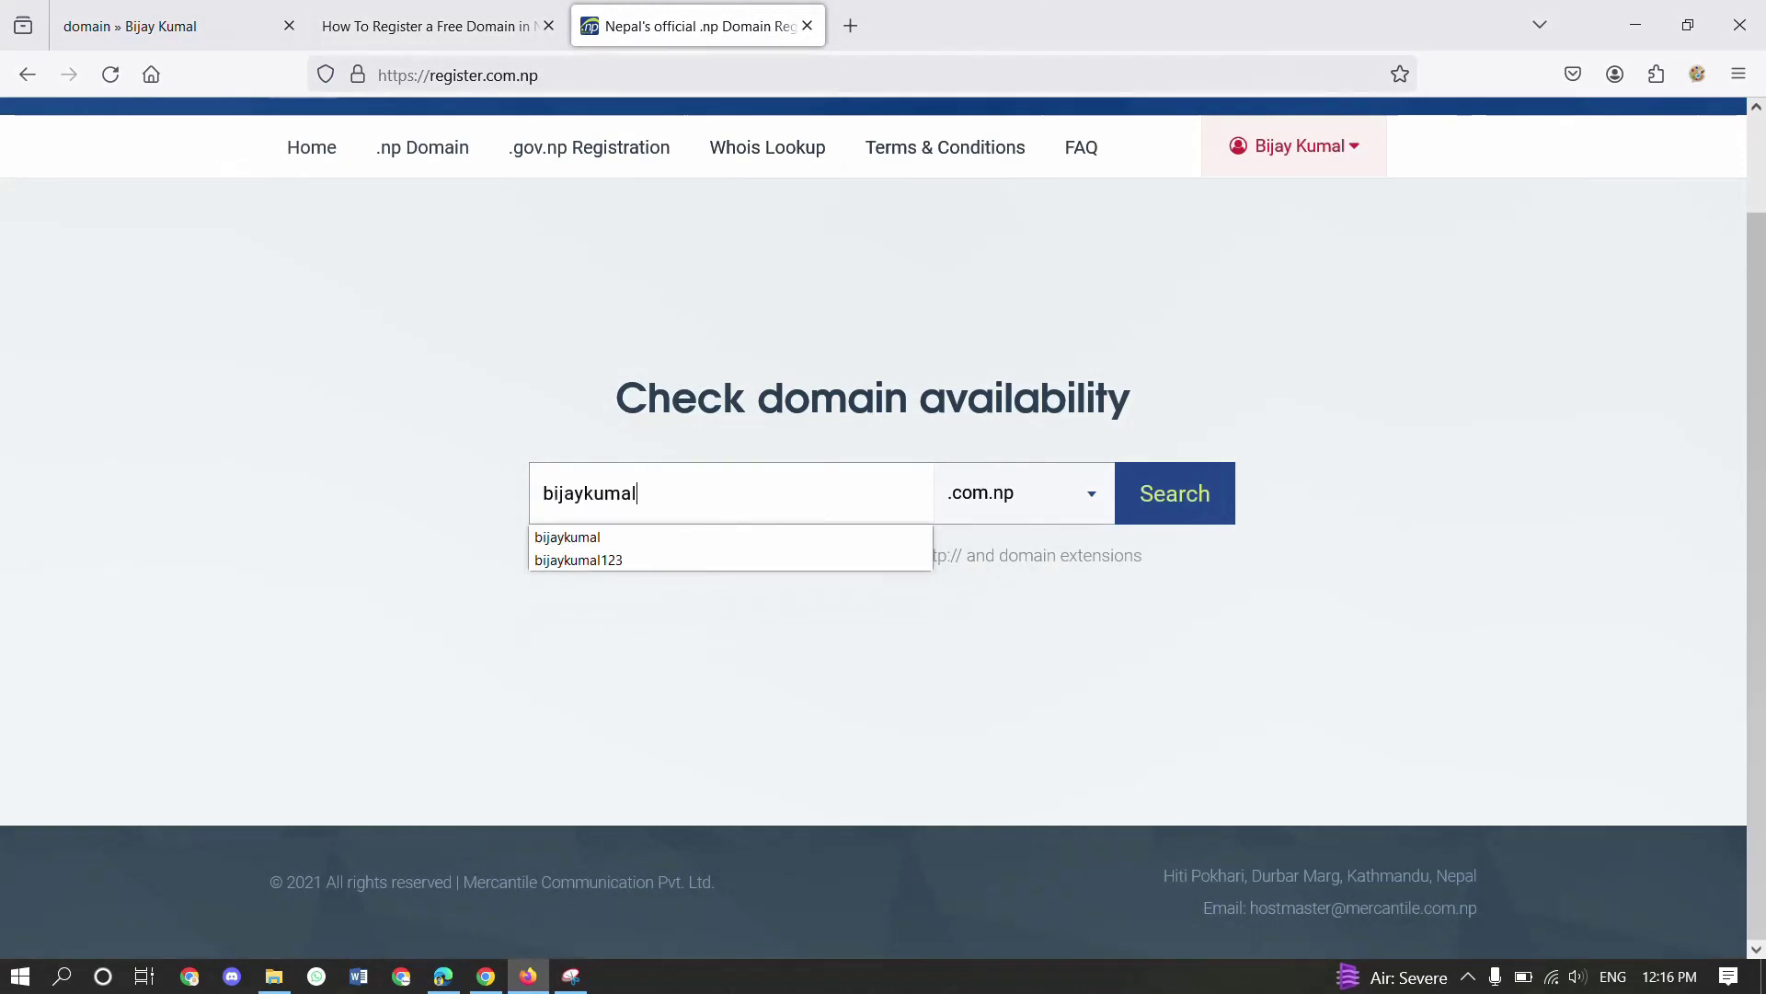
left_click(1048, 497)
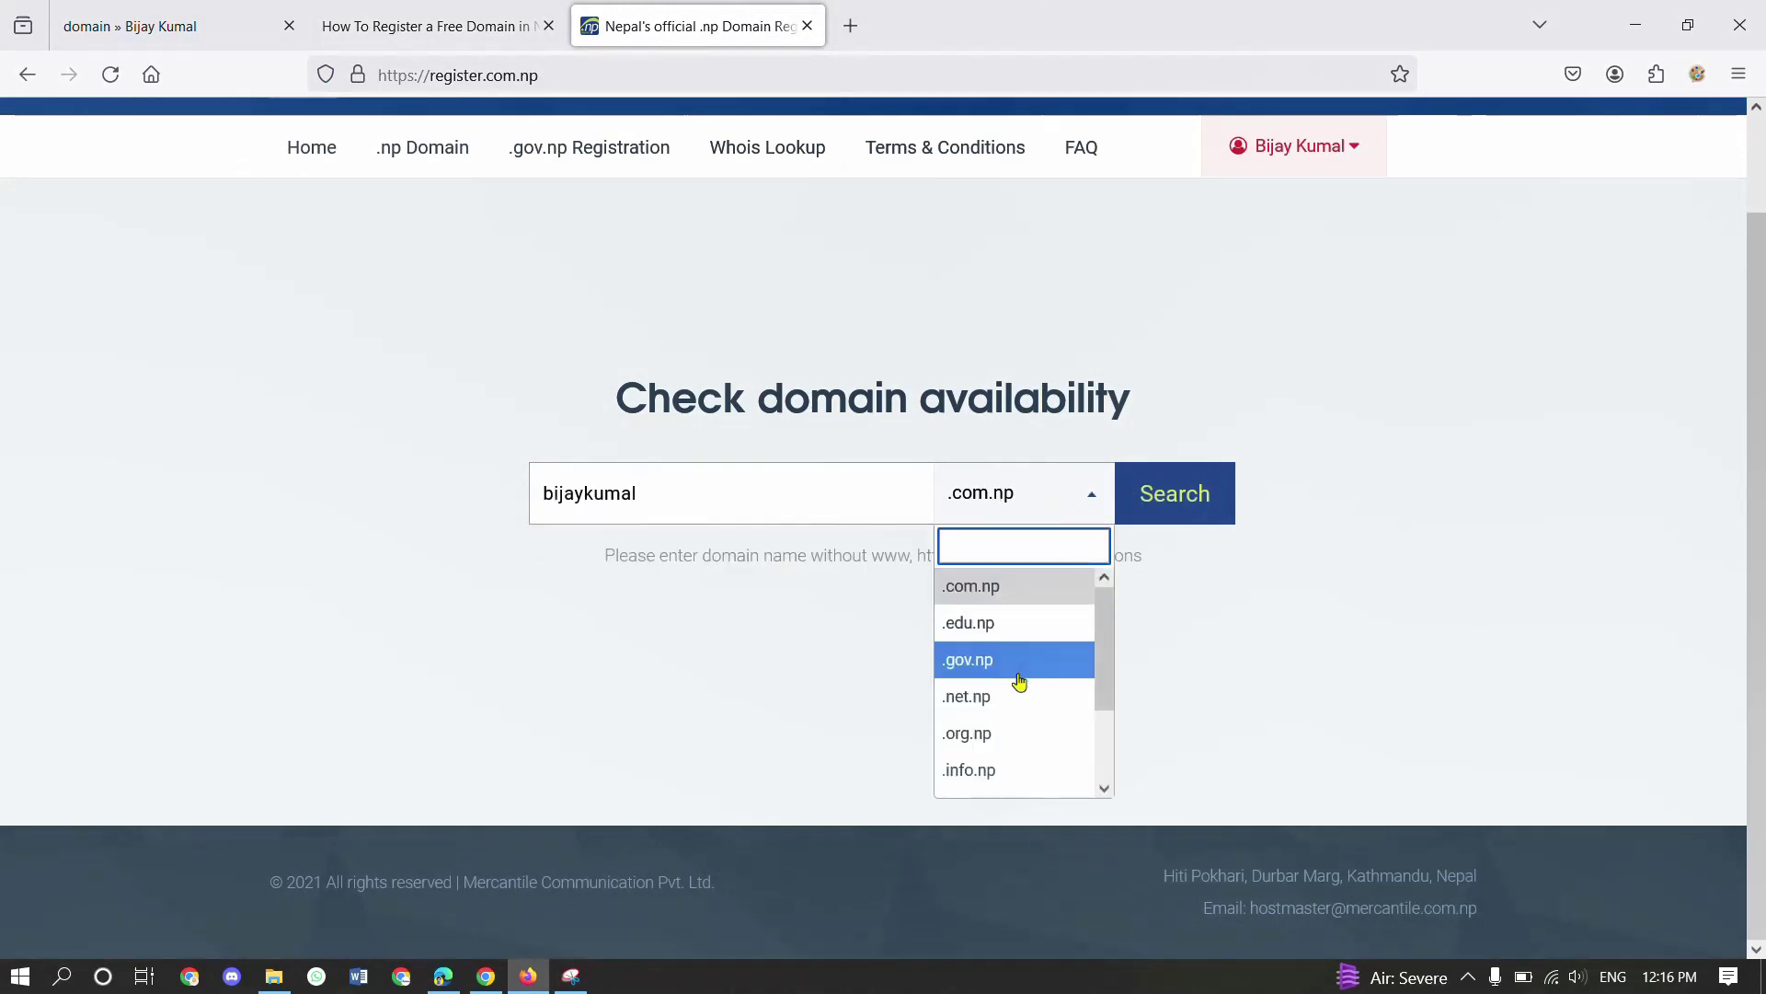
scroll(1012, 674, "down", 3)
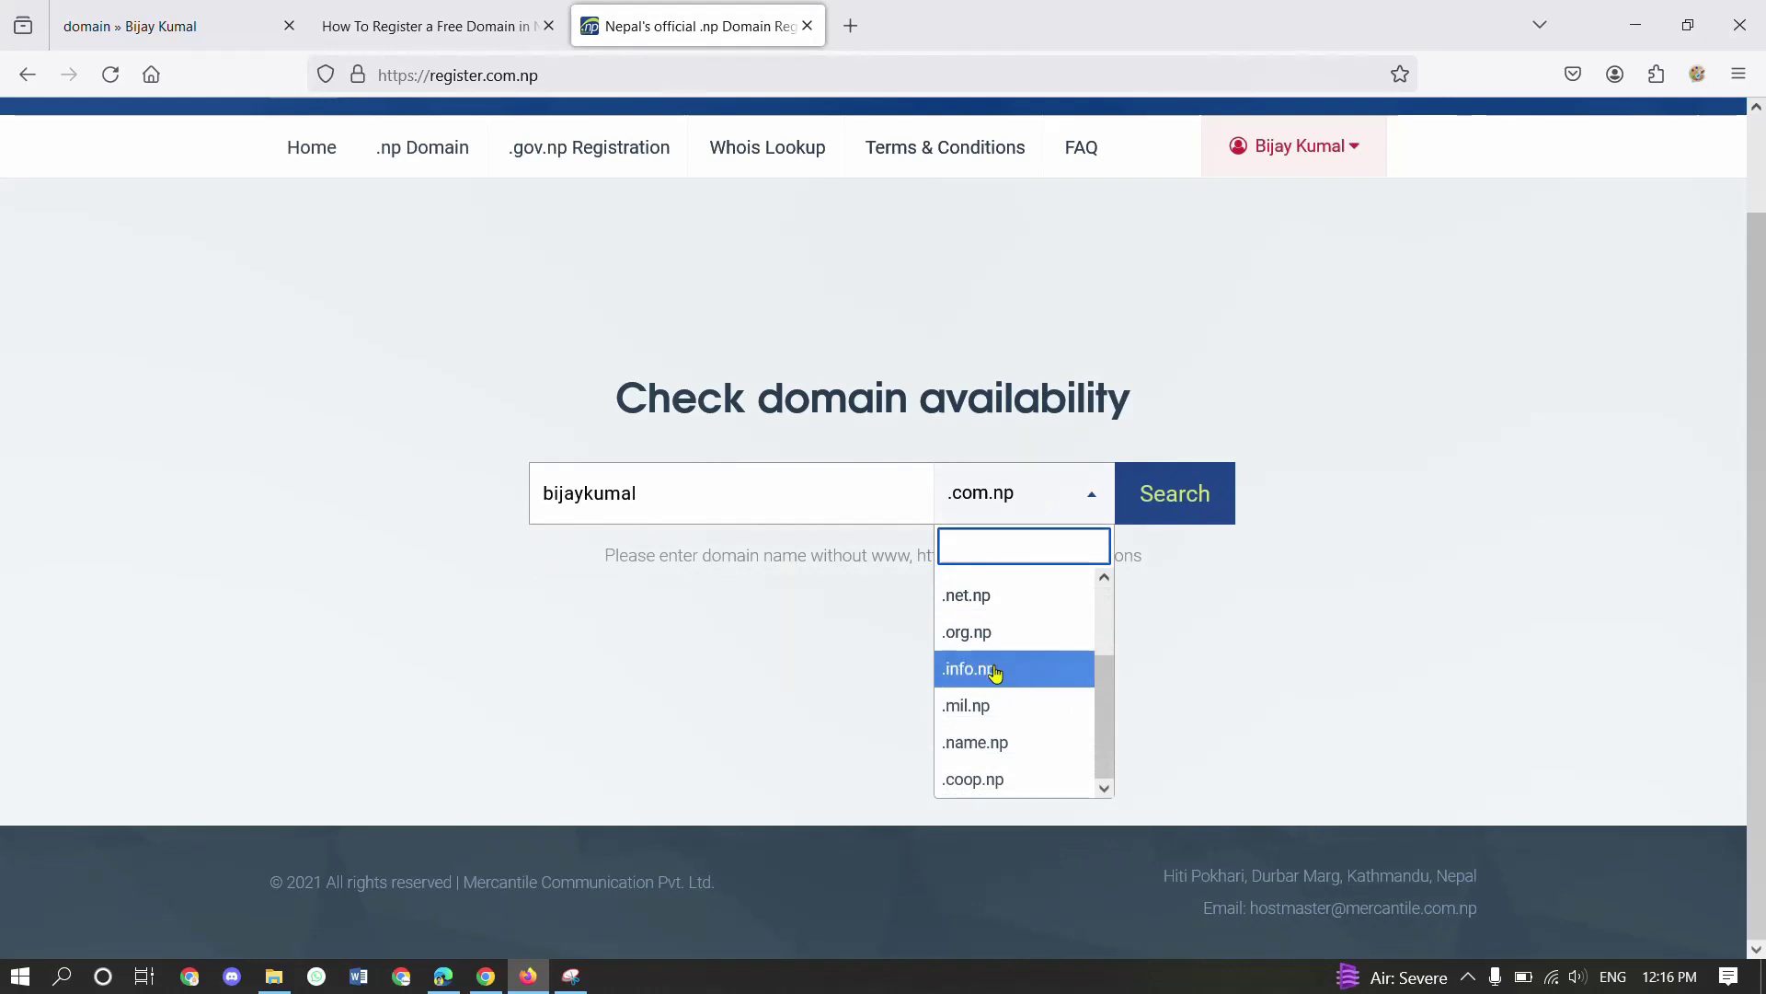
left_click(996, 673)
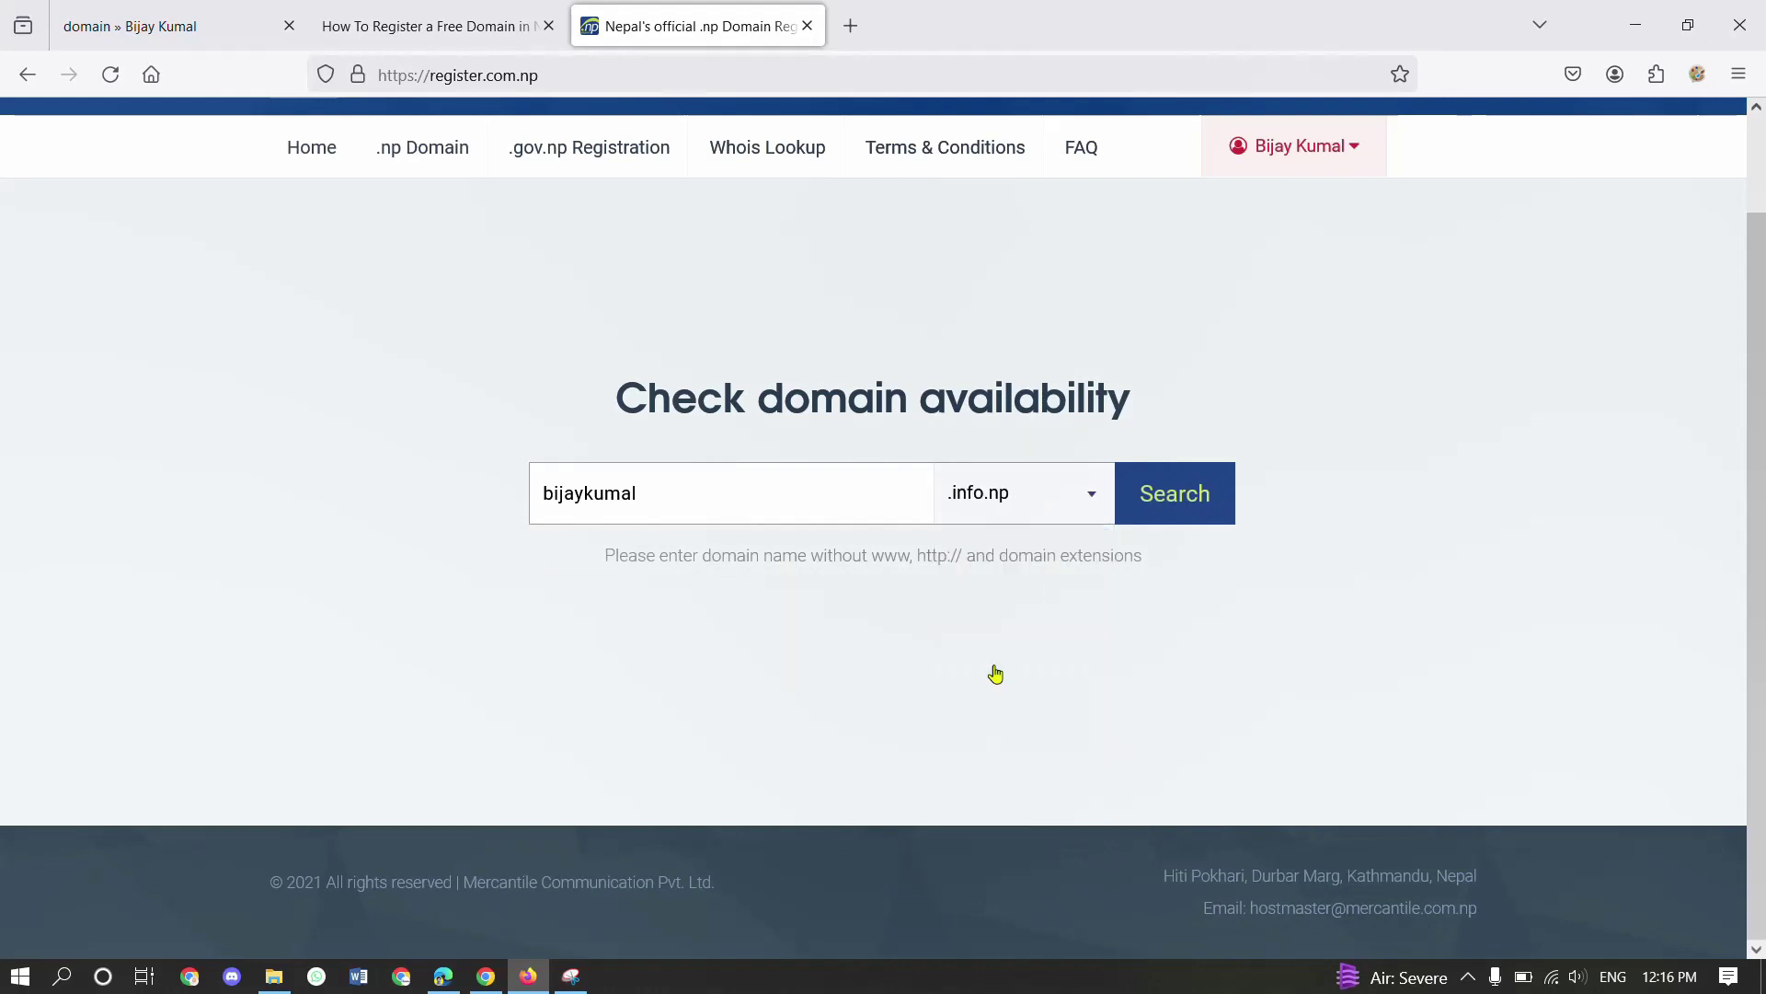
left_click(1145, 500)
scroll(808, 600, "down", 1)
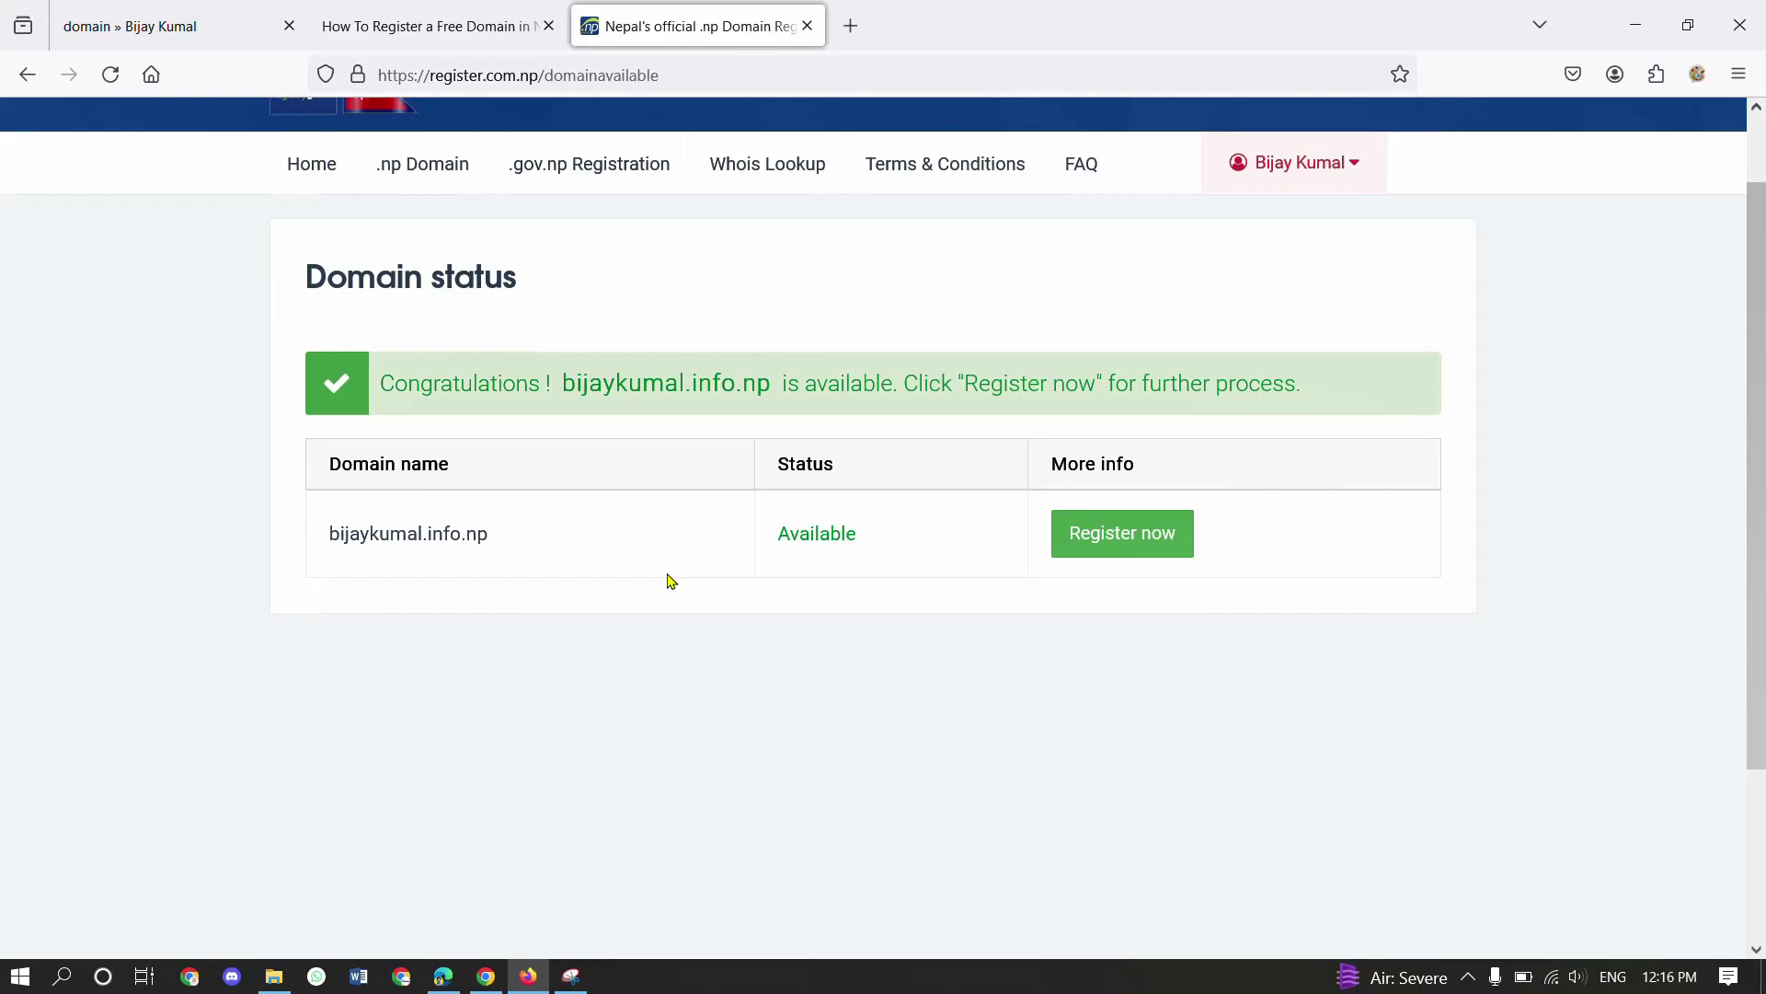
left_click(432, 25)
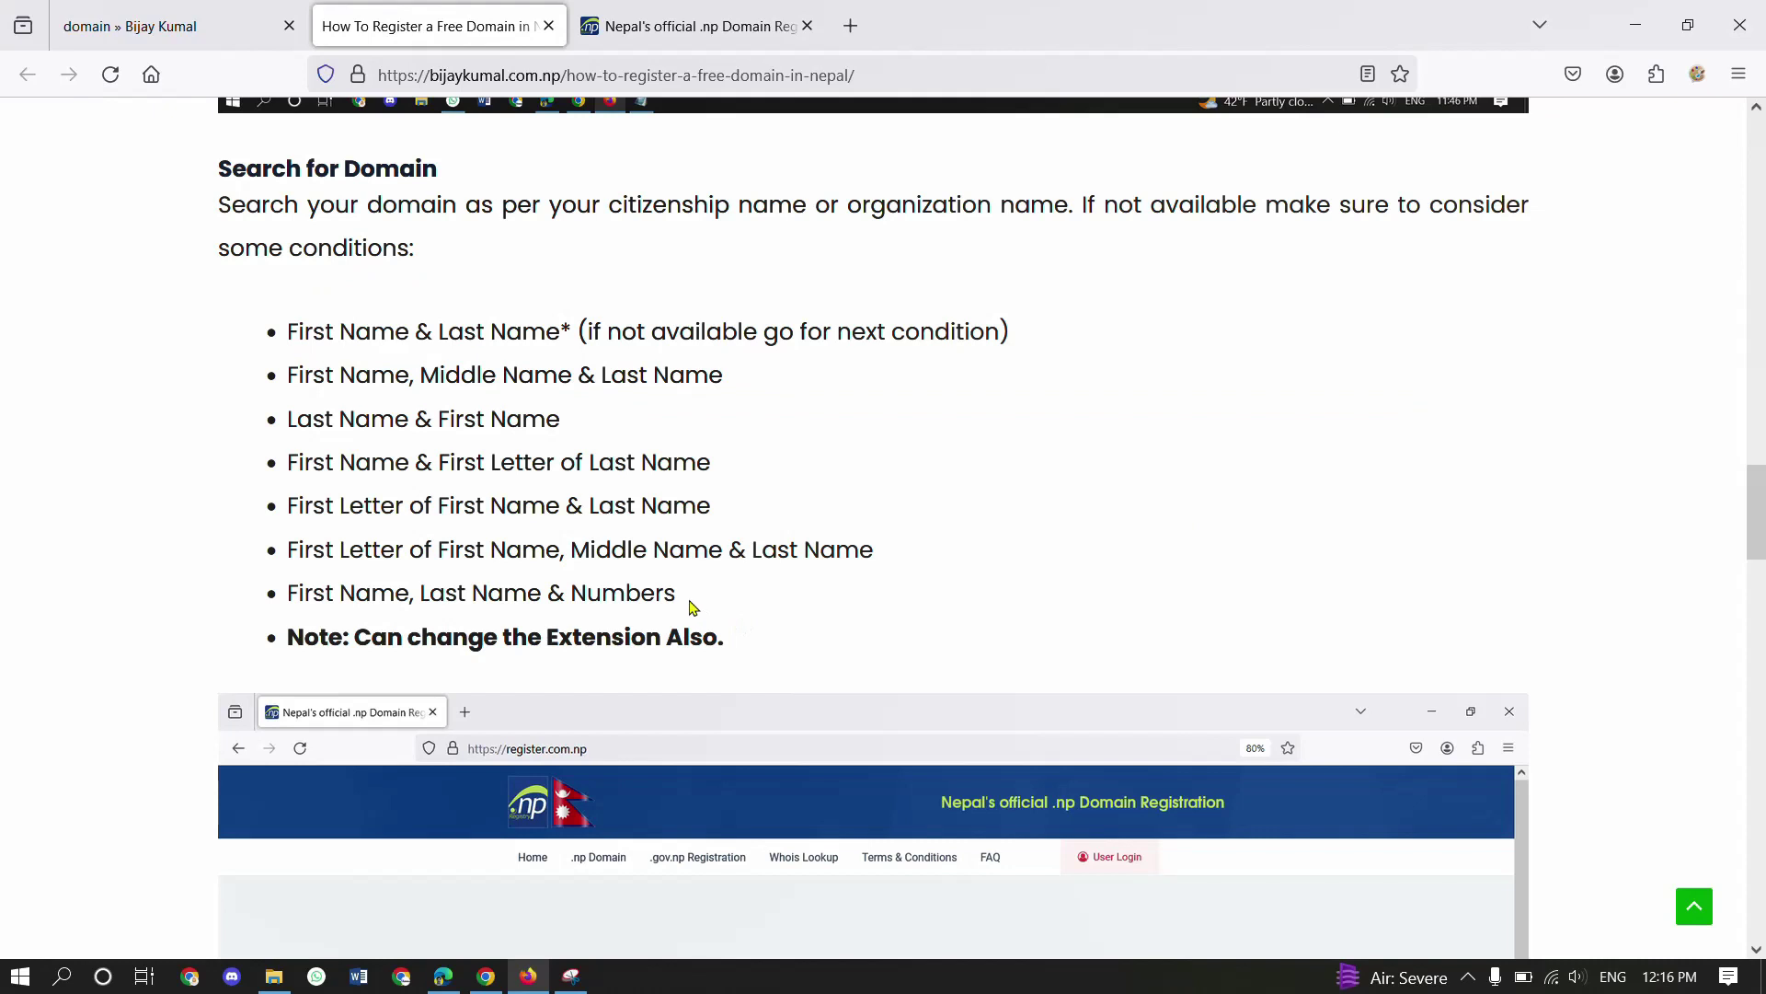
left_click_drag(694, 607, 369, 330)
left_click(363, 324)
left_click(850, 26)
left_click(699, 26)
left_click(1066, 26)
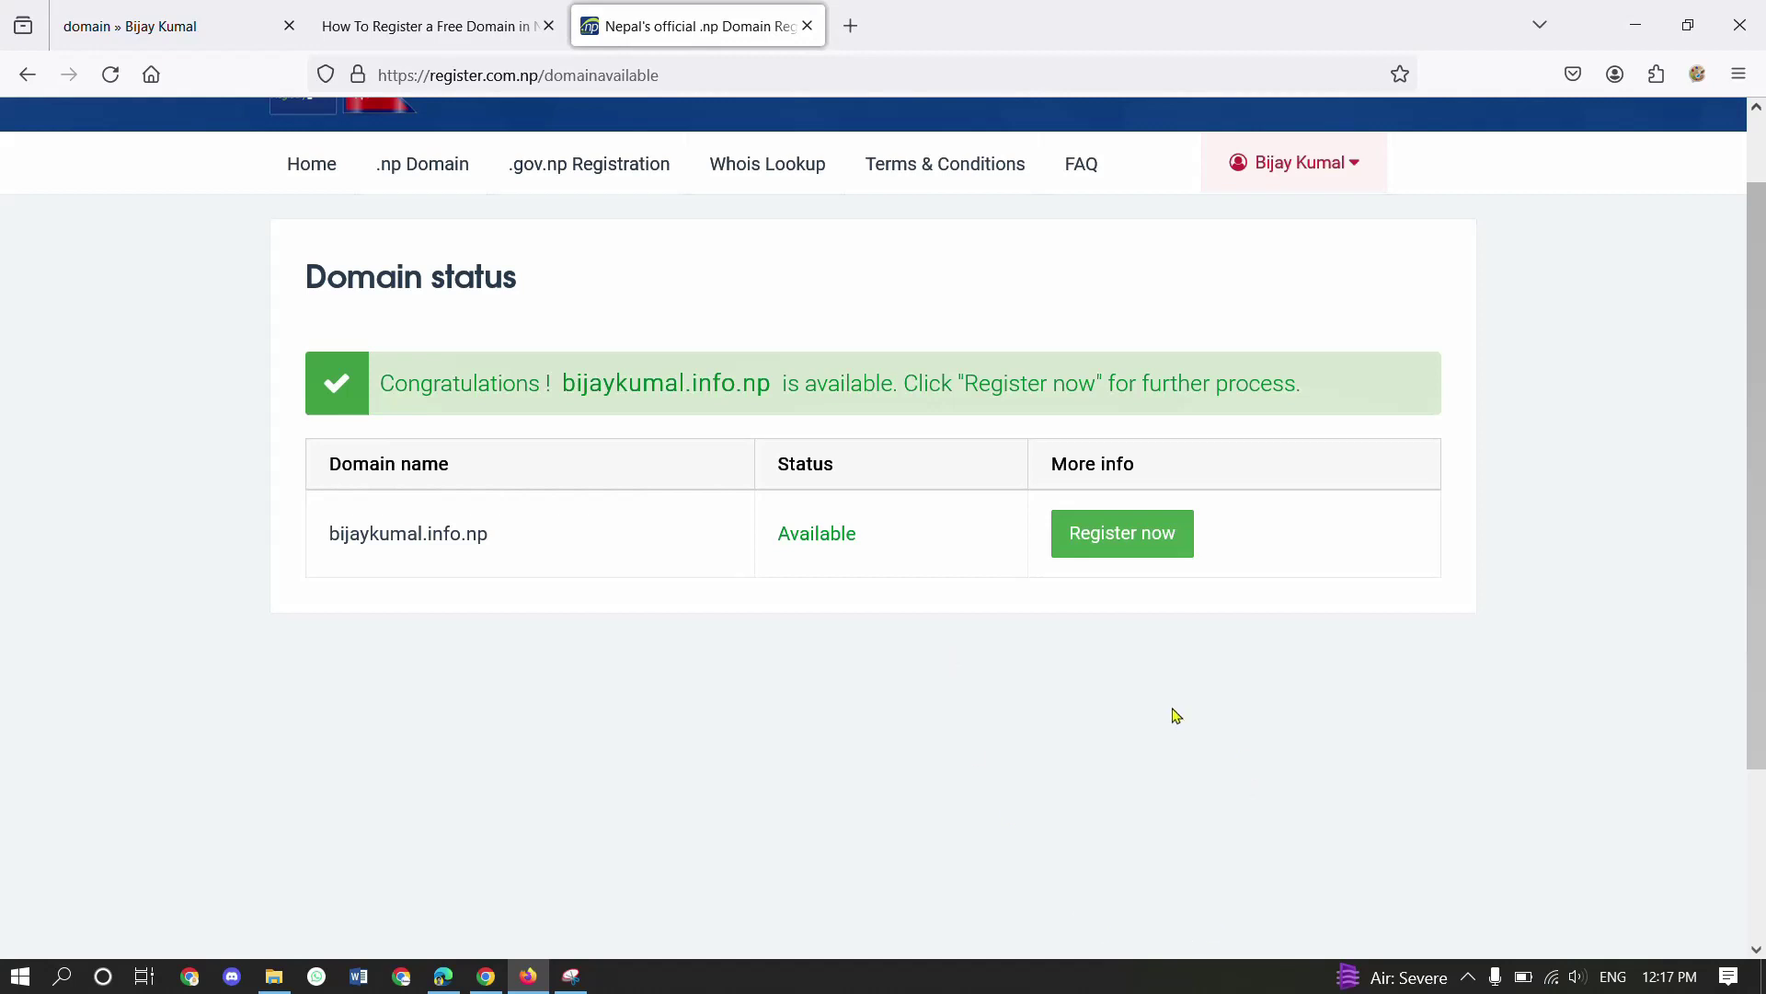
left_click(1120, 545)
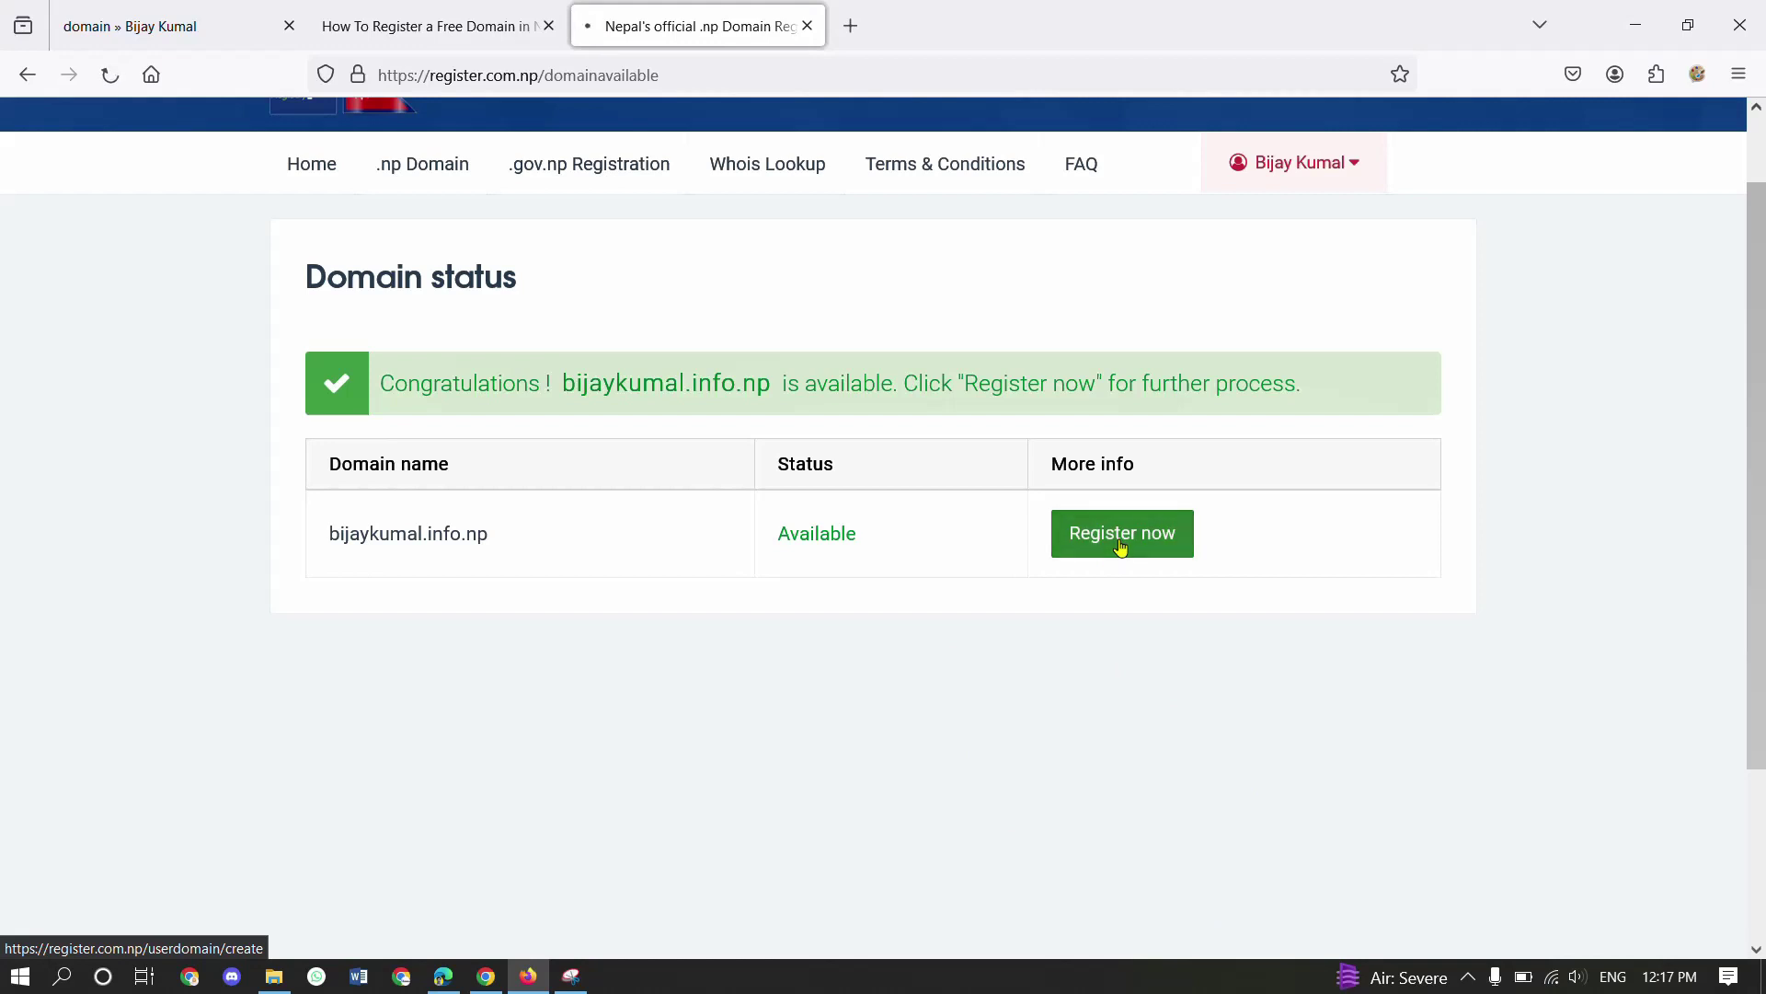
scroll(671, 600, "down", 3)
scroll(593, 649, "down", 1)
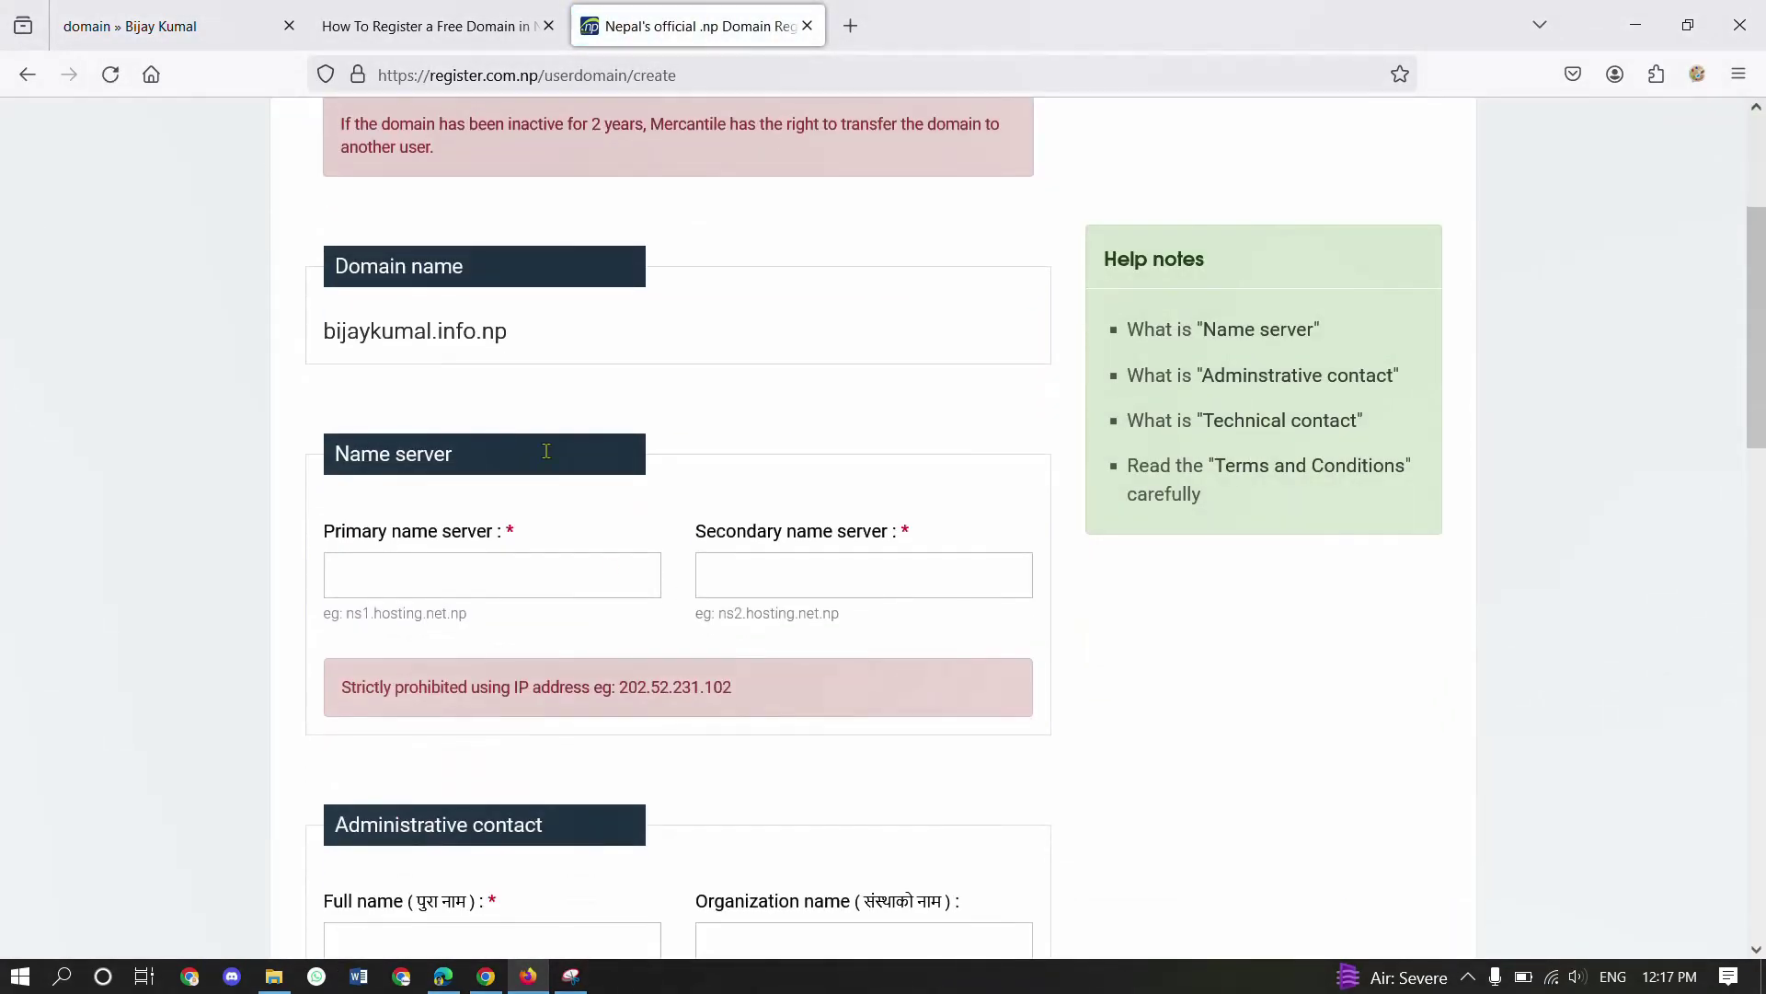
left_click_drag(326, 327, 558, 359)
left_click(563, 359)
scroll(565, 360, "down", 3)
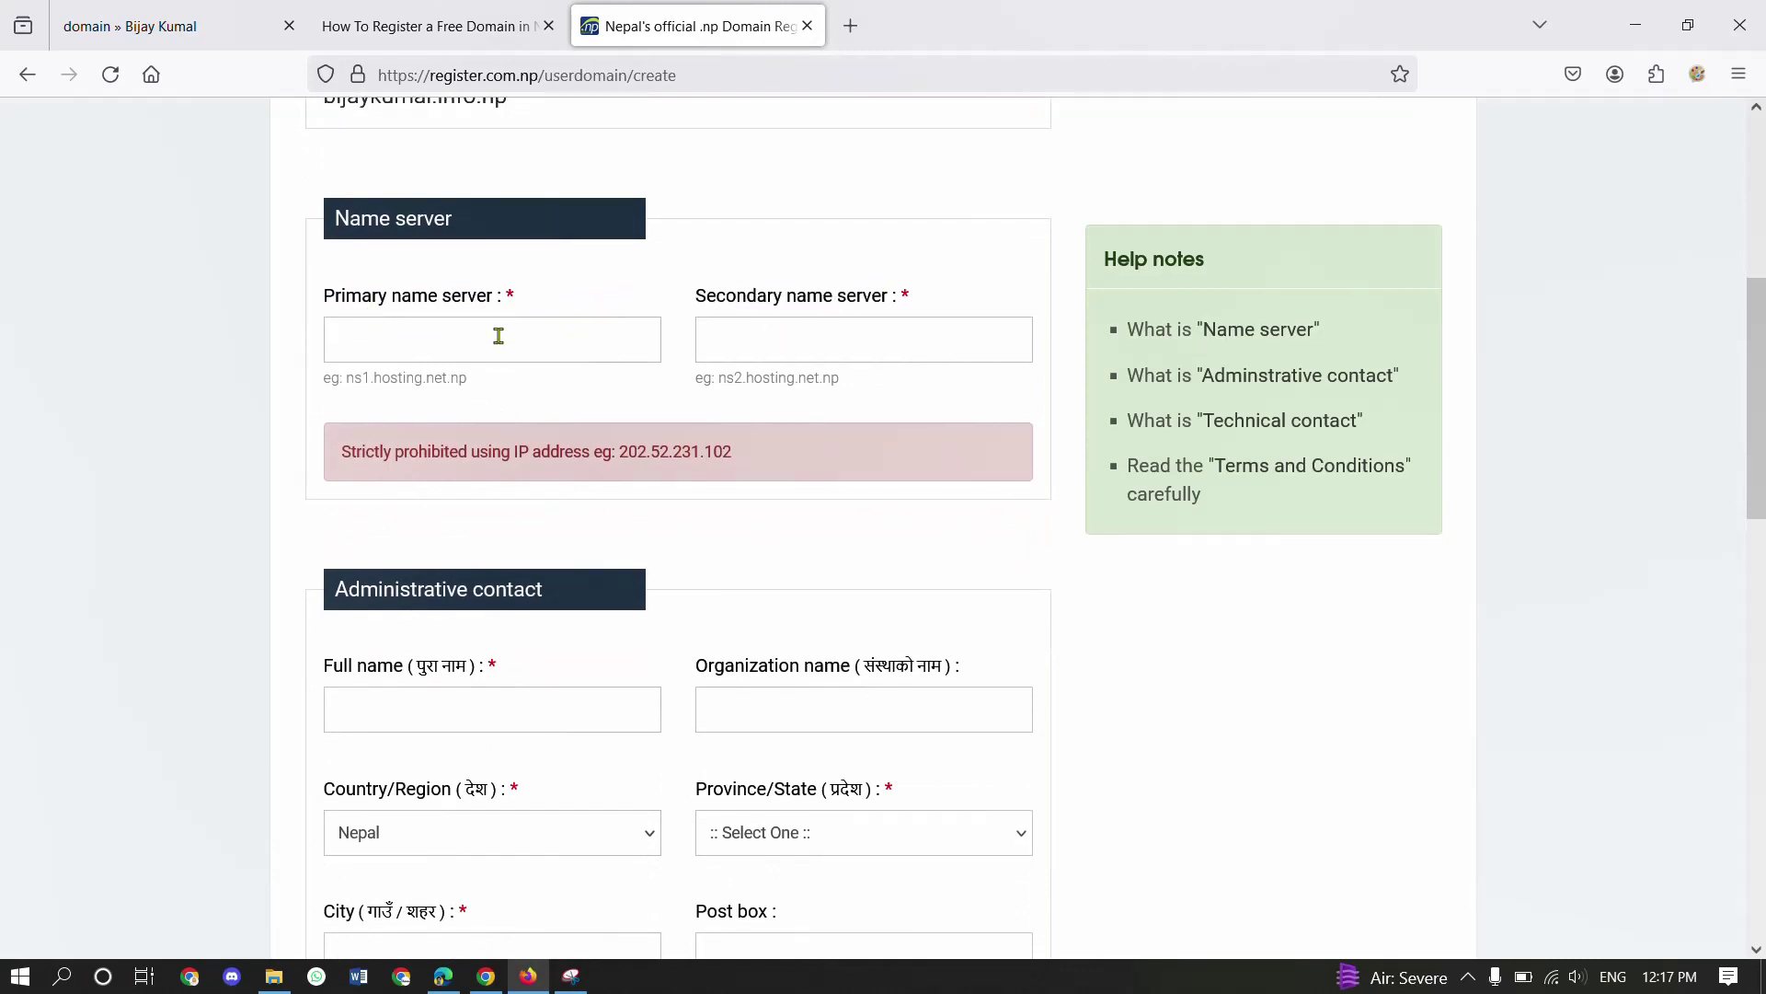
- Enter ns19.nestnepal.com as primary and ns20.nestnepa.com as secondary name server
left_click(497, 353)
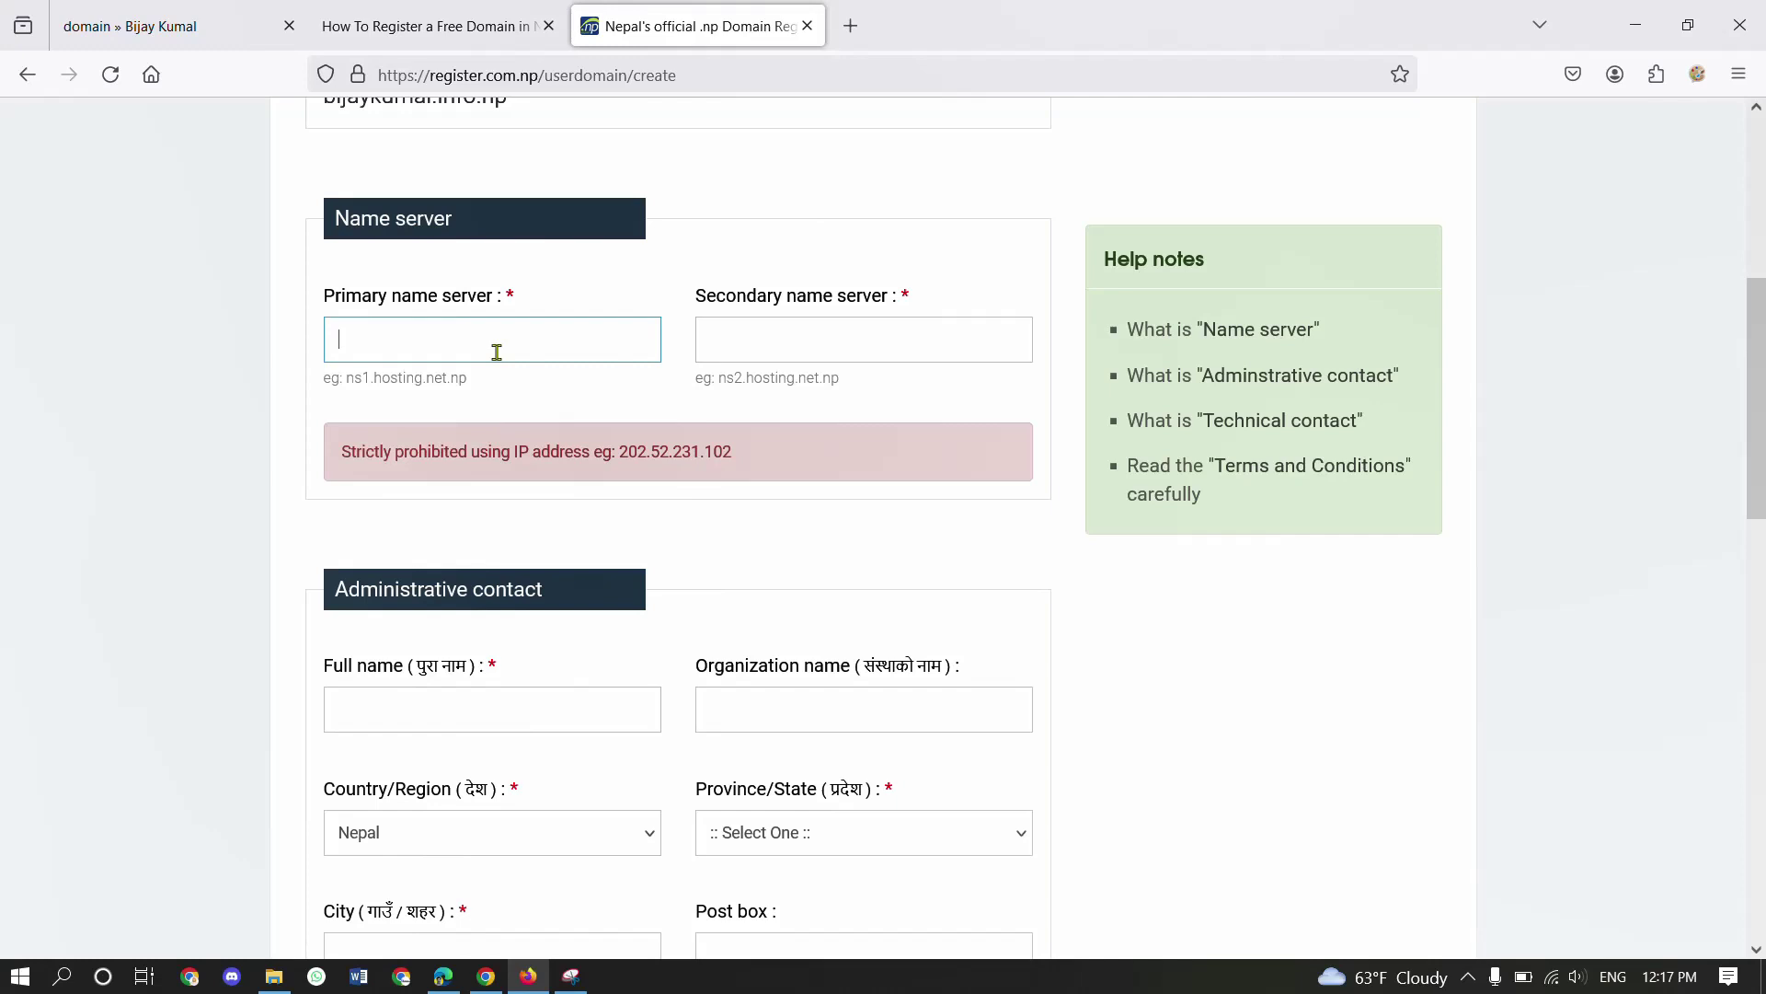
type("ns19.nestnepal.com")
left_click(710, 340)
type("ns")
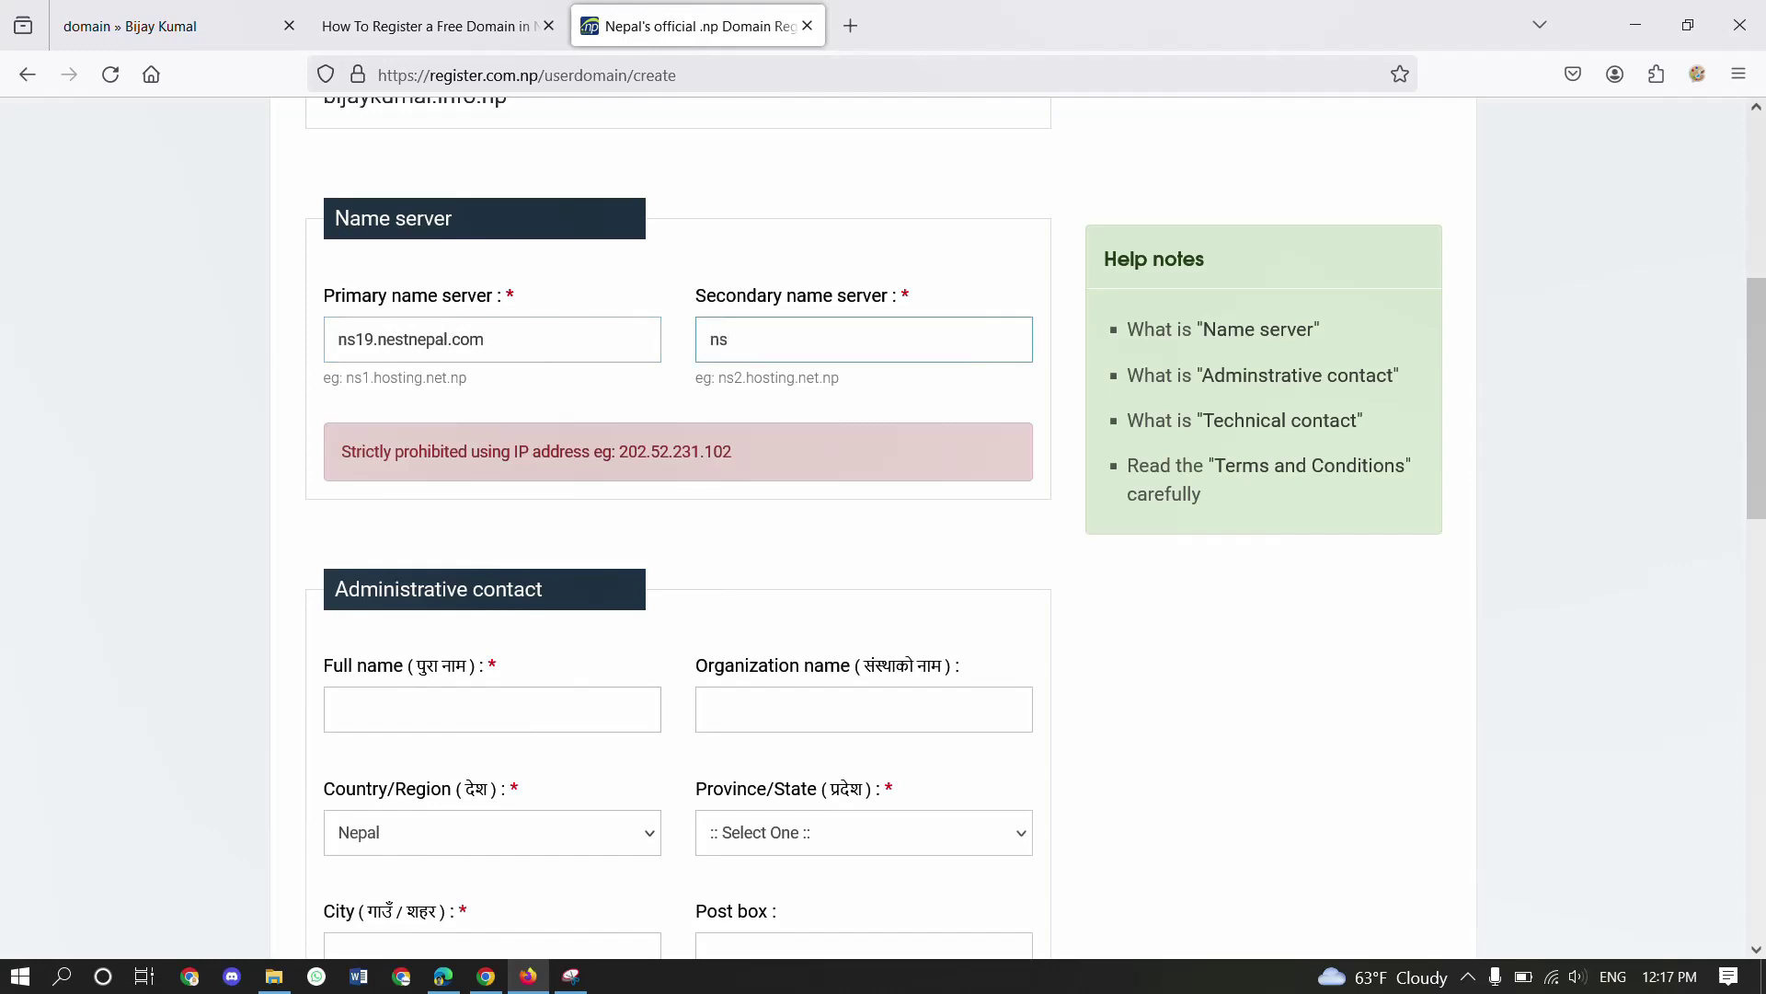
type("20.nestnepa.com")
left_click_drag(482, 342, 340, 342)
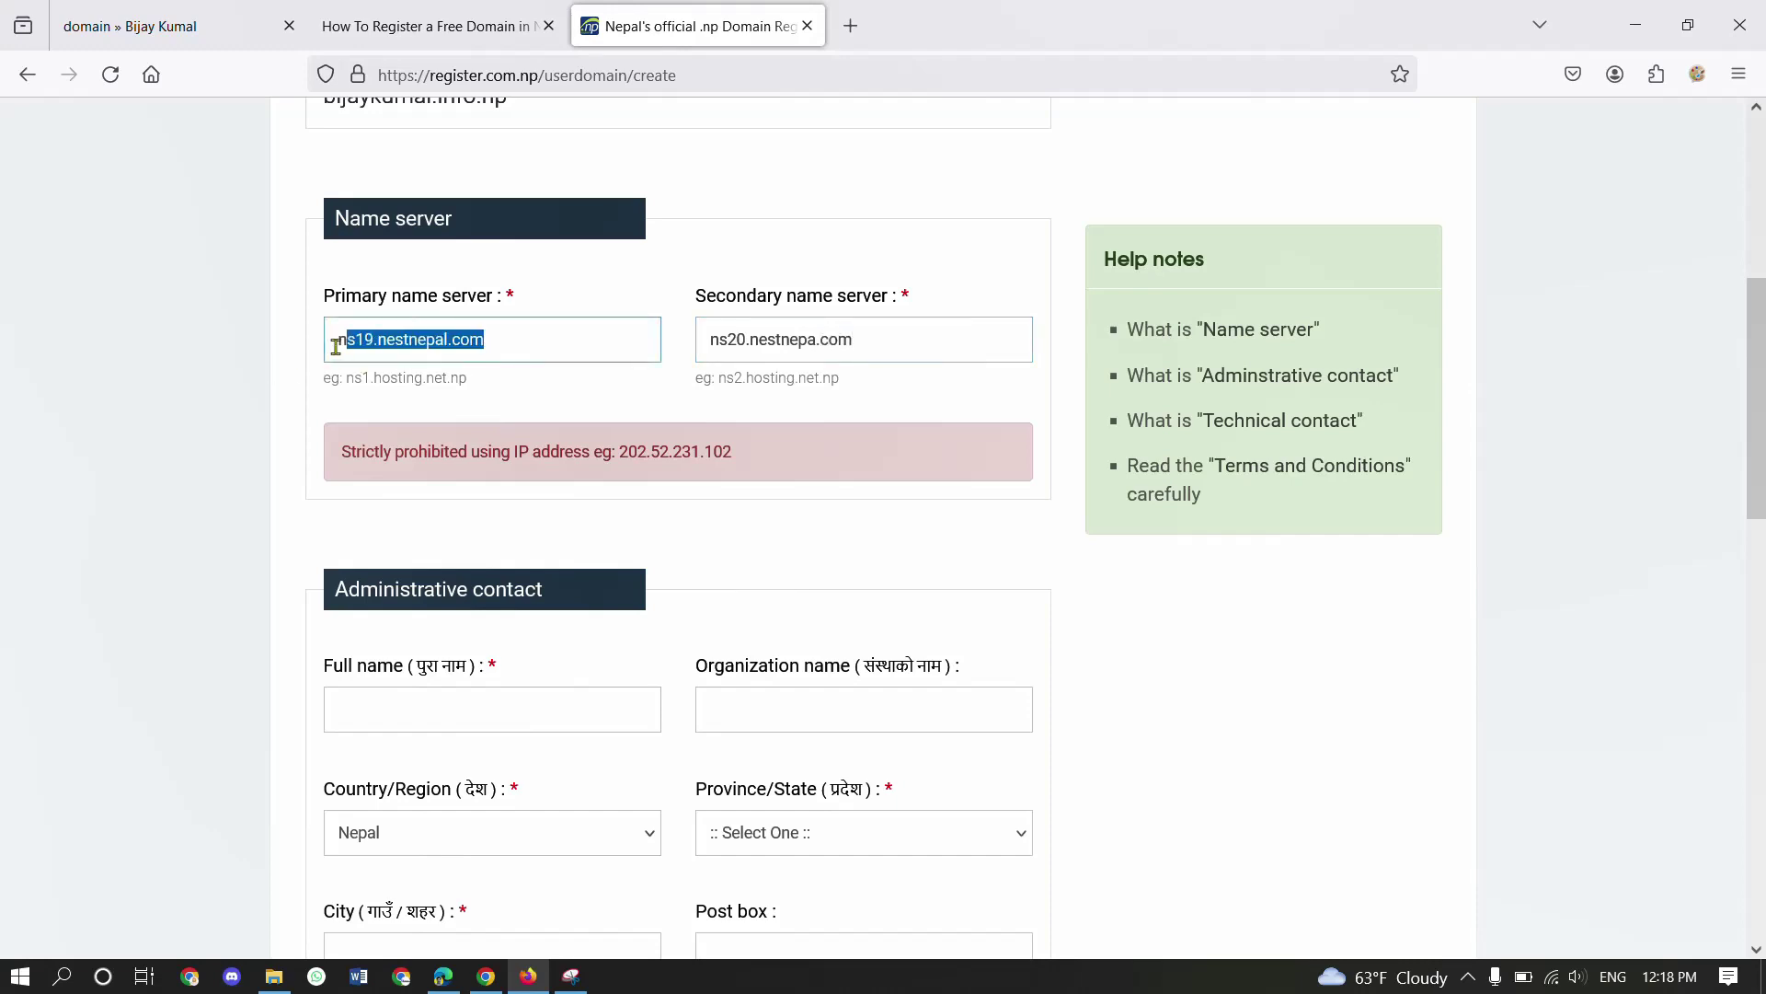
left_click(916, 332)
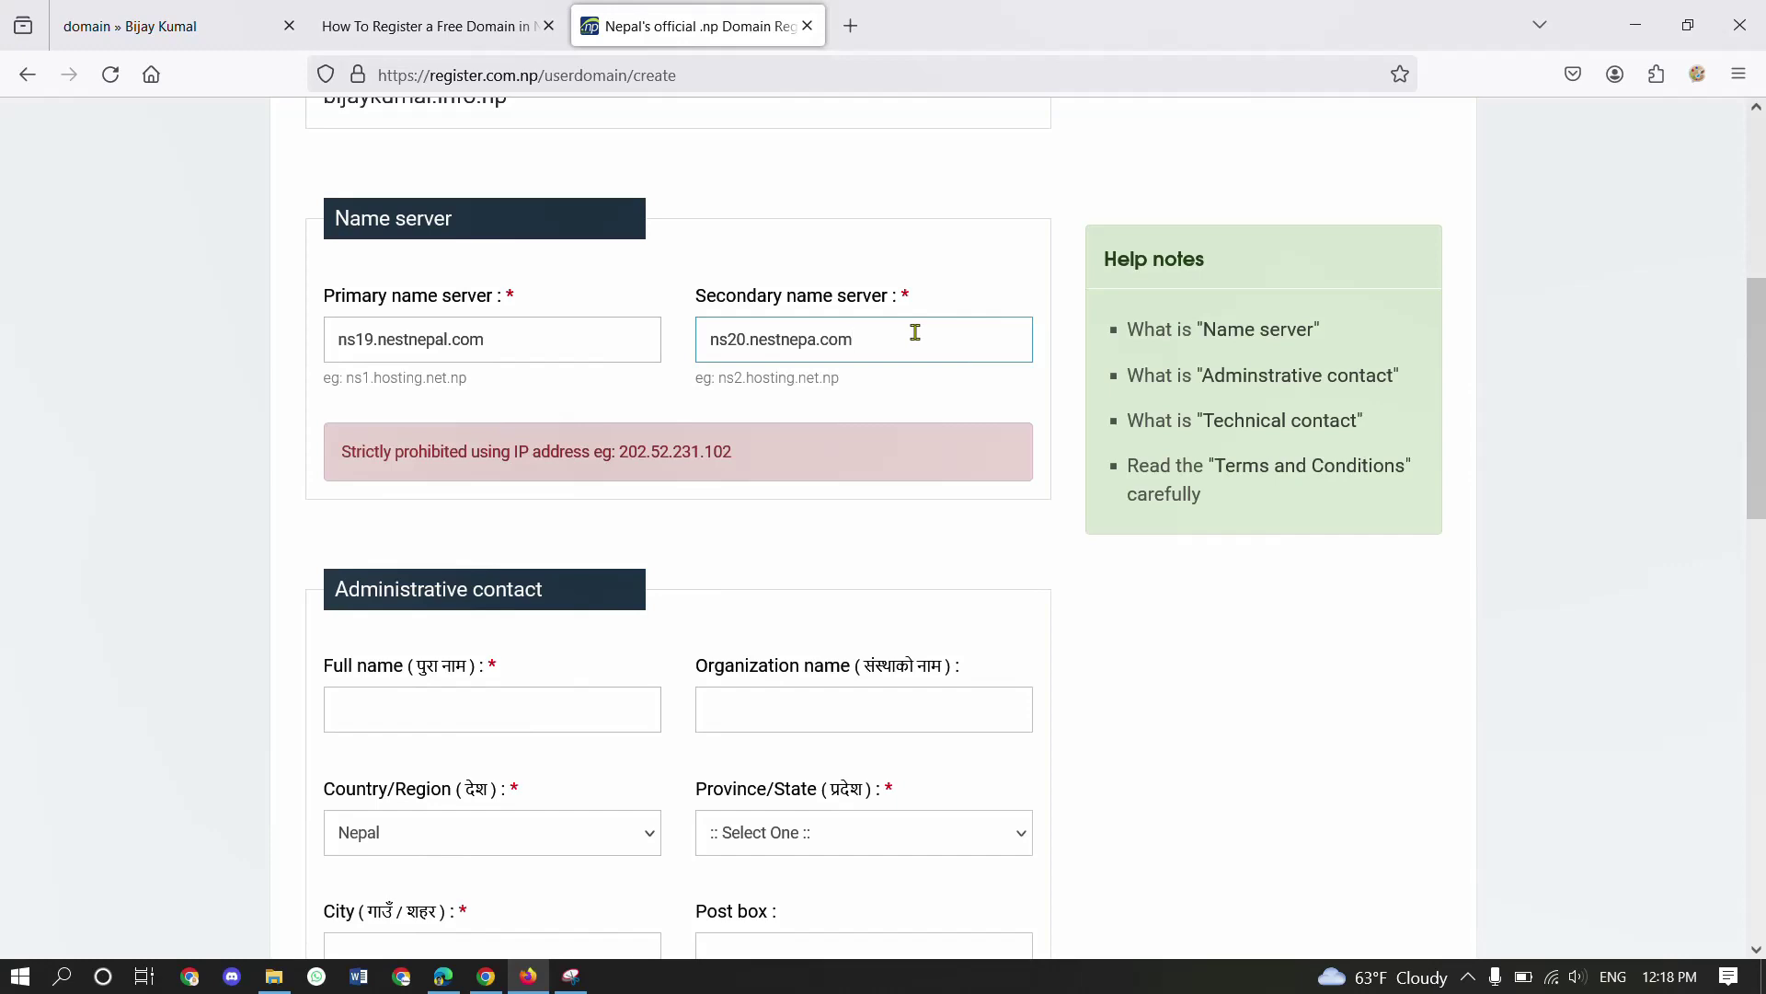
- Scroll back up to review the requested domain name and the domain inactivity warning
scroll(915, 333, "up", 4)
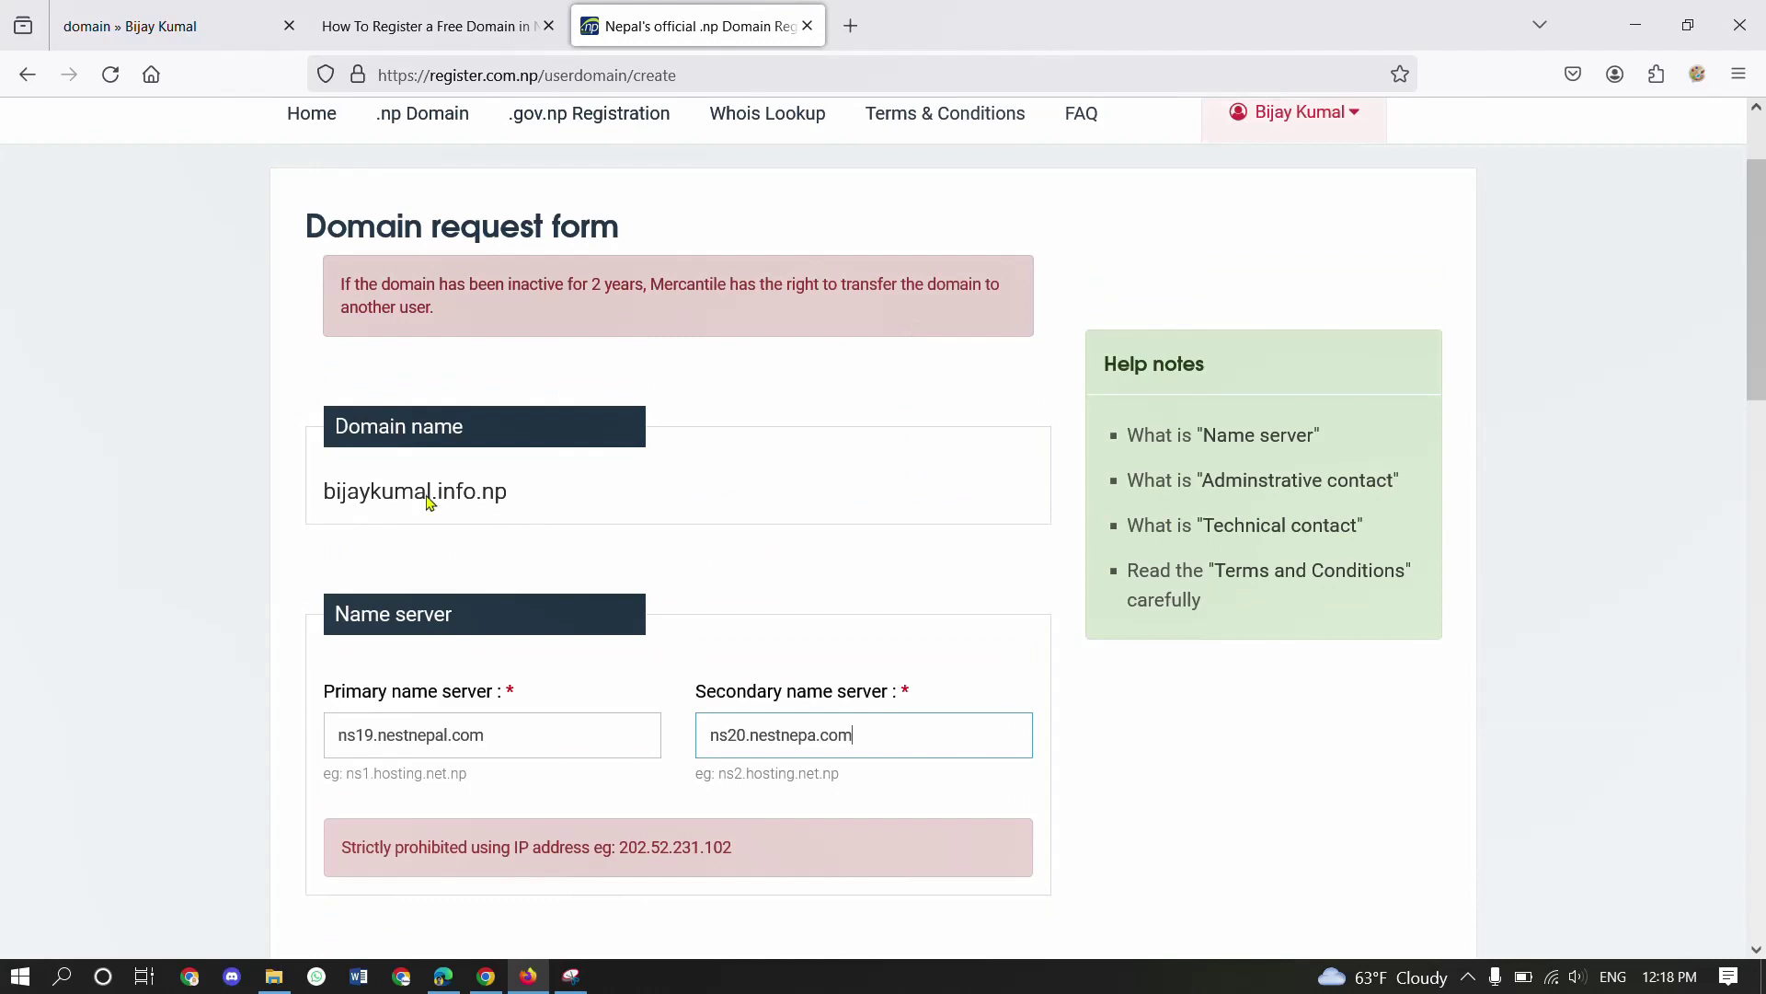
left_click_drag(544, 495, 357, 520)
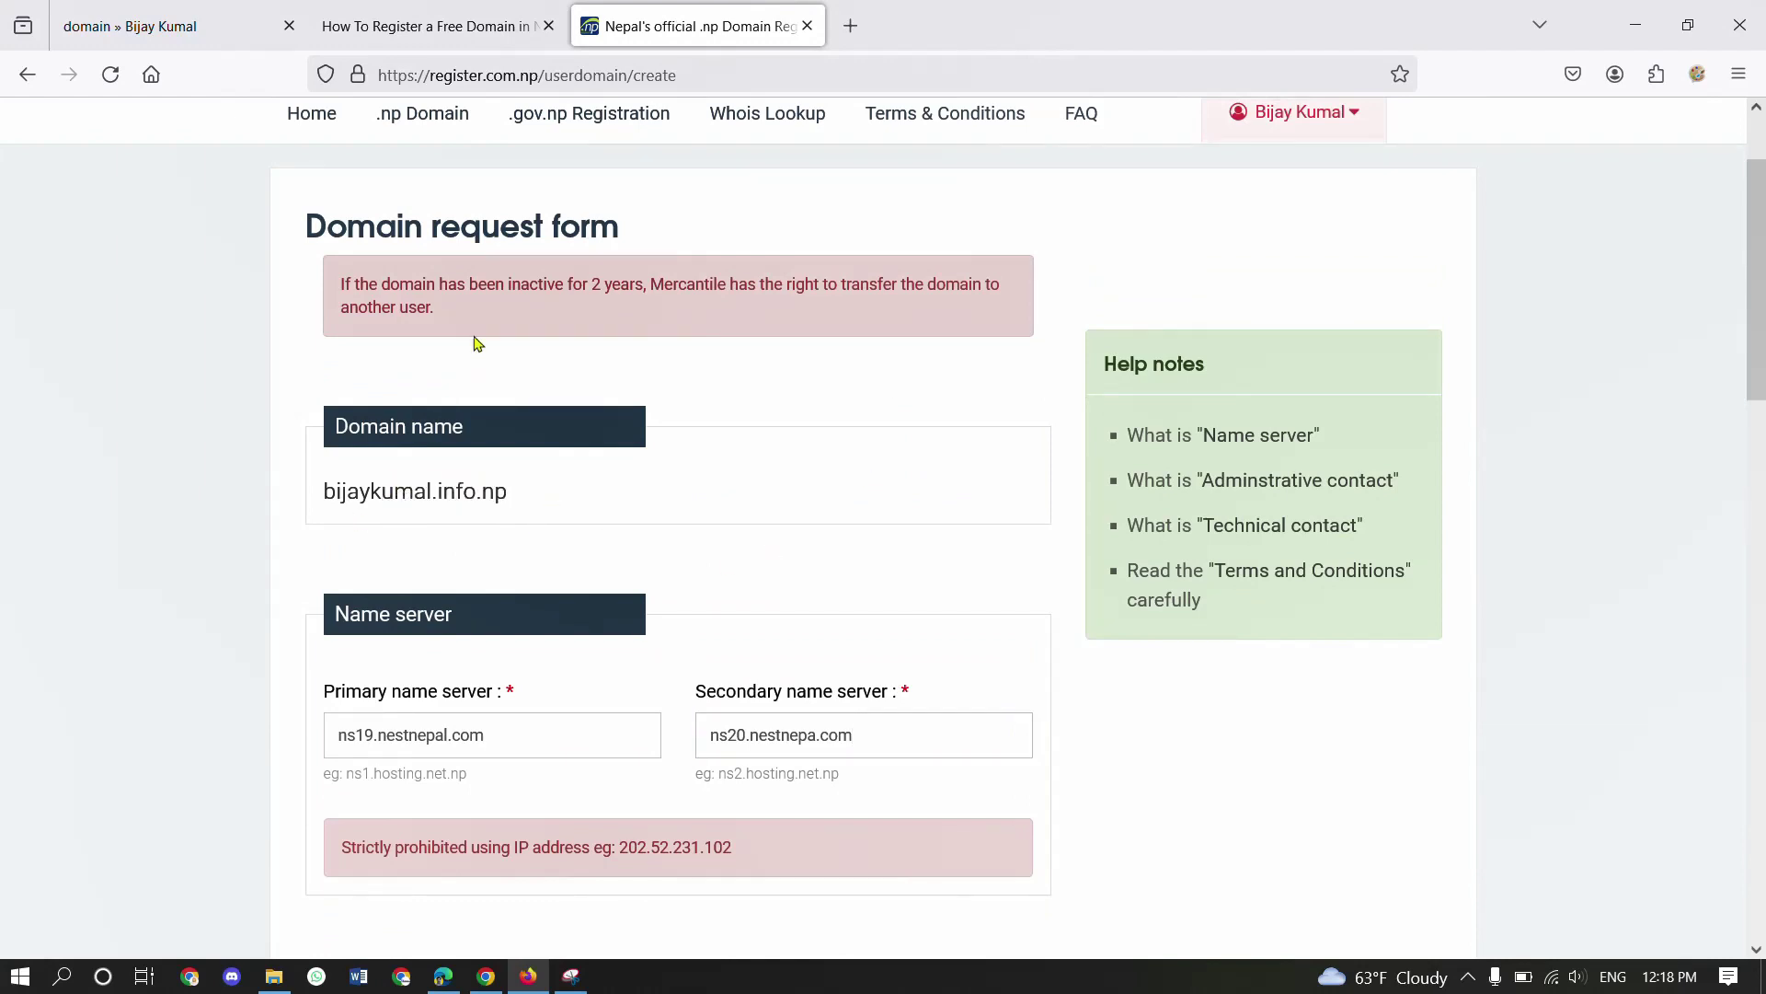
left_click_drag(438, 301, 319, 287)
left_click(309, 290)
- Enter the registrant's full name for the administrative contact and select Gandaki Pradesh as province
scroll(572, 420, "down", 8)
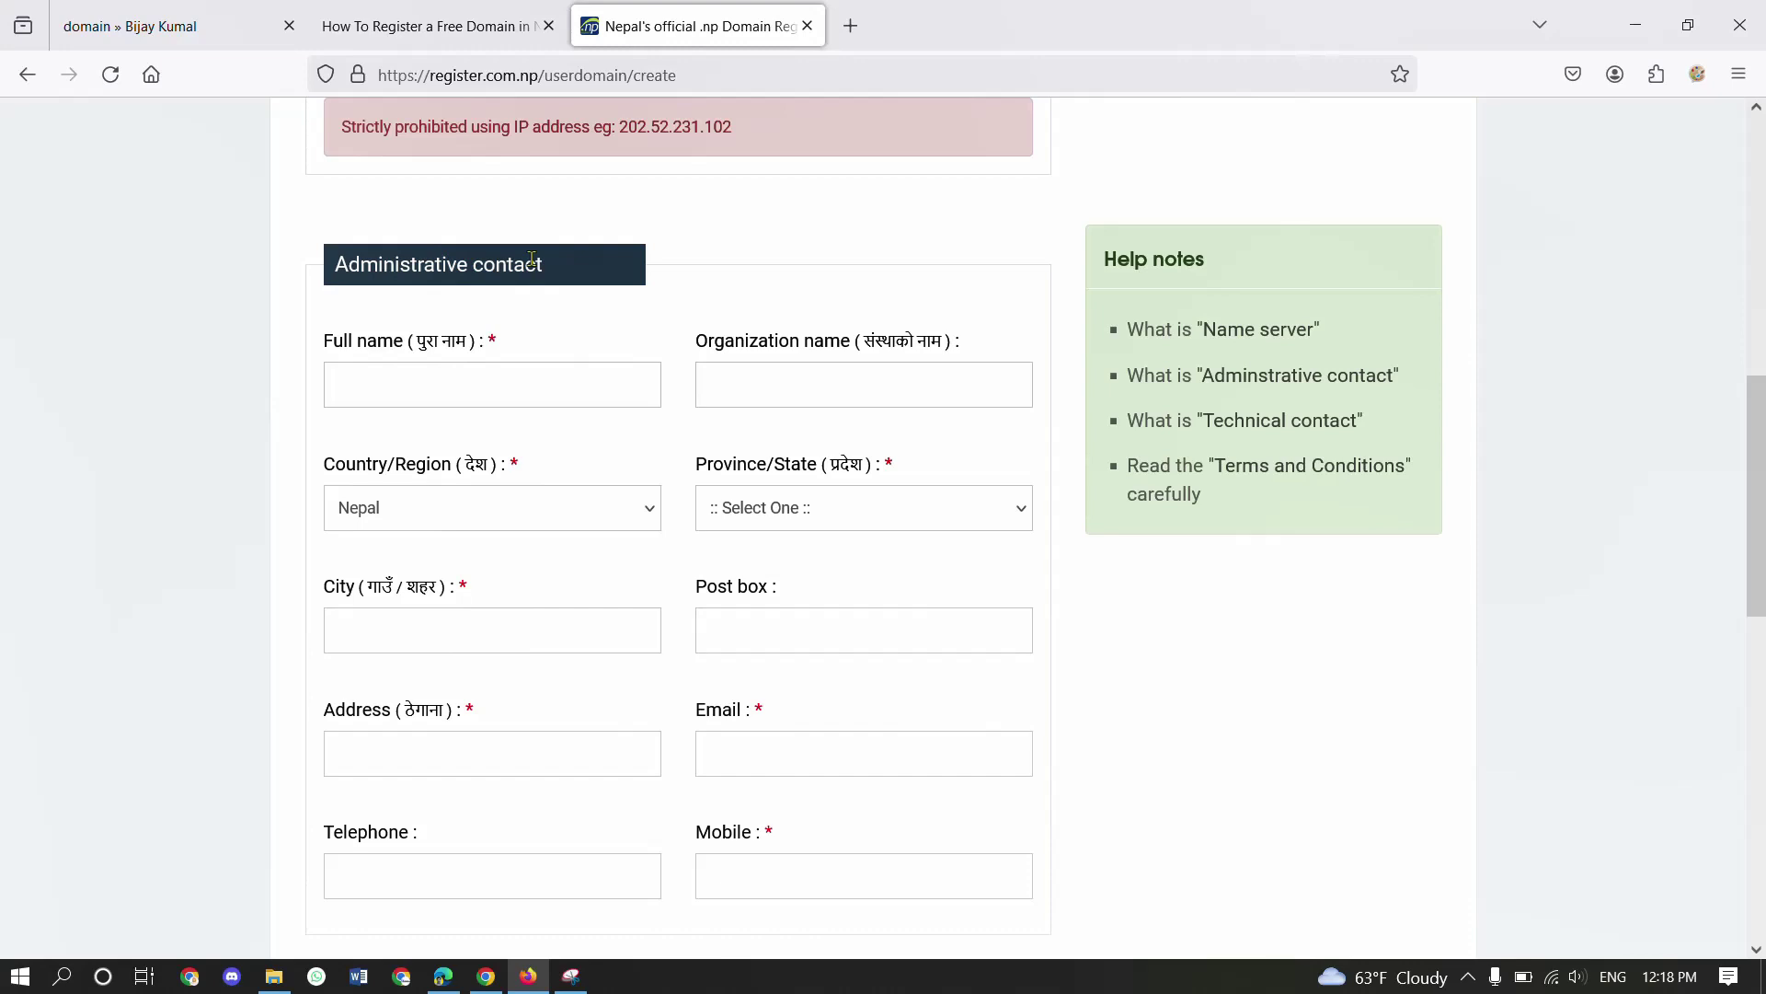
left_click(520, 391)
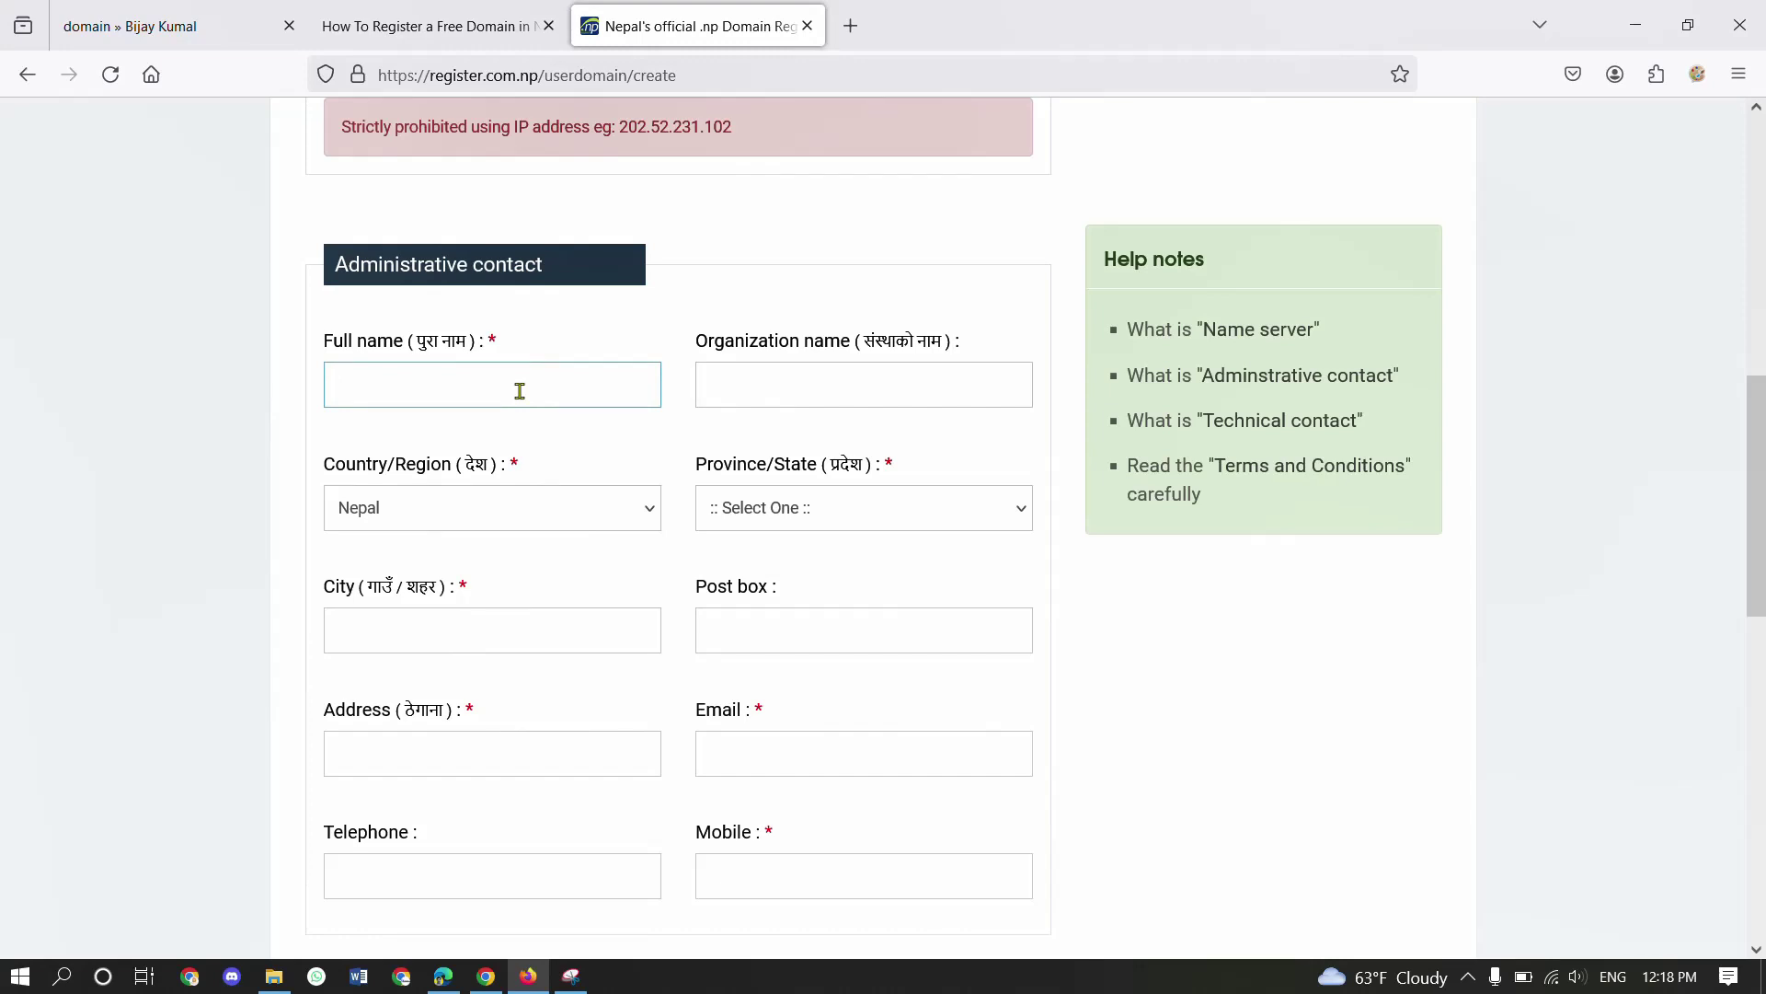
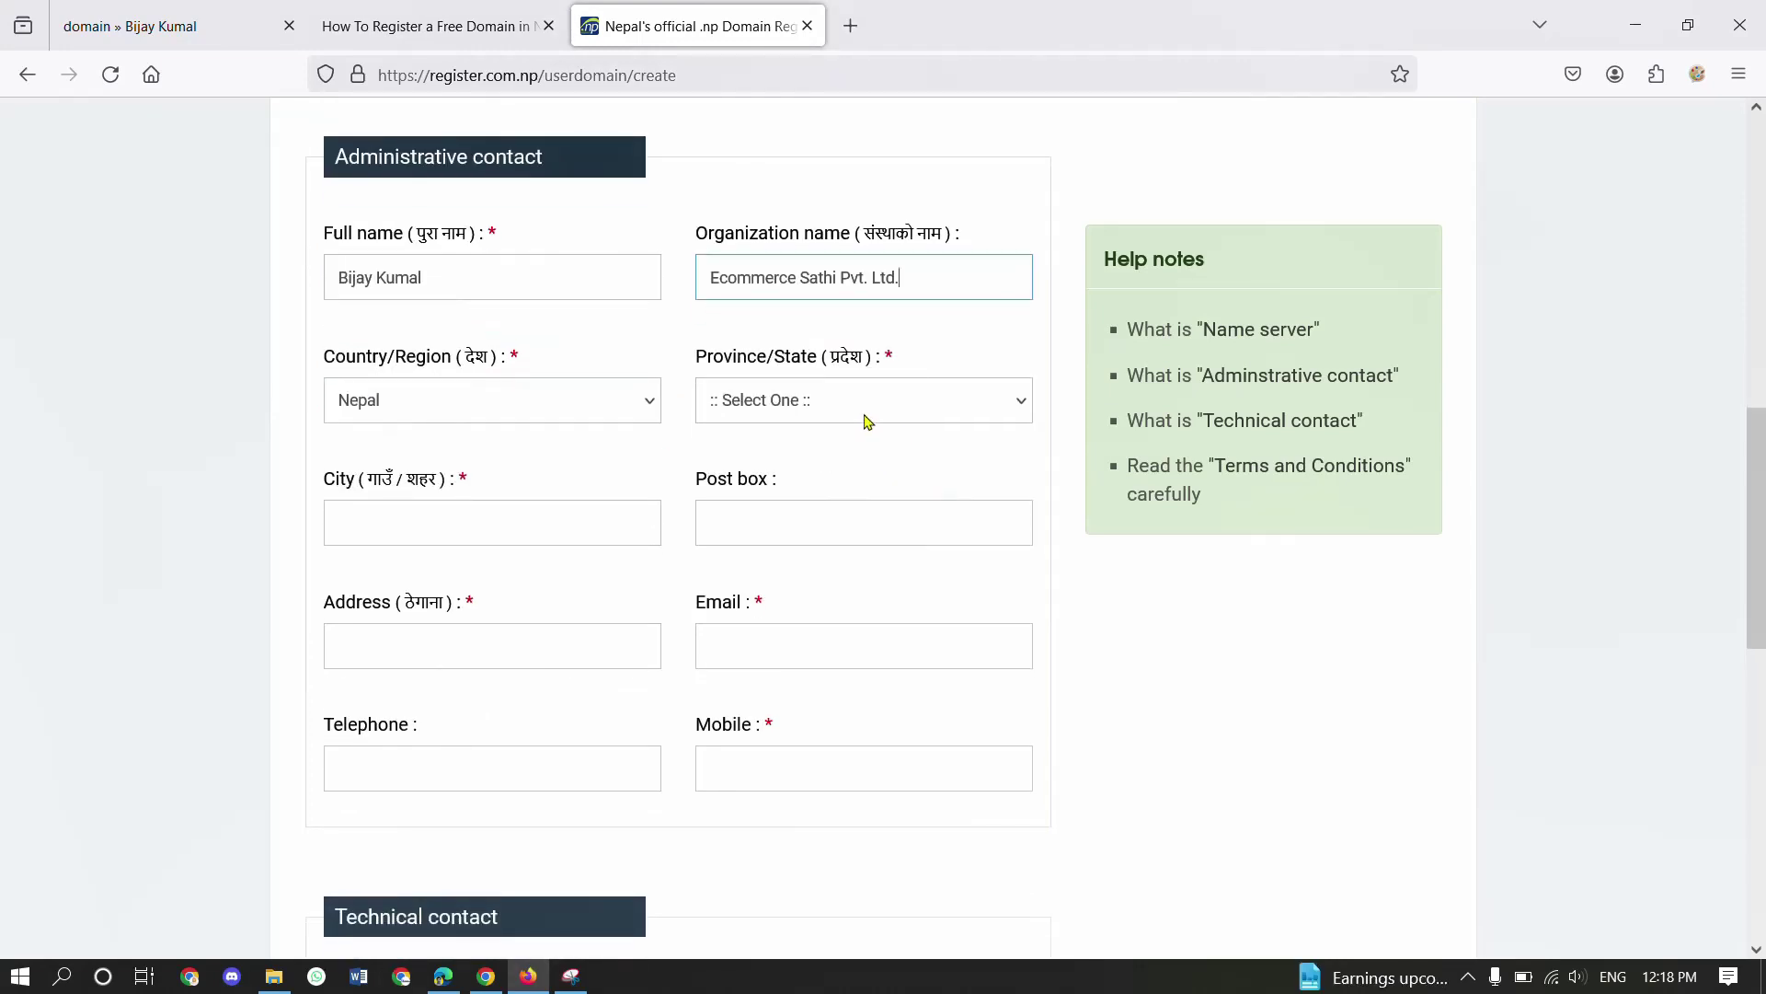
left_click(864, 419)
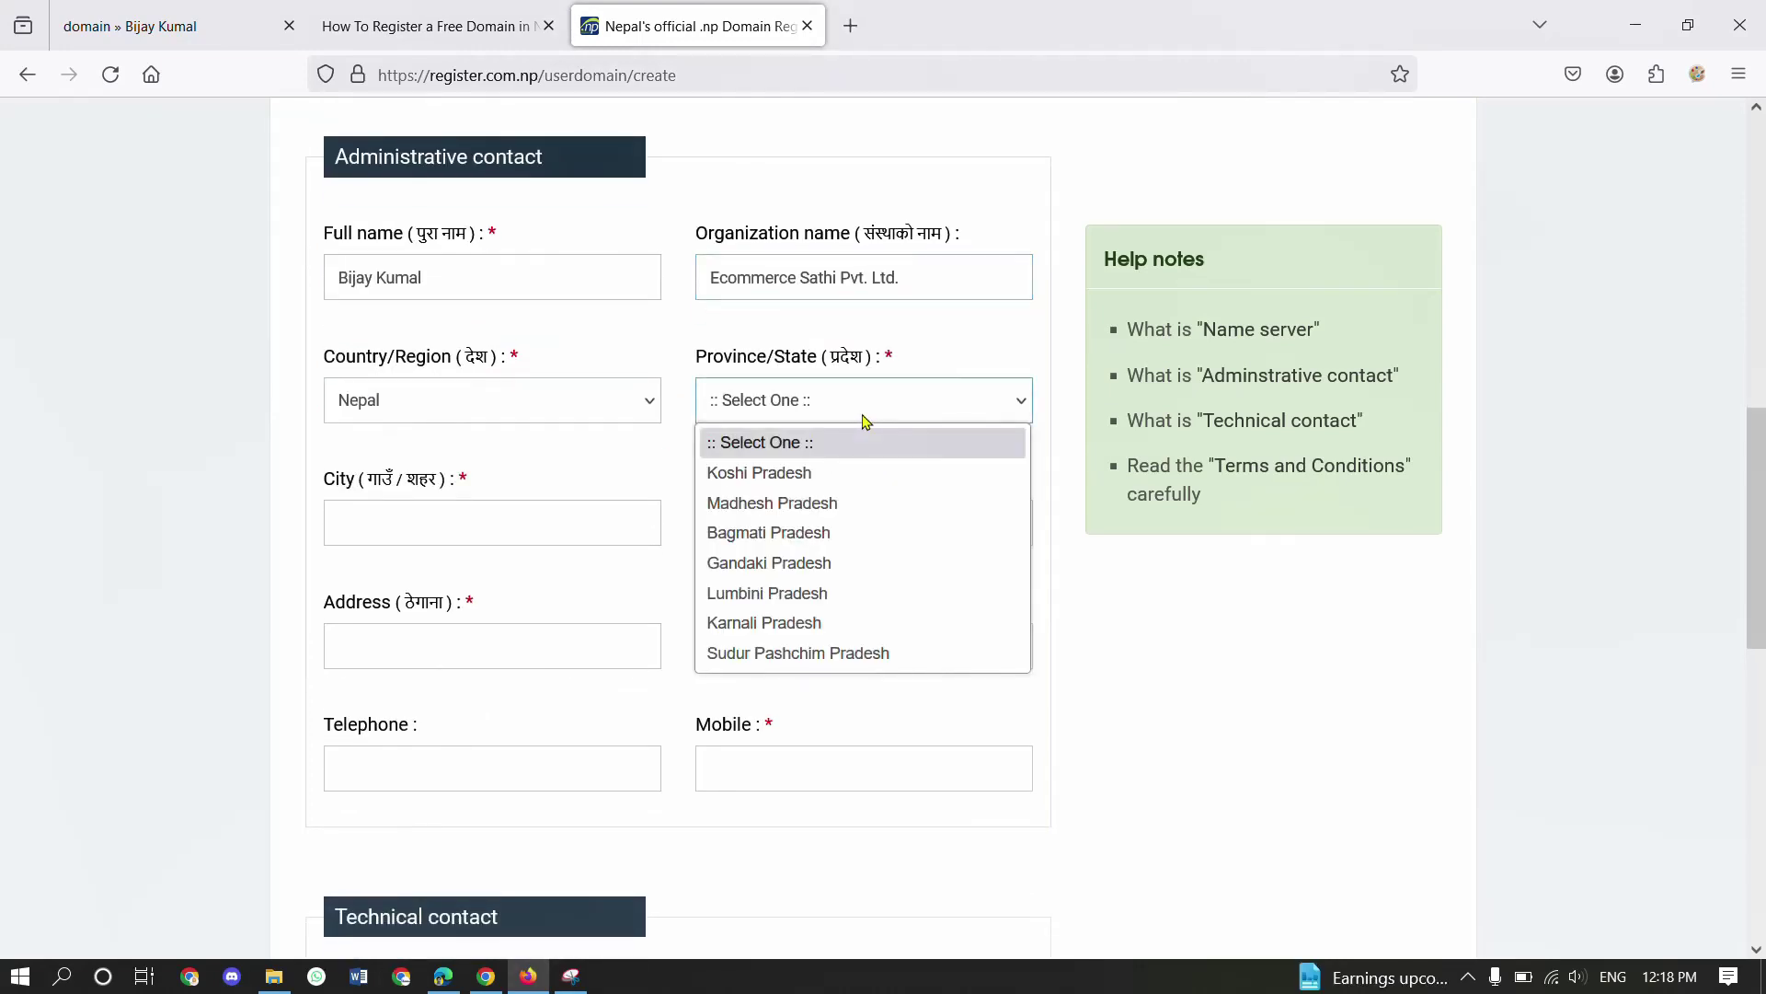
left_click(800, 563)
left_click(589, 536)
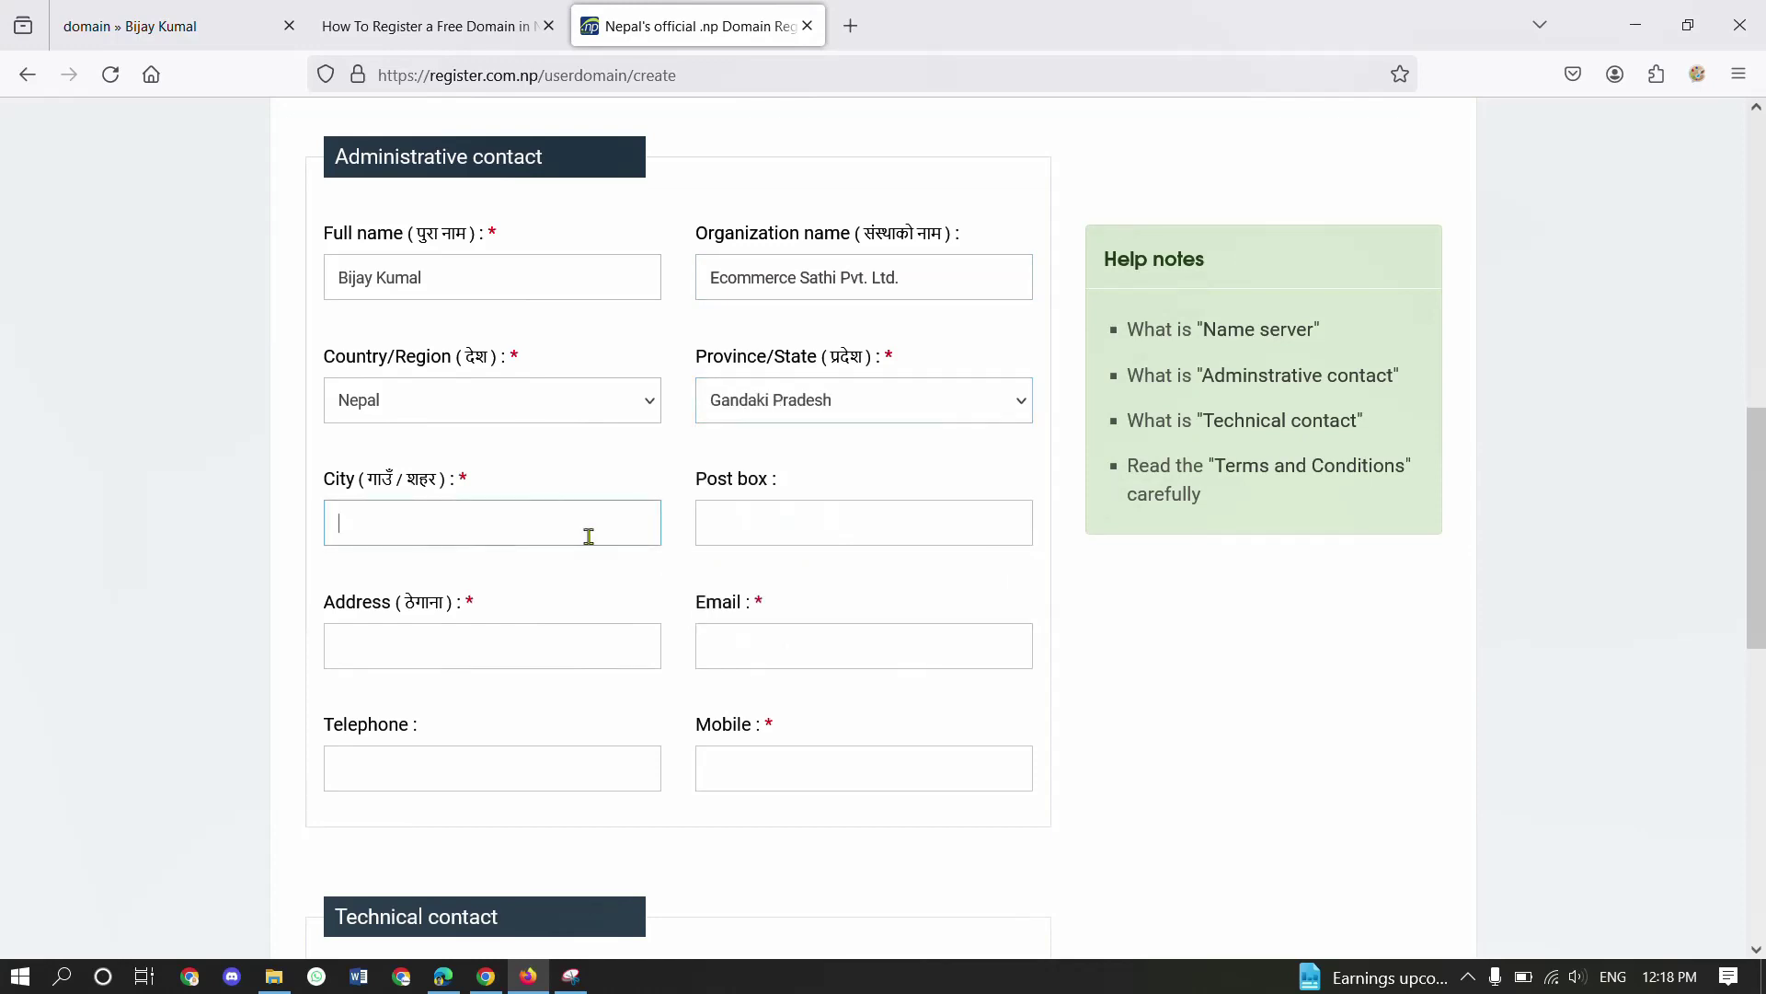
scroll(589, 536, "down", 1)
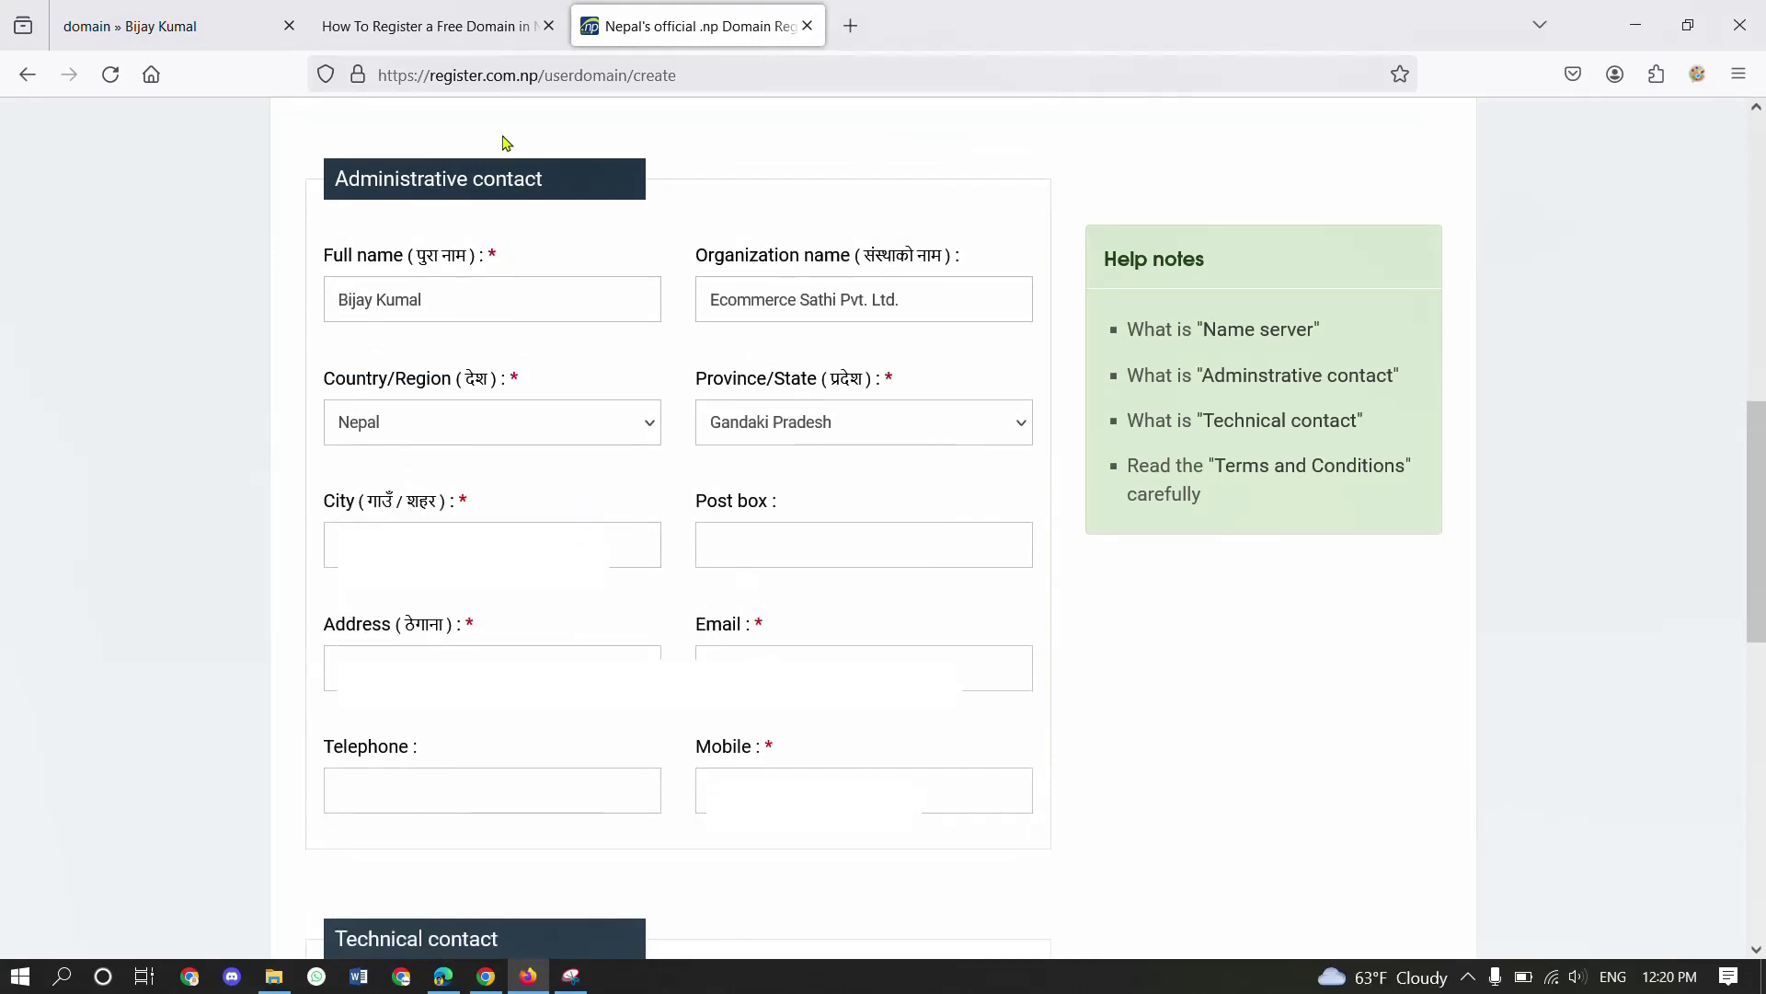
scroll(505, 143, "down", 8)
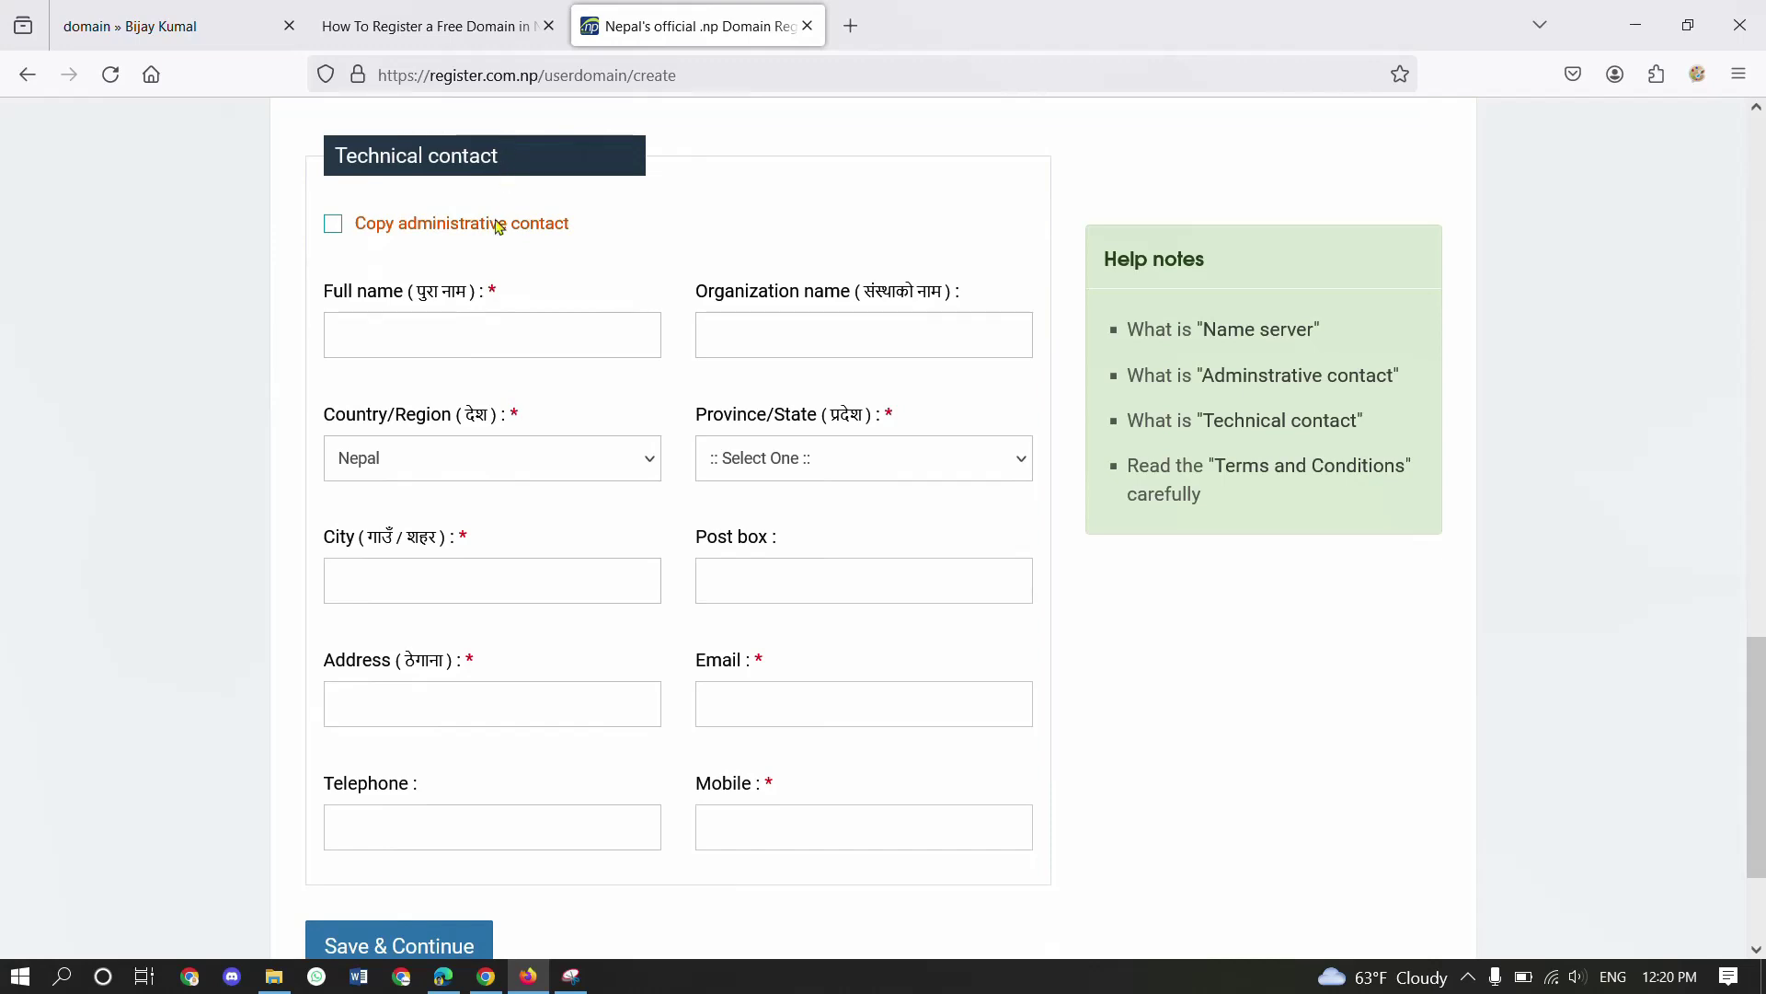
- Reuse the administrative contact details for the technical contact and save the request
left_click(428, 235)
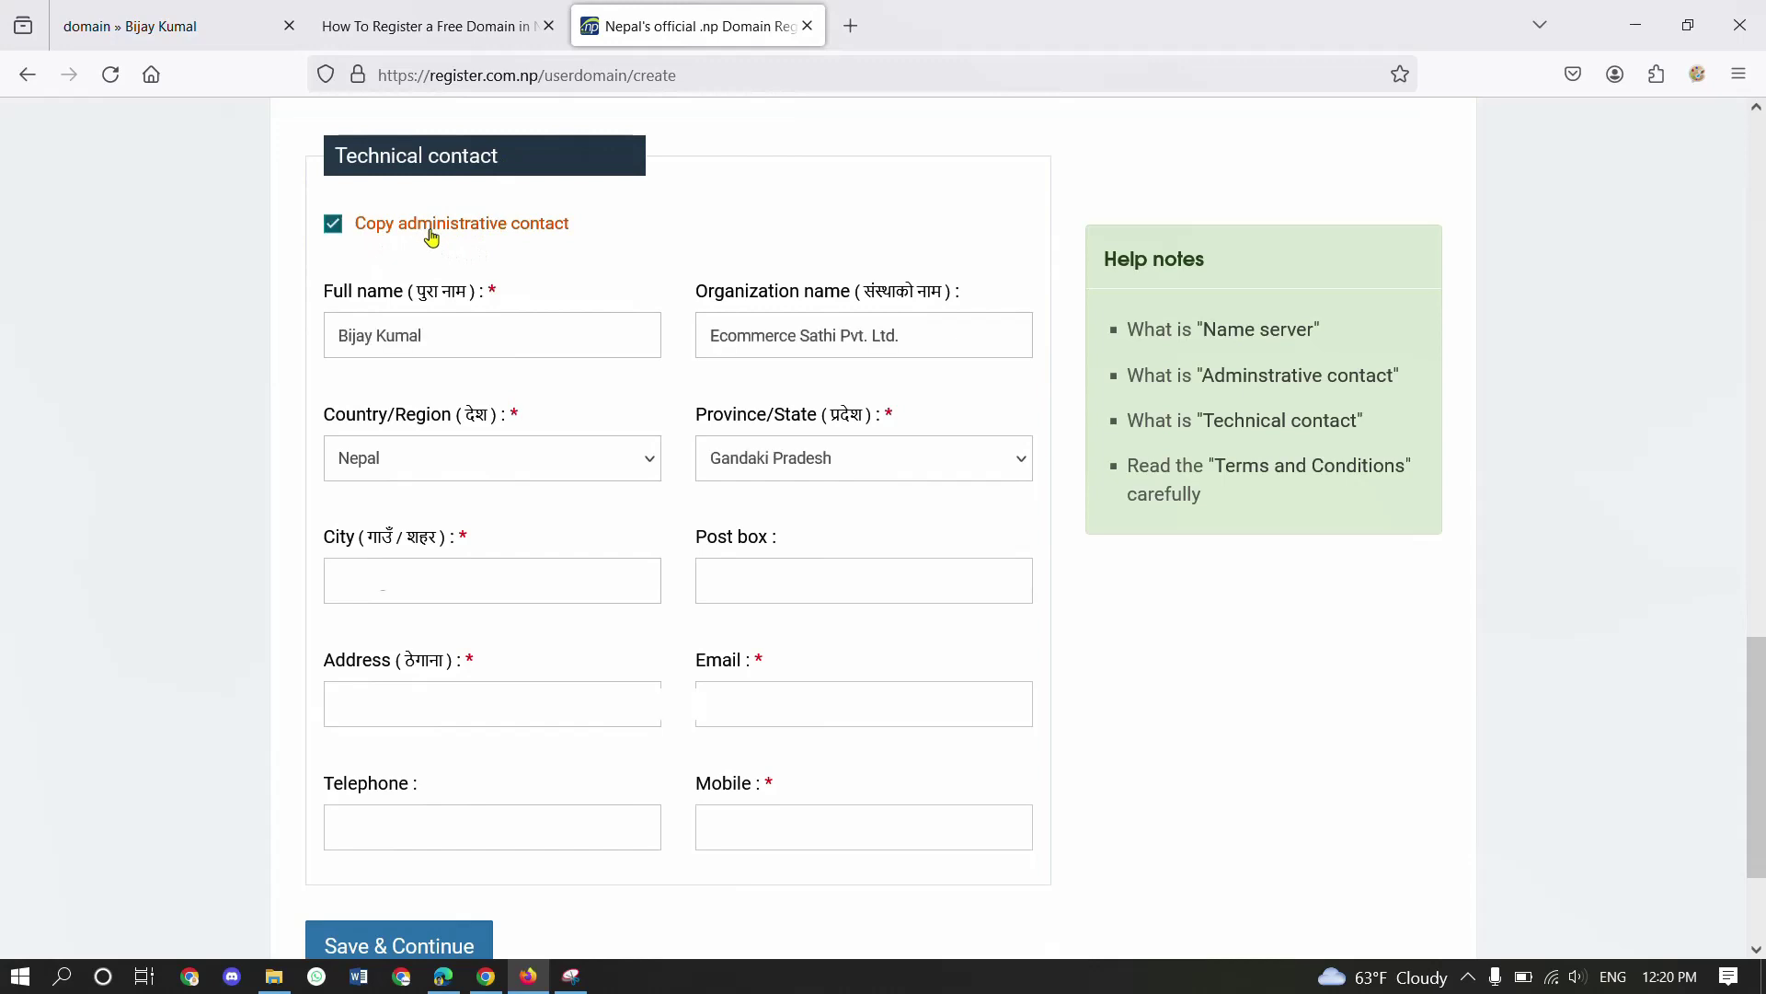
left_click(450, 957)
scroll(958, 785, "down", 3)
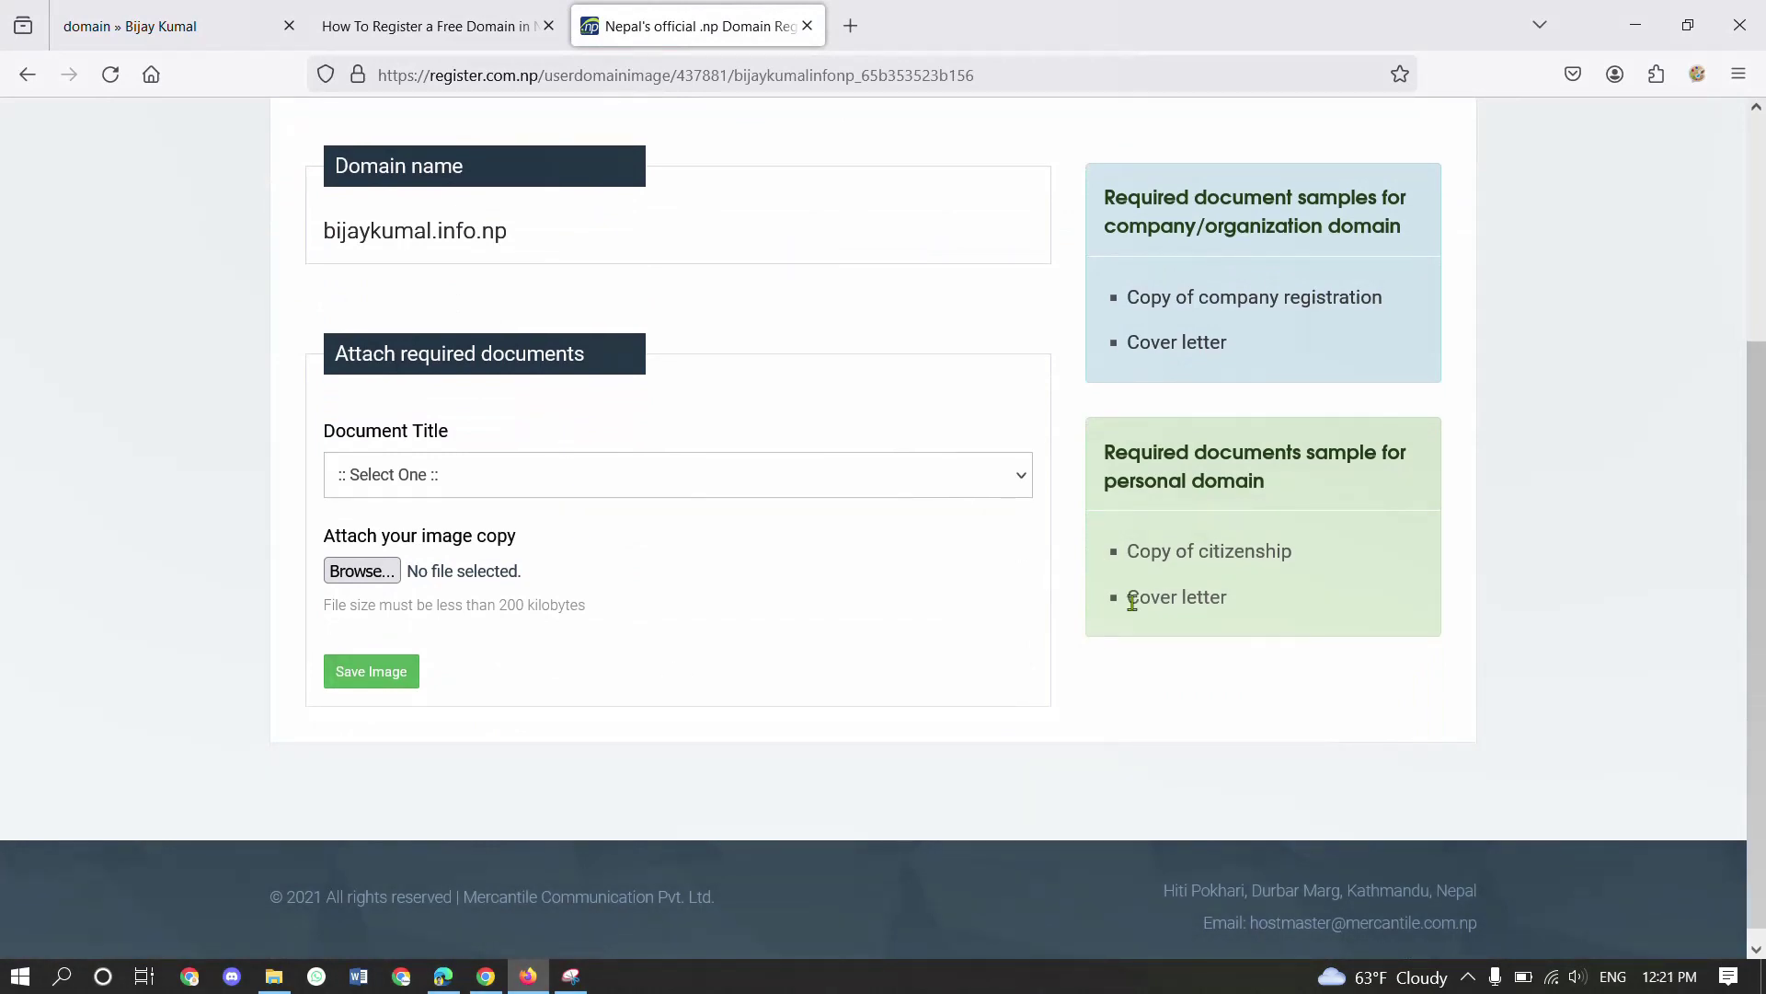
- Choose Cover letter as the document type, then return to the tutorial article
left_click(425, 475)
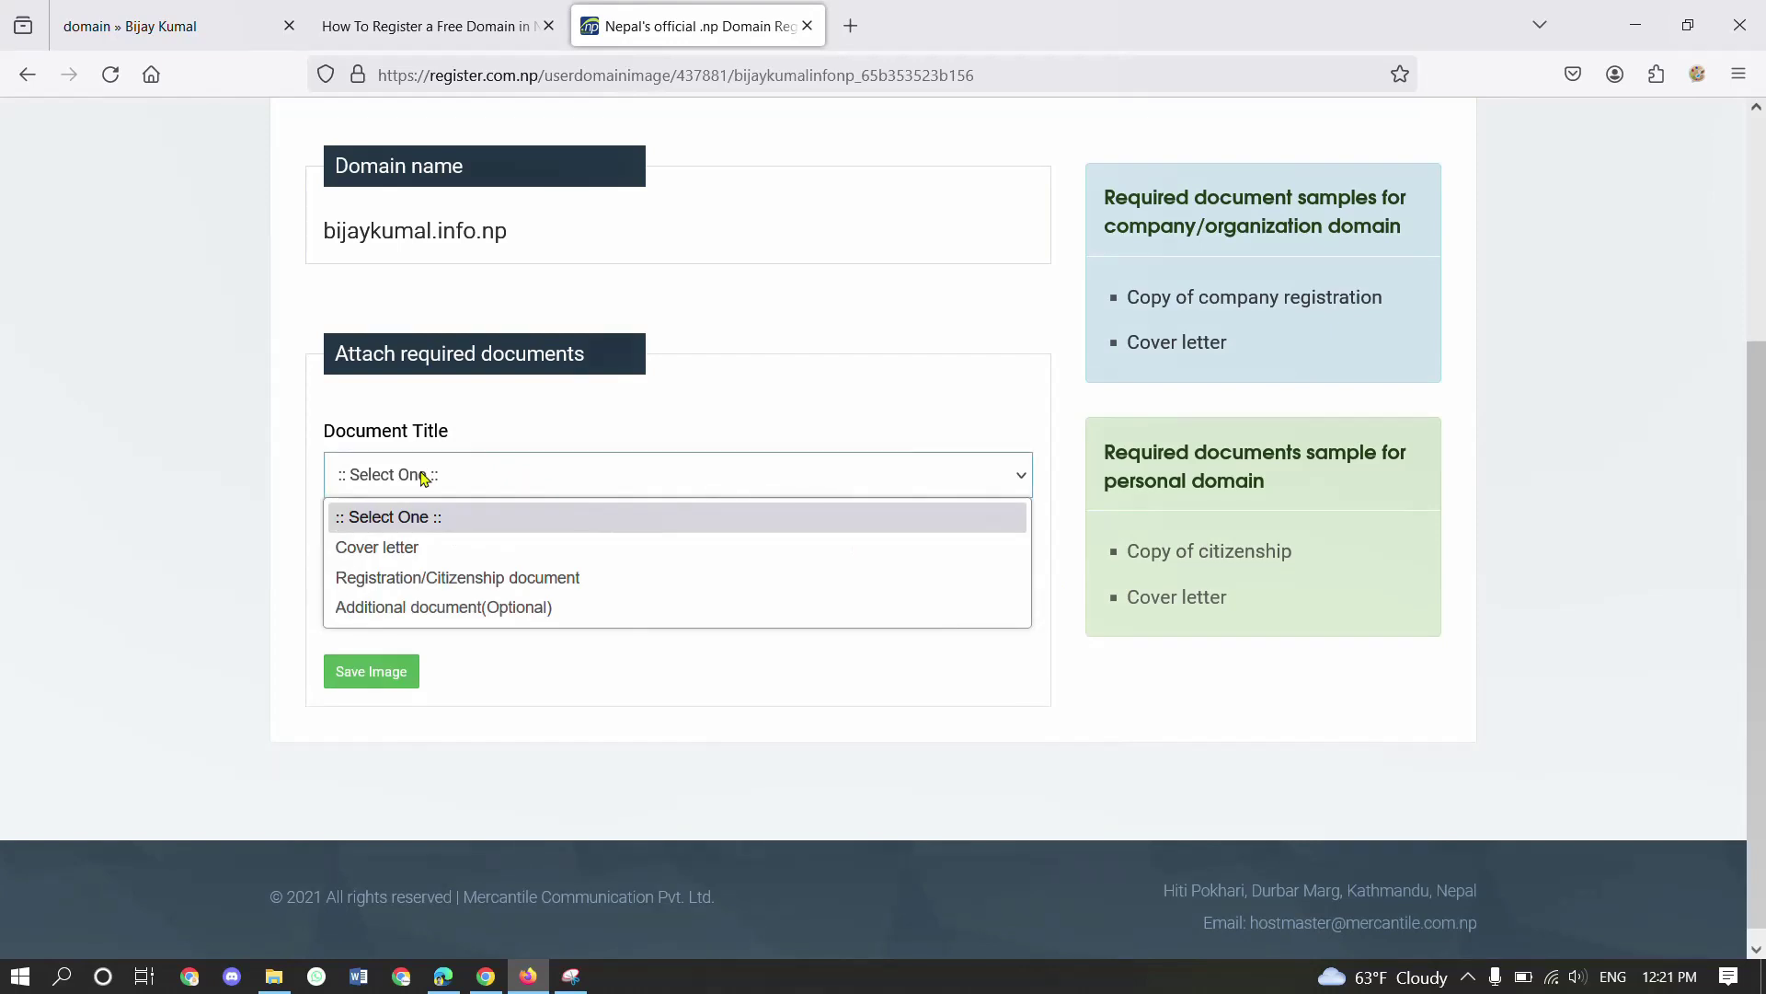
left_click(425, 552)
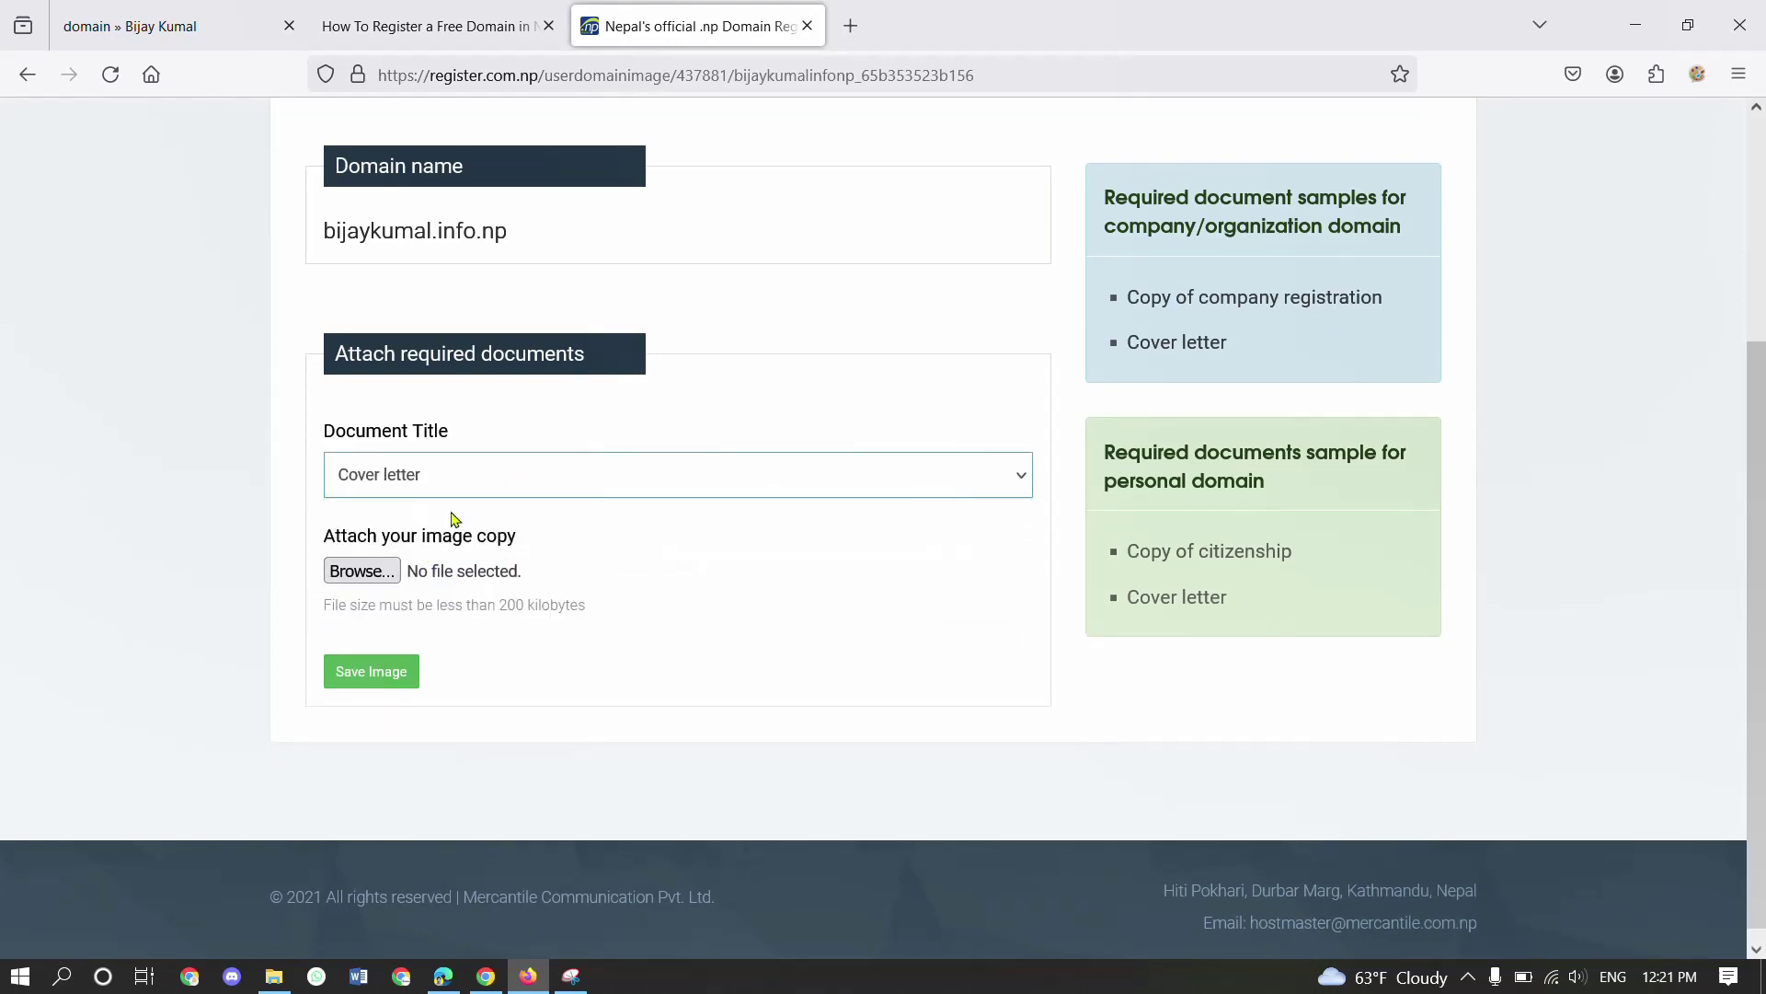
left_click(441, 26)
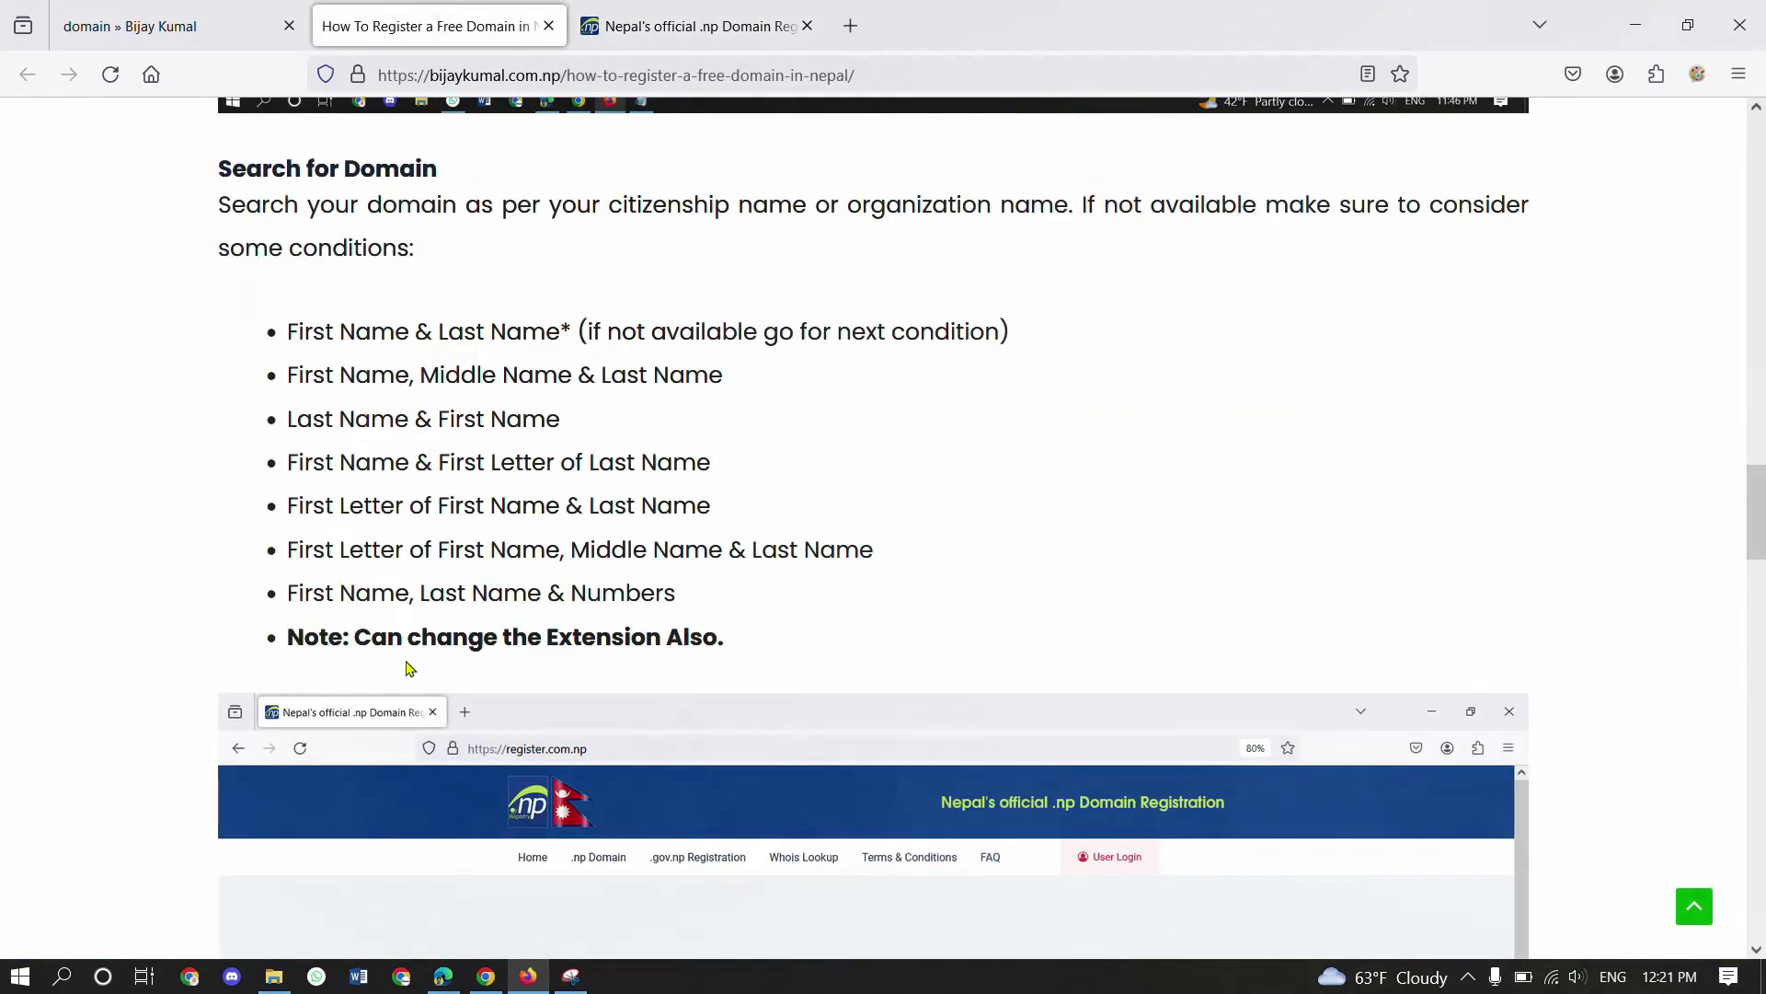
- Open the Generate A Coverletter link in the Upload Final Documents section
scroll(405, 670, "down", 10)
scroll(432, 688, "down", 15)
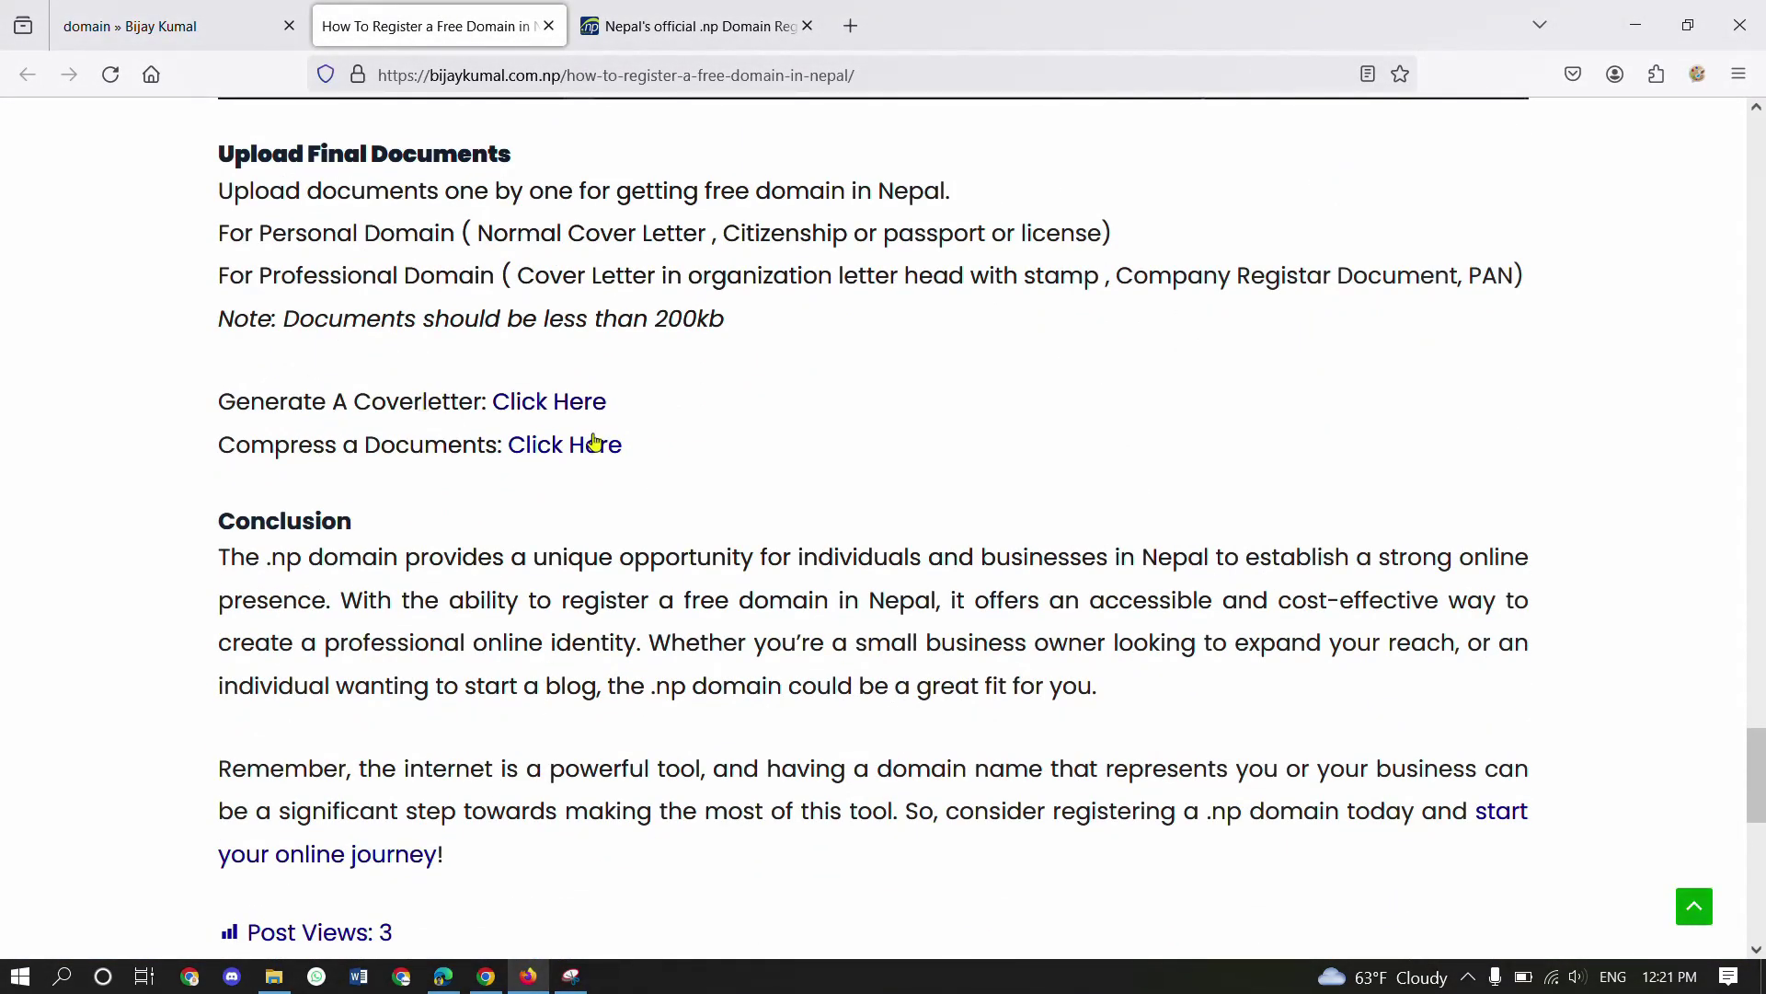
left_click(525, 406)
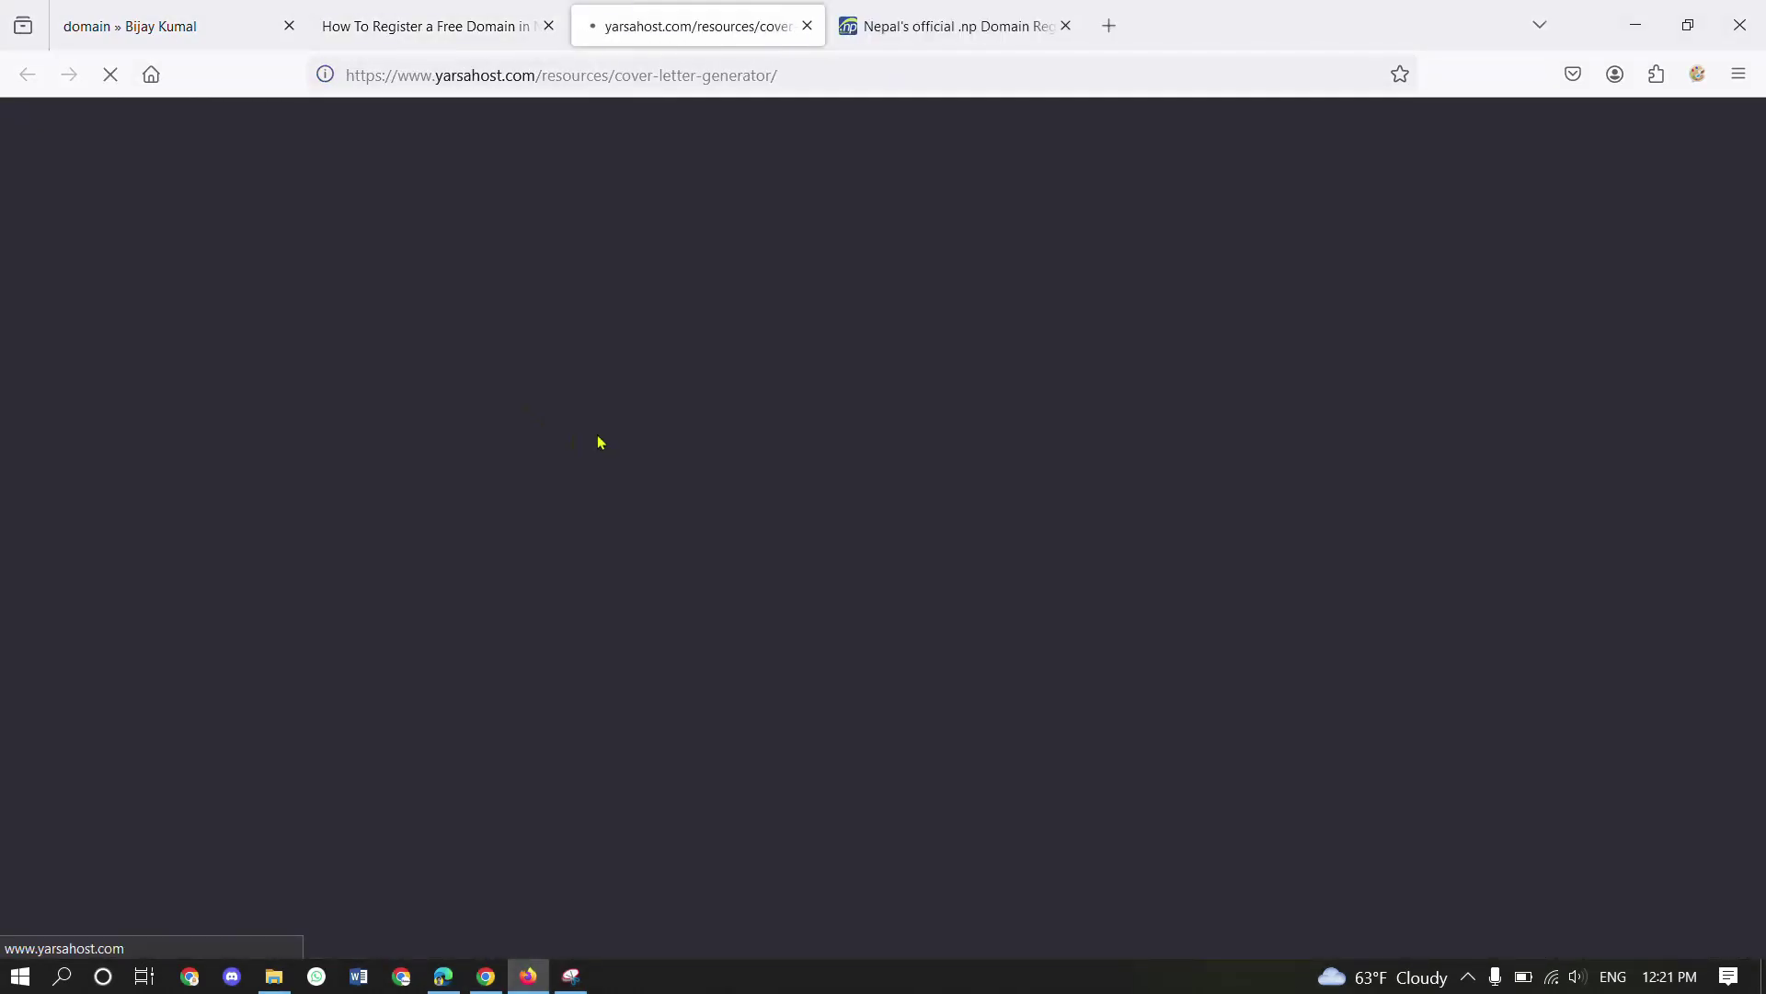
scroll(601, 603, "down", 5)
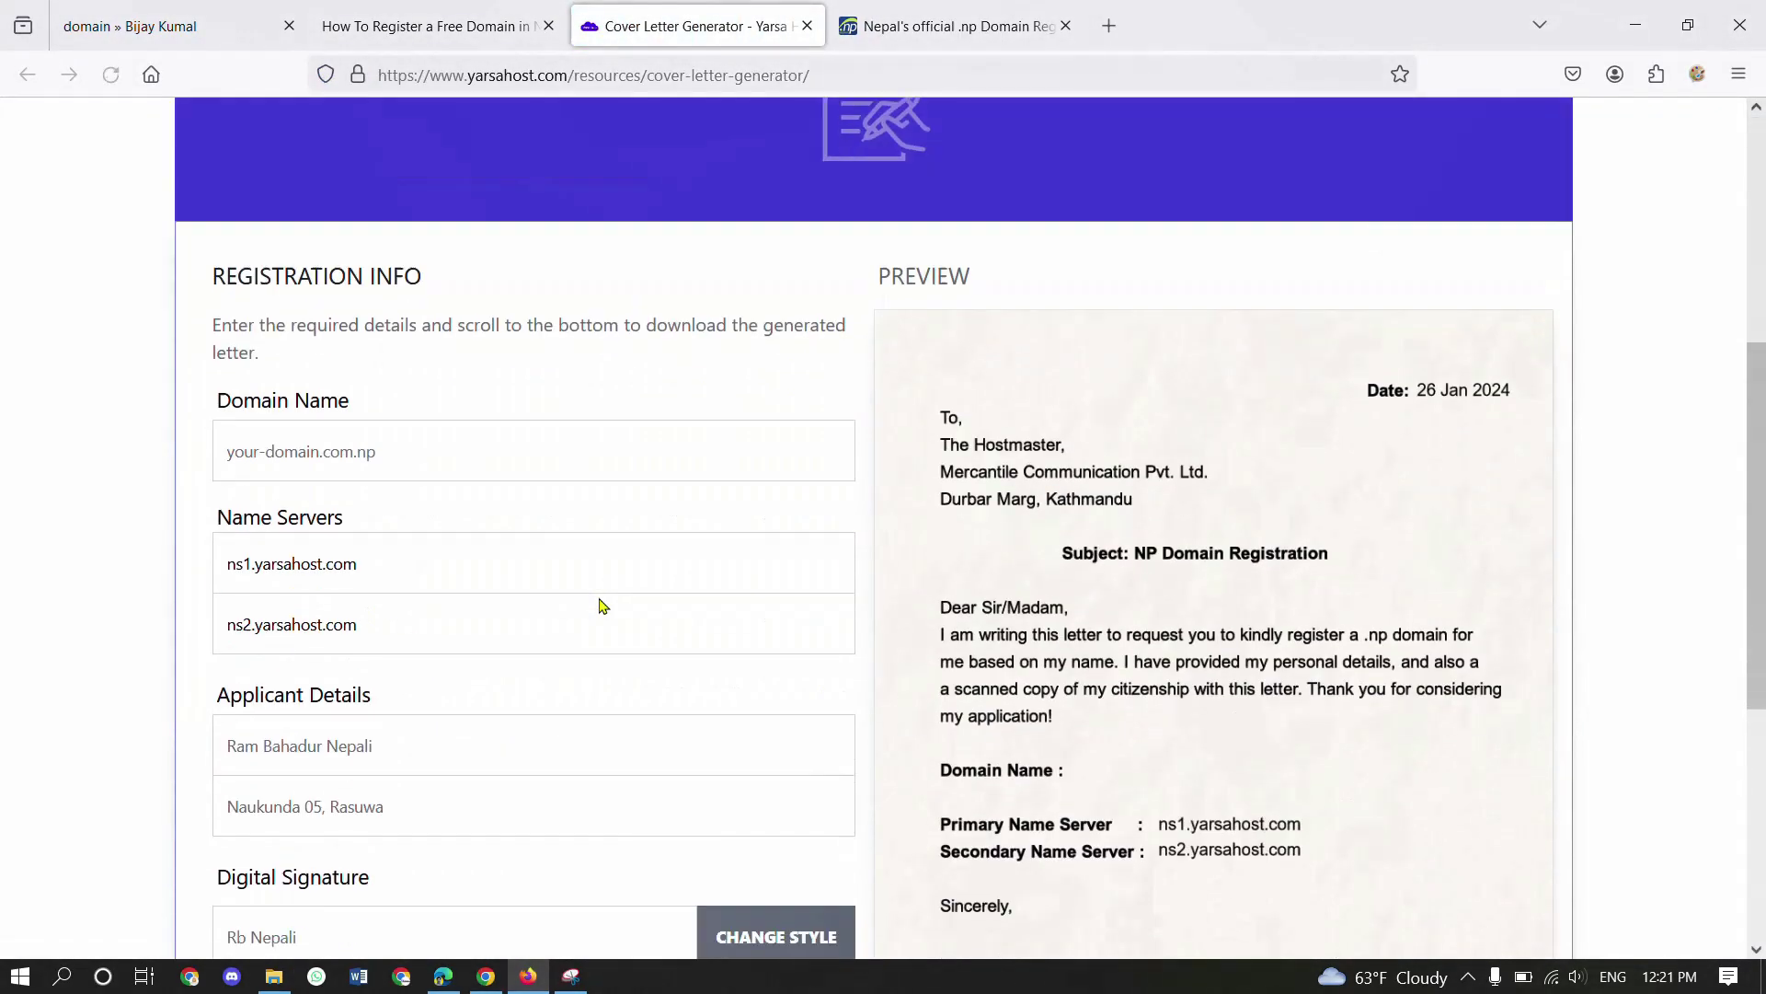
left_click(388, 385)
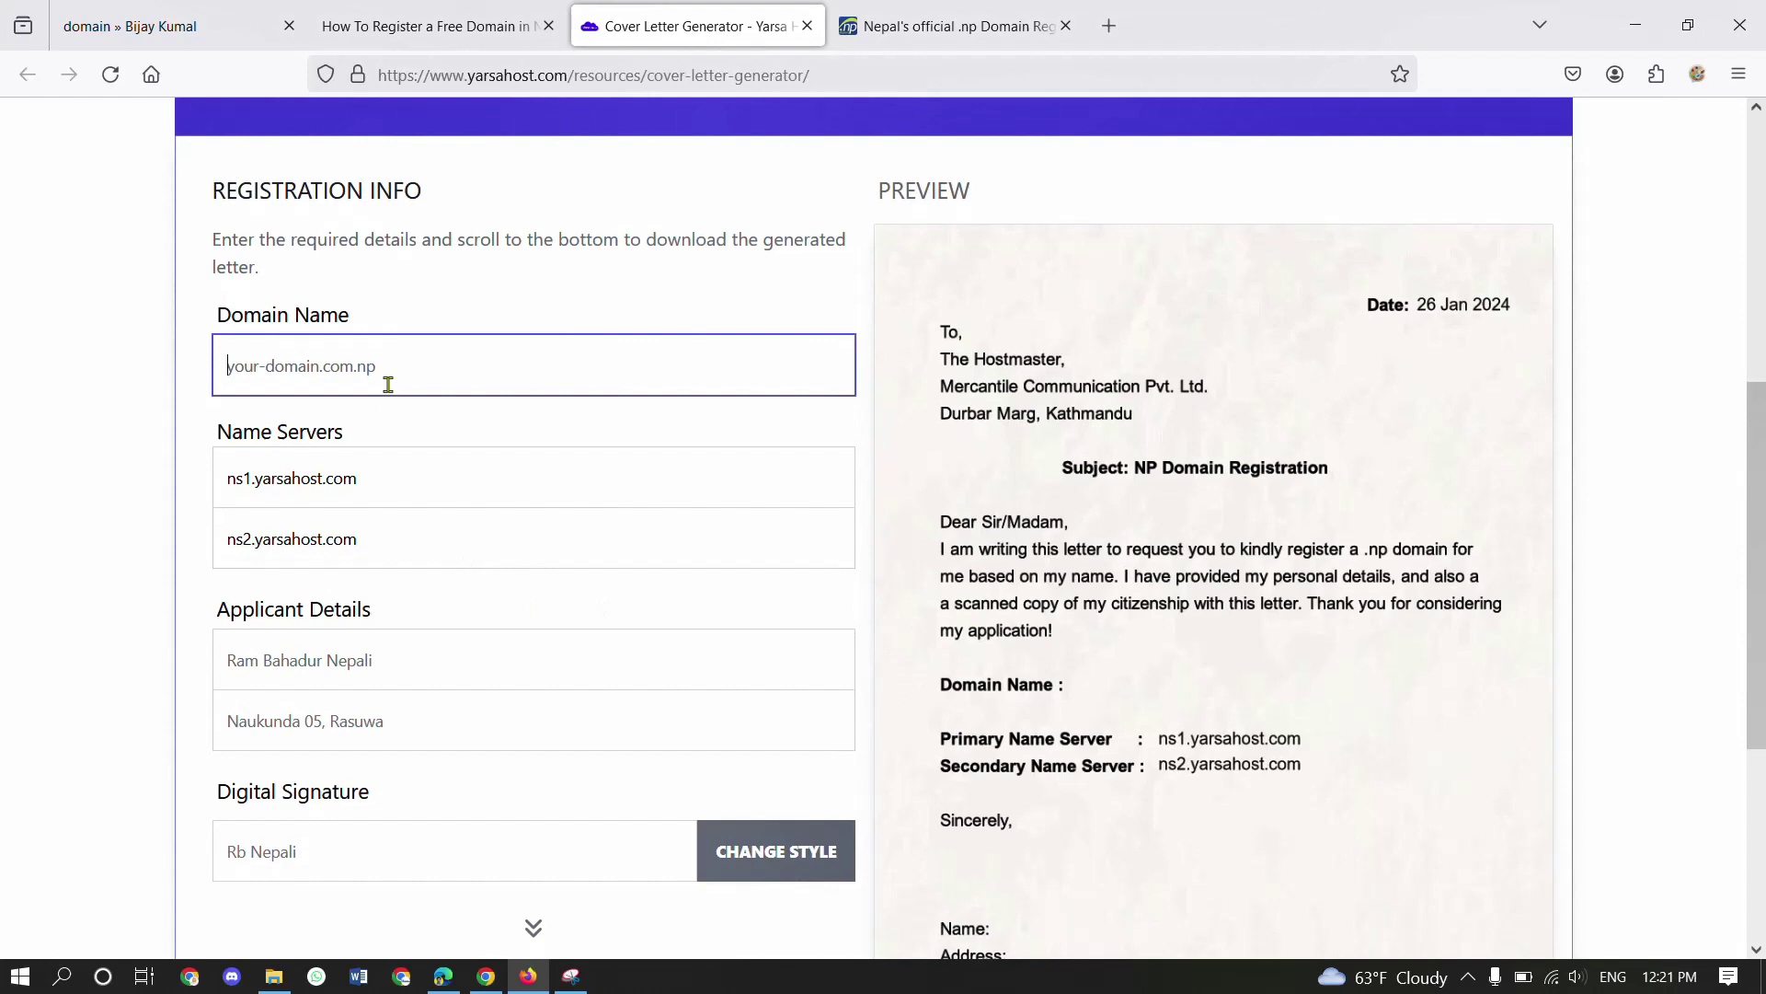
left_click(908, 11)
left_click_drag(306, 250, 556, 237)
key("ctrl+c")
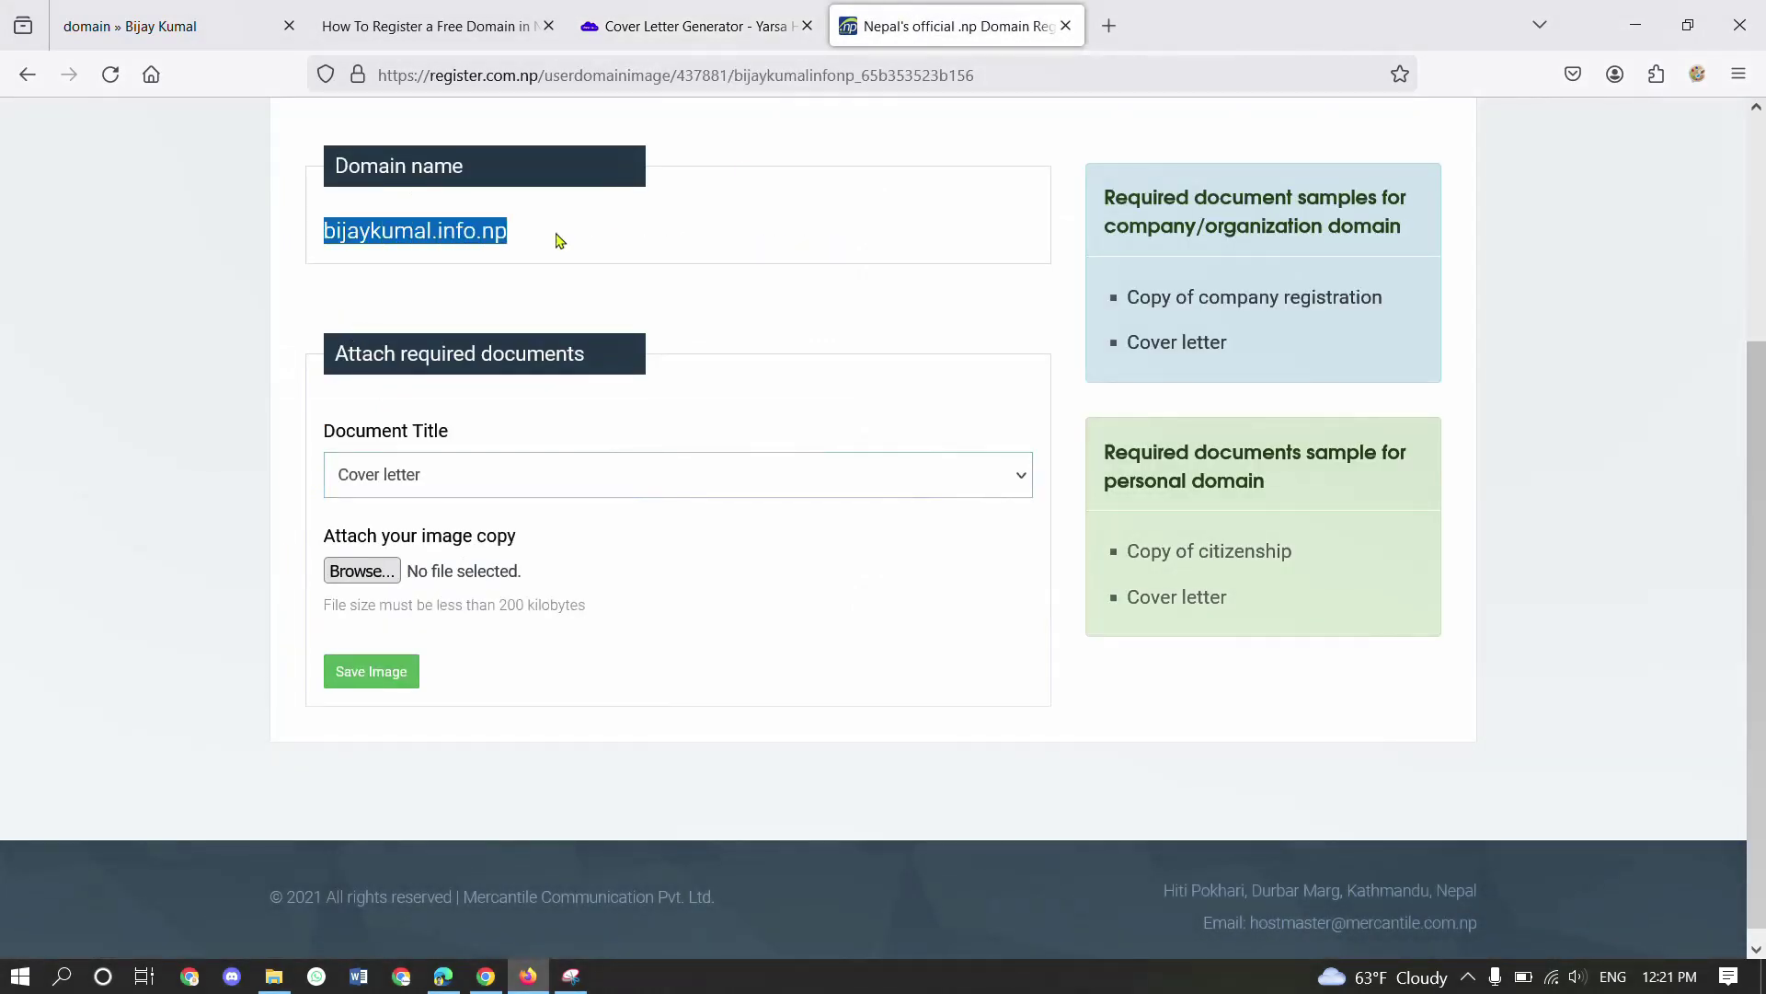
left_click(725, 20)
key("ctrl+v")
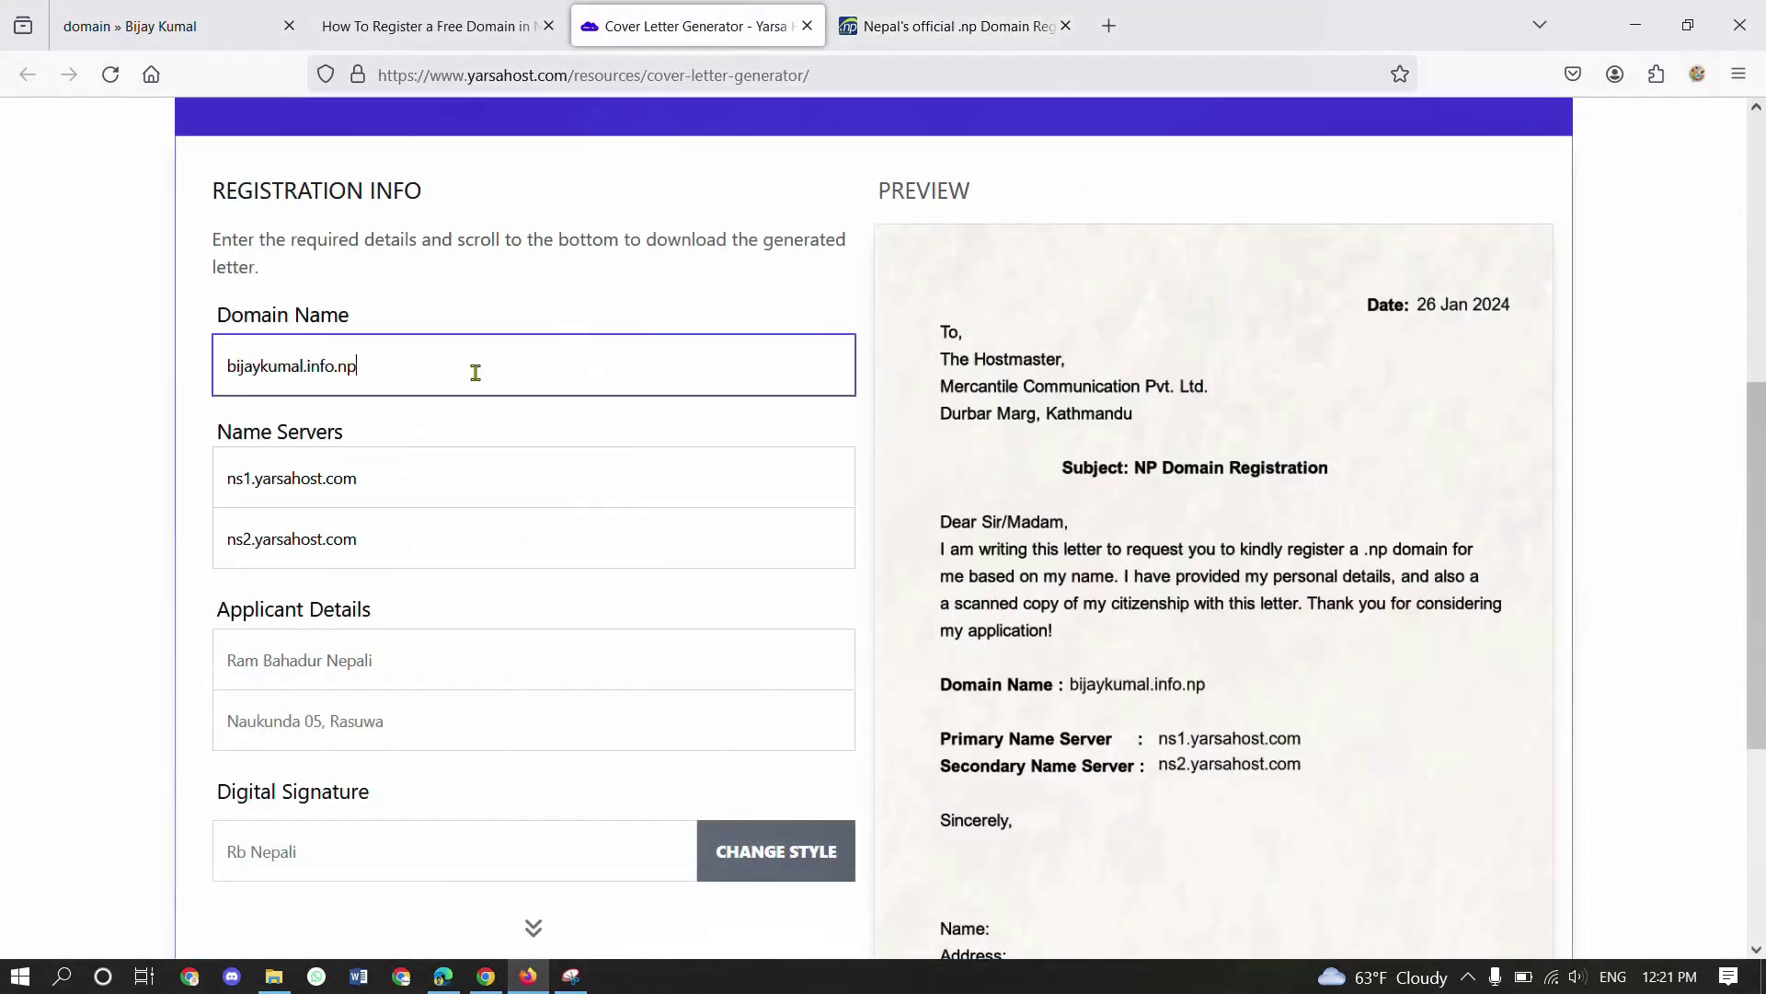
scroll(1058, 678, "down", 2)
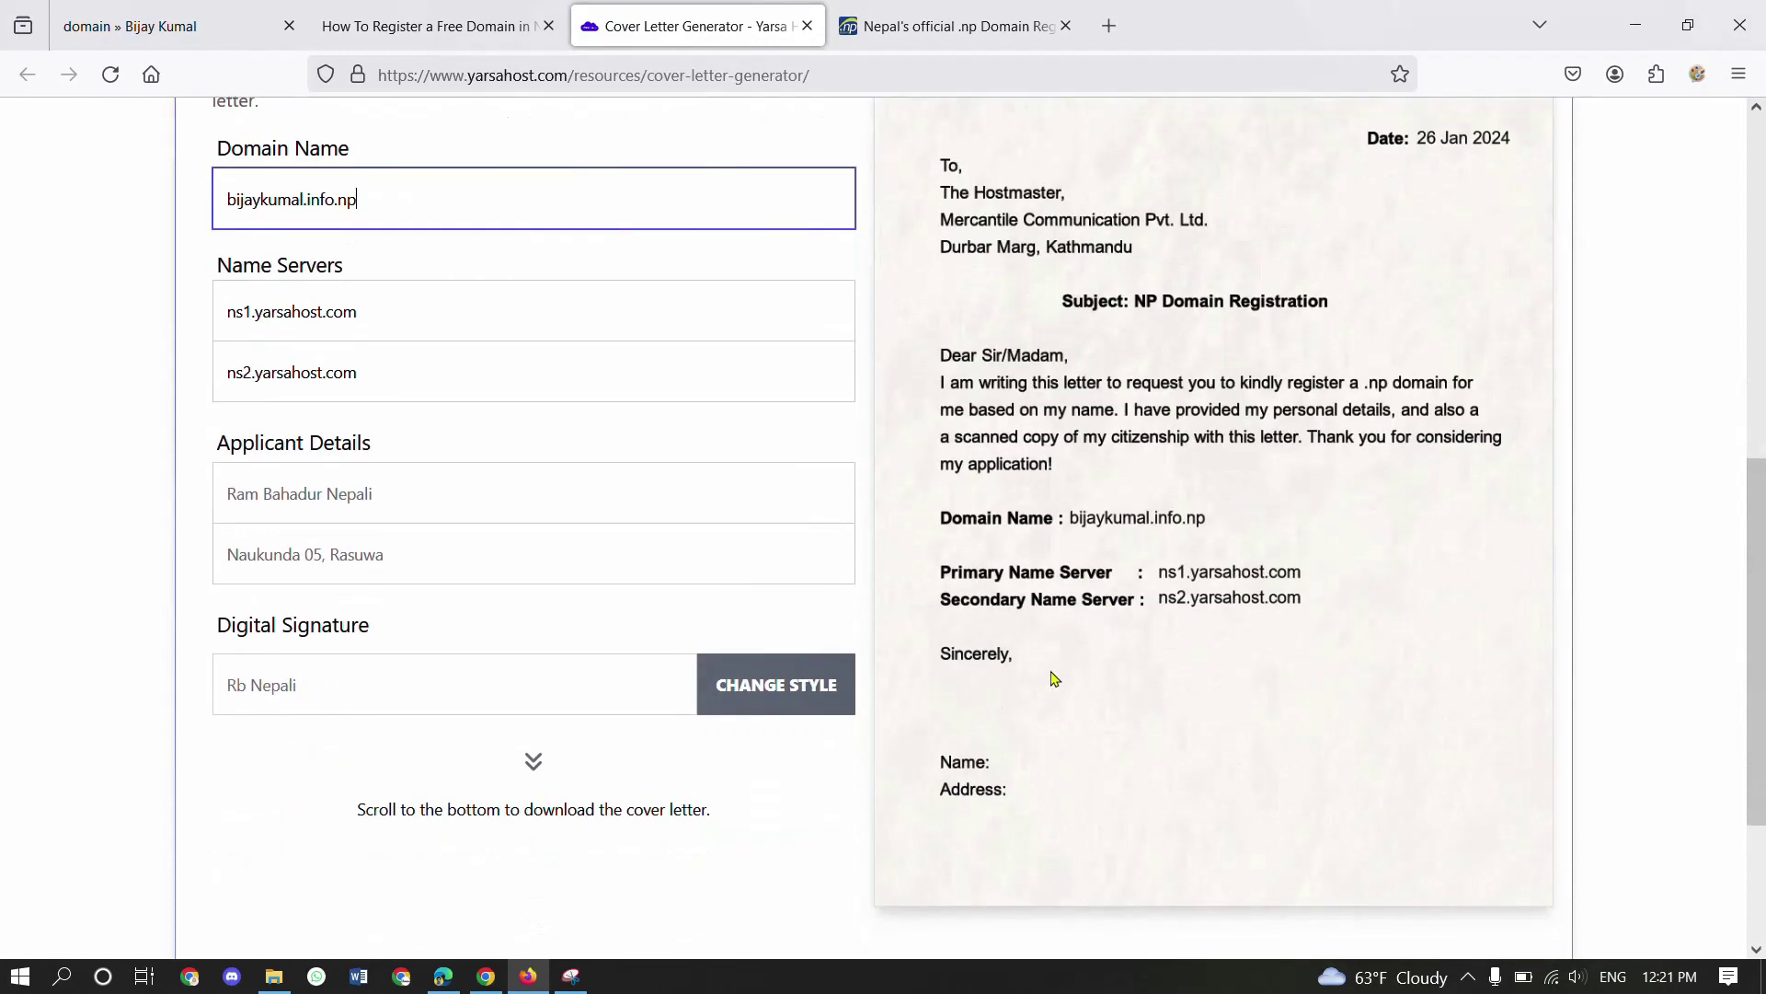
scroll(1137, 545, "up", 1)
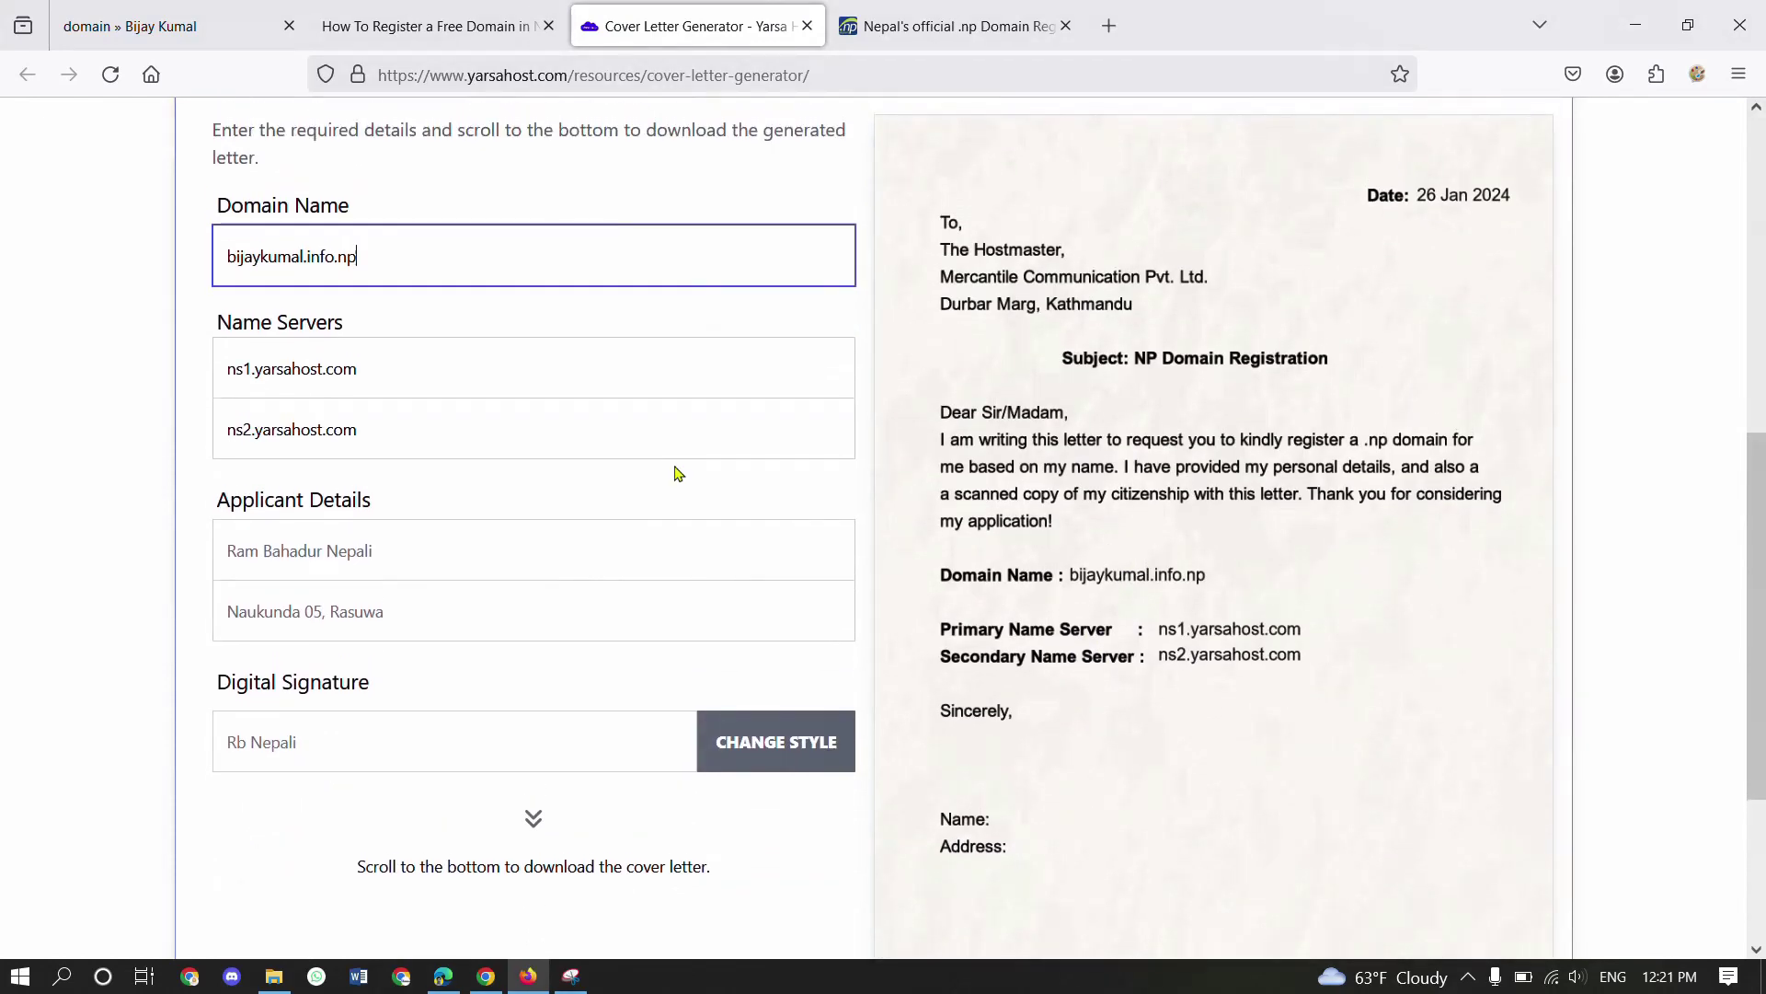
- Replace the first name server ns1.yarsahost.com with ns19.nestnepal.com
left_click(428, 366)
left_click_drag(428, 366, 134, 365)
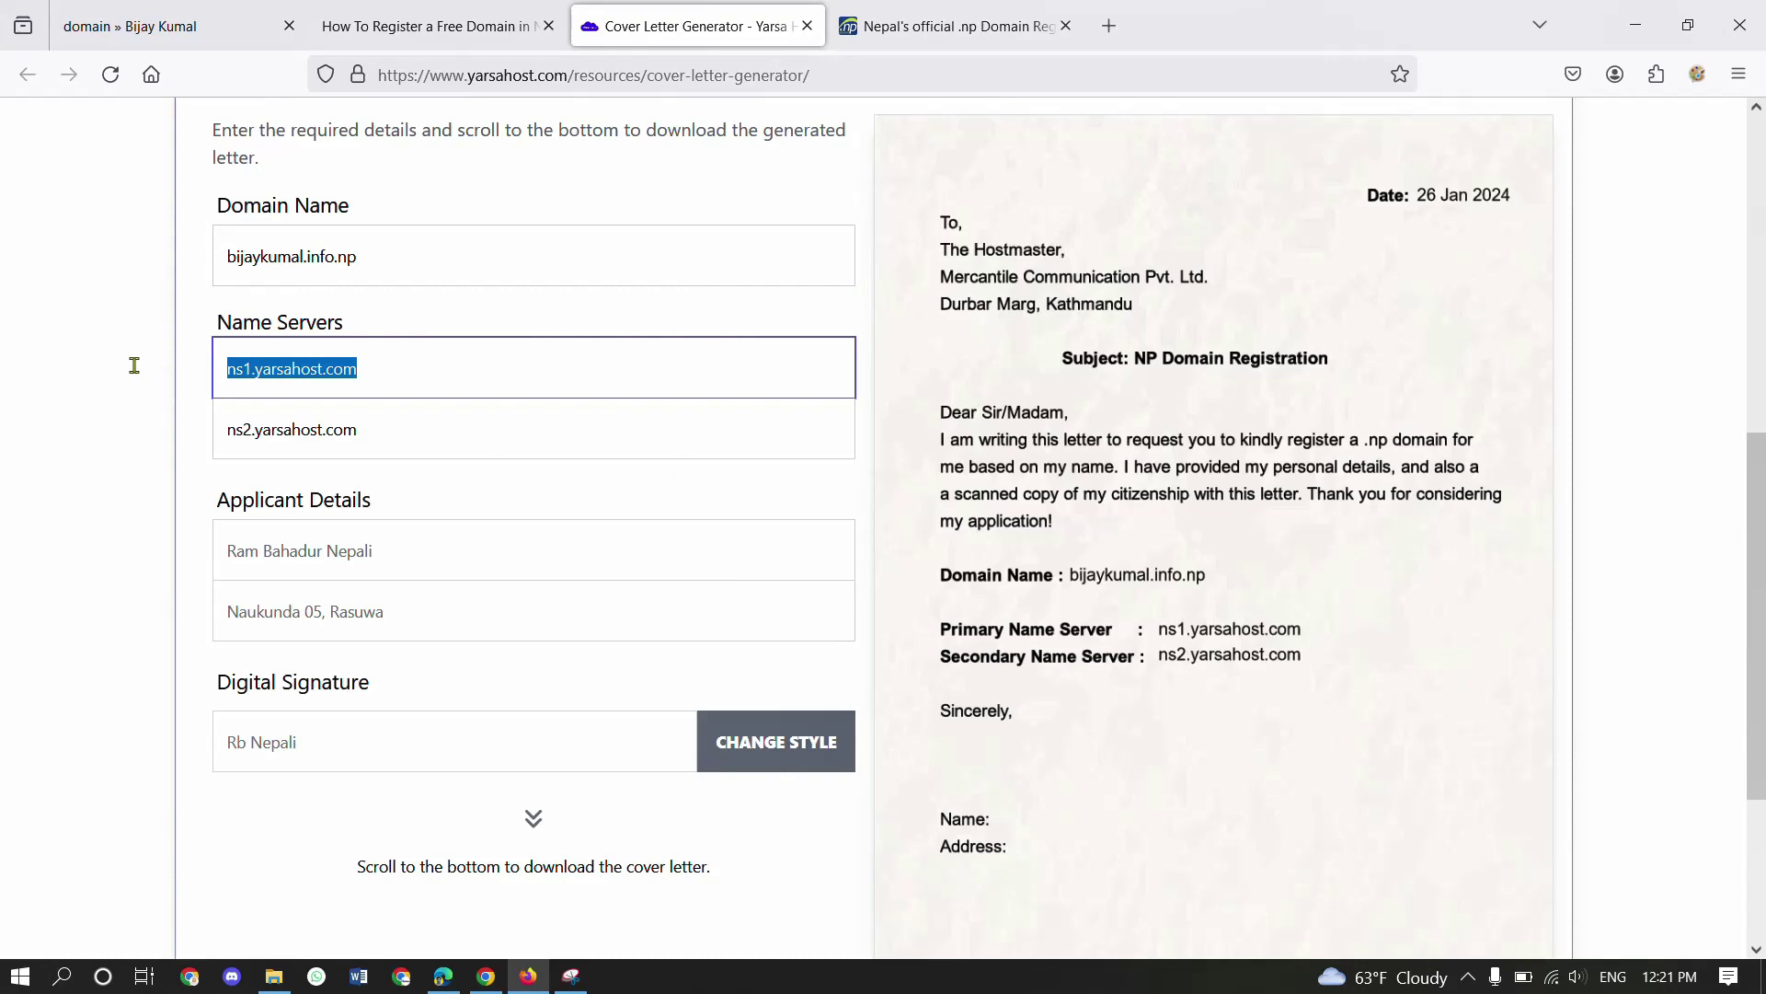
type("ns")
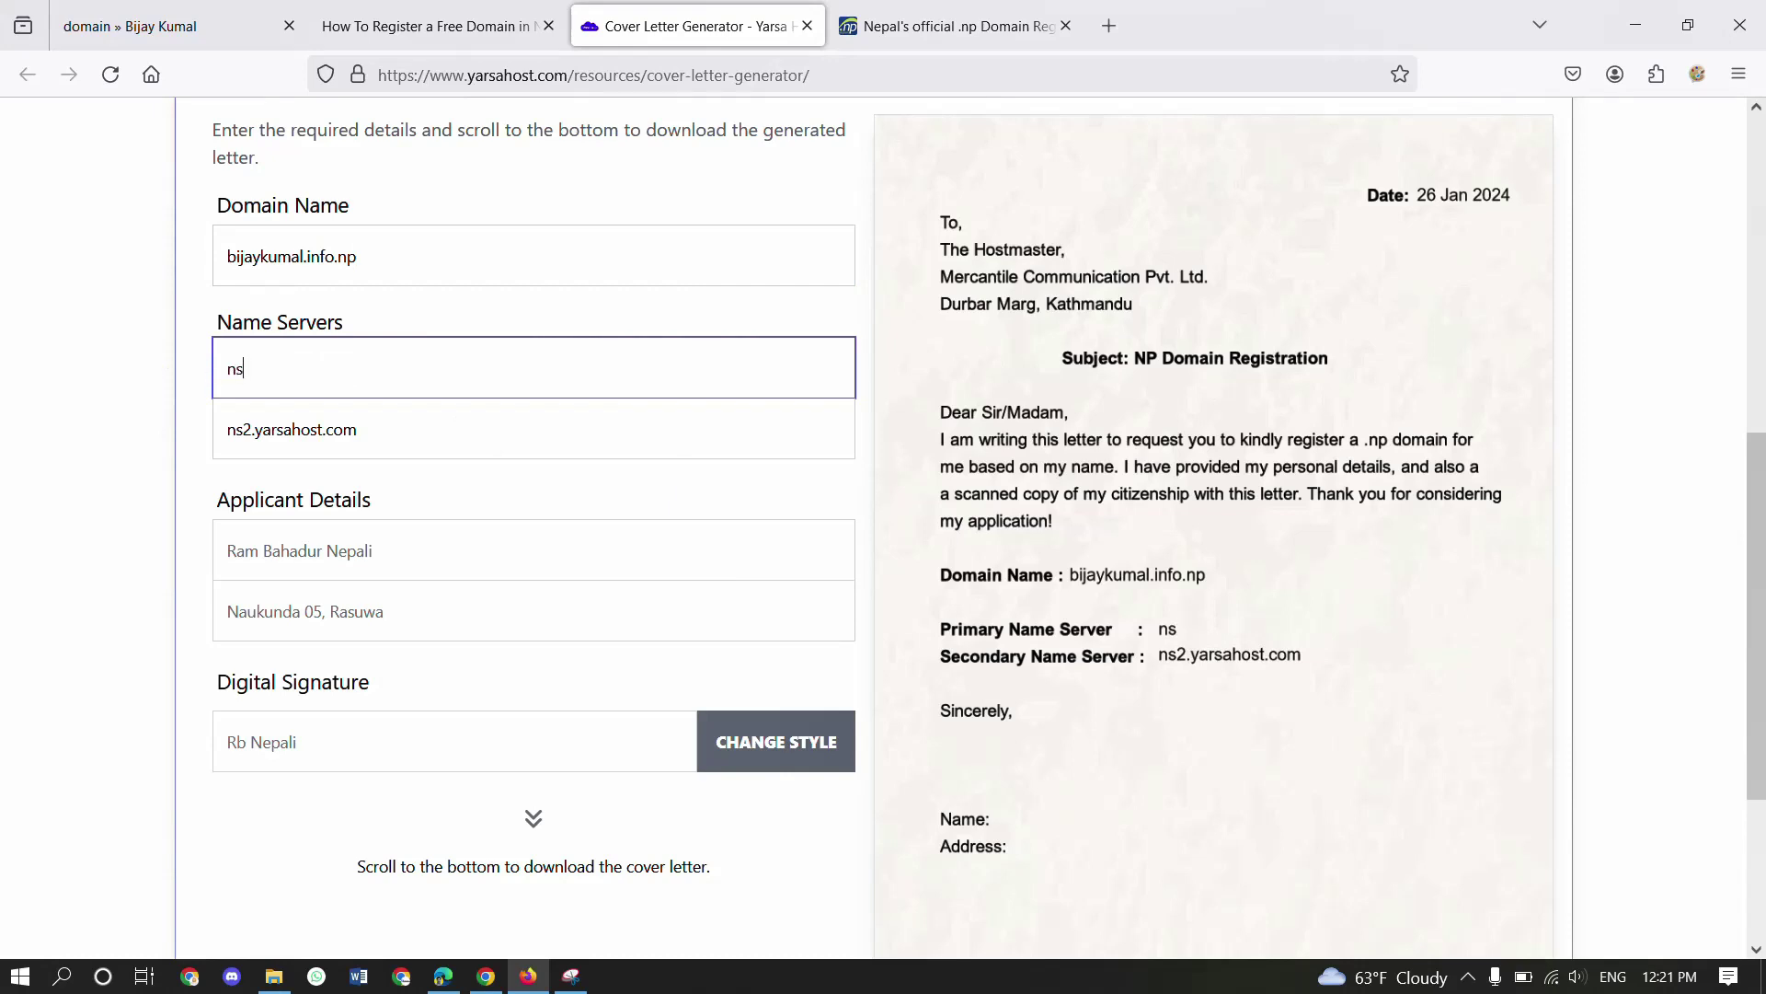
type("19.nestnepal.com")
key("Tab")
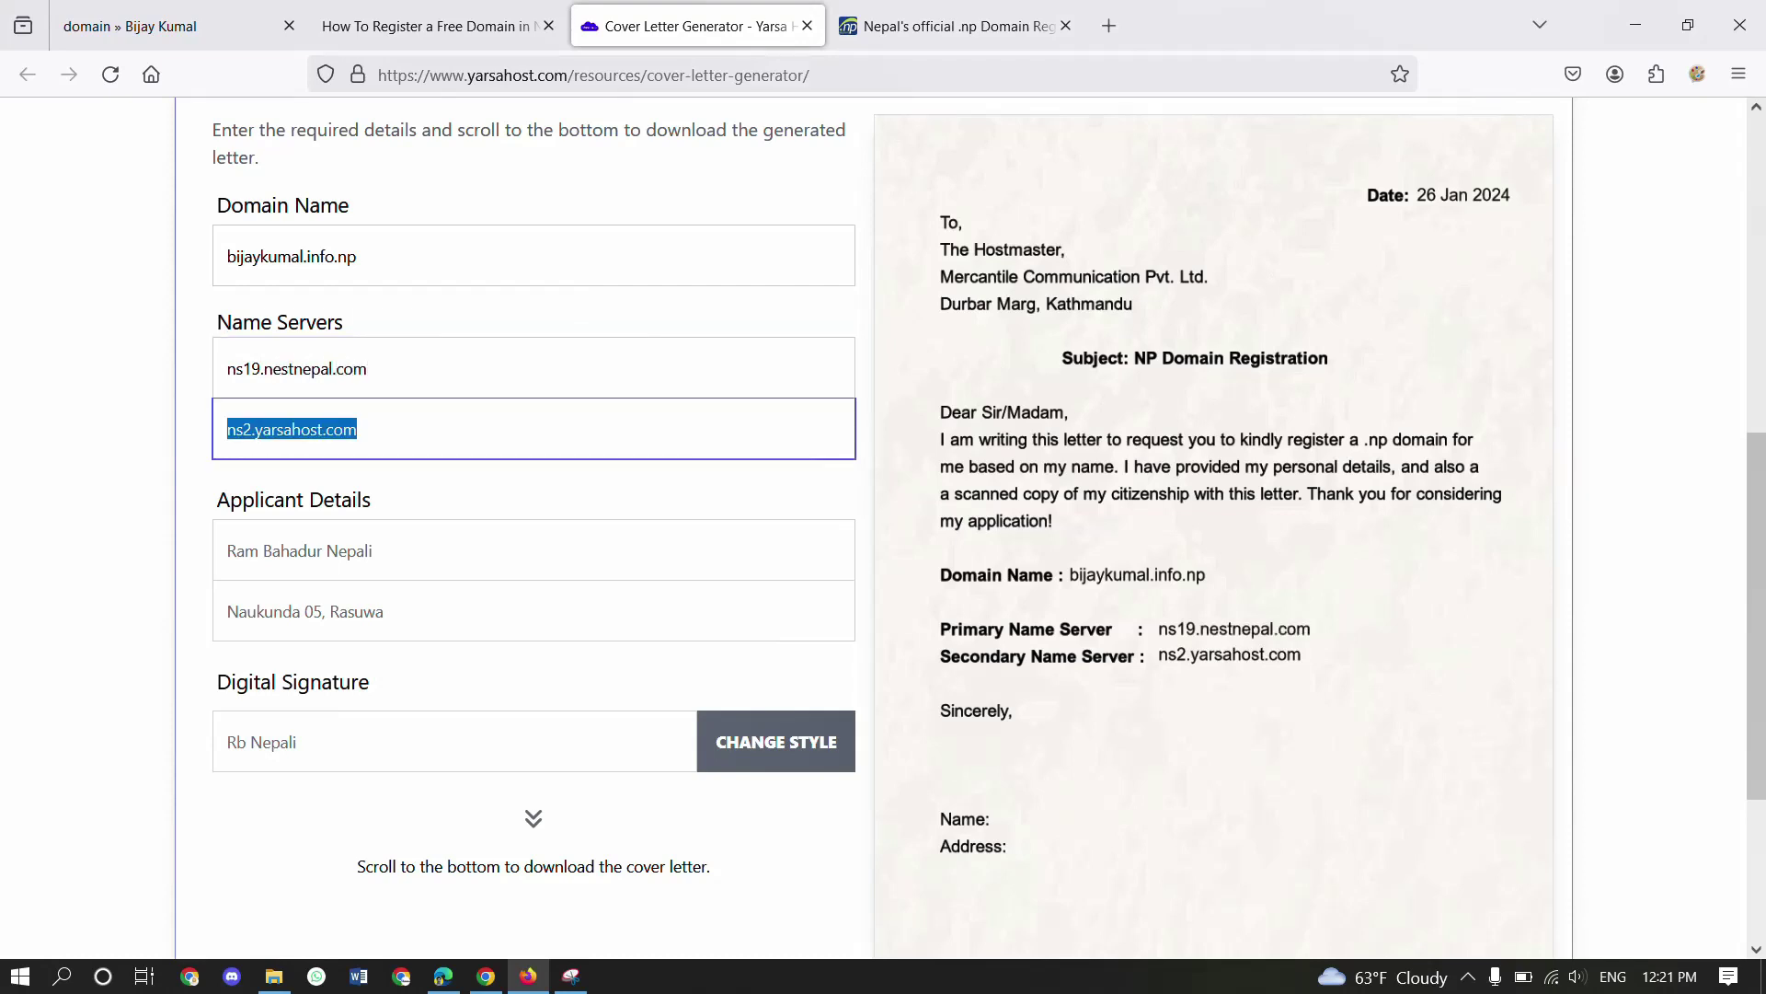
- Set the second name server to ns20.nestnepal.com by copying and editing the first
left_click(382, 357)
key("ctrl+a")
key("ctrl+c")
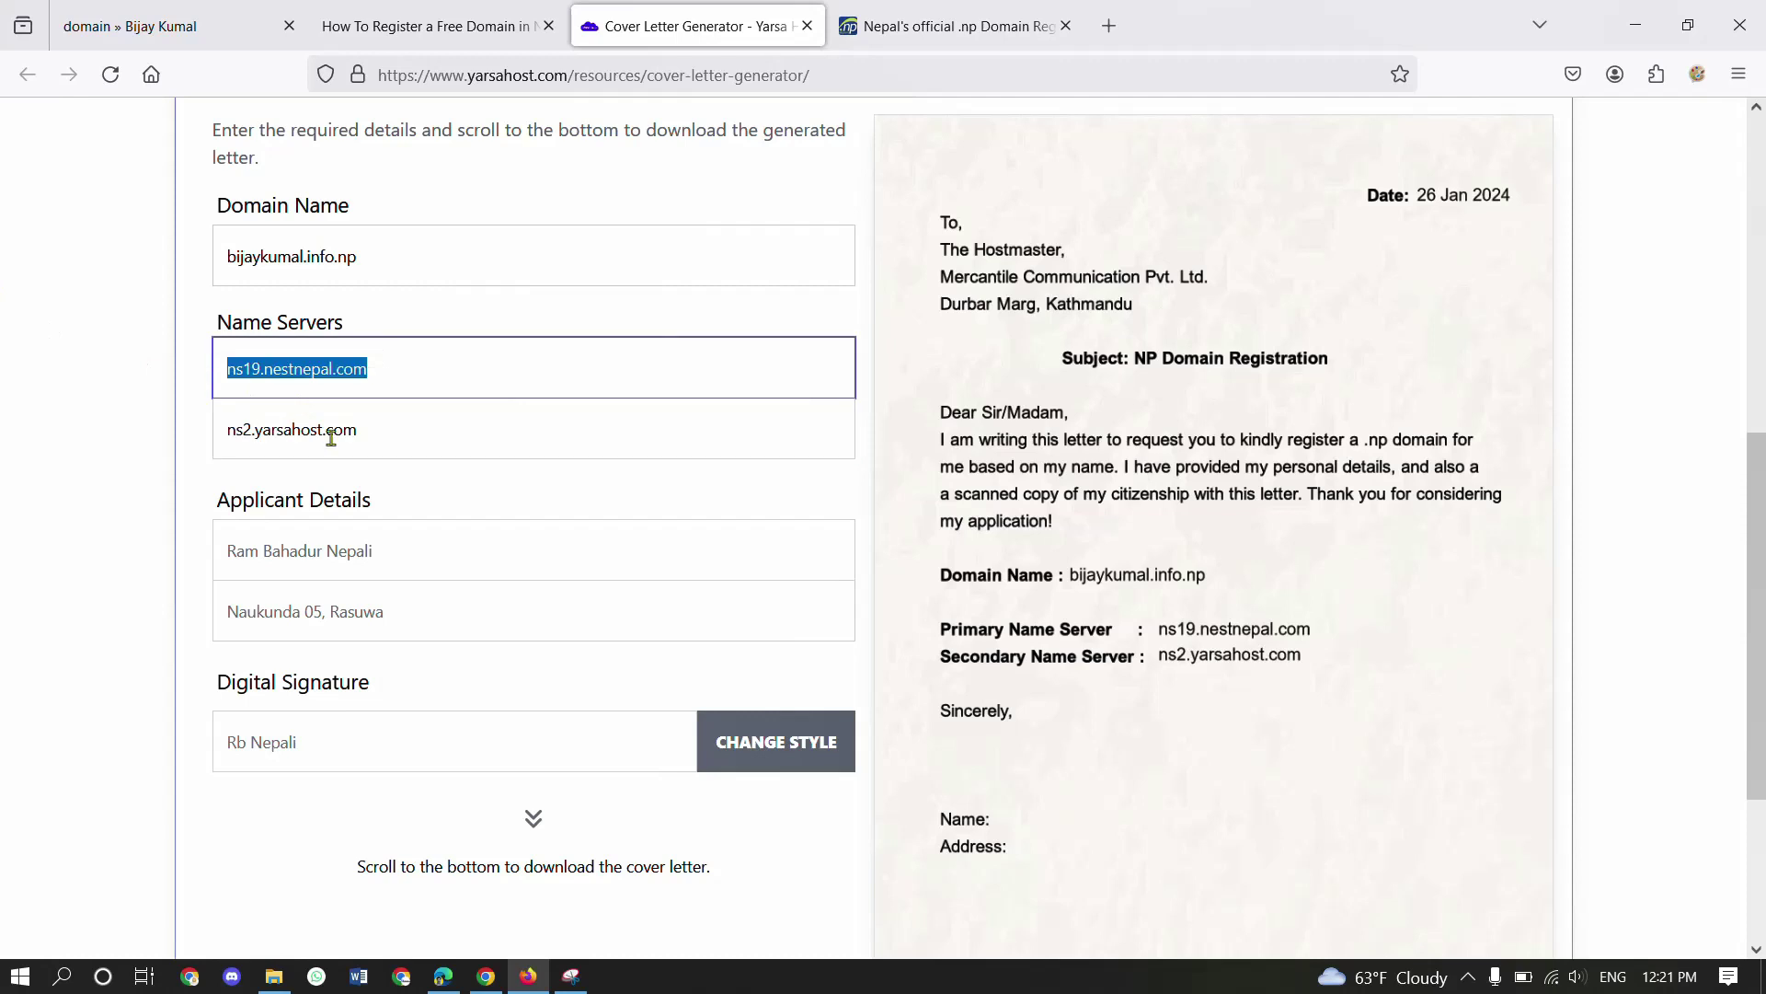
left_click(276, 444)
key("ctrl+a")
key("ctrl+v")
left_click(261, 435)
key("BackSpace")
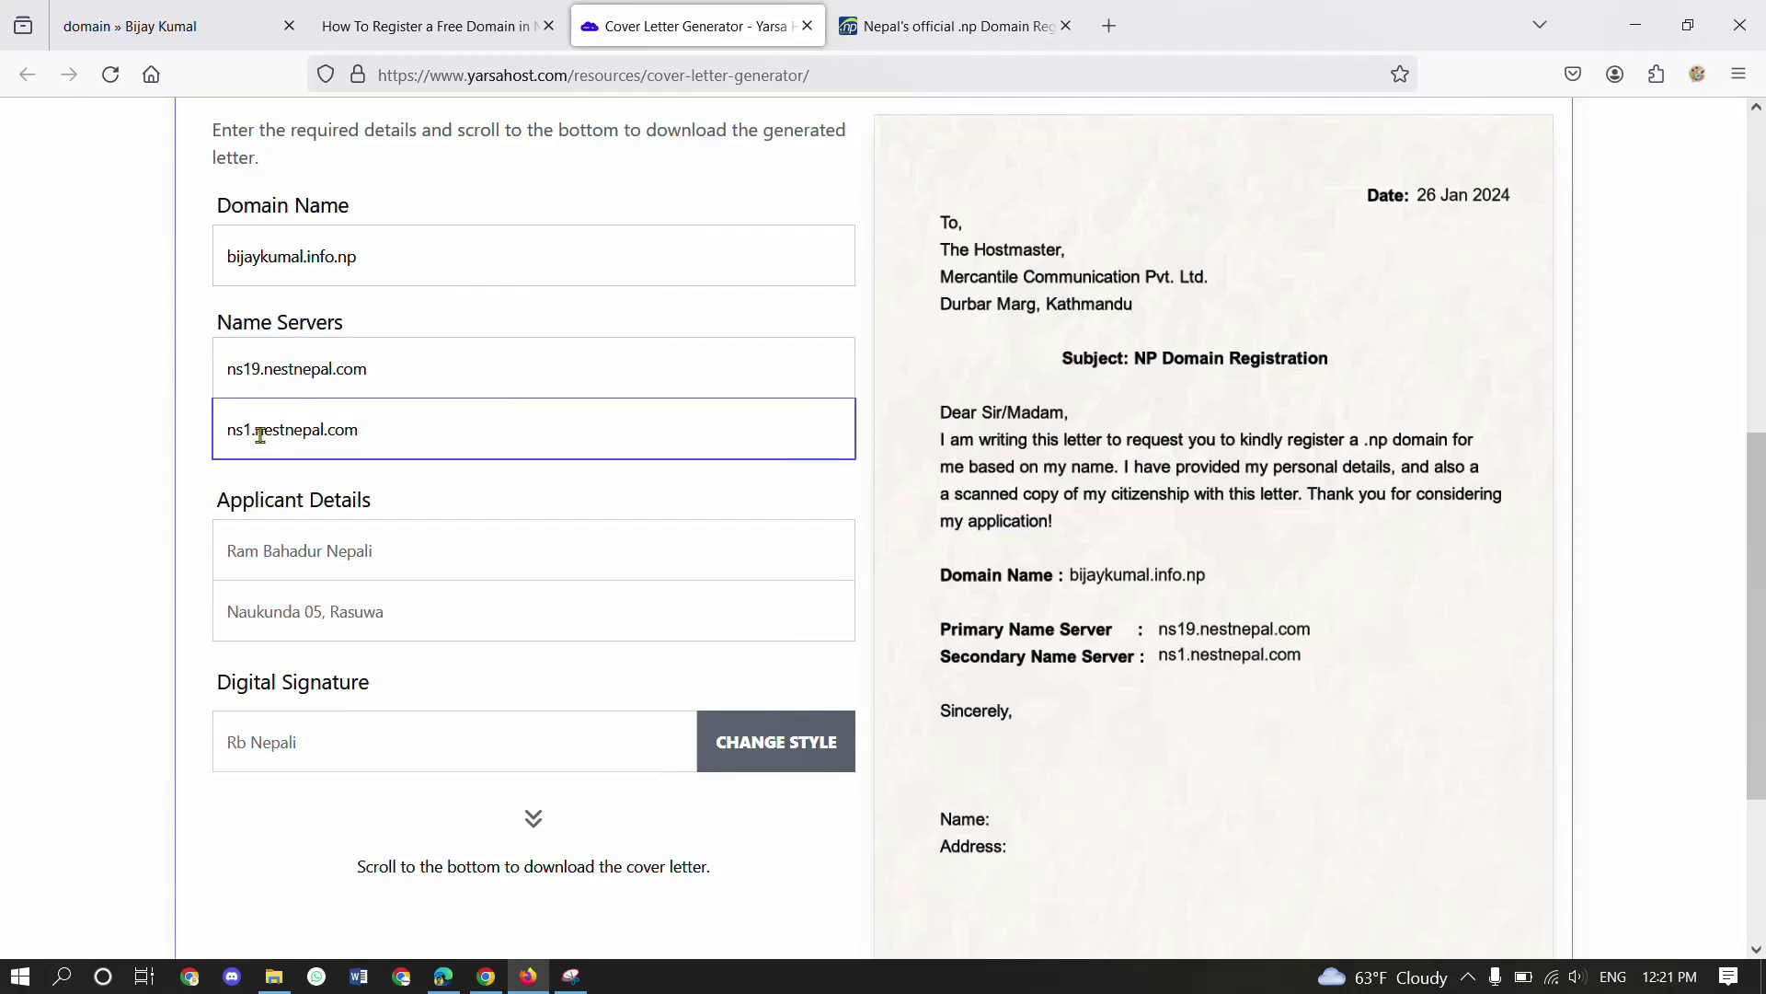
key("BackSpace")
type("20")
scroll(382, 504, "down", 1)
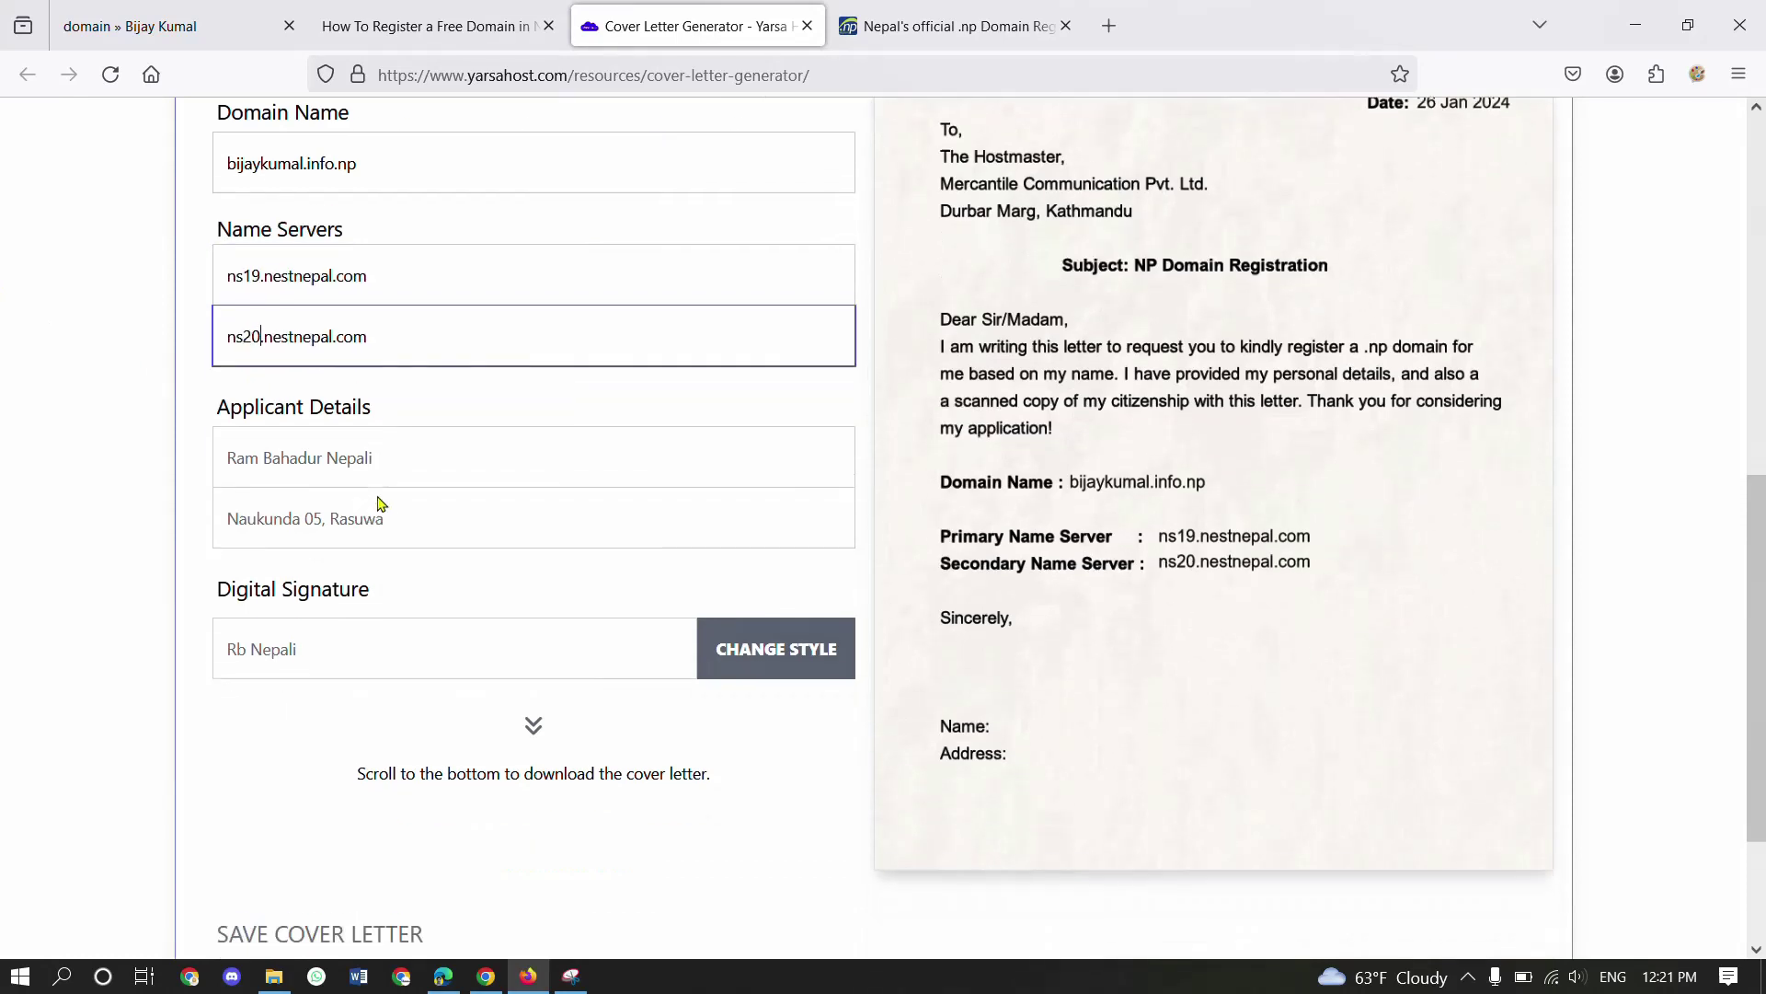
- Fill in the applicant's name, address and digital signature
left_click(408, 438)
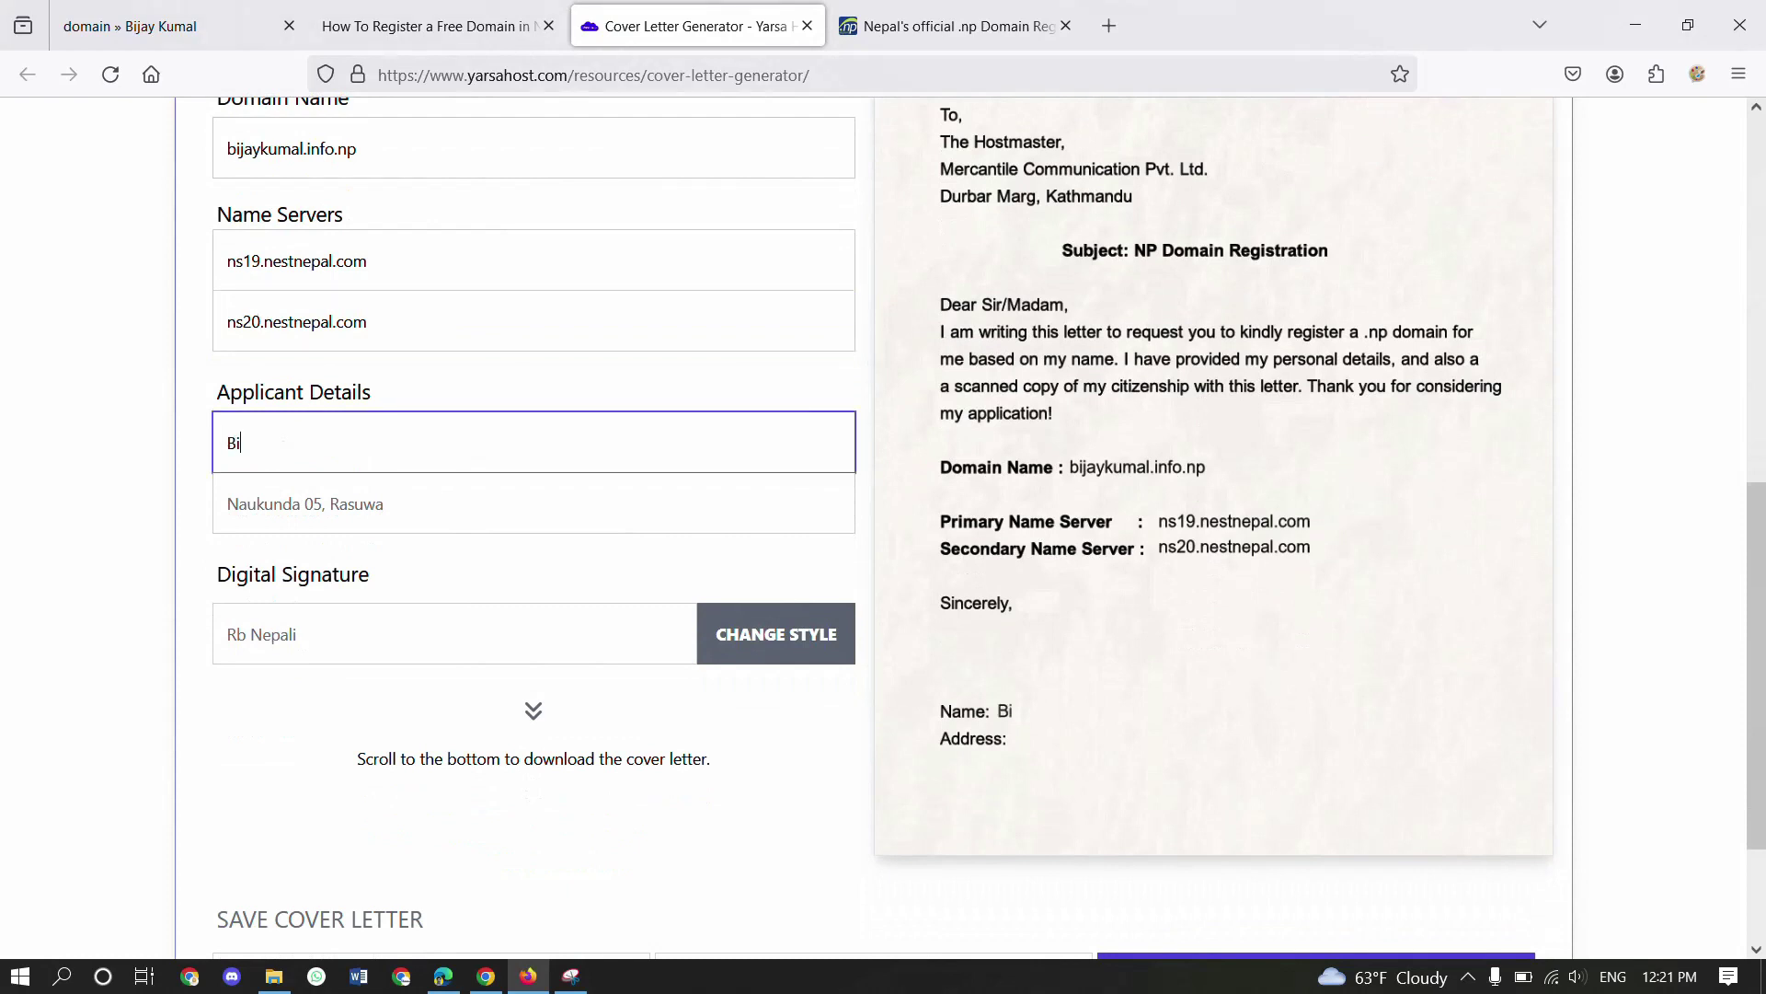
left_click(228, 503)
type("Palungtar Gorkha")
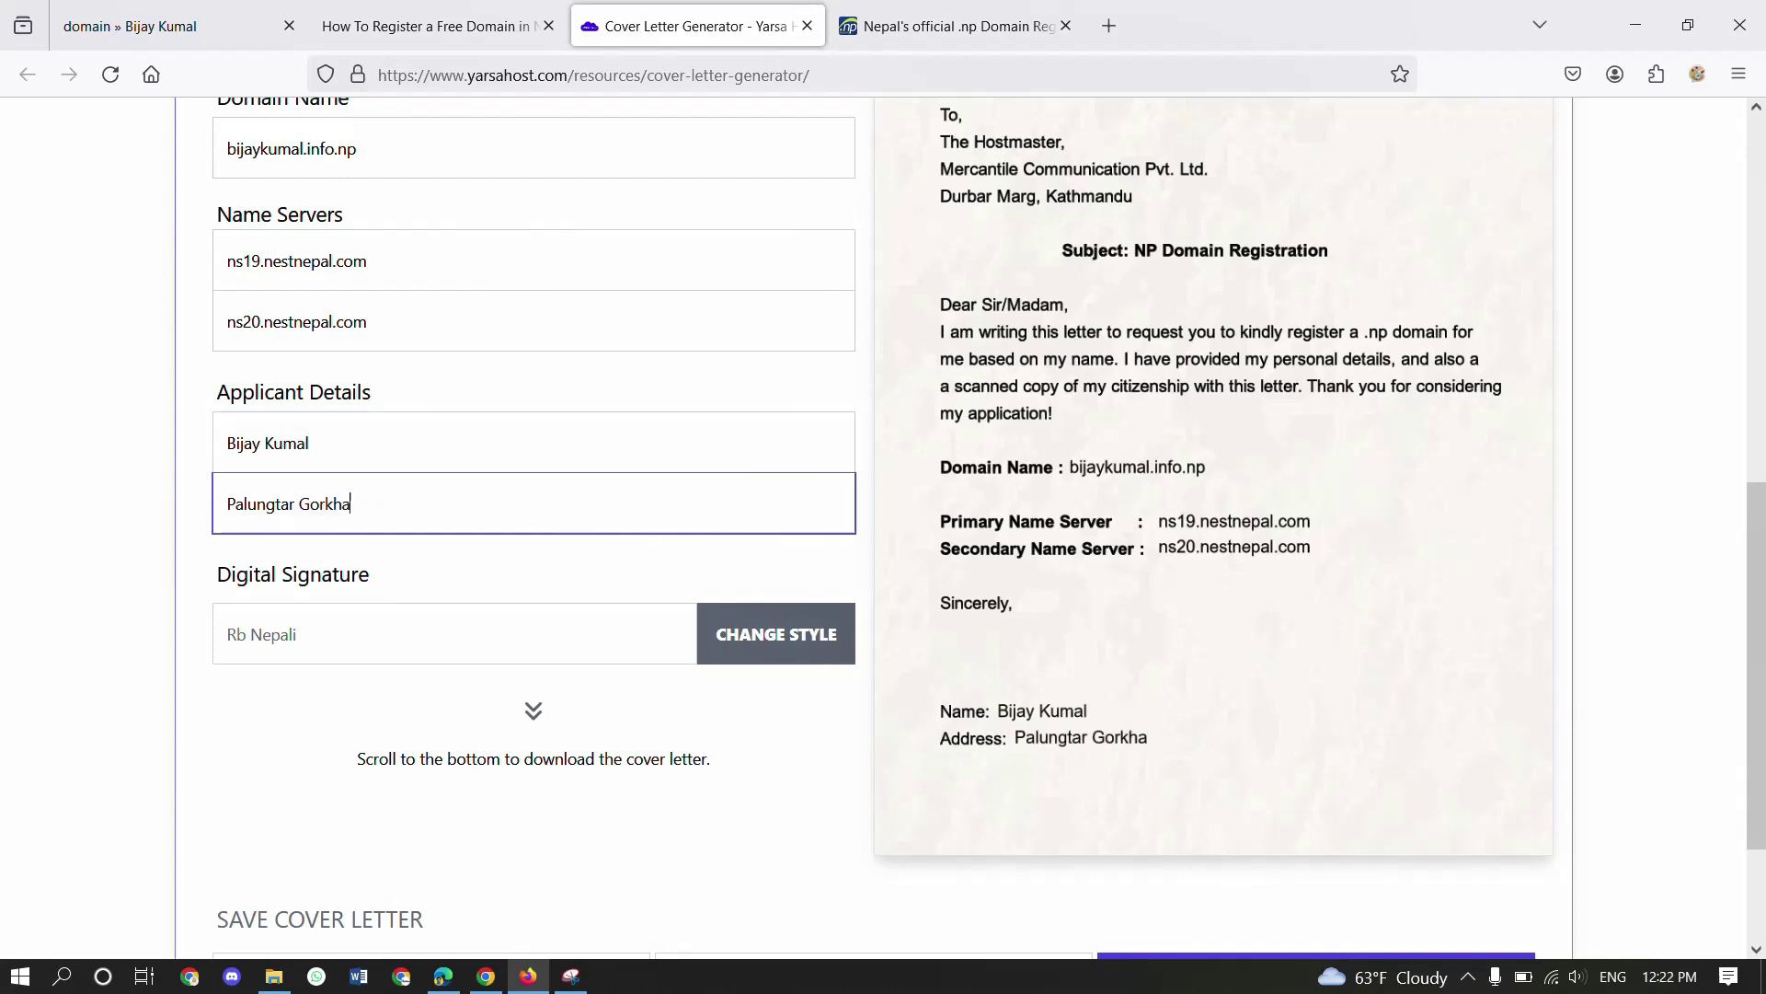
left_click(400, 645)
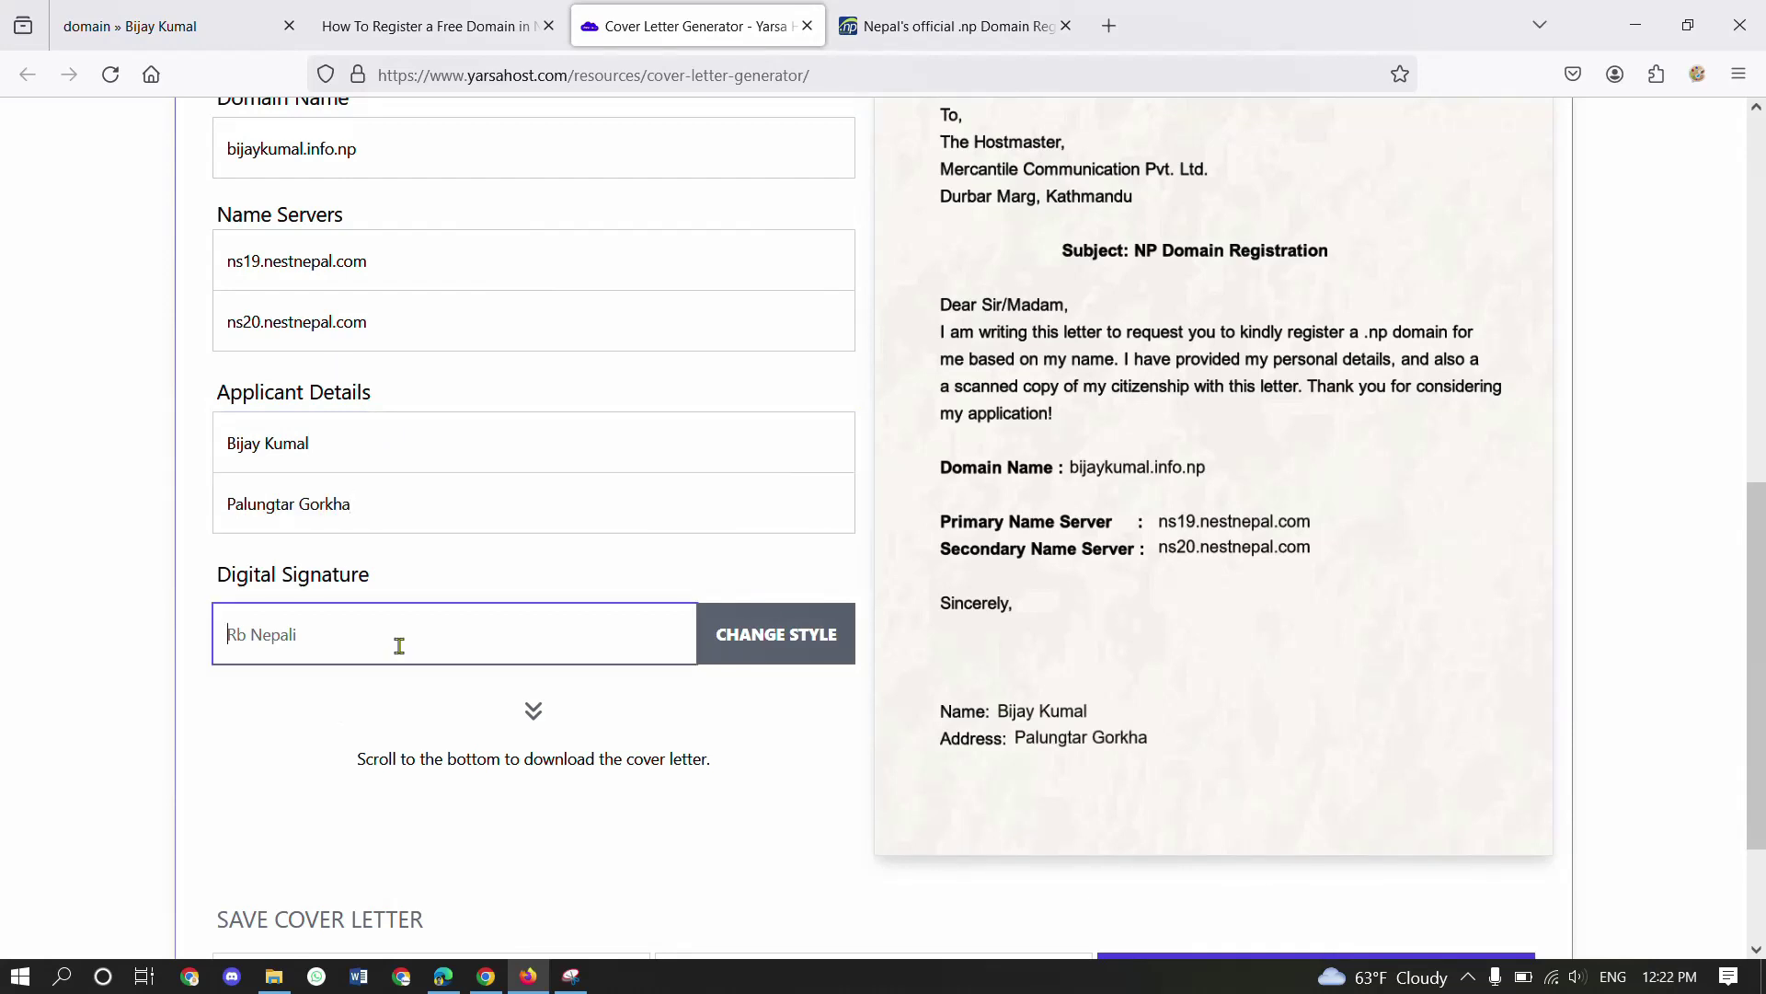
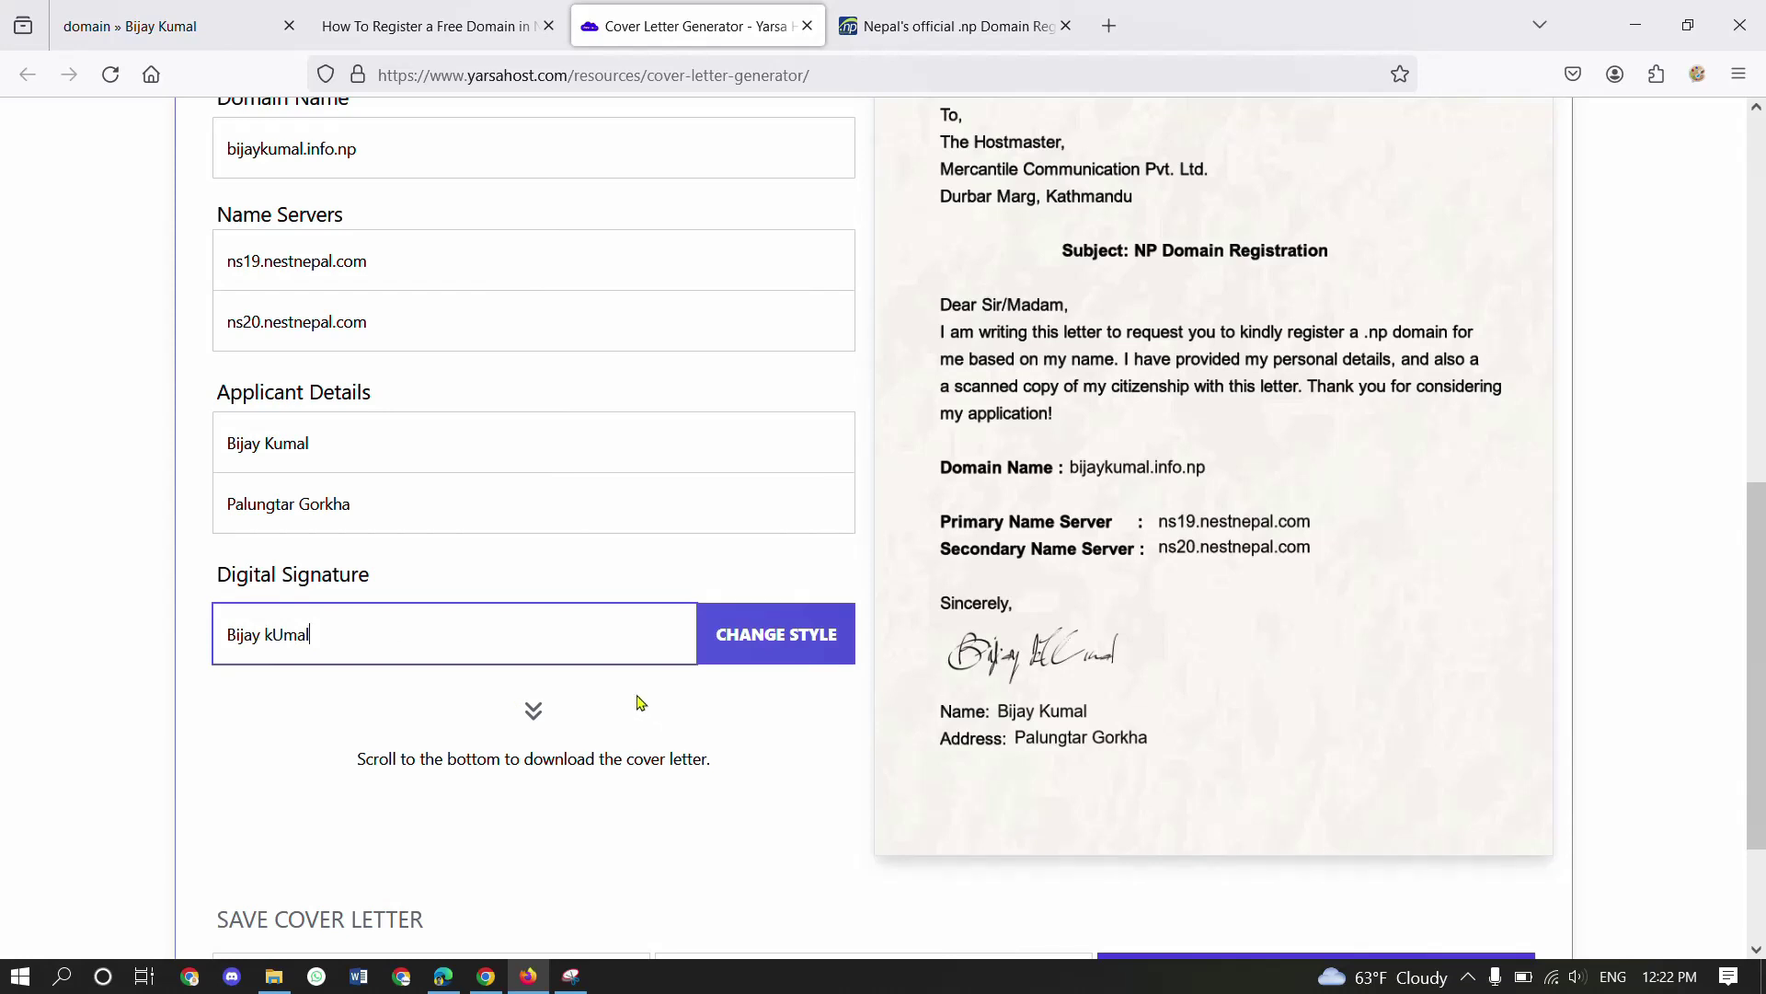
- Try four signature styles, save the cover letter as JPEG, and return to registration
scroll(639, 708, "down", 2)
left_click(764, 531)
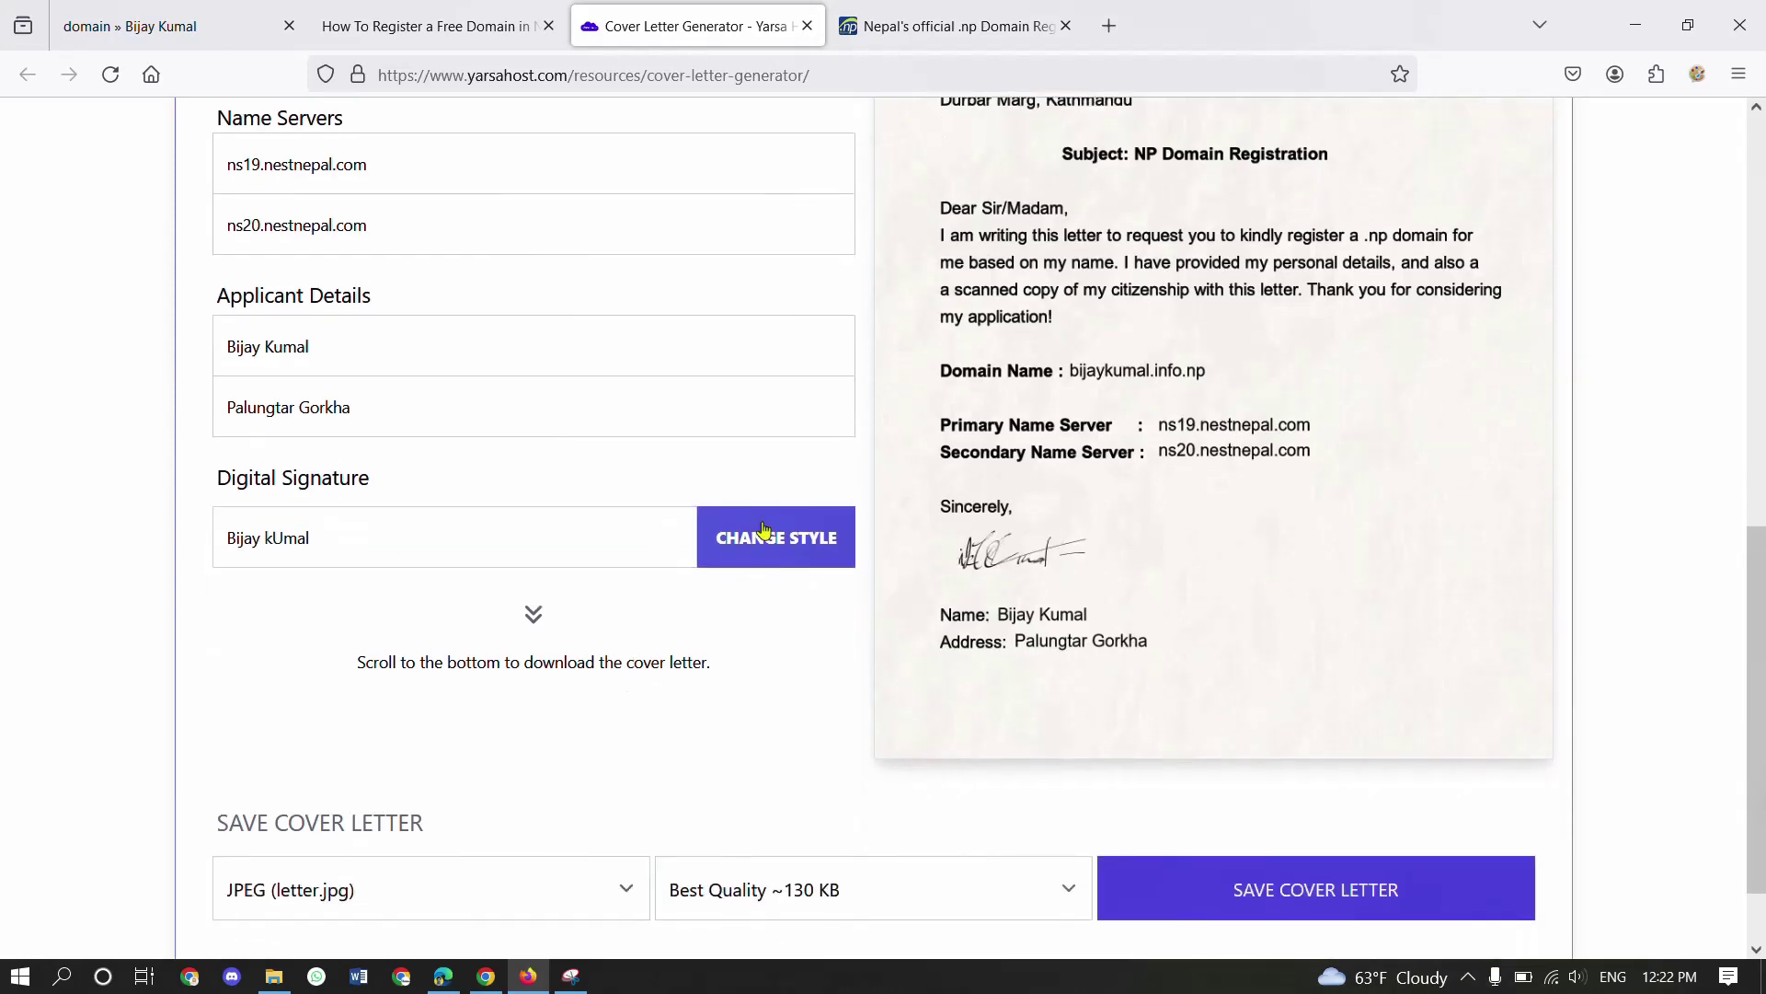
left_click(764, 531)
left_click(763, 531)
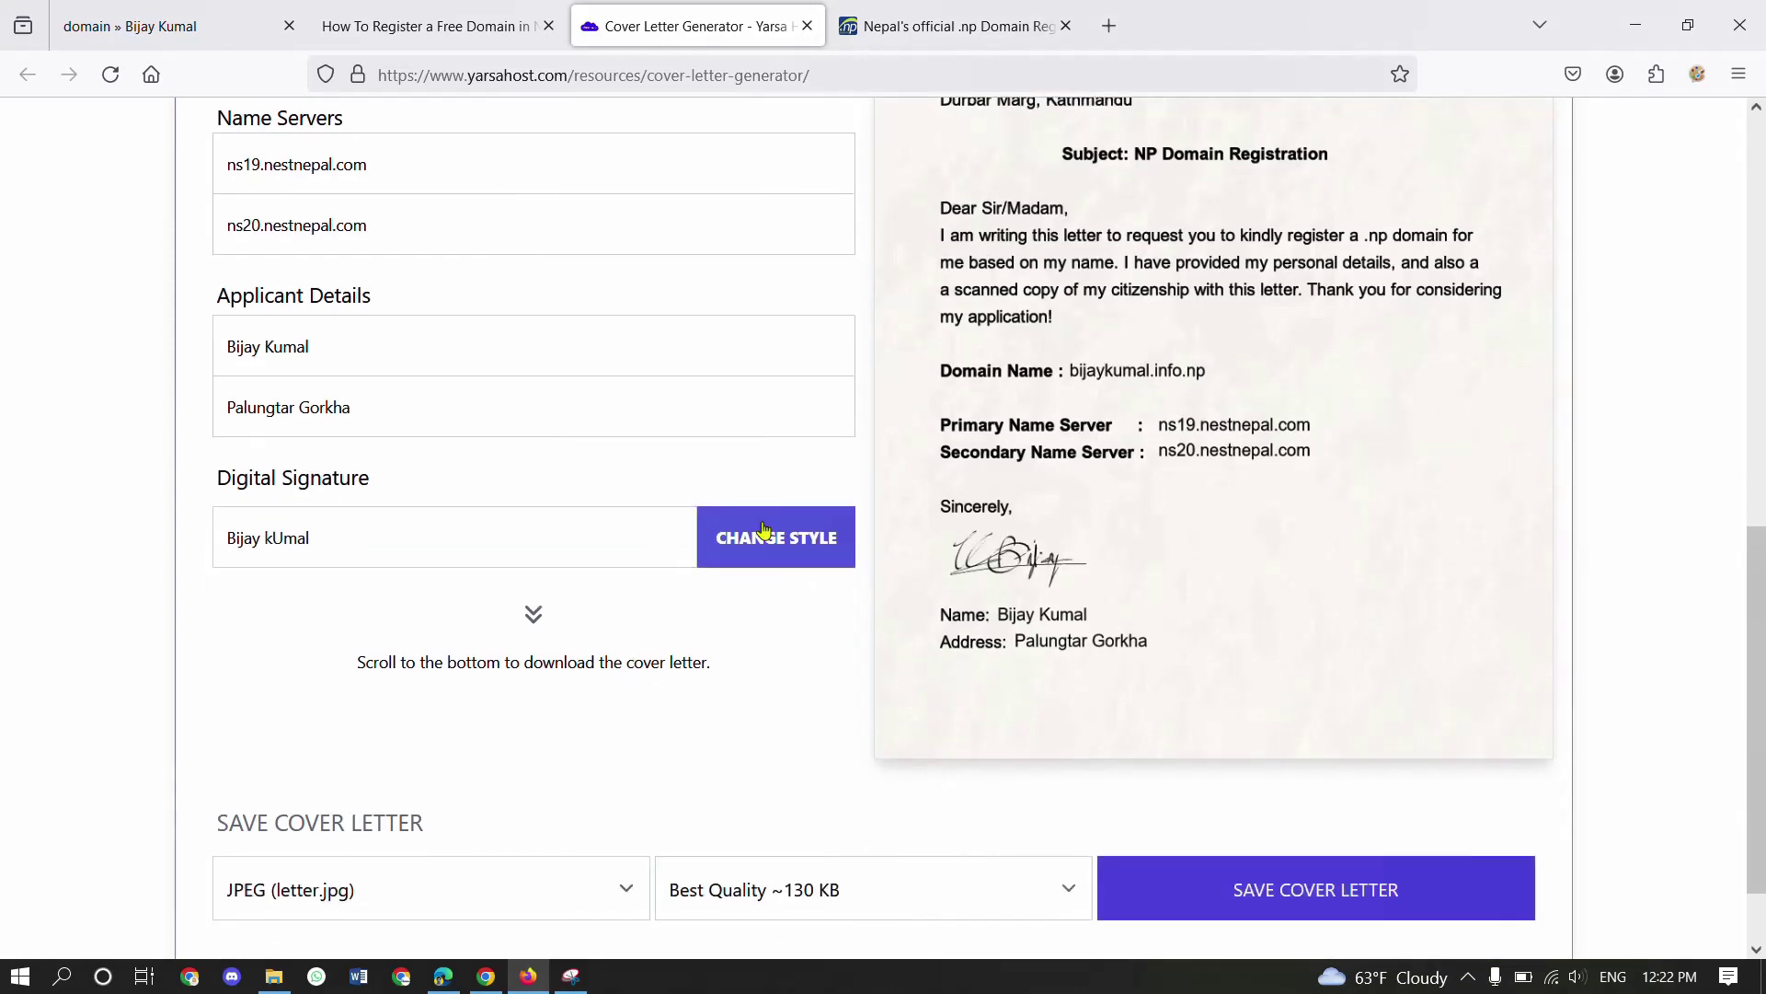
left_click(764, 531)
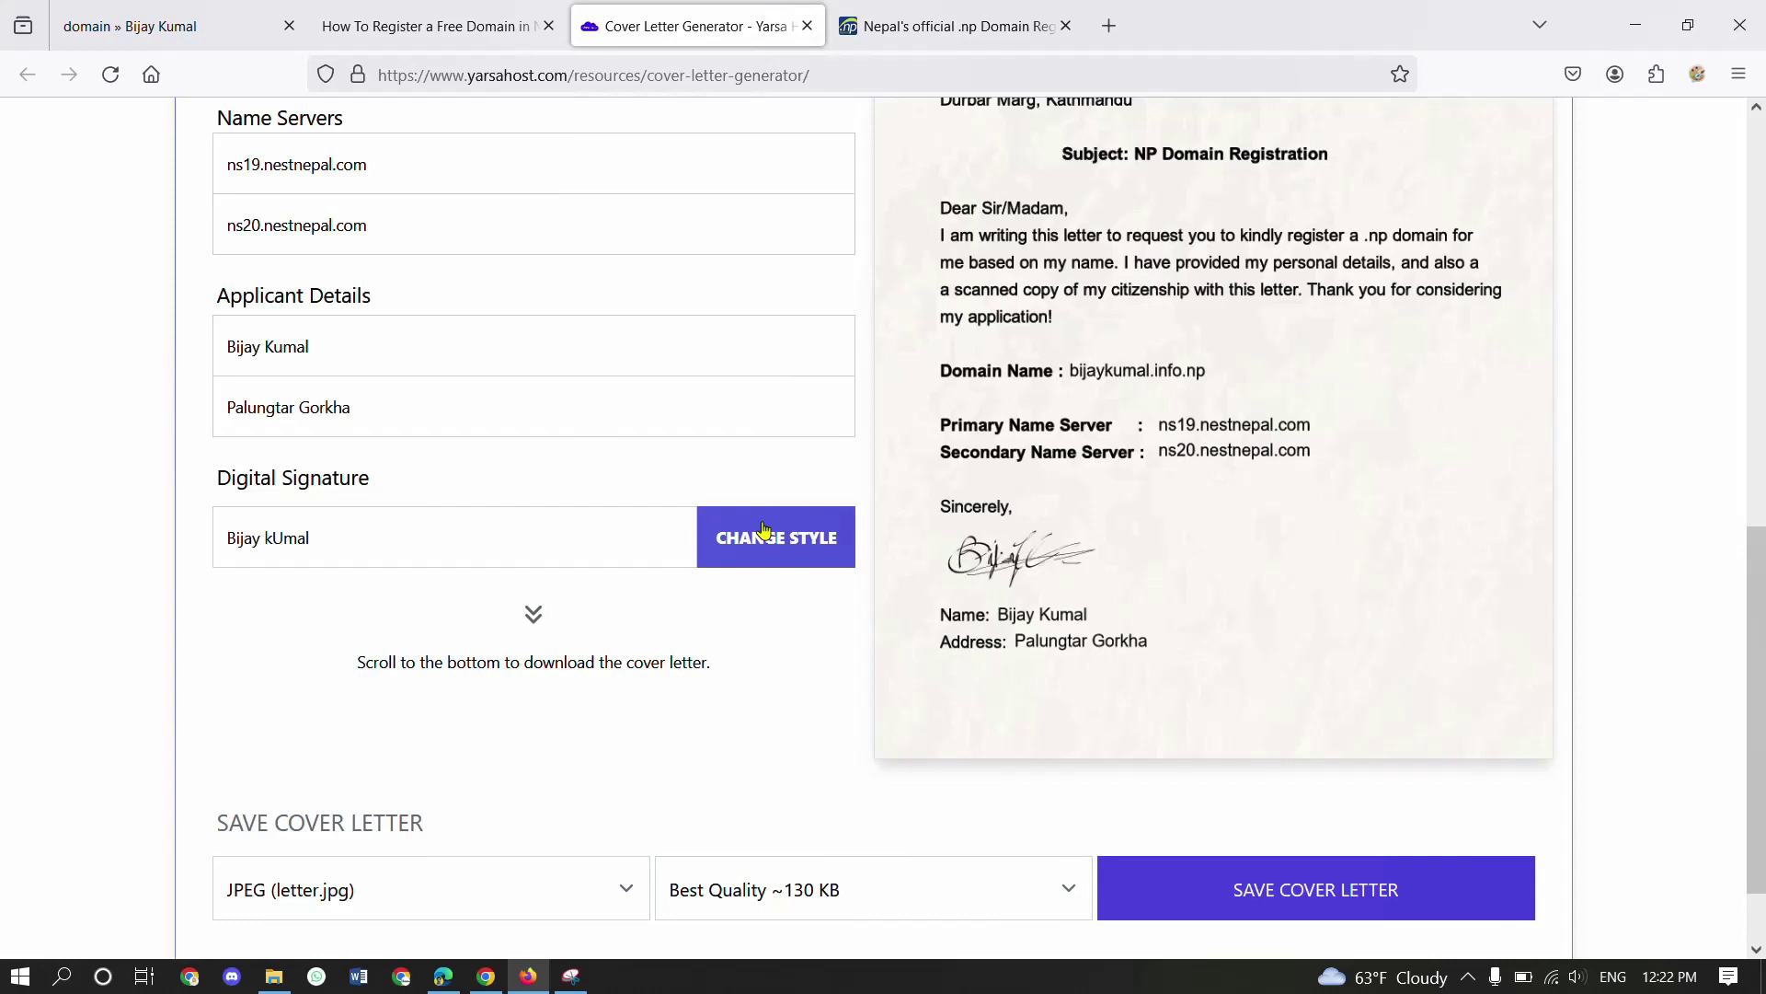
left_click(1402, 883)
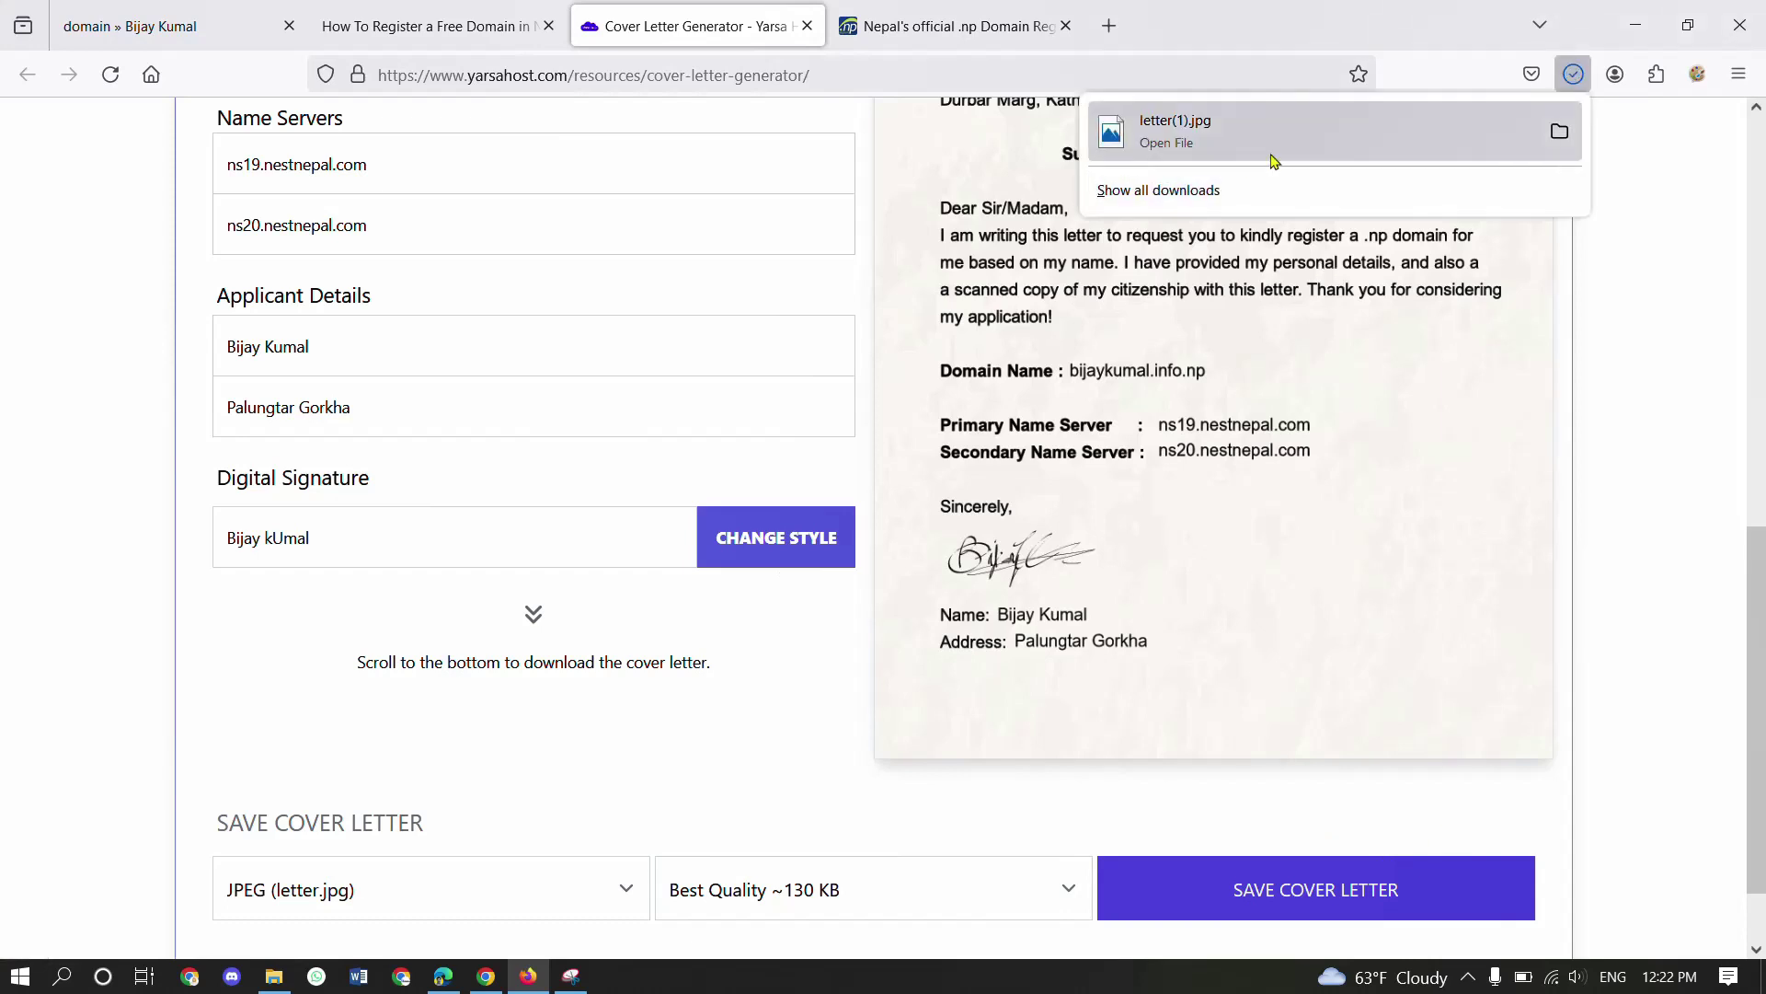
left_click(982, 11)
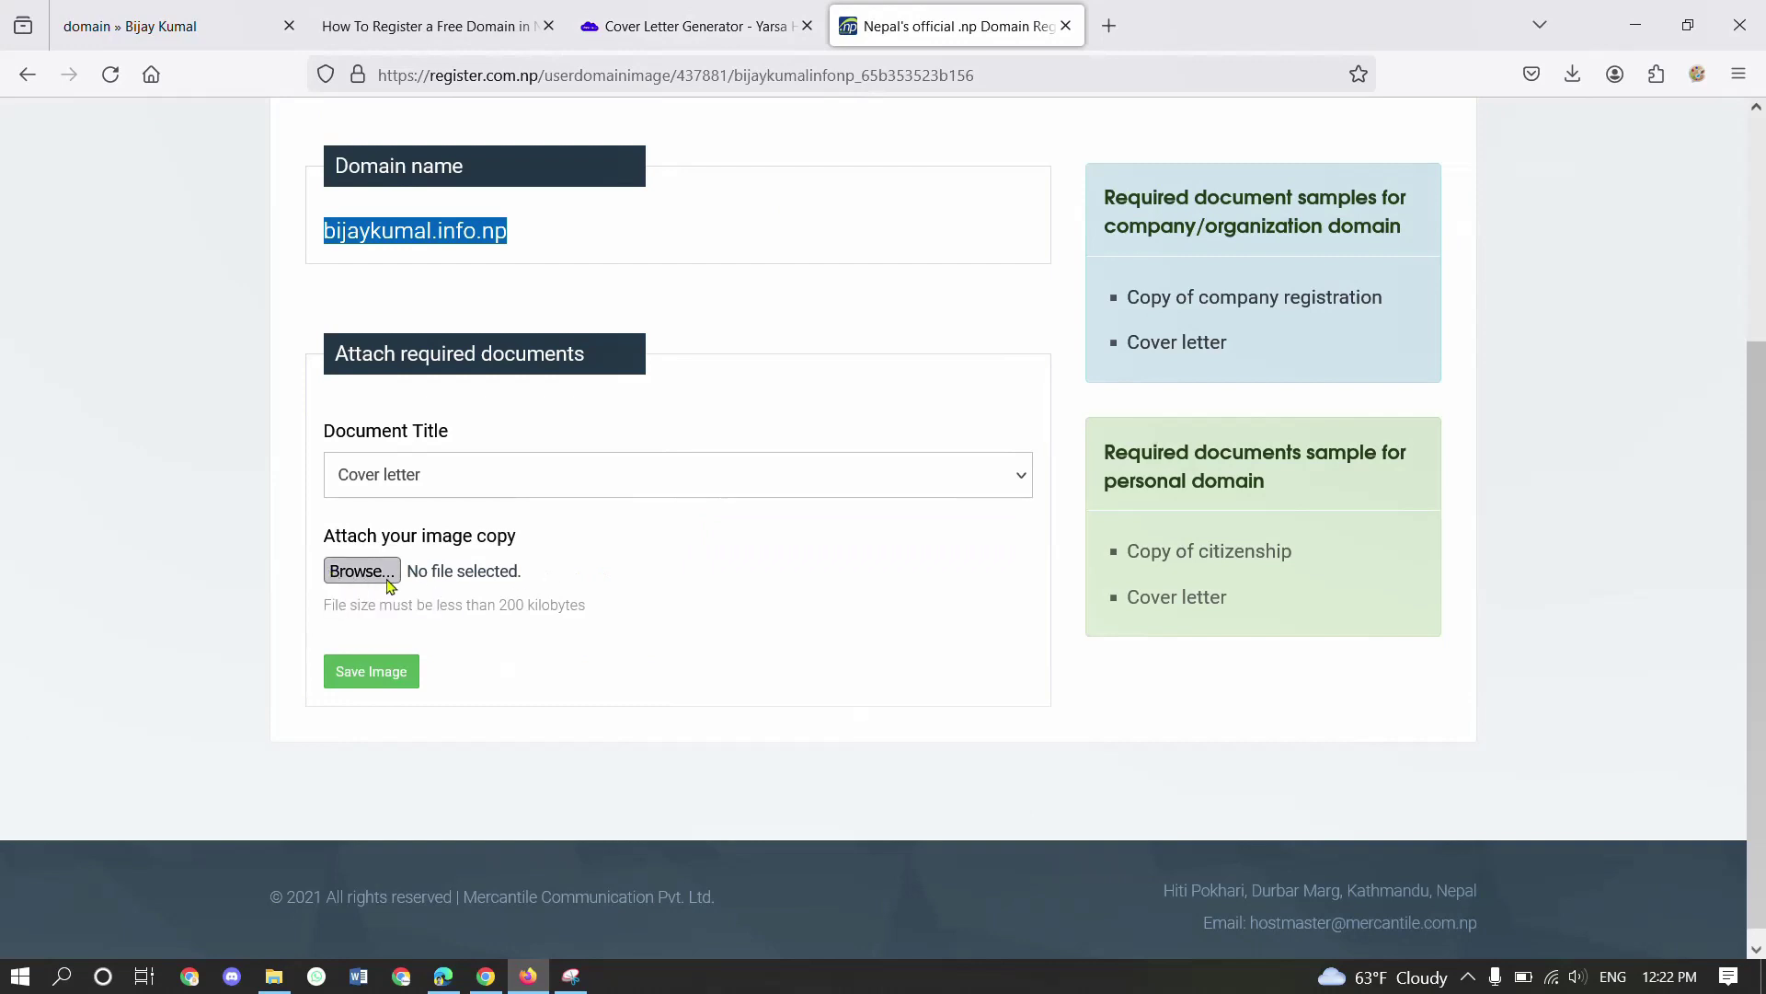